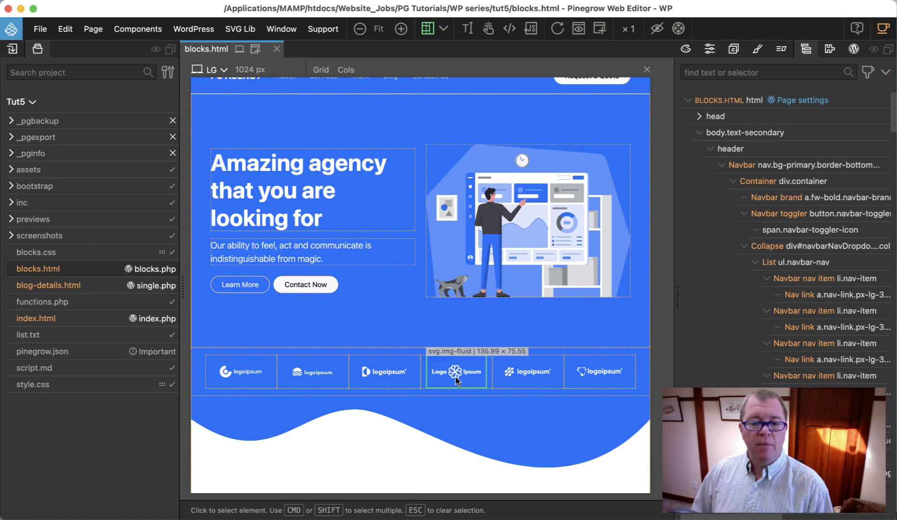
Step: Turn on page scripts and step through the slides of the testimonial carousel in the "What our clients say" section
{"action": "scroll", "coordinate": [450, 352], "scroll_direction": "down", "scroll_amount": 2}
{"action": "scroll", "coordinate": [450, 351], "scroll_direction": "down", "scroll_amount": 20}
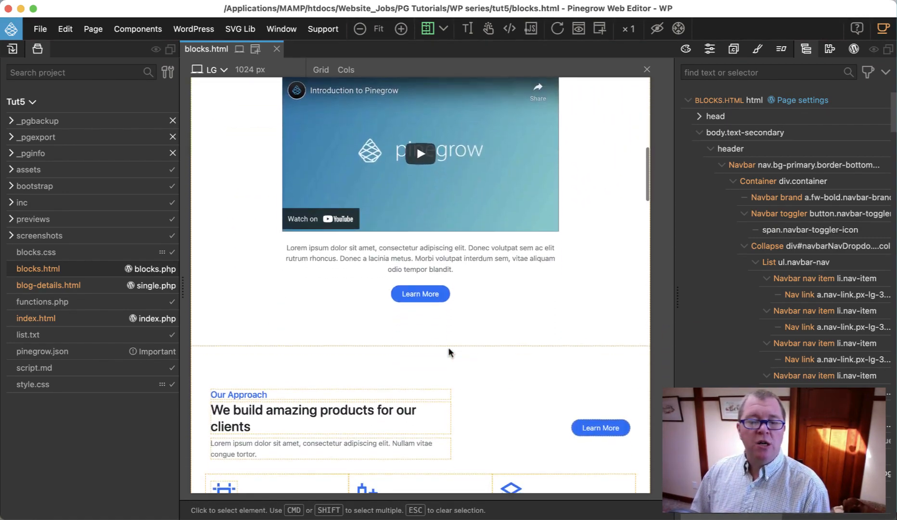
{"action": "scroll", "coordinate": [448, 346], "scroll_direction": "down", "scroll_amount": 5}
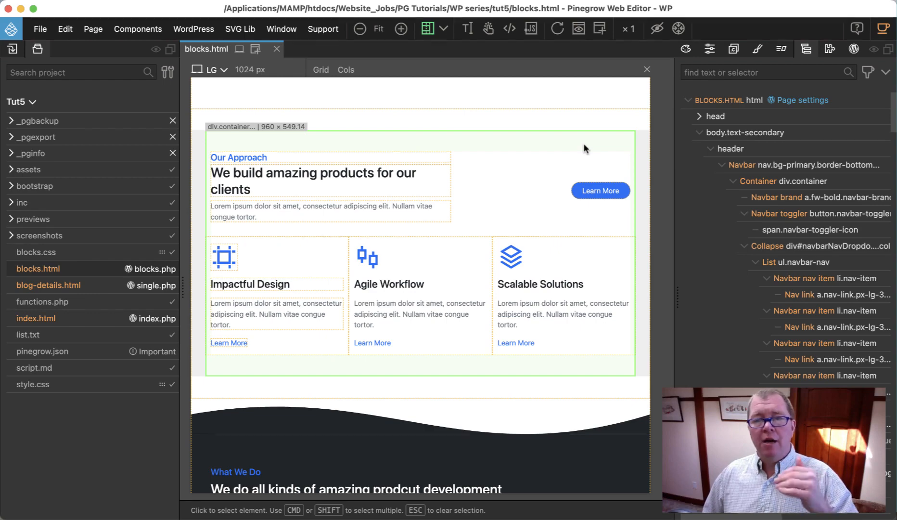
{"action": "scroll", "coordinate": [583, 143], "scroll_direction": "down", "scroll_amount": 20}
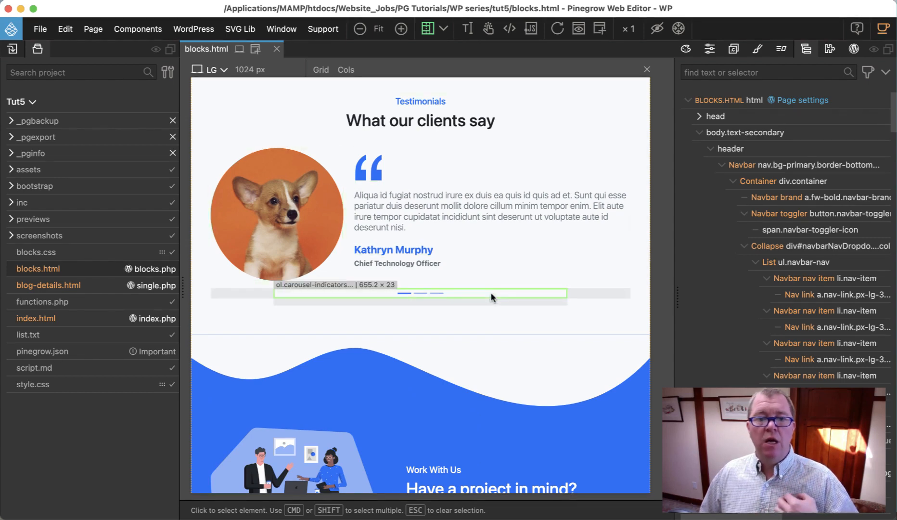
{"action": "left_click", "coordinate": [528, 33]}
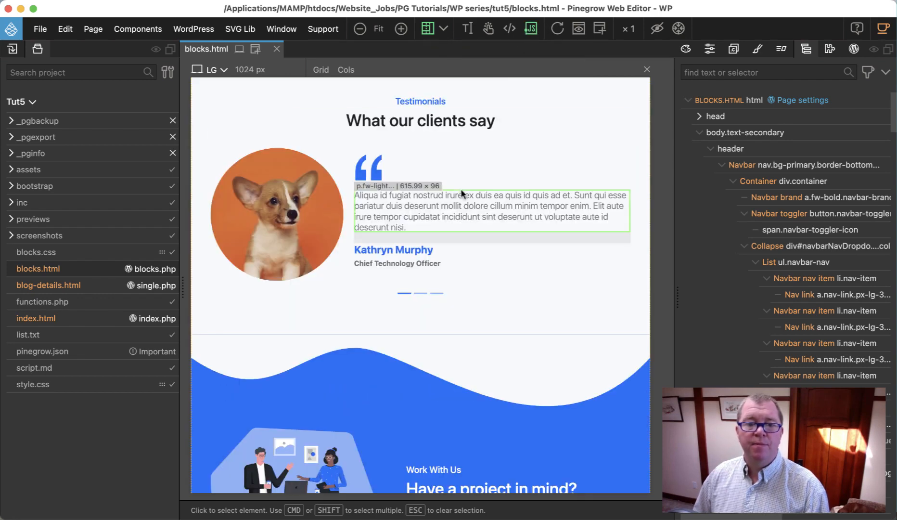
{"action": "left_click", "coordinate": [421, 293]}
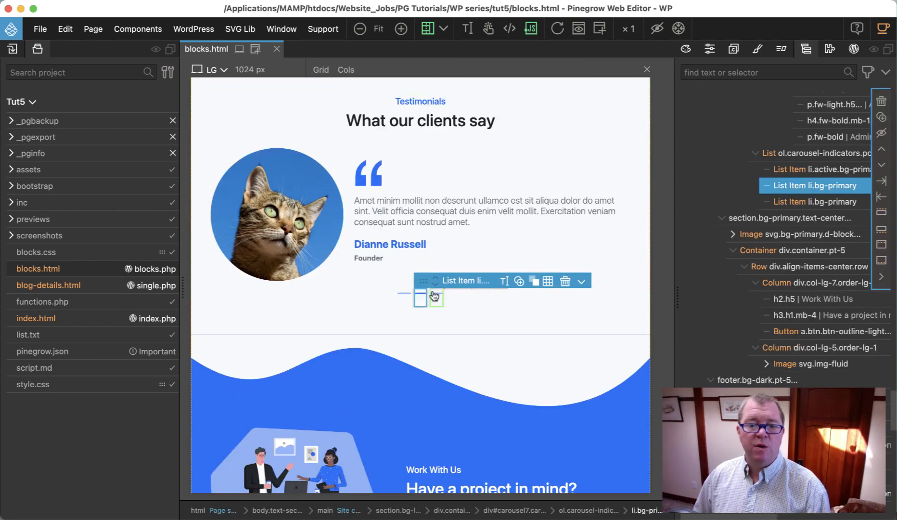
{"action": "left_click", "coordinate": [437, 297]}
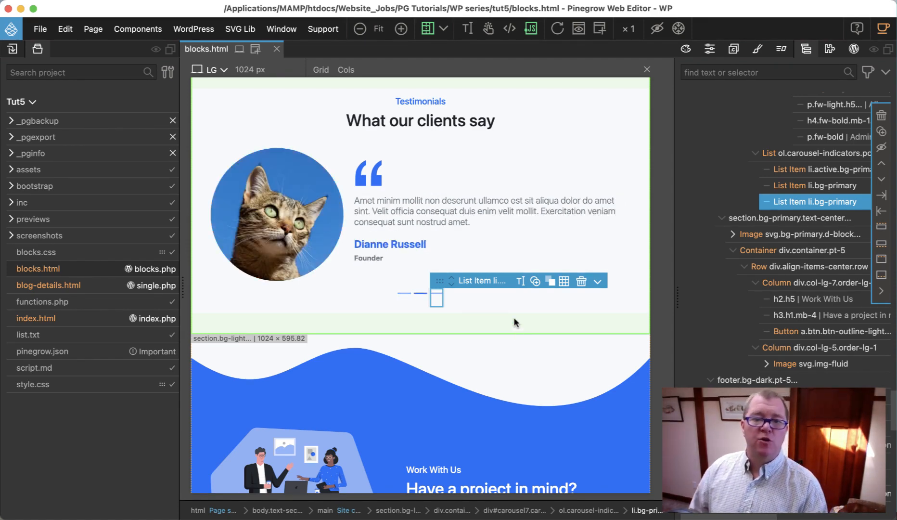
Step: Select the whole Testimonials section, hide the project file list and turn page scripts off
{"action": "scroll", "coordinate": [543, 328], "scroll_direction": "up", "scroll_amount": 1}
{"action": "scroll", "coordinate": [544, 328], "scroll_direction": "up", "scroll_amount": 1}
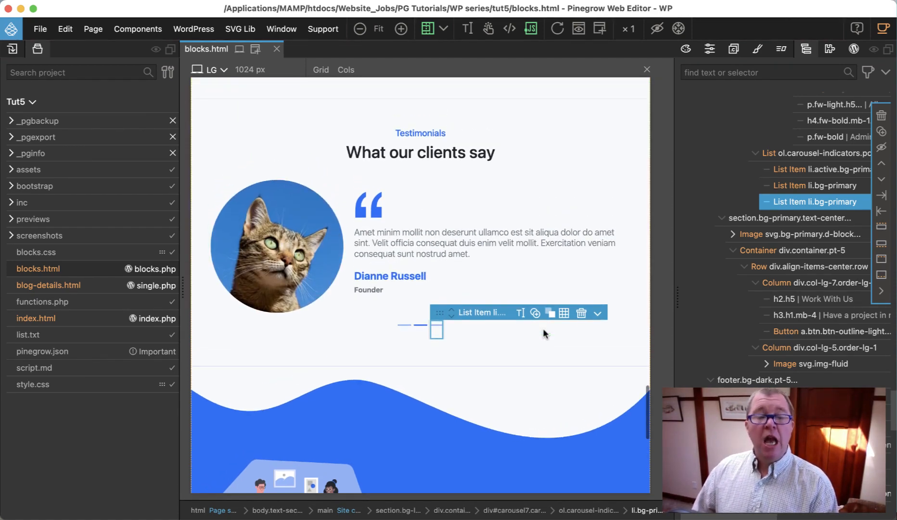
{"action": "scroll", "coordinate": [544, 329], "scroll_direction": "down", "scroll_amount": 1}
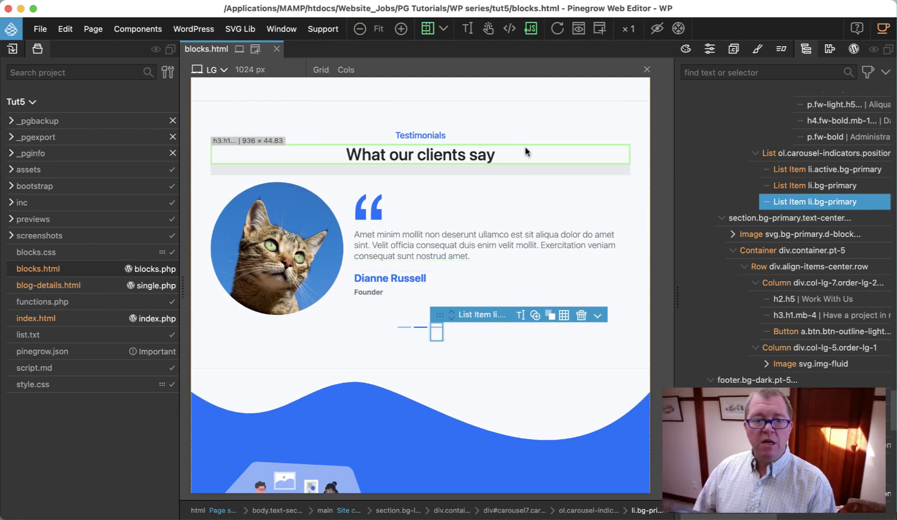
{"action": "left_click", "coordinate": [534, 115]}
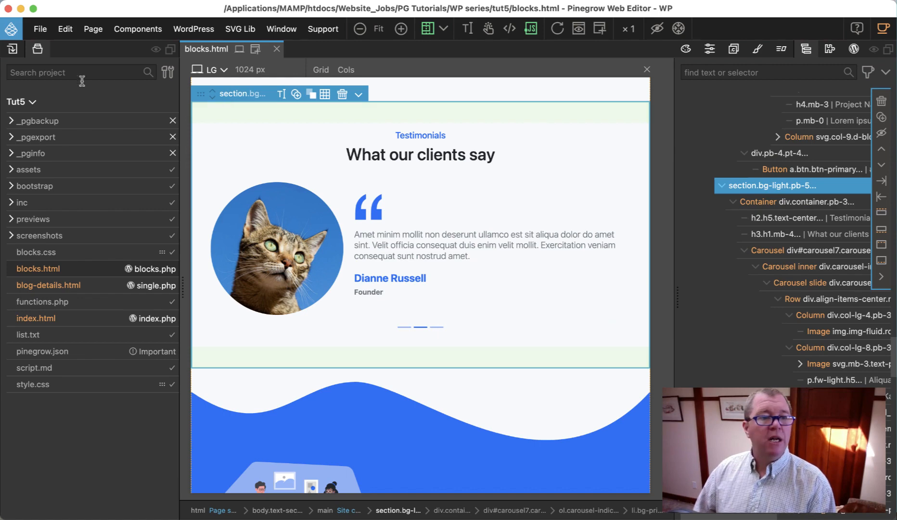
{"action": "left_click", "coordinate": [37, 51]}
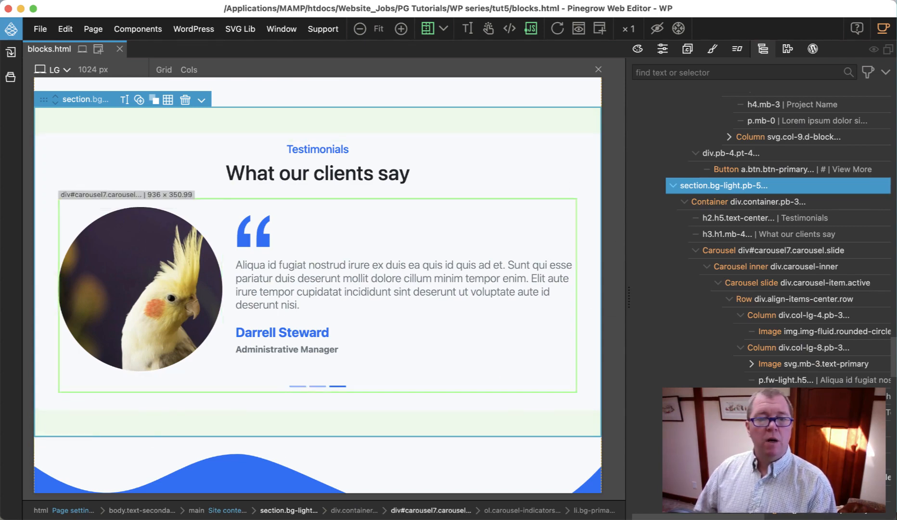
{"action": "left_click", "coordinate": [531, 30]}
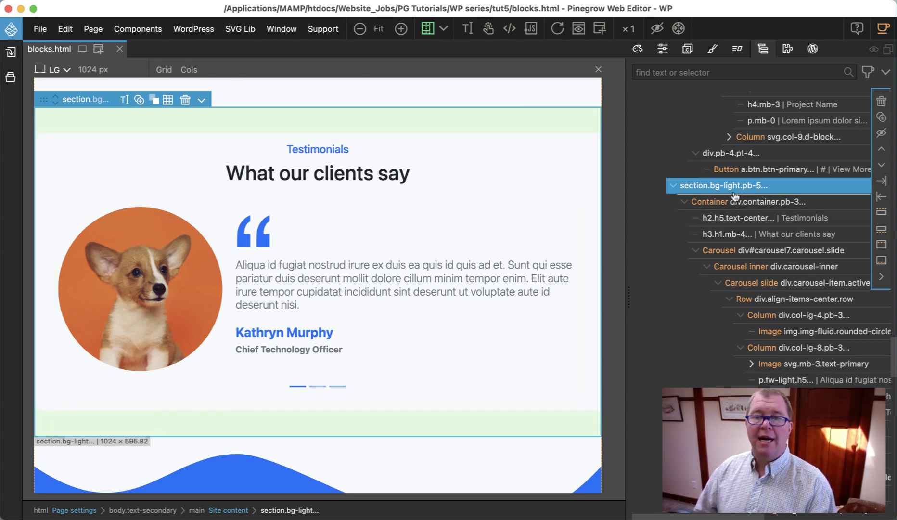
Step: Add a WordPress Block action to the Testimonials section with the unique id "pgc-testimonial-block"
{"action": "left_click", "coordinate": [813, 50]}
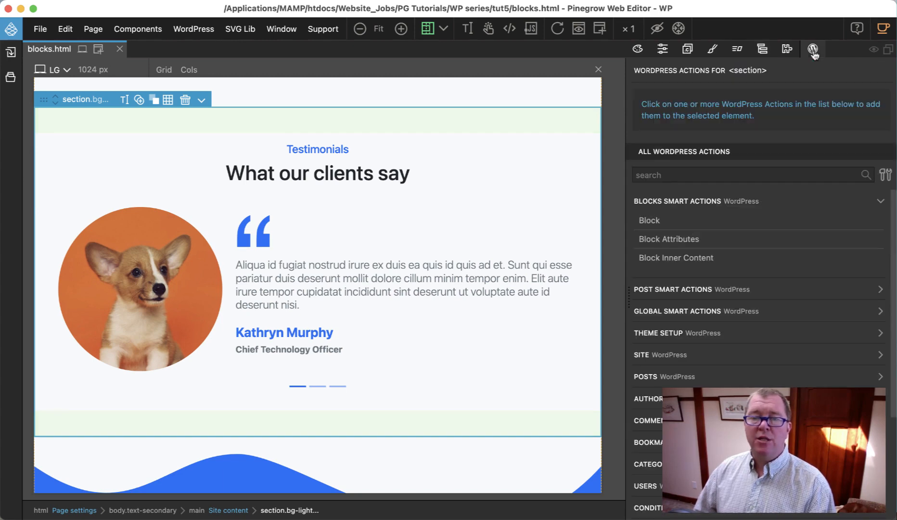
{"action": "left_click", "coordinate": [656, 221]}
{"action": "left_click", "coordinate": [745, 126]}
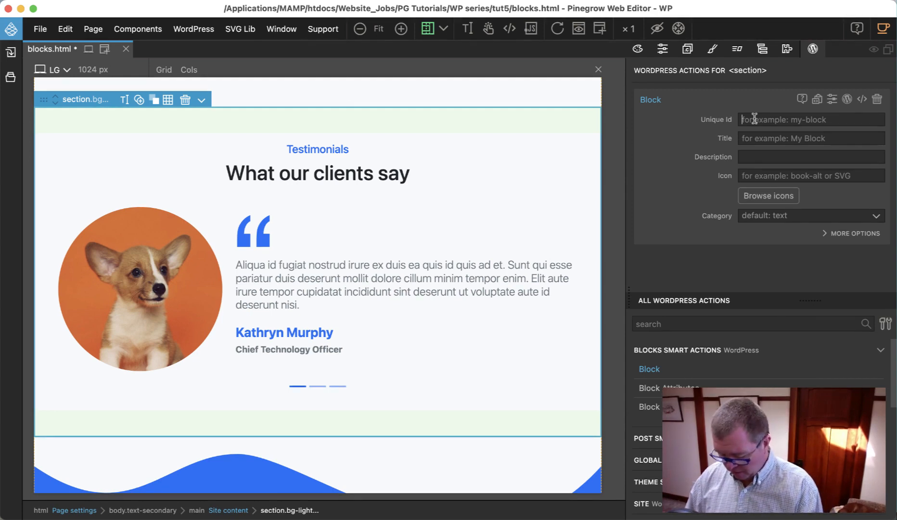
{"action": "type", "text": "pgc"}
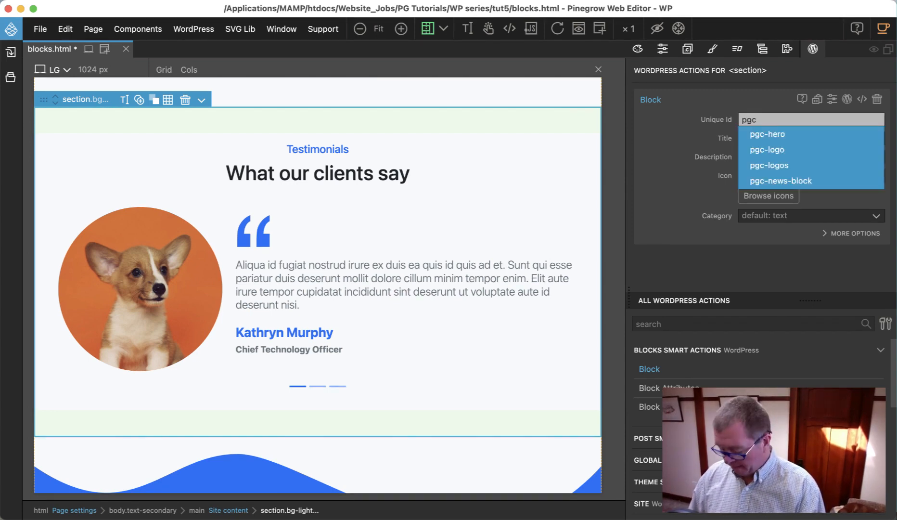
{"action": "type", "text": "-te"}
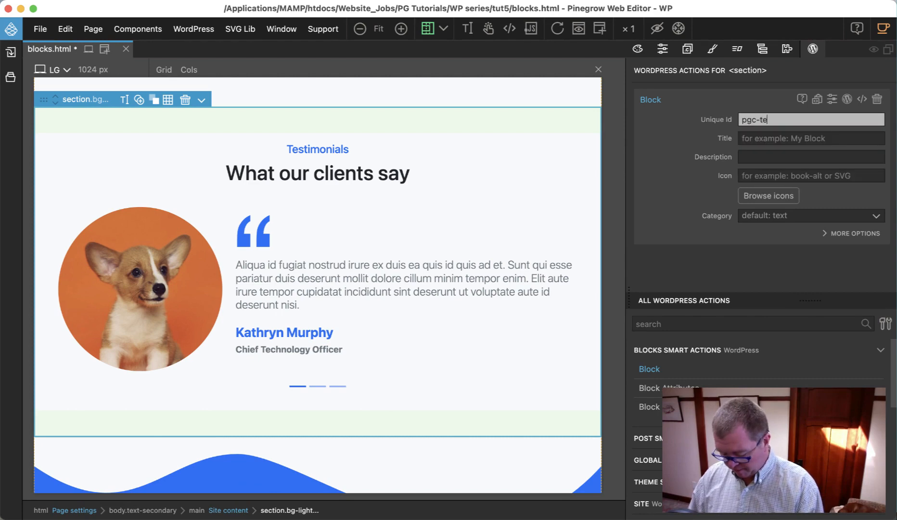
{"action": "type", "text": "timonial-block"}
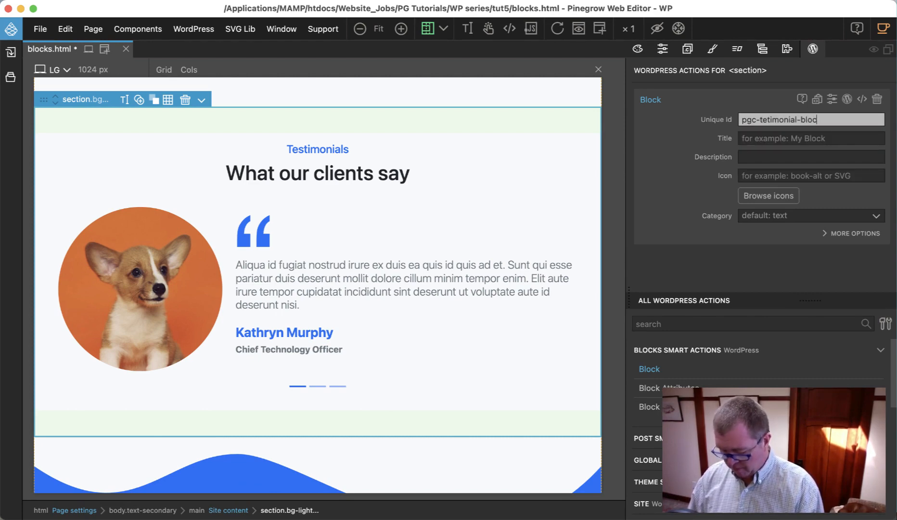
{"action": "left_click", "coordinate": [768, 121]}
{"action": "type", "text": "s"}
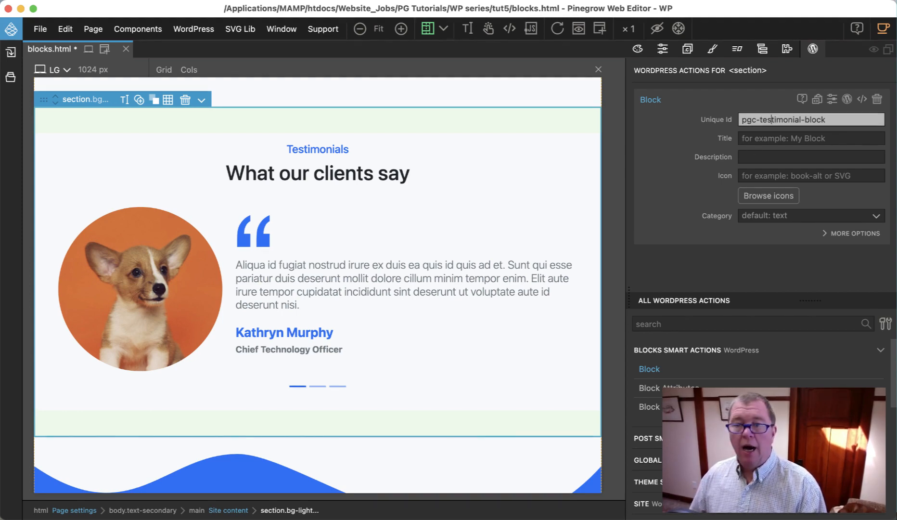
Step: Set the block's title to "Testimonial Block" and its icon to "database"
{"action": "left_click", "coordinate": [808, 139]}
{"action": "type", "text": "Tes"}
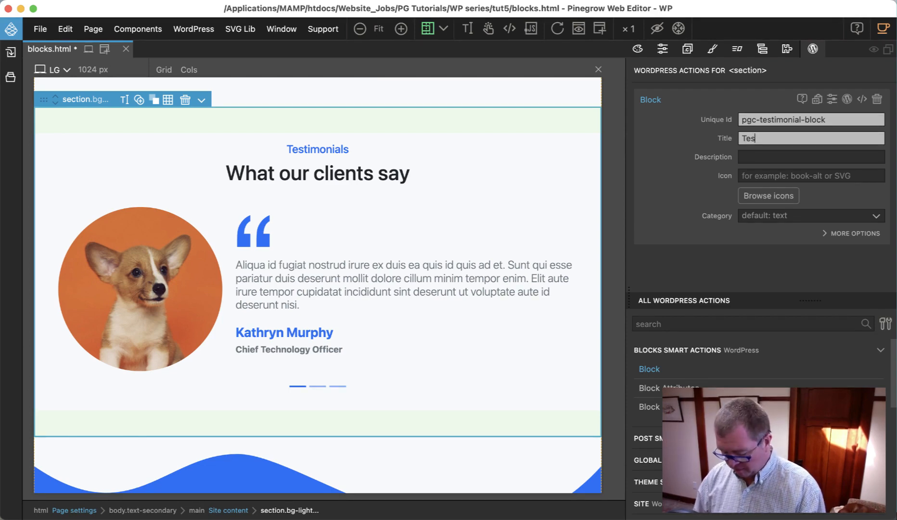
{"action": "type", "text": "timonial Block"}
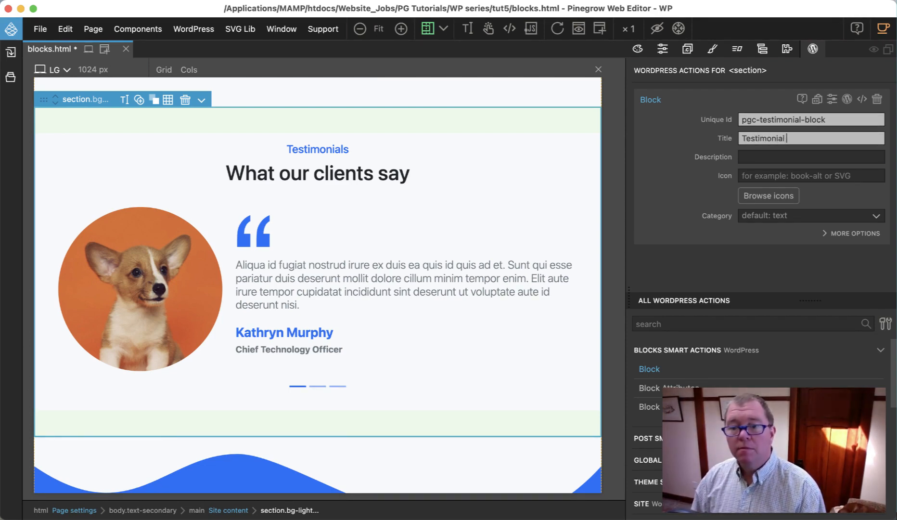
{"action": "left_click", "coordinate": [780, 178]}
{"action": "type", "text": "database"}
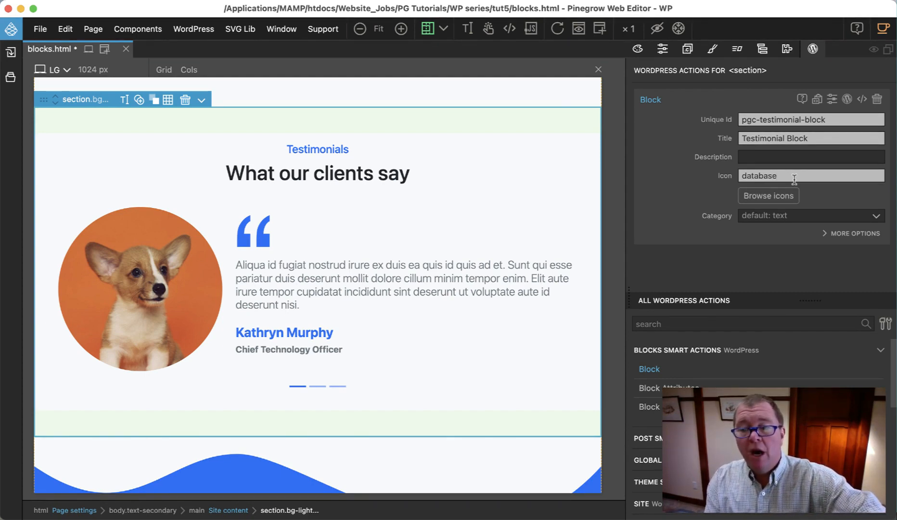
Step: Assign the block to the Custom category with the category id "pgc-theme-blocks"
{"action": "left_click", "coordinate": [803, 216]}
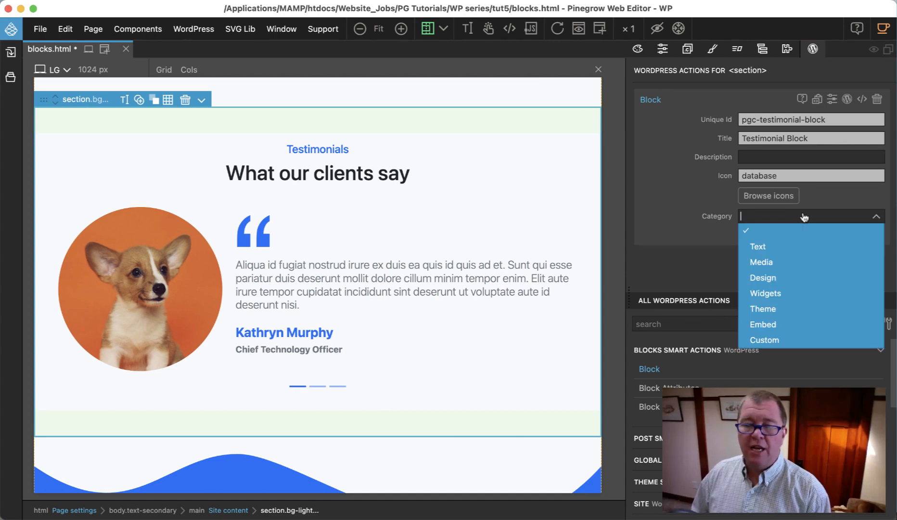
{"action": "left_click", "coordinate": [779, 345]}
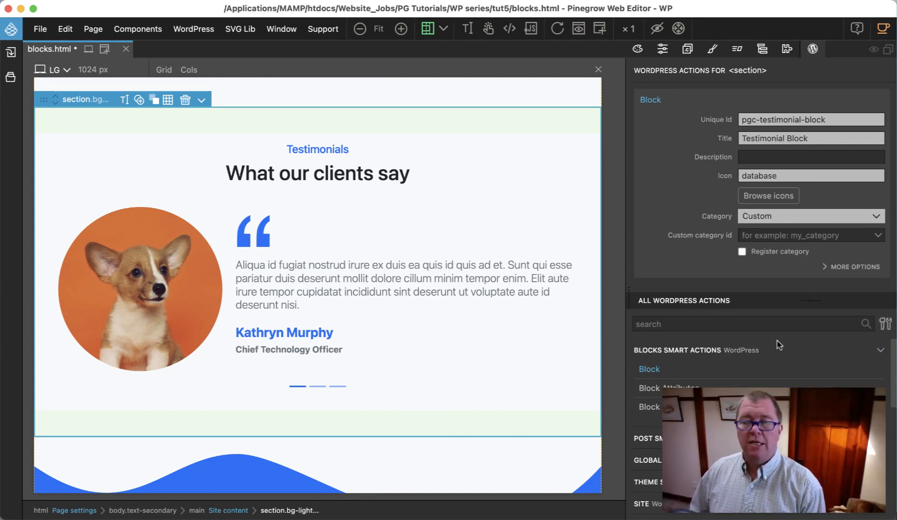
{"action": "left_click", "coordinate": [793, 236]}
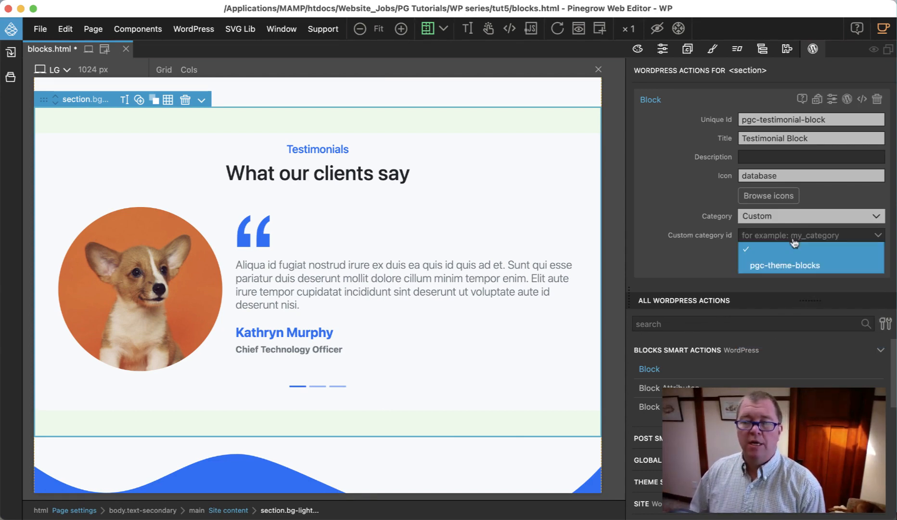
{"action": "left_click", "coordinate": [794, 267]}
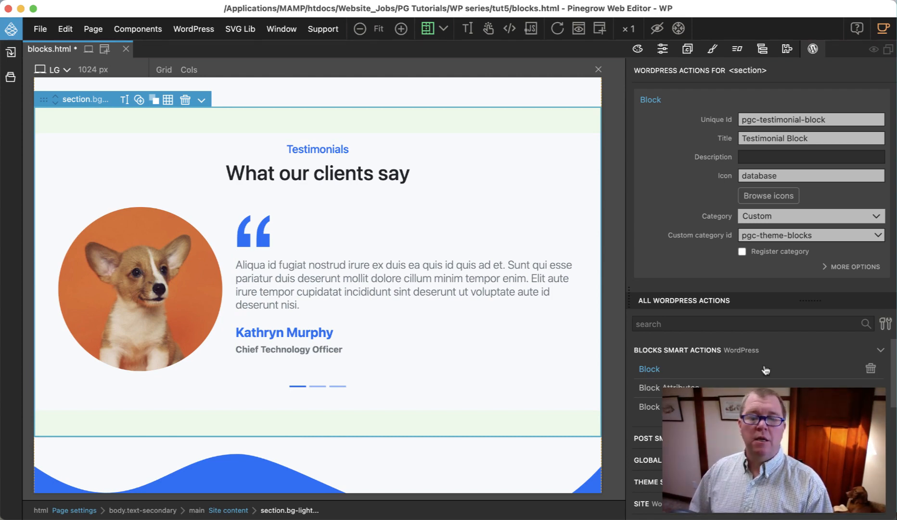
{"action": "left_click", "coordinate": [724, 387]}
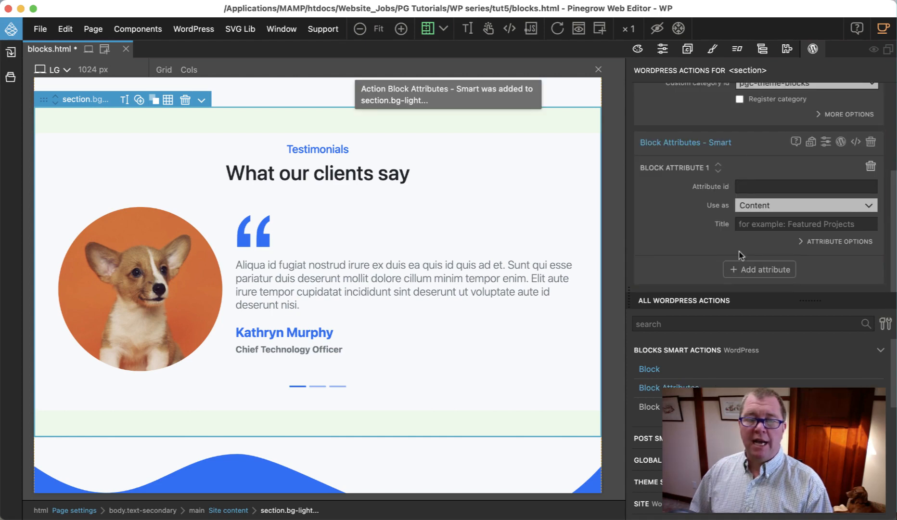
{"action": "left_click", "coordinate": [768, 211]}
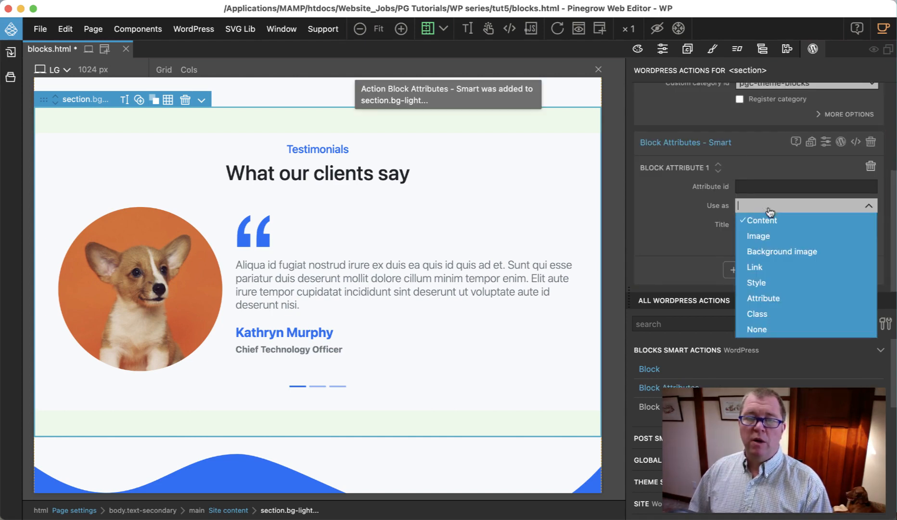
{"action": "left_click", "coordinate": [761, 317]}
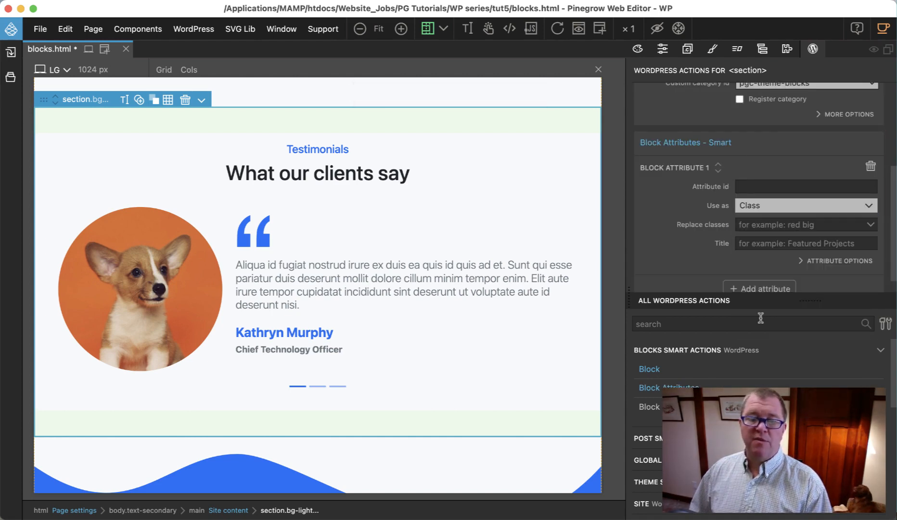
{"action": "left_click", "coordinate": [814, 262]}
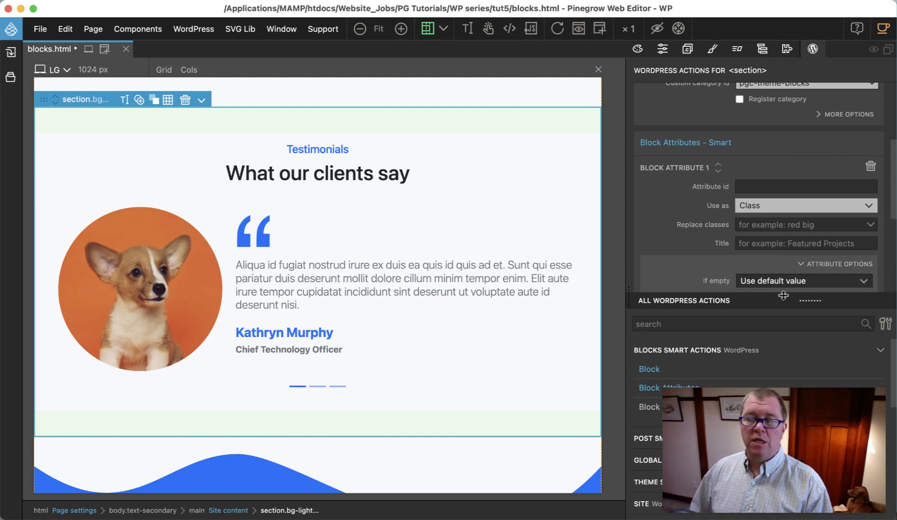
{"action": "left_click_drag", "start_coordinate": [784, 295], "coordinate": [777, 438]}
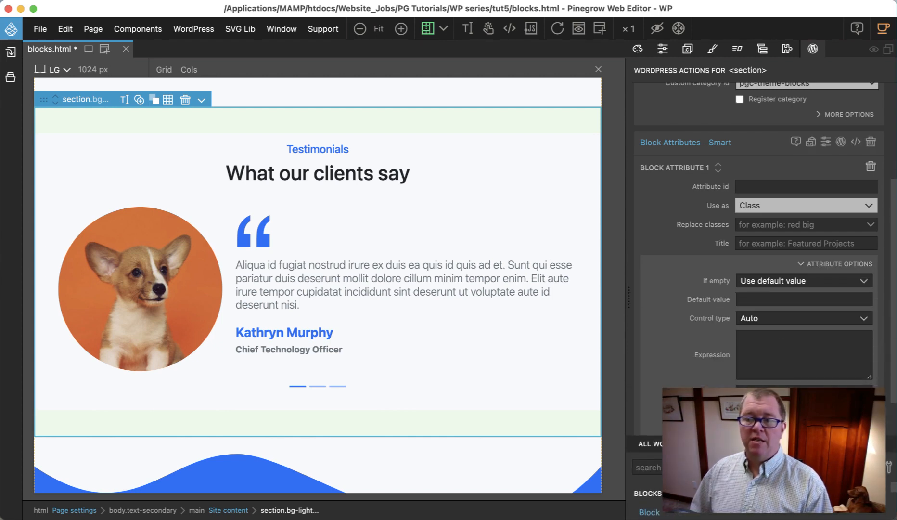
{"action": "left_click", "coordinate": [769, 318]}
{"action": "left_click", "coordinate": [760, 395]}
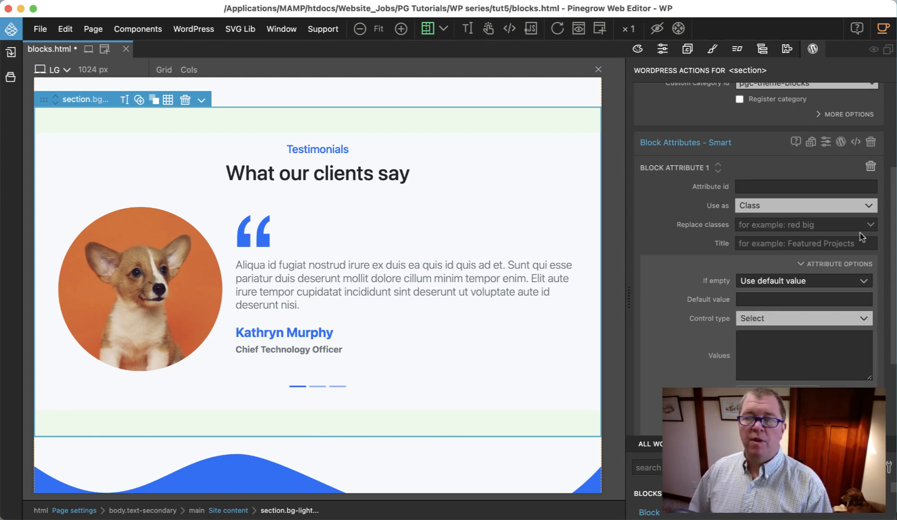
{"action": "left_click", "coordinate": [872, 142]}
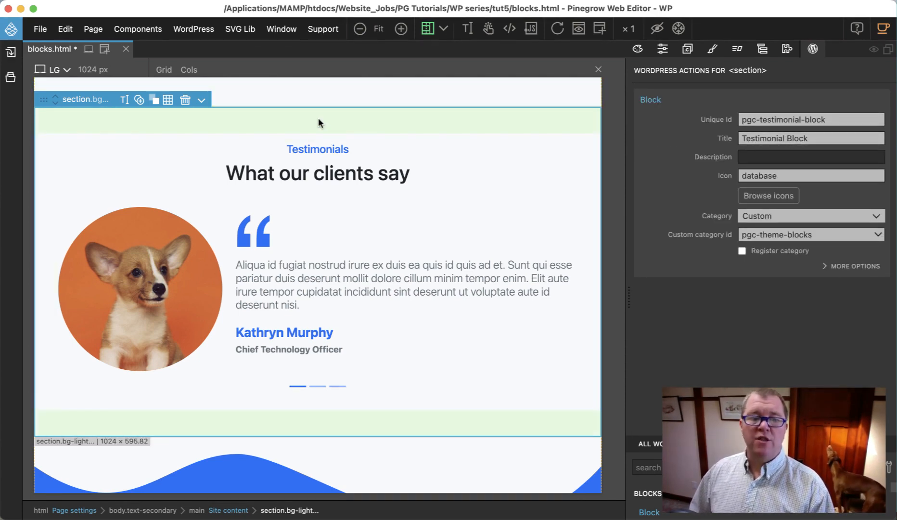
Step: Add a Block Attributes action to the "Testimonials" heading with the attribute id "testimonials_lead"
{"action": "left_click", "coordinate": [314, 149]}
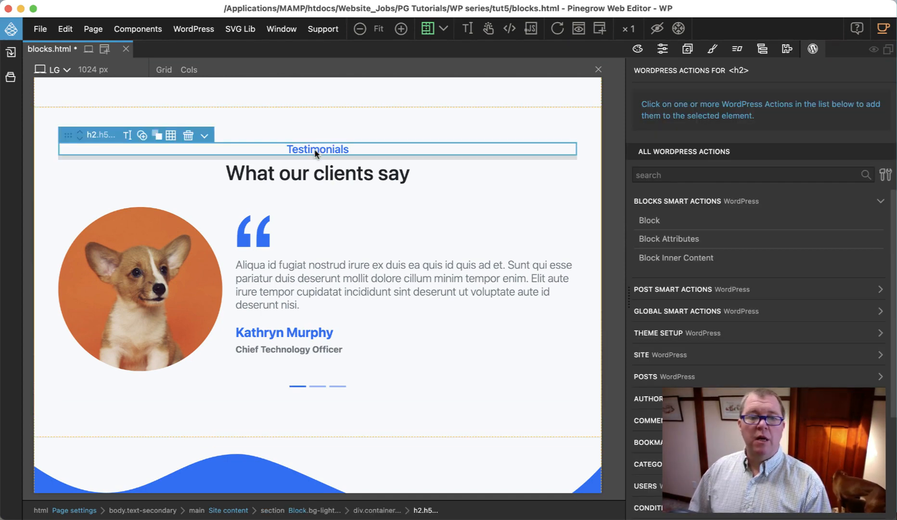
{"action": "left_click", "coordinate": [642, 238]}
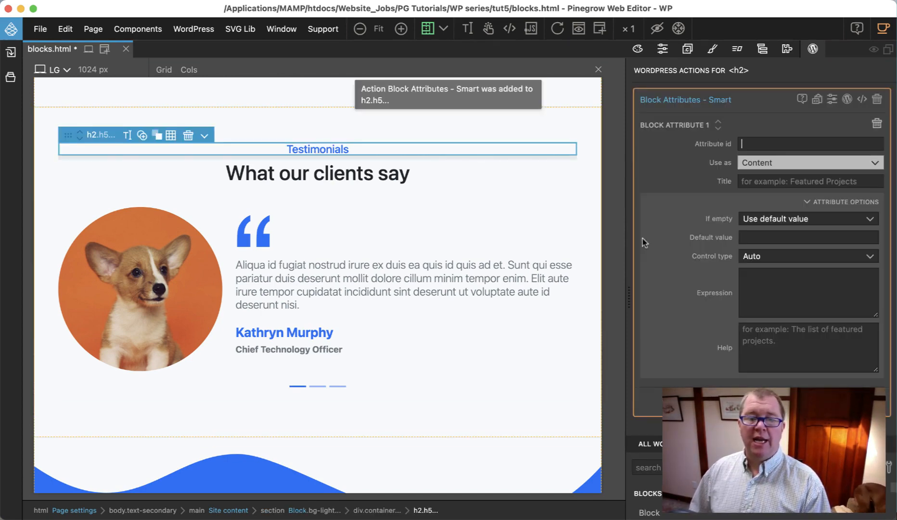
{"action": "left_click", "coordinate": [801, 143]}
{"action": "type", "text": "te"}
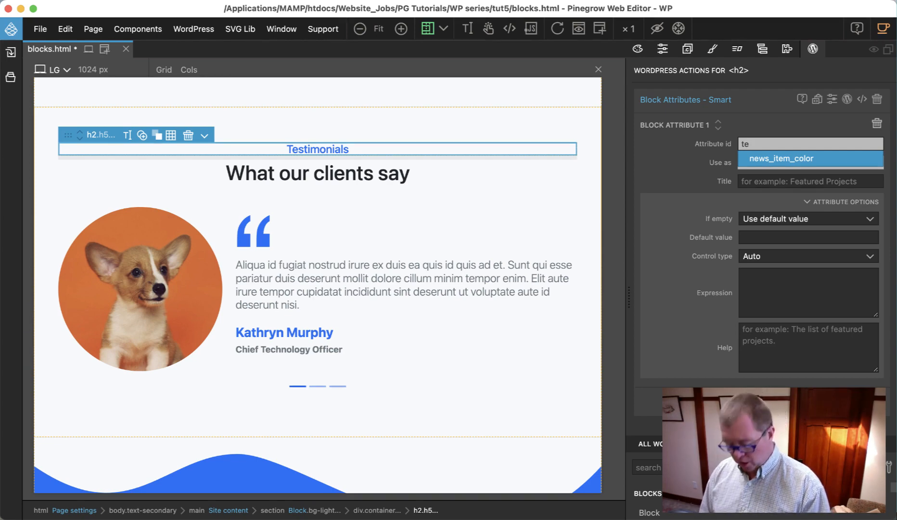
{"action": "type", "text": "stimoni"}
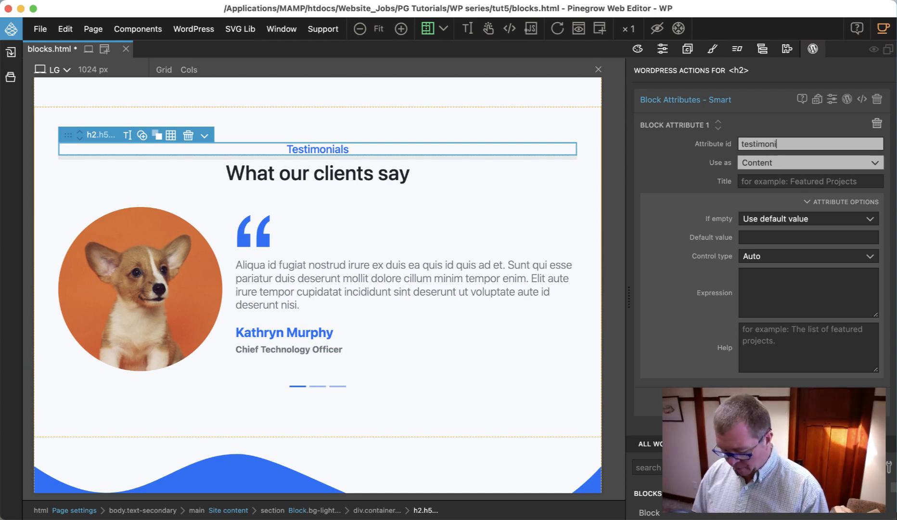
{"action": "type", "text": "als"}
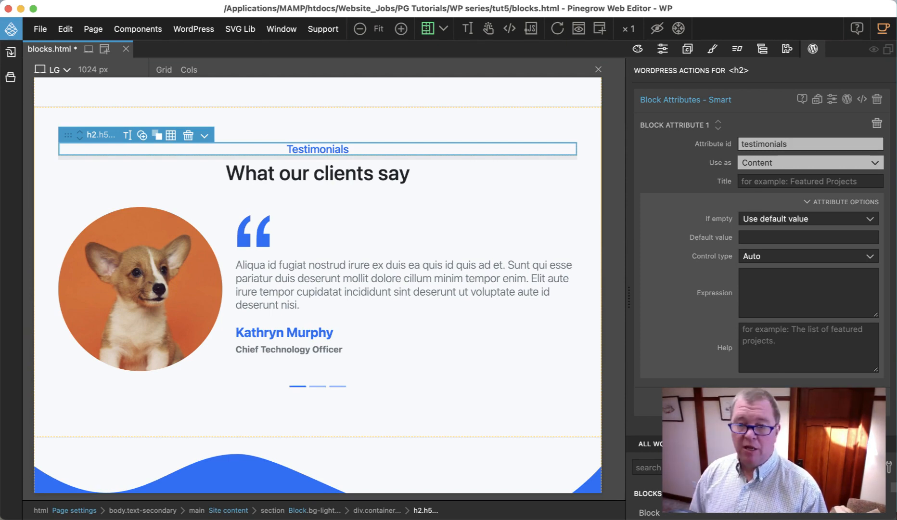
{"action": "type", "text": "-"}
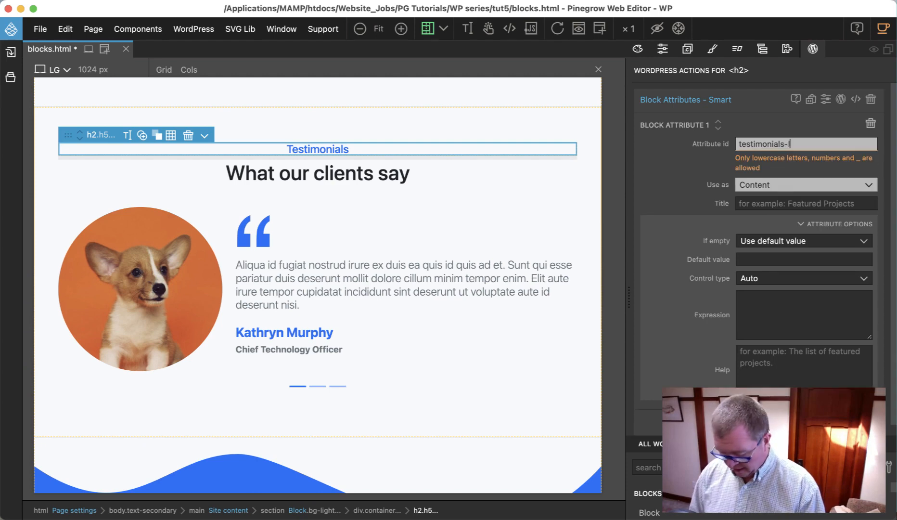
{"action": "type", "text": "lead"}
{"action": "key", "text": "BackSpace"}
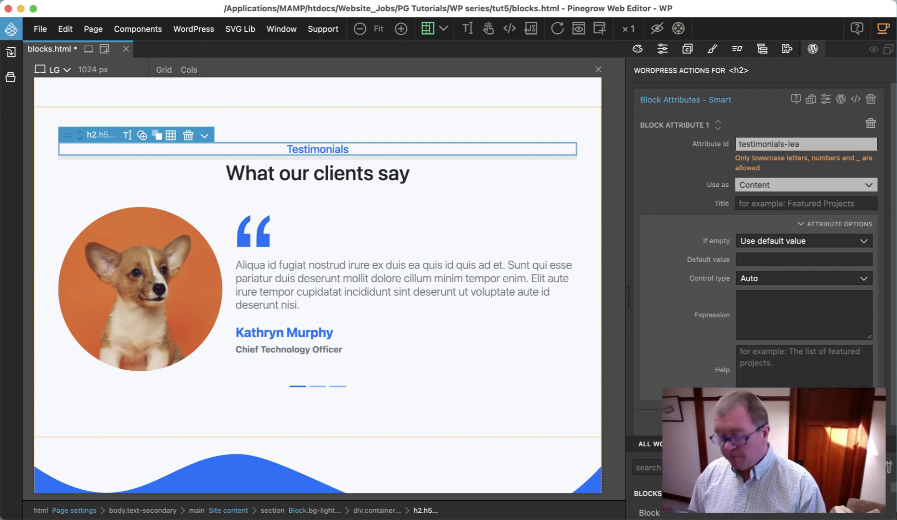
{"action": "key", "text": "BackSpace"}
{"action": "type", "text": "_lead"}
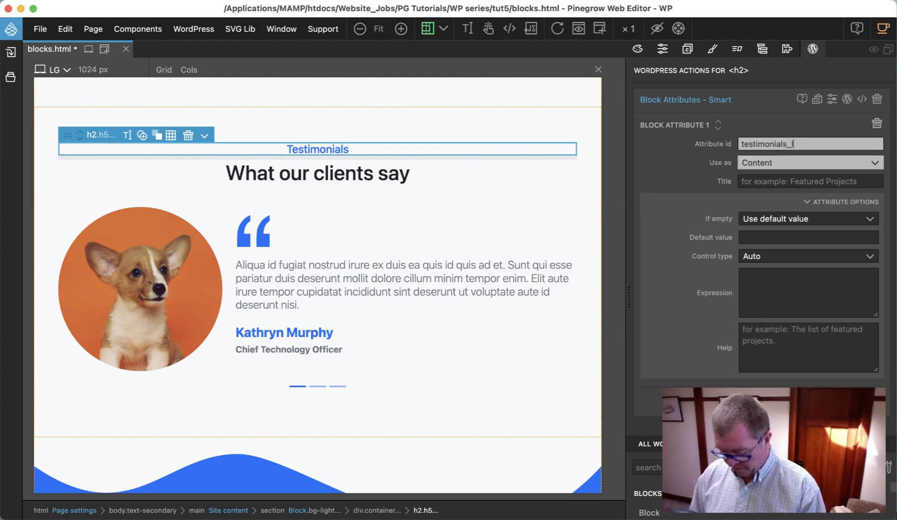
Step: Set the attribute's title to "Testimonial Lead" and correct its id to "testimonial_lead"
{"action": "left_click", "coordinate": [775, 181]}
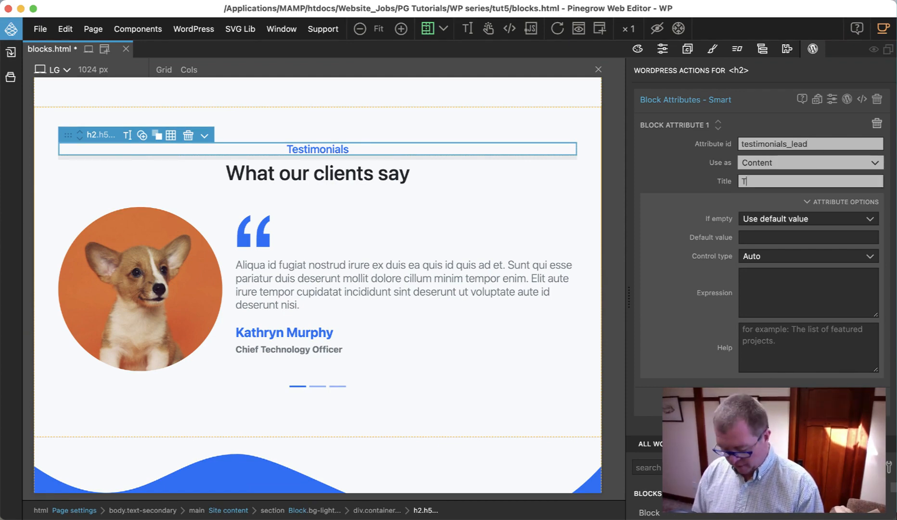
{"action": "type", "text": "Testimonial Lead"}
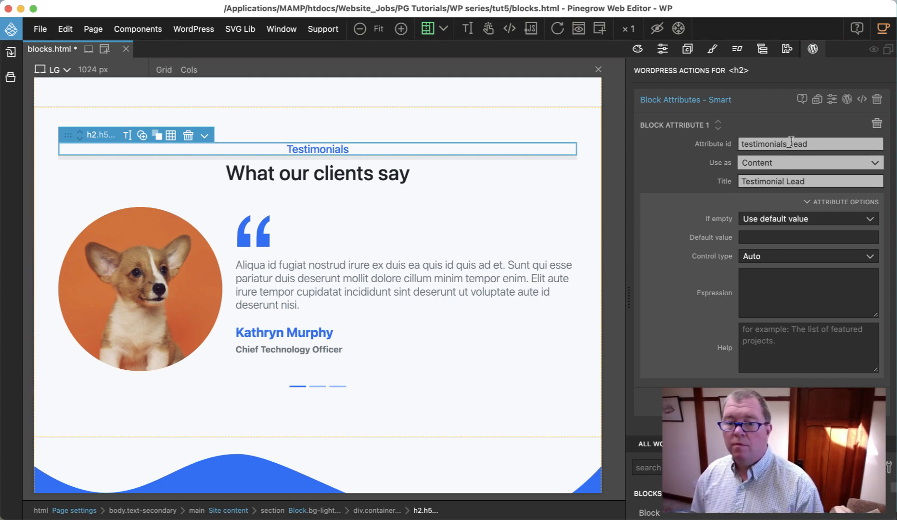
{"action": "key", "text": "BackSpace"}
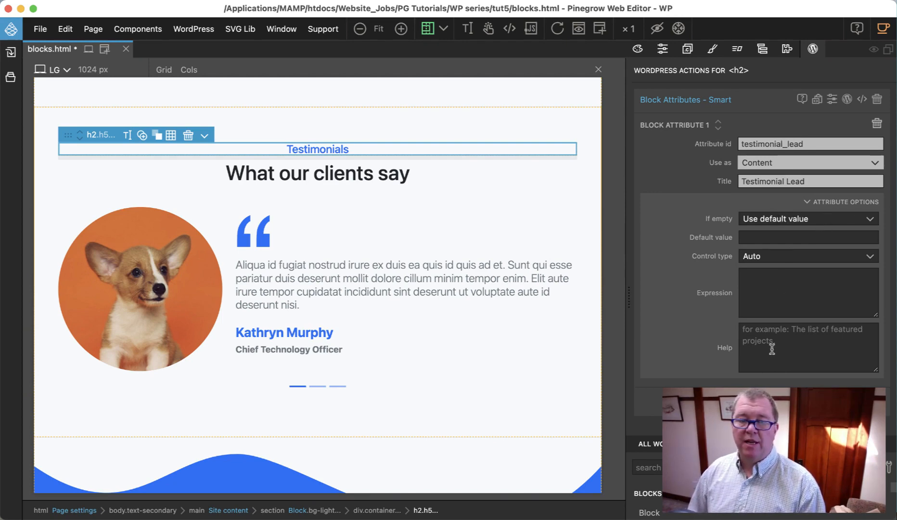
Step: Set the control type of the Testimonial Lead attribute to Rich Text
{"action": "left_click", "coordinate": [768, 259]}
{"action": "left_click", "coordinate": [764, 319]}
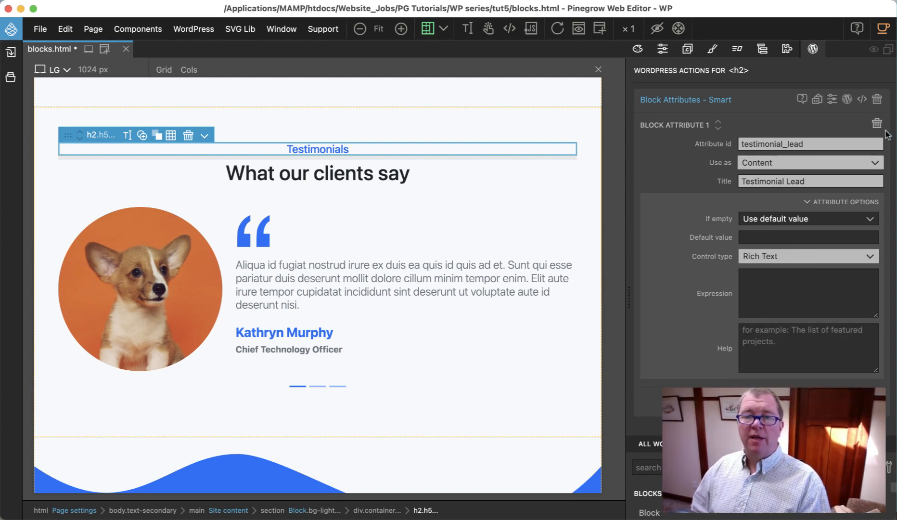
Step: Add a Block Attributes action to the "What our clients say" heading with id "testimonial_headline" and title "Testimonial Headline"
{"action": "left_click", "coordinate": [339, 180]}
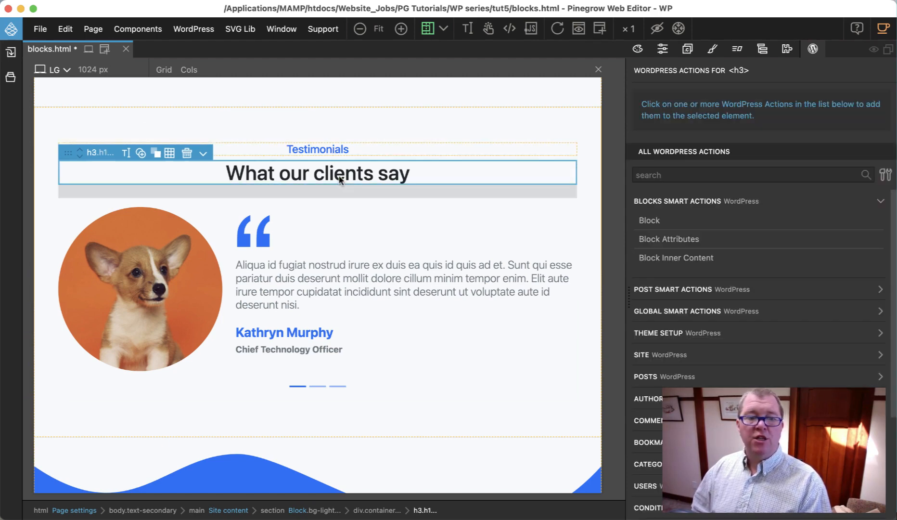
{"action": "left_click", "coordinate": [678, 240]}
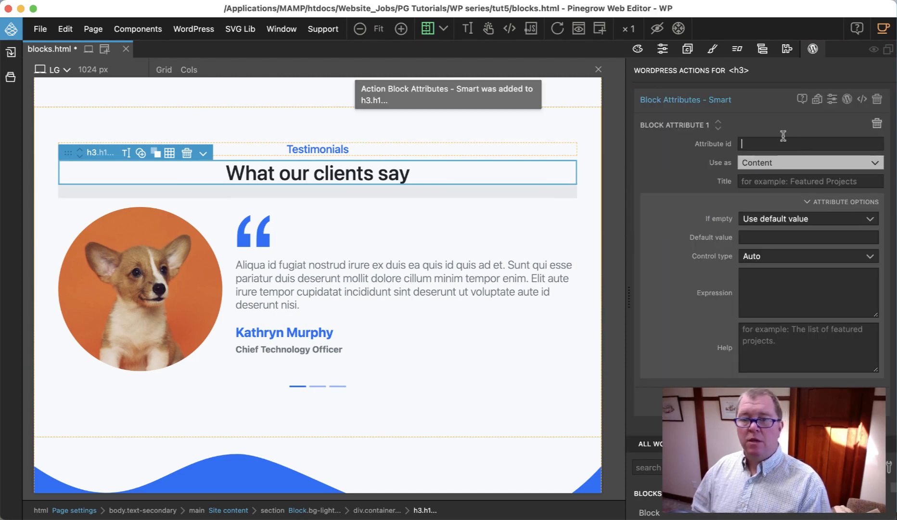
{"action": "type", "text": "testimon"}
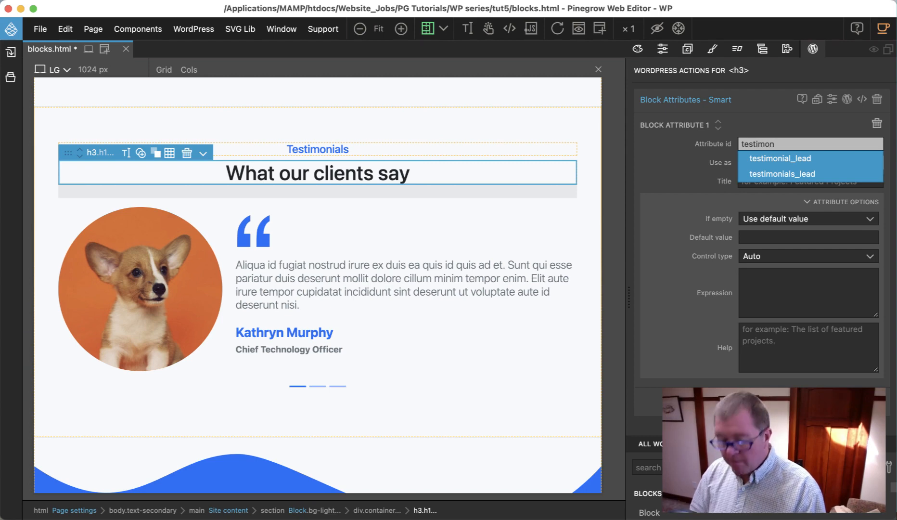
{"action": "type", "text": "ial_he"}
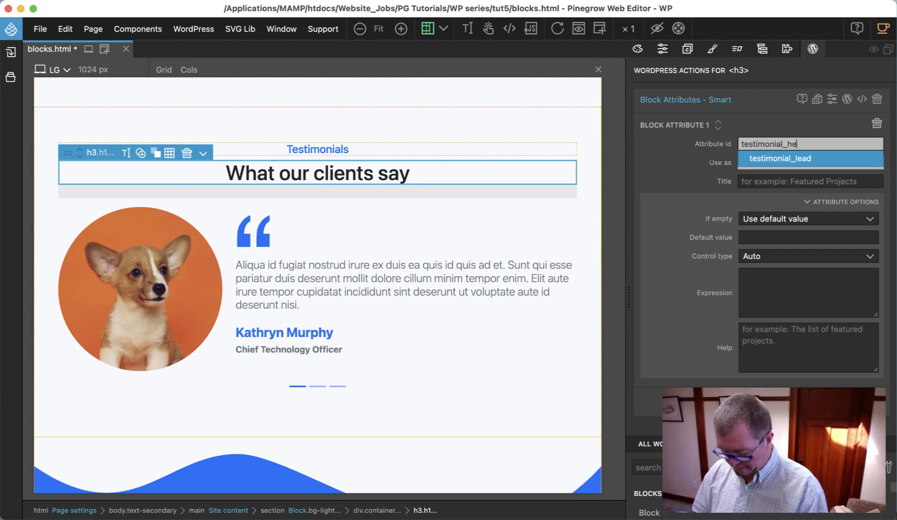
{"action": "type", "text": "adline"}
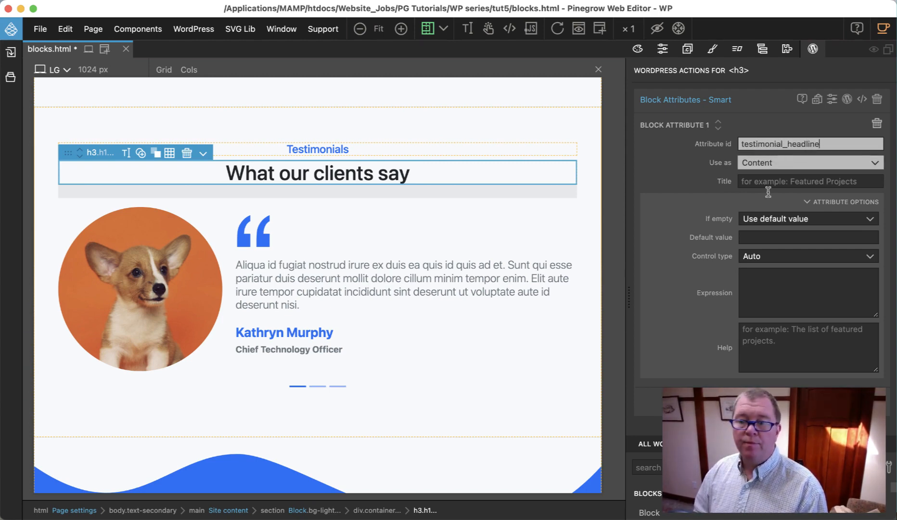
{"action": "type", "text": "Test"}
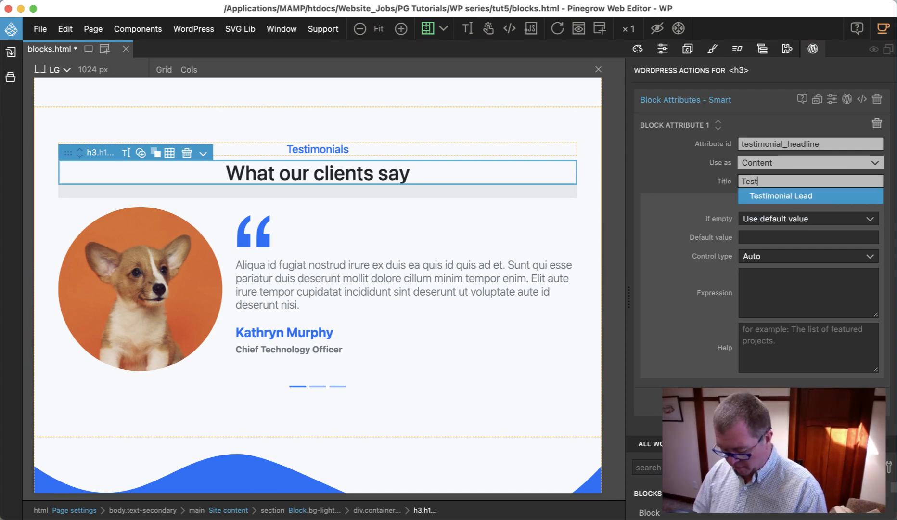
{"action": "type", "text": "imonial Headline"}
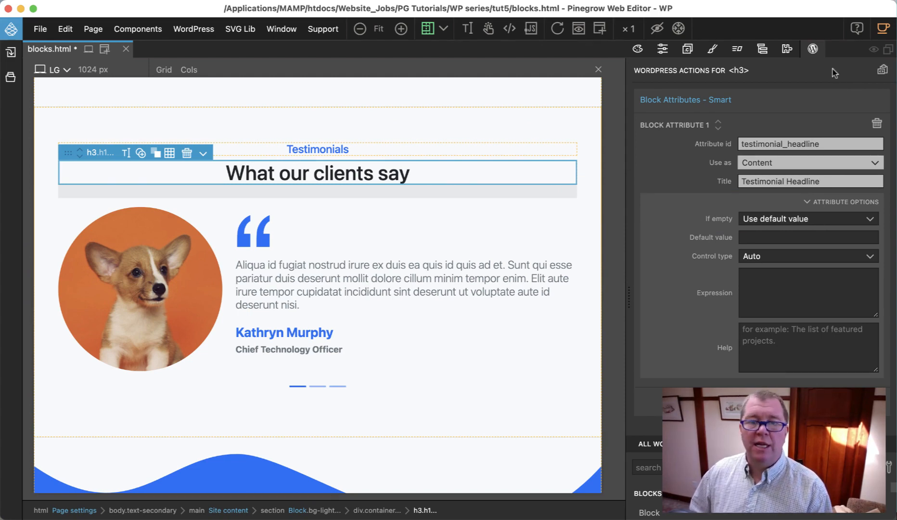
Step: Show the carousel's slides in collapsed form in the page tree and select the first, active slide
{"action": "left_click", "coordinate": [763, 50]}
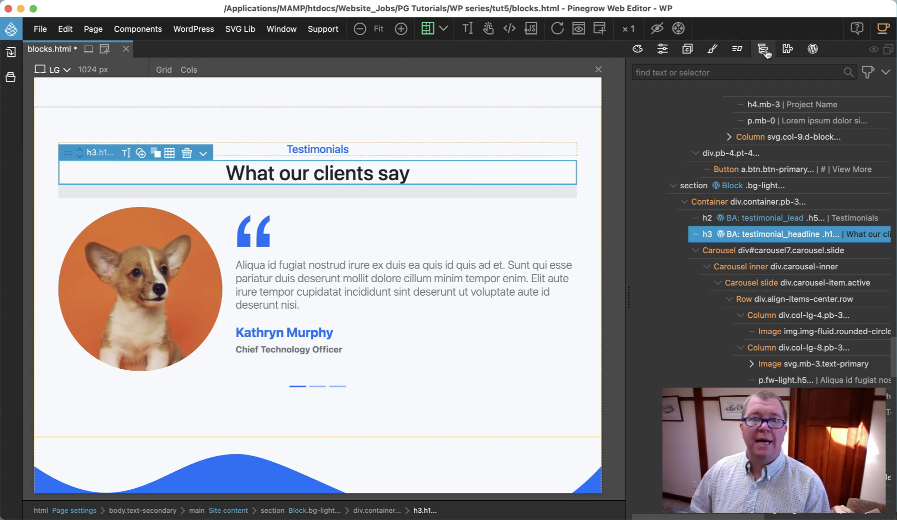
{"action": "left_click", "coordinate": [707, 267]}
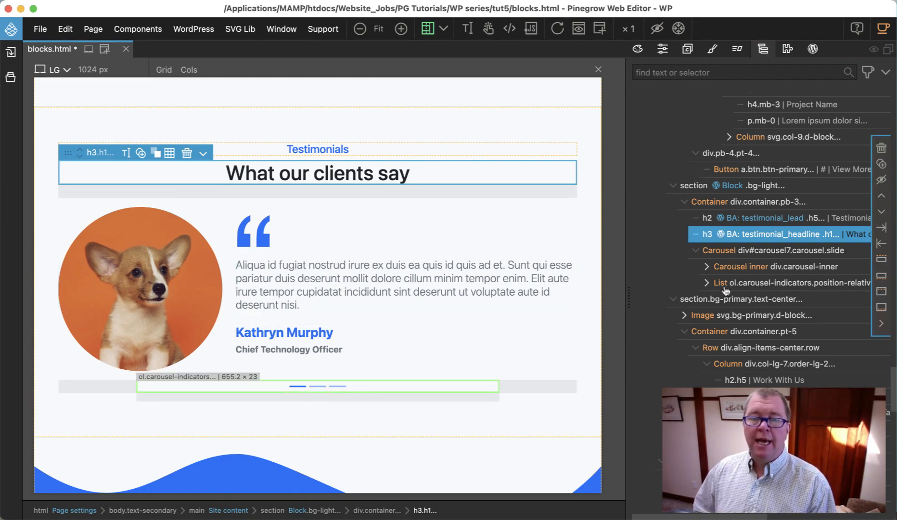
{"action": "left_click", "coordinate": [718, 255]}
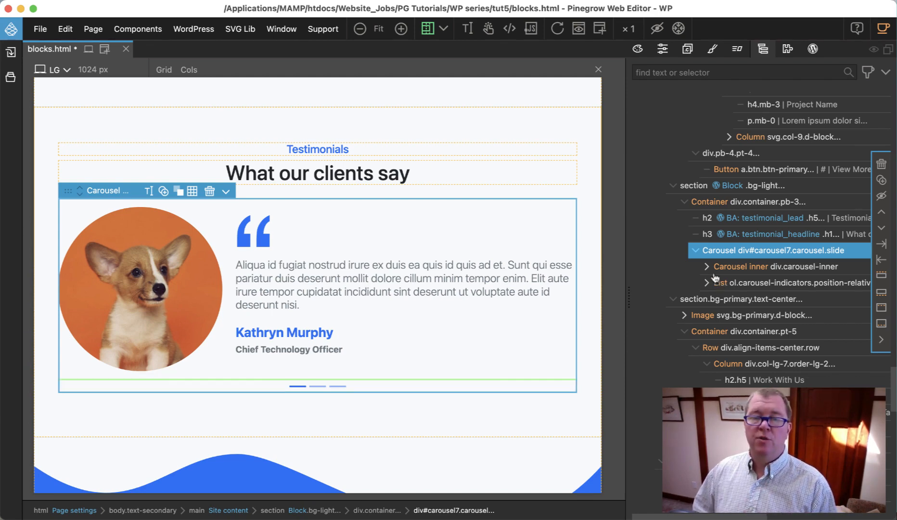
{"action": "left_click", "coordinate": [707, 270]}
{"action": "left_click", "coordinate": [707, 268]}
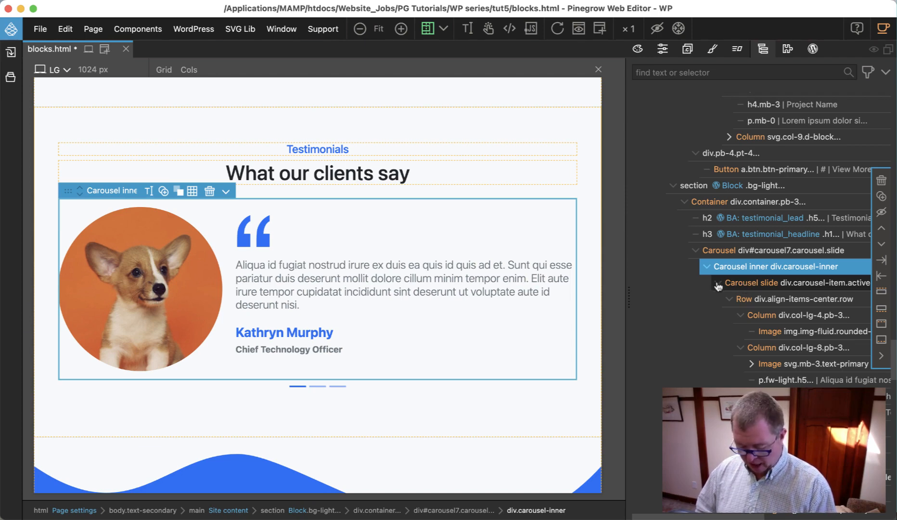
{"action": "left_click", "coordinate": [718, 284]}
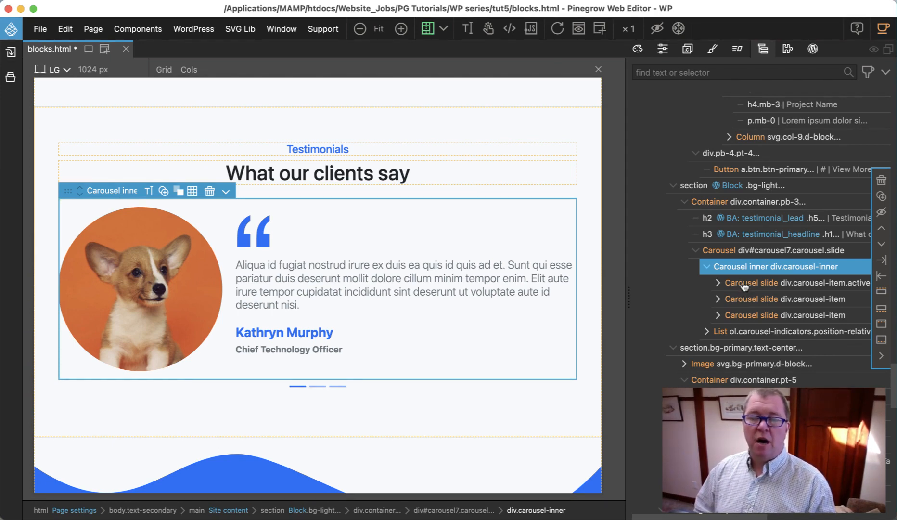
{"action": "left_click", "coordinate": [744, 287]}
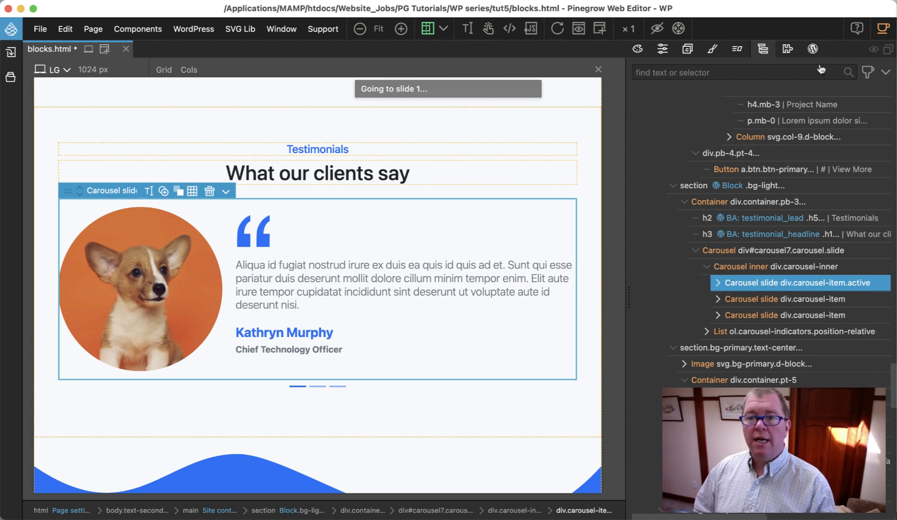
Step: Add a WordPress Block action to the active carousel slide with the unique id "pgc-testimonial-item"
{"action": "left_click", "coordinate": [813, 50]}
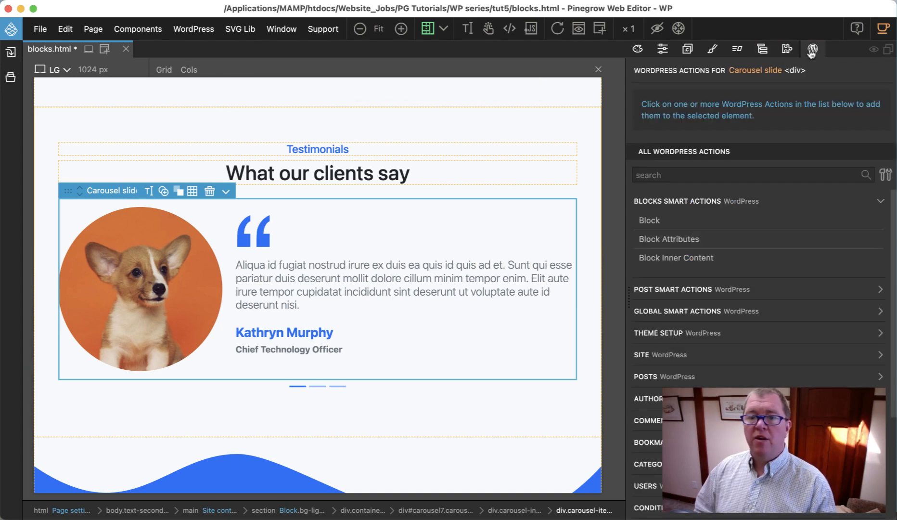
{"action": "left_click", "coordinate": [656, 220]}
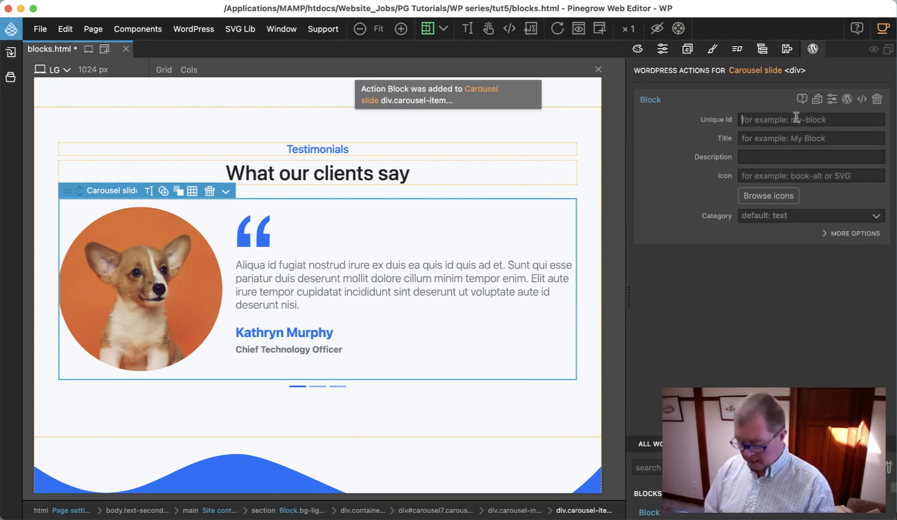
{"action": "type", "text": "pgc"}
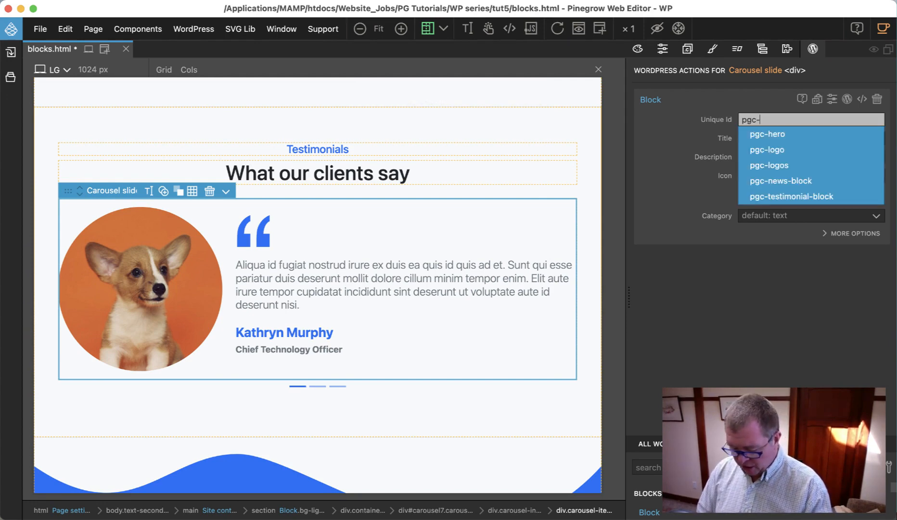
{"action": "type", "text": "-testimonai"}
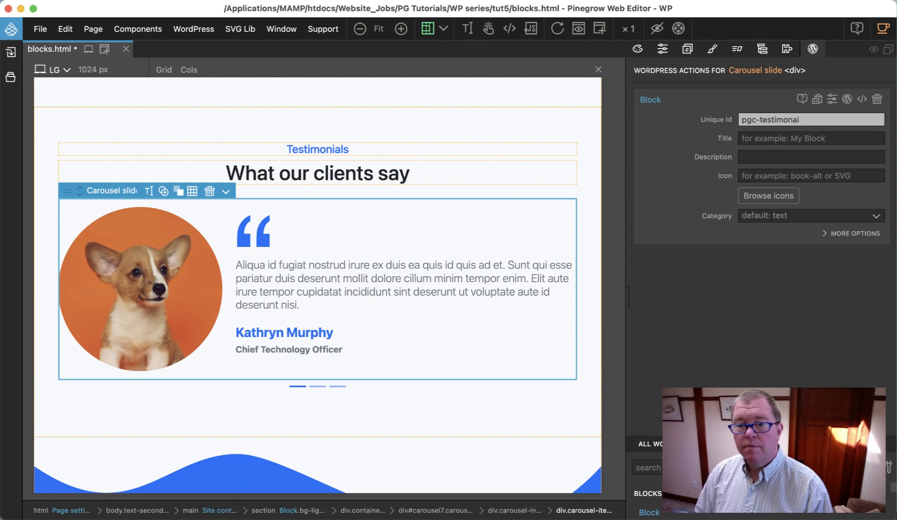
{"action": "type", "text": "lial-"}
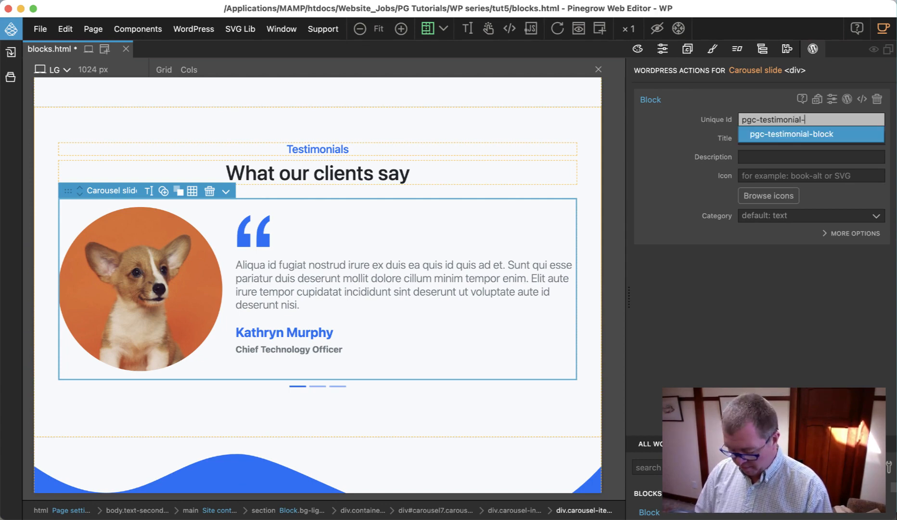
{"action": "type", "text": "item"}
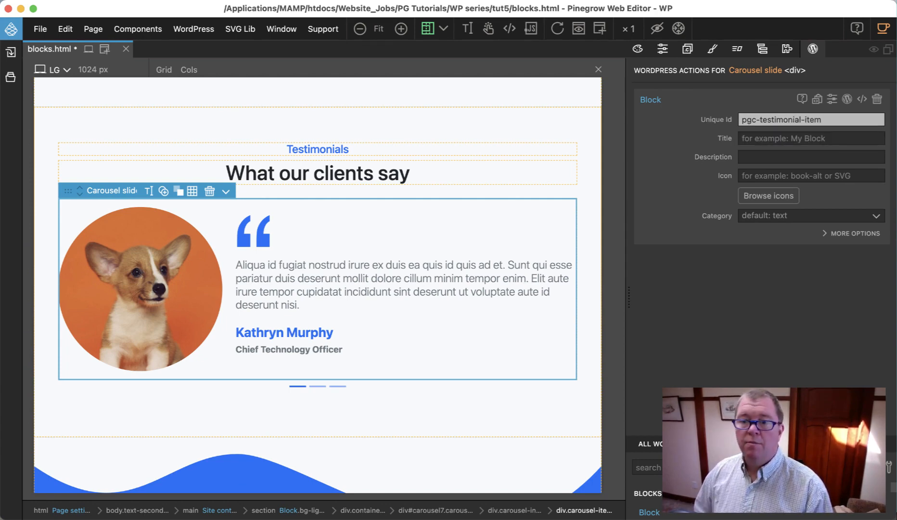
Step: Give the carousel slide's block the title "Testimonial Item" and the icon "database-add"
{"action": "left_click", "coordinate": [802, 135]}
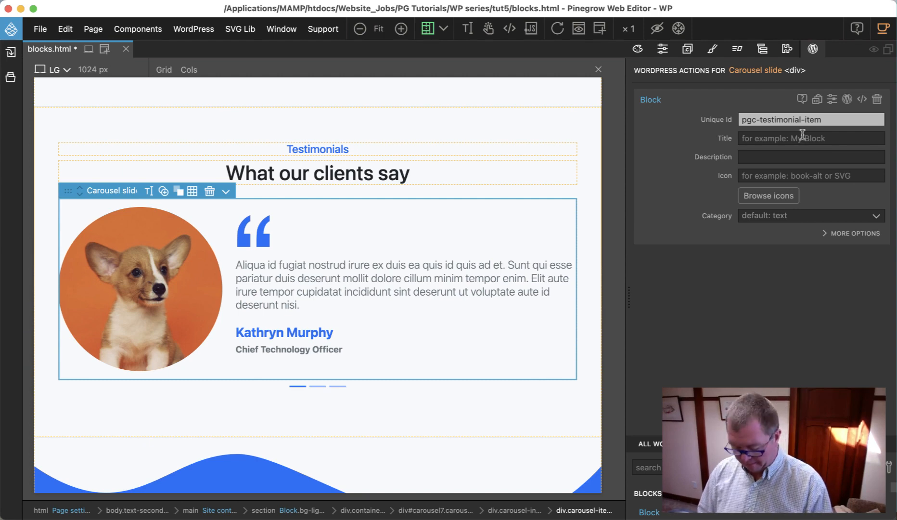
{"action": "type", "text": "Testimonia"}
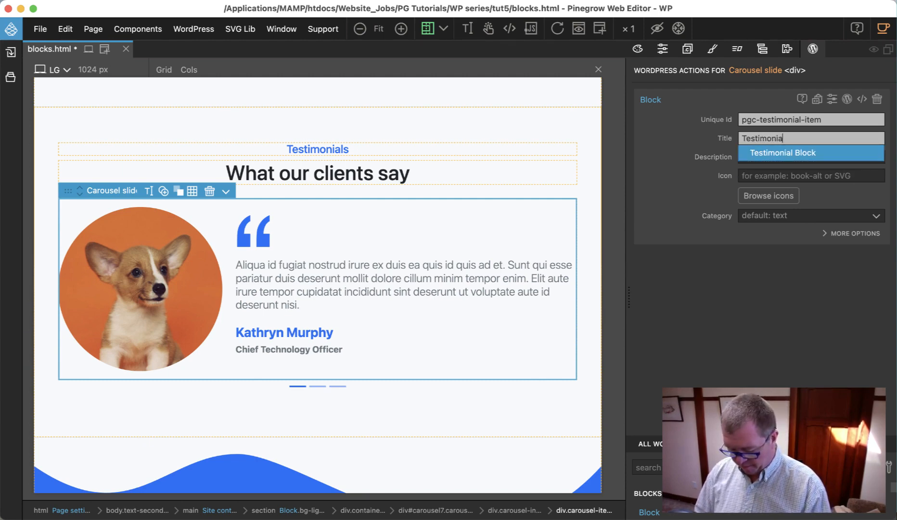
{"action": "type", "text": "l Item"}
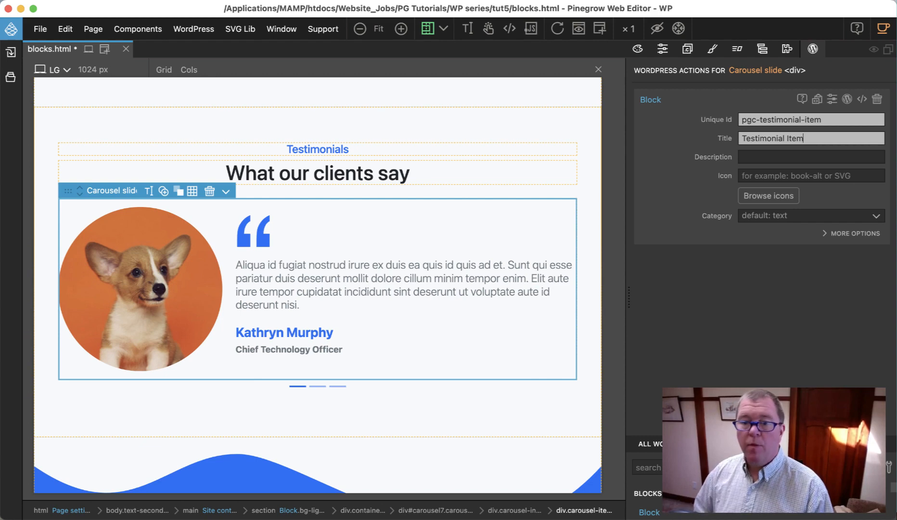
{"action": "left_click", "coordinate": [754, 176]}
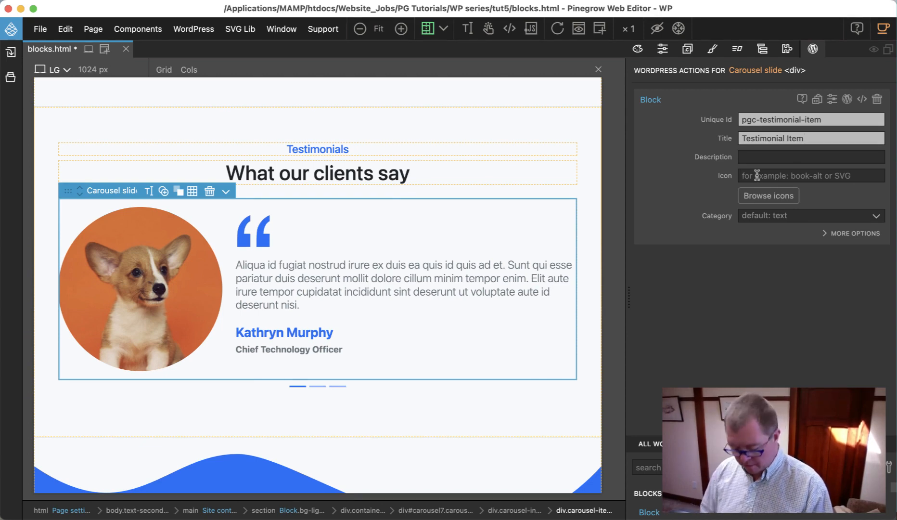
{"action": "type", "text": "database-"}
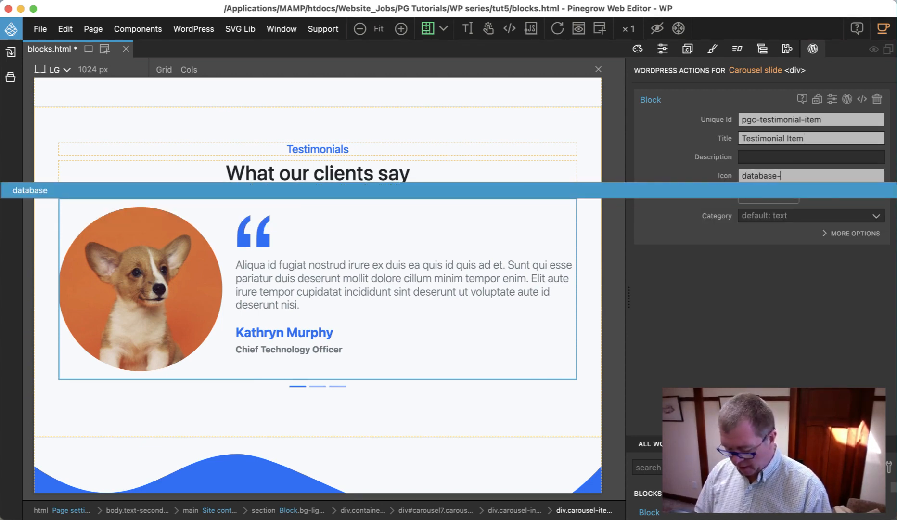
{"action": "type", "text": "add"}
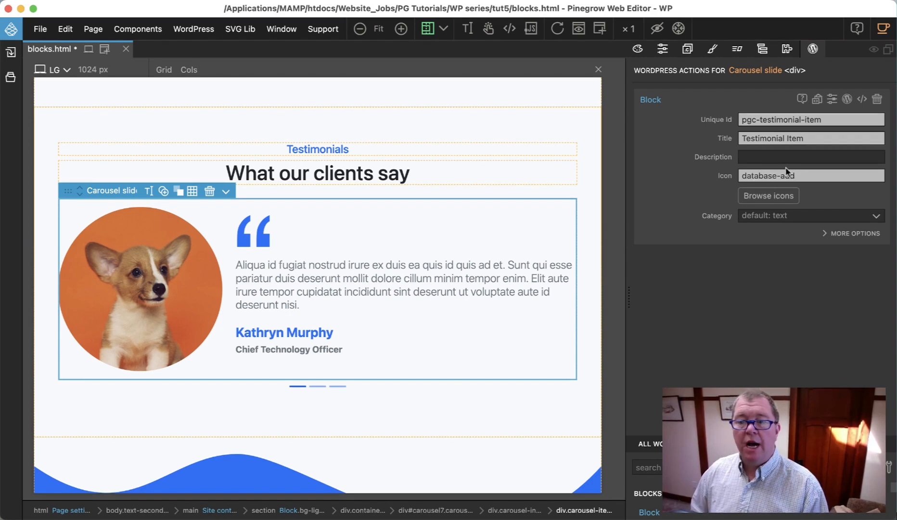
Step: Assign the Testimonial Item block to the Custom category with the custom category id "pgc-theme-blocks"
{"action": "left_click", "coordinate": [787, 216]}
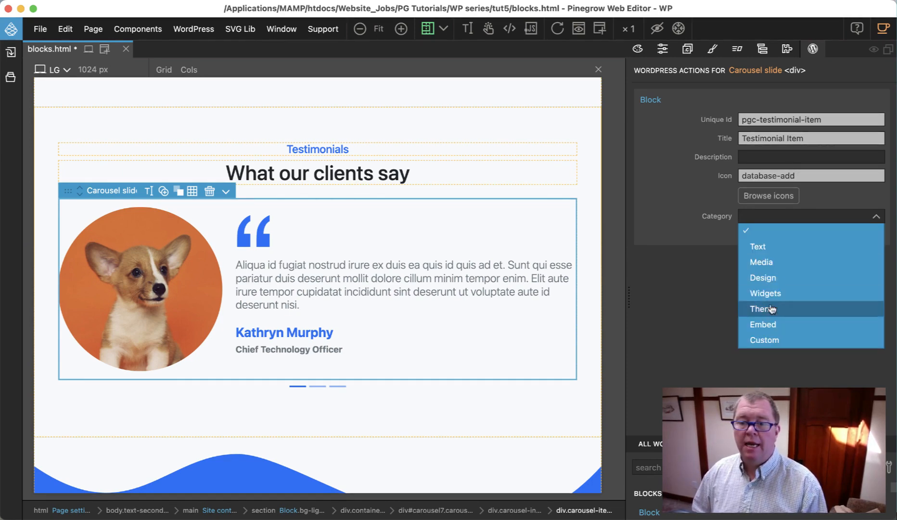
{"action": "left_click", "coordinate": [767, 340]}
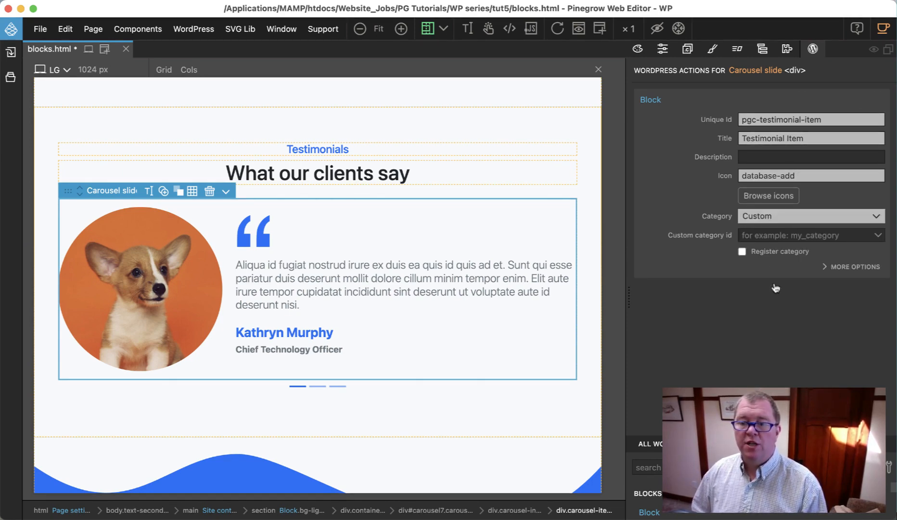
{"action": "left_click", "coordinate": [792, 236]}
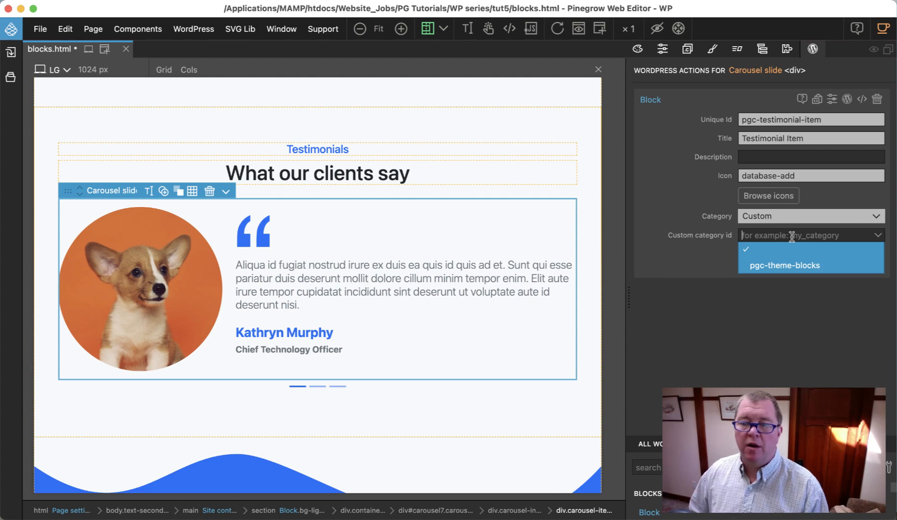
{"action": "left_click", "coordinate": [791, 266]}
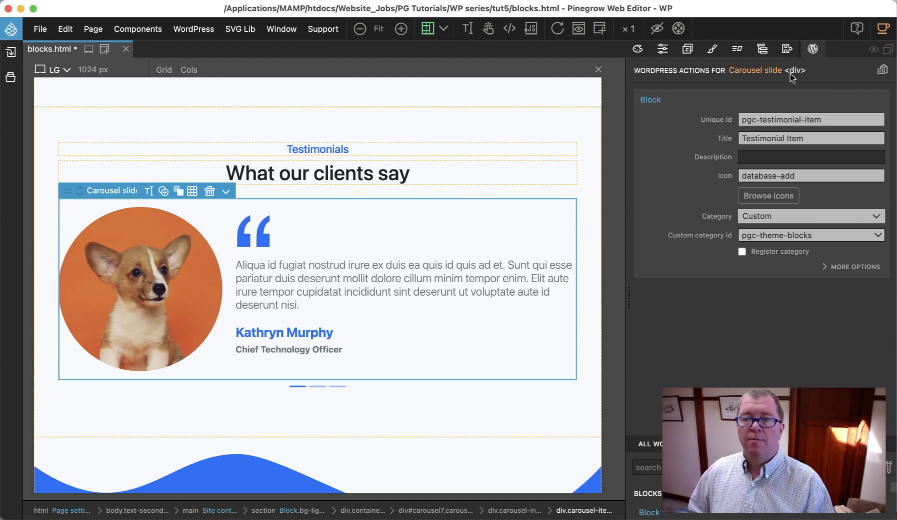
Step: Add a Block Inner Content action to the Carousel inner div and allow only the block type "pgc-testimonial-item"
{"action": "left_click", "coordinate": [763, 50]}
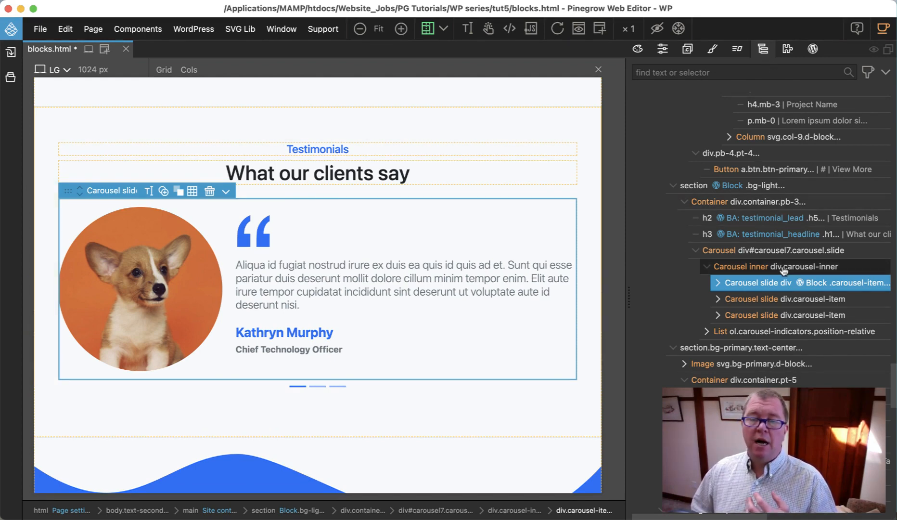
{"action": "left_click", "coordinate": [737, 271]}
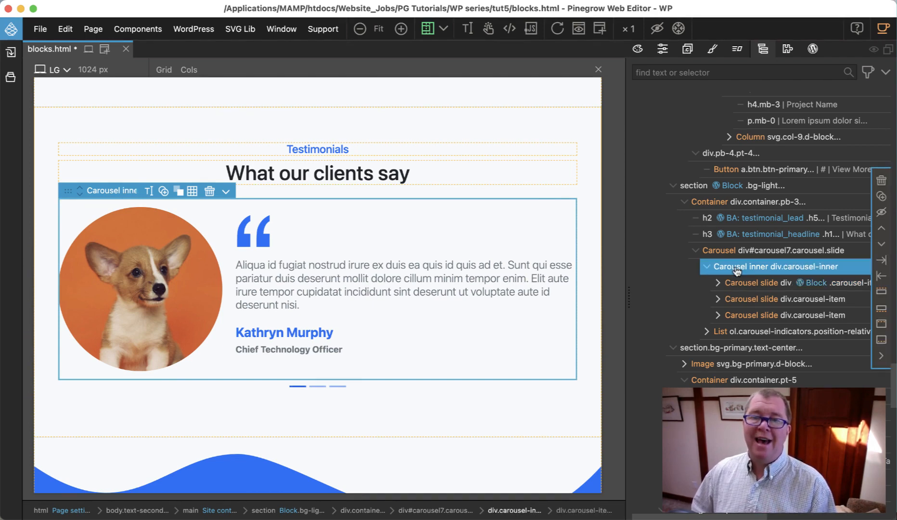
{"action": "left_click", "coordinate": [812, 48]}
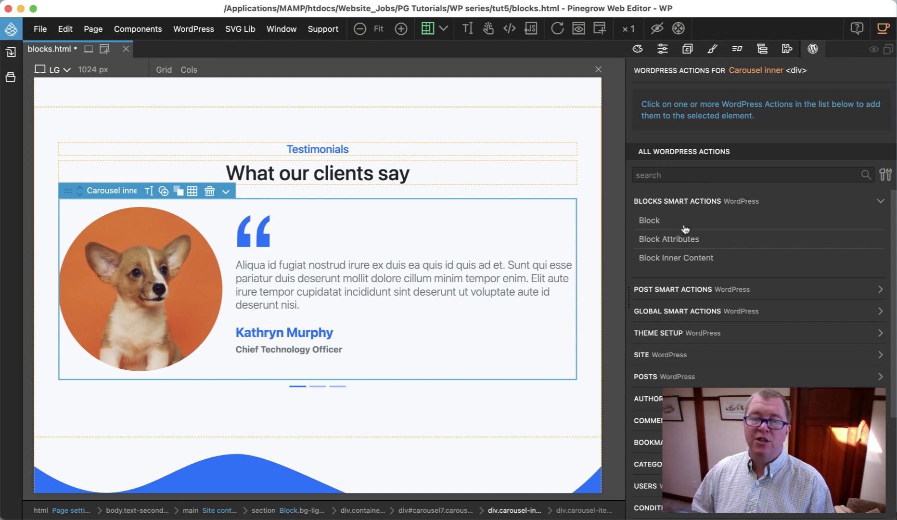
{"action": "left_click", "coordinate": [682, 260]}
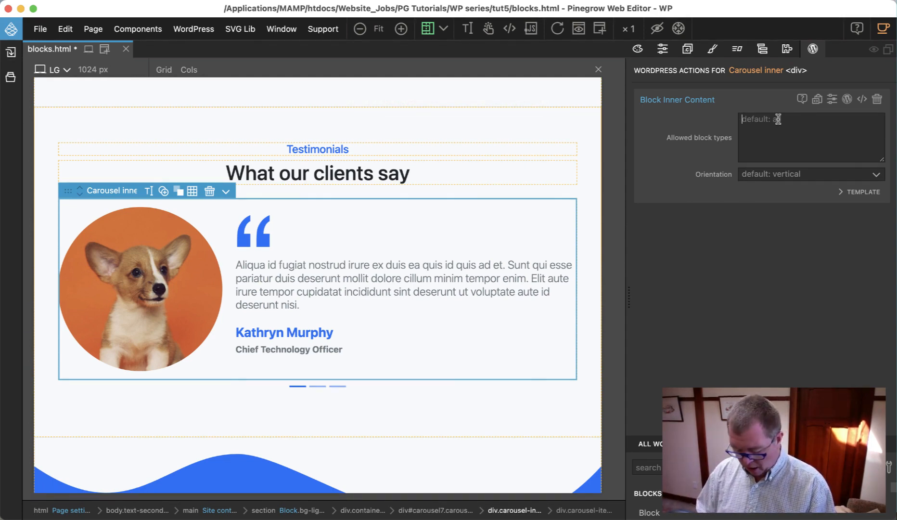
{"action": "type", "text": "pg"}
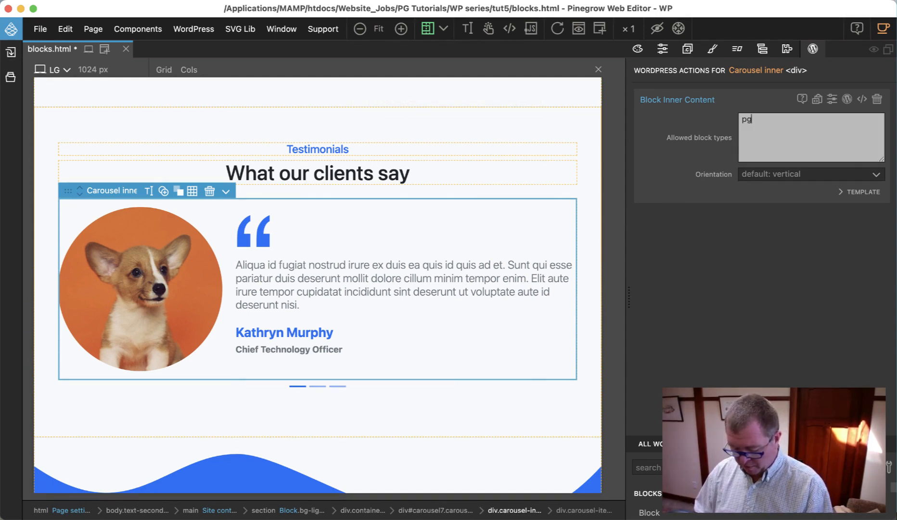
{"action": "type", "text": "c-tes"}
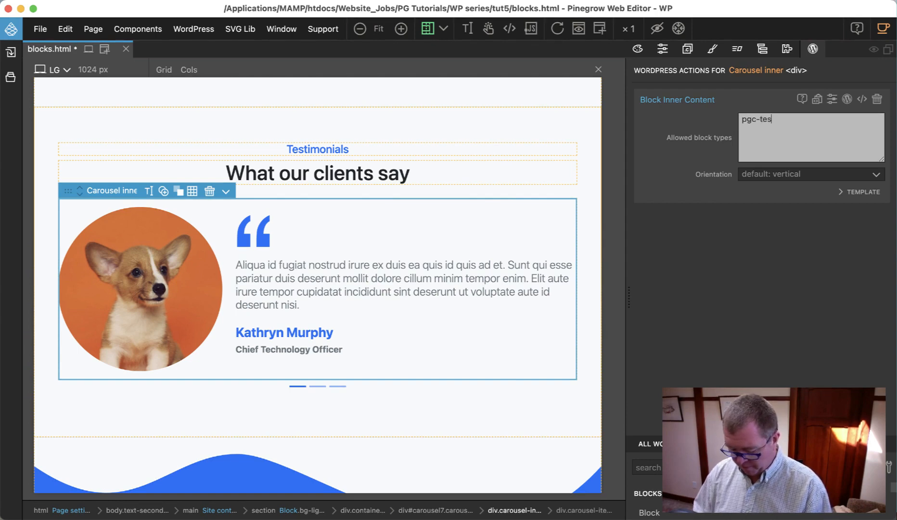
{"action": "type", "text": "timonial"}
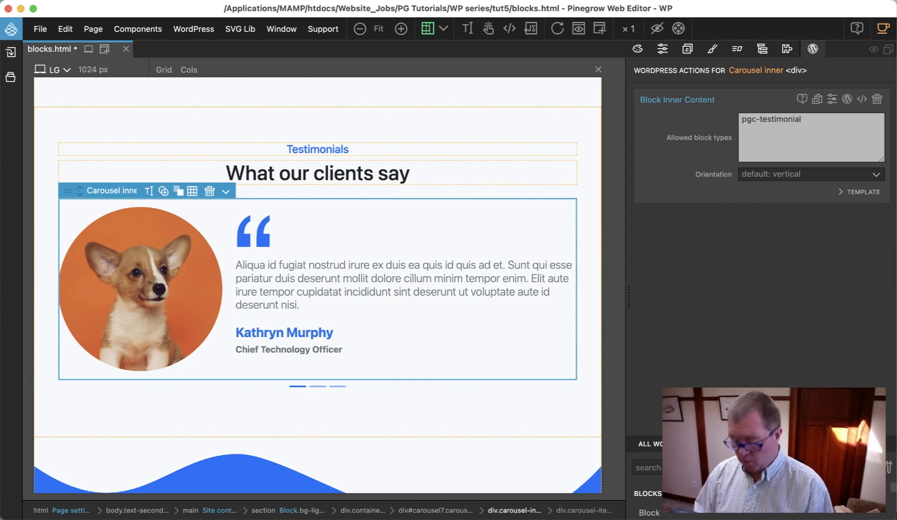
{"action": "type", "text": "-item"}
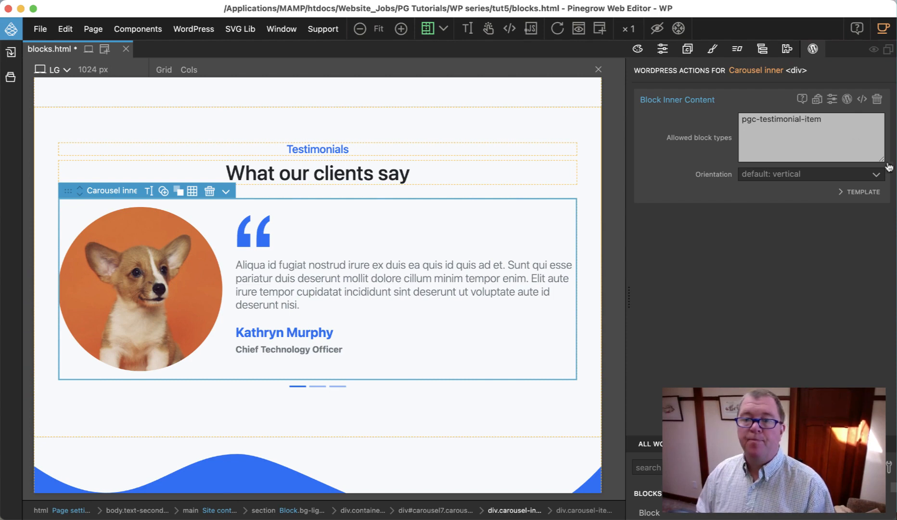
Step: Copy the unique id "pgc-testimonial-block" from the Block action of the Testimonials section
{"action": "left_click", "coordinate": [764, 50]}
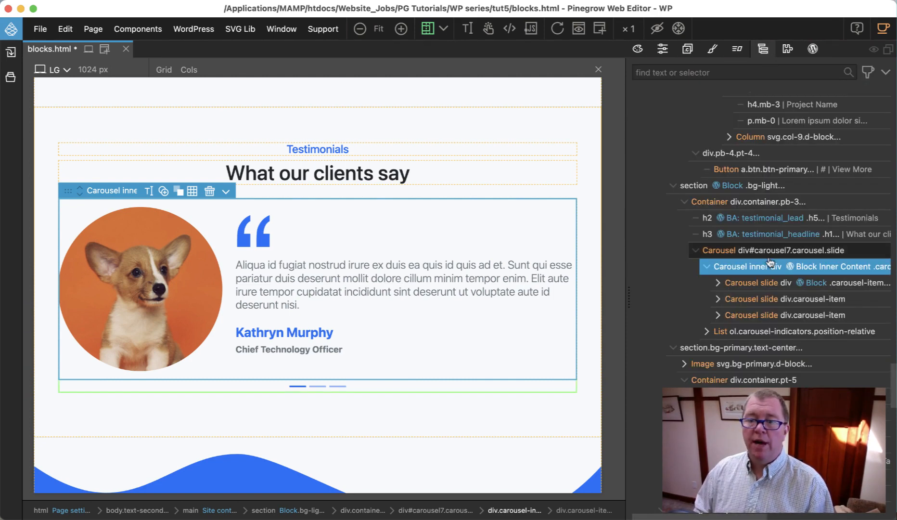
{"action": "left_click", "coordinate": [743, 186]}
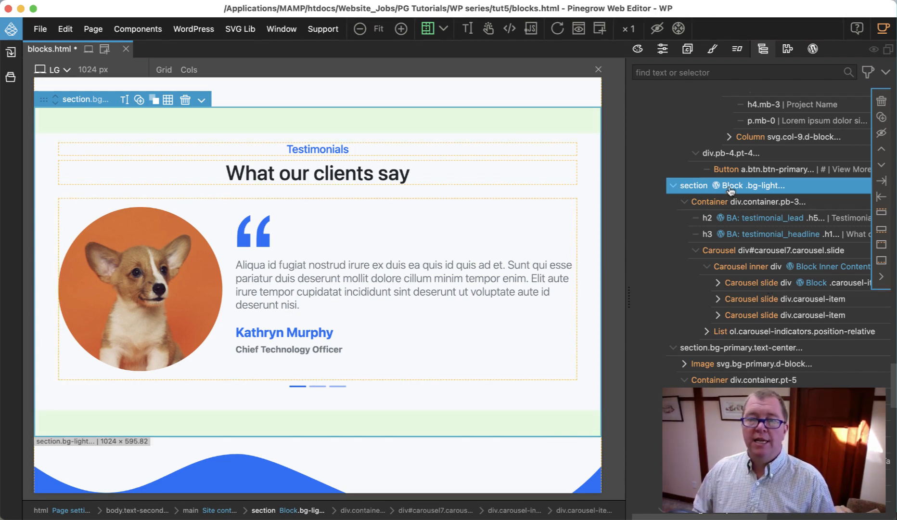
{"action": "left_click", "coordinate": [813, 49]}
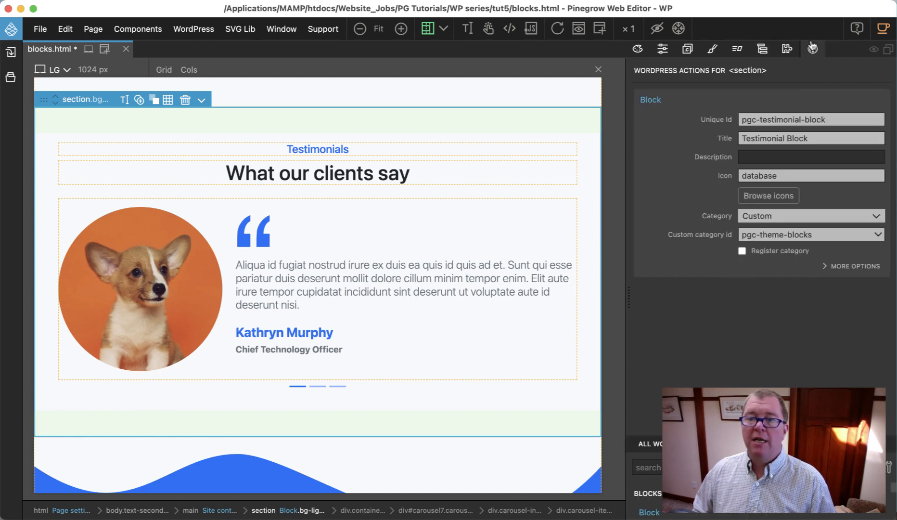
{"action": "left_click", "coordinate": [830, 121]}
{"action": "key", "text": "super+c"}
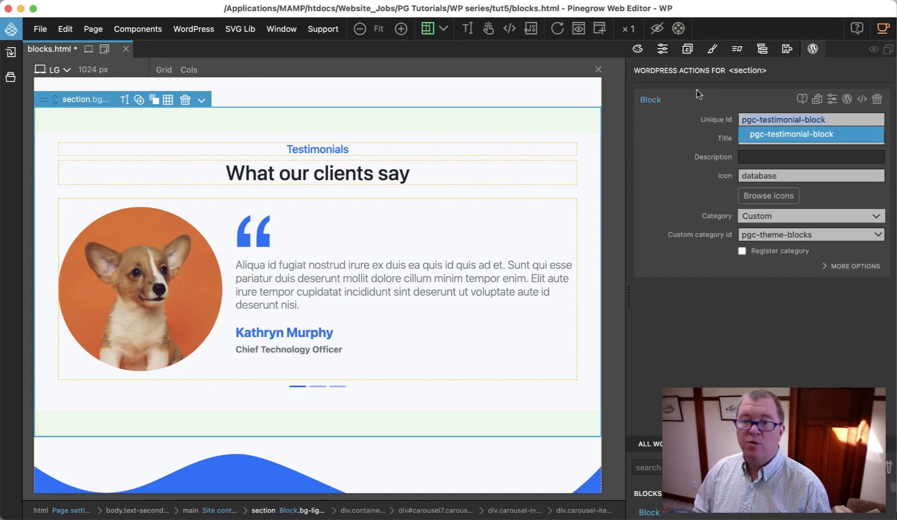
Step: Set the Parents option of the first carousel slide's Testimonial Item block to the copied id "pgc-testimonial-block"
{"action": "left_click", "coordinate": [765, 49]}
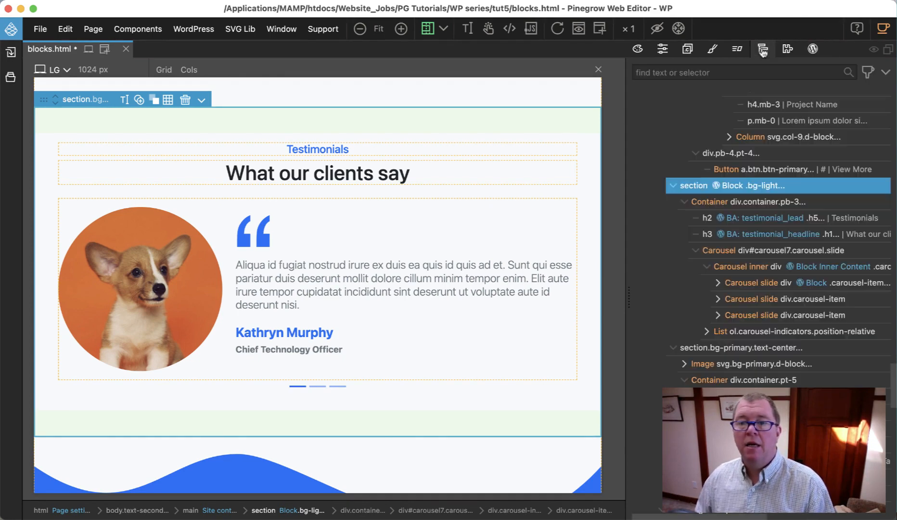
{"action": "left_click", "coordinate": [770, 287]}
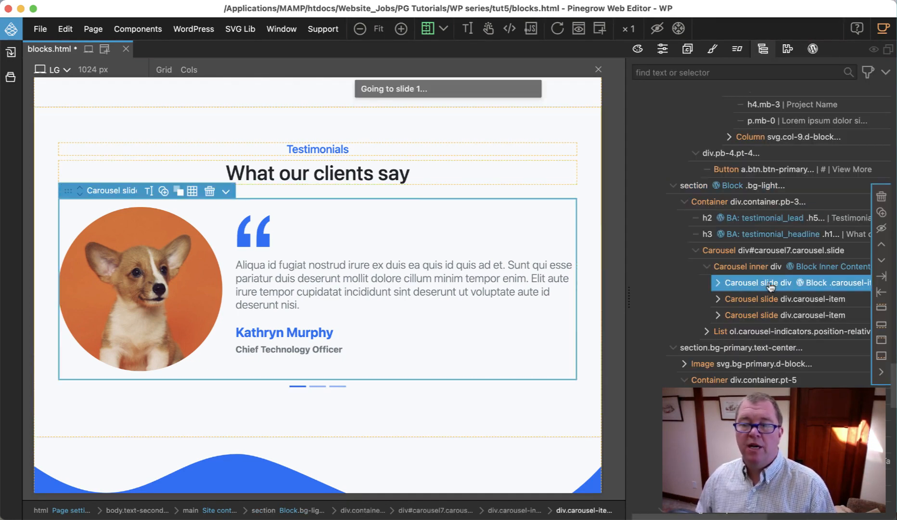
{"action": "left_click", "coordinate": [813, 49]}
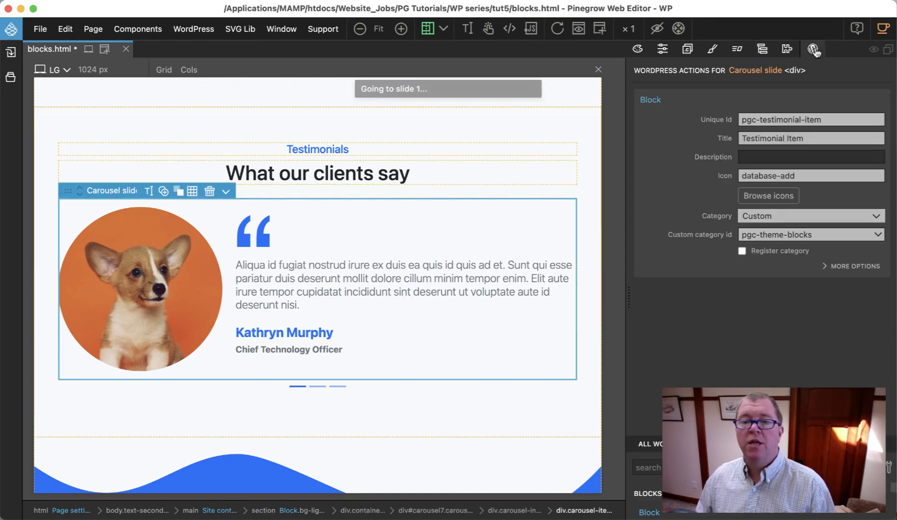
{"action": "left_click", "coordinate": [833, 266]}
{"action": "scroll", "coordinate": [796, 287], "scroll_direction": "down", "scroll_amount": 2}
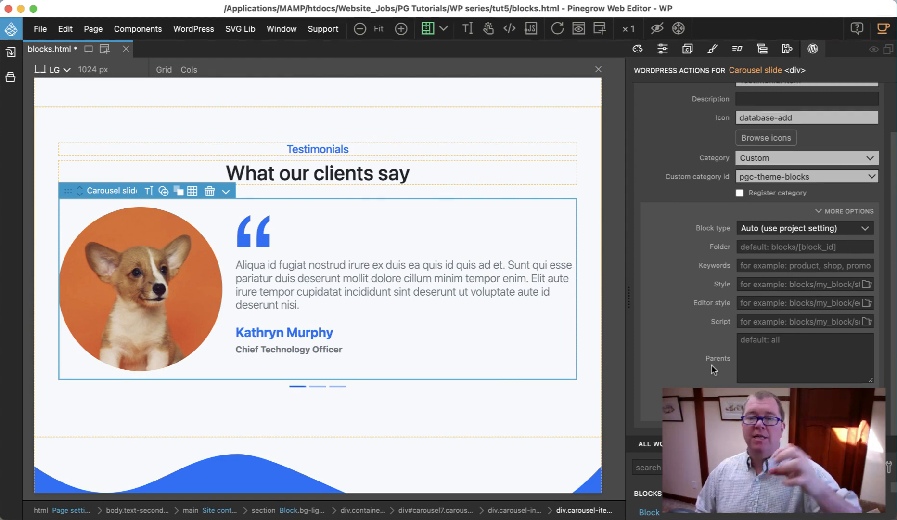
{"action": "left_click", "coordinate": [803, 356]}
{"action": "key", "text": "super+v"}
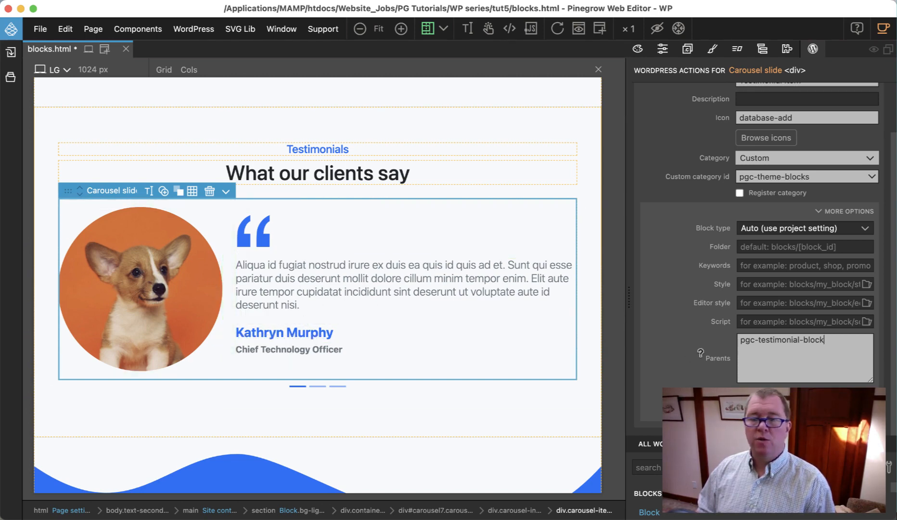
{"action": "scroll", "coordinate": [794, 289], "scroll_direction": "up", "scroll_amount": 3}
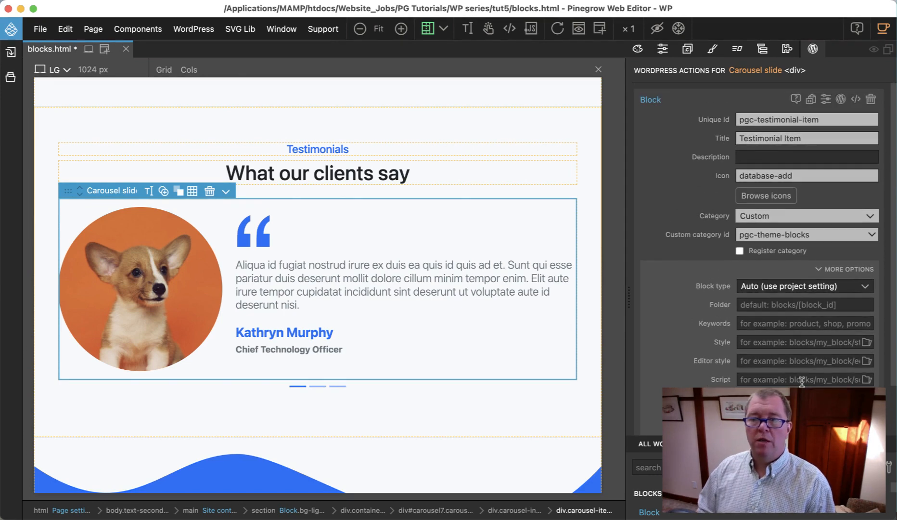
Step: Add a Block Attributes action to the round image in the first carousel slide with the attribute id "testimonial_image"
{"action": "left_click", "coordinate": [764, 50]}
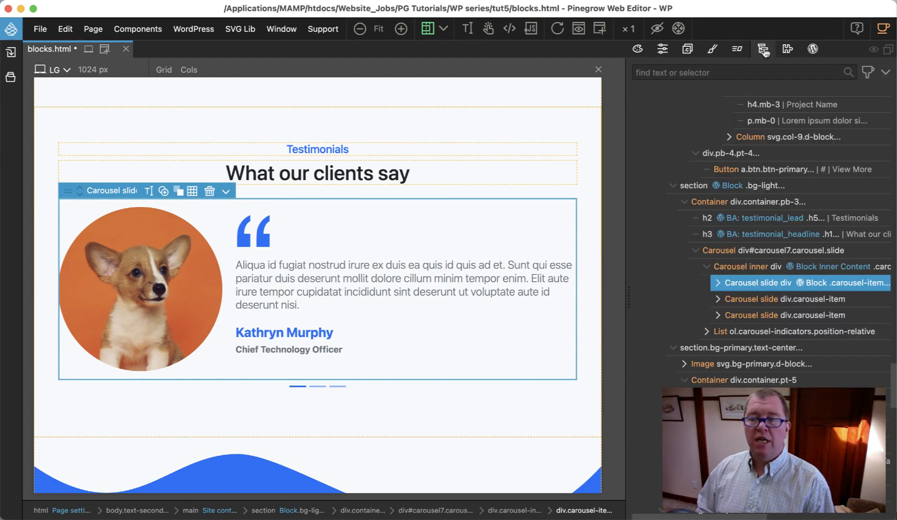
{"action": "left_click", "coordinate": [718, 284]}
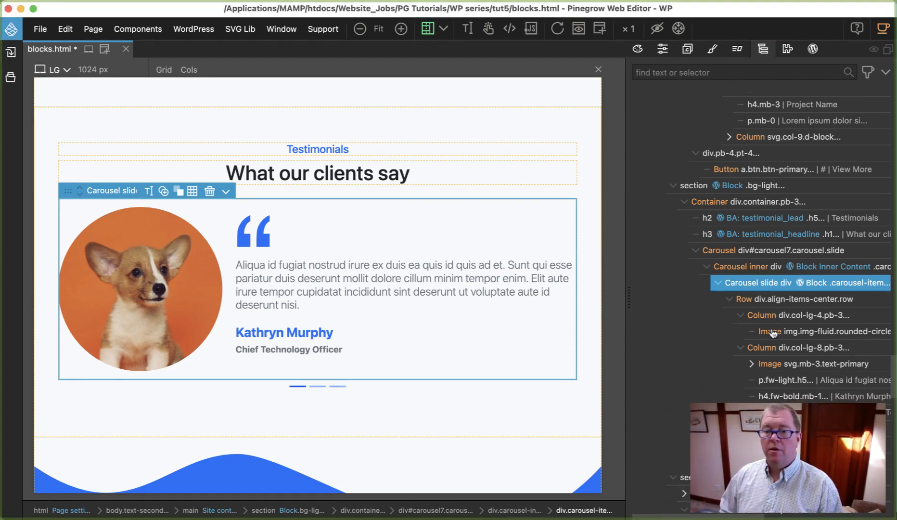
{"action": "left_click", "coordinate": [770, 331]}
{"action": "left_click", "coordinate": [813, 49]}
{"action": "left_click", "coordinate": [689, 241]}
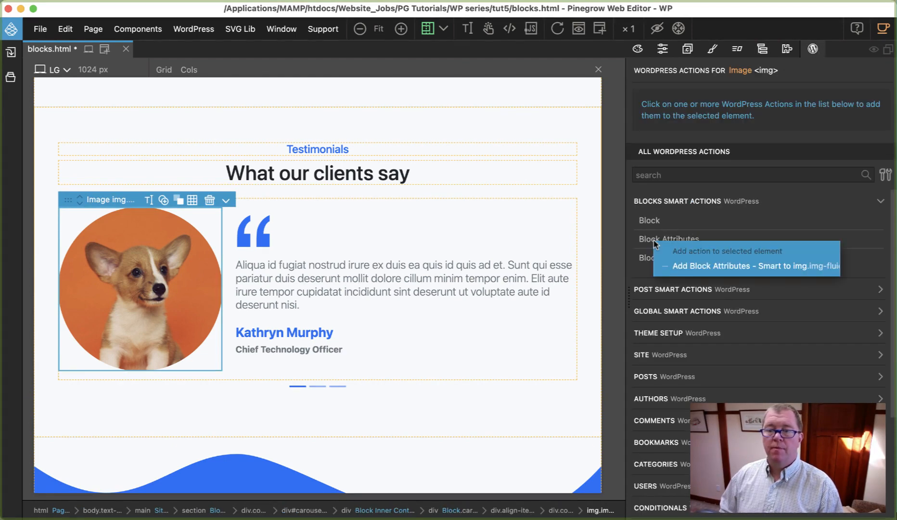
{"action": "left_click", "coordinate": [690, 241]}
{"action": "type", "text": "testi"}
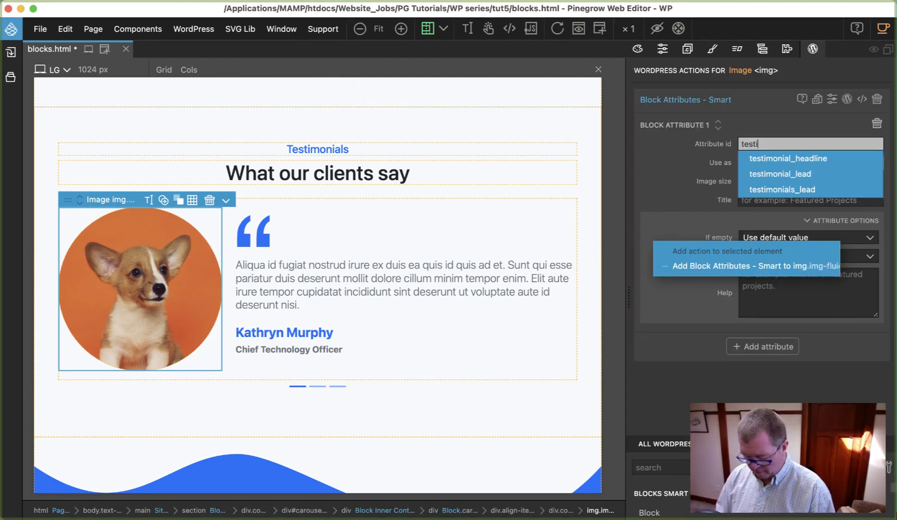
{"action": "type", "text": "monial-image"}
{"action": "key", "text": "BackSpace"}
{"action": "key", "text": "BackSpace"}
{"action": "key", "text": "BackSpace"}
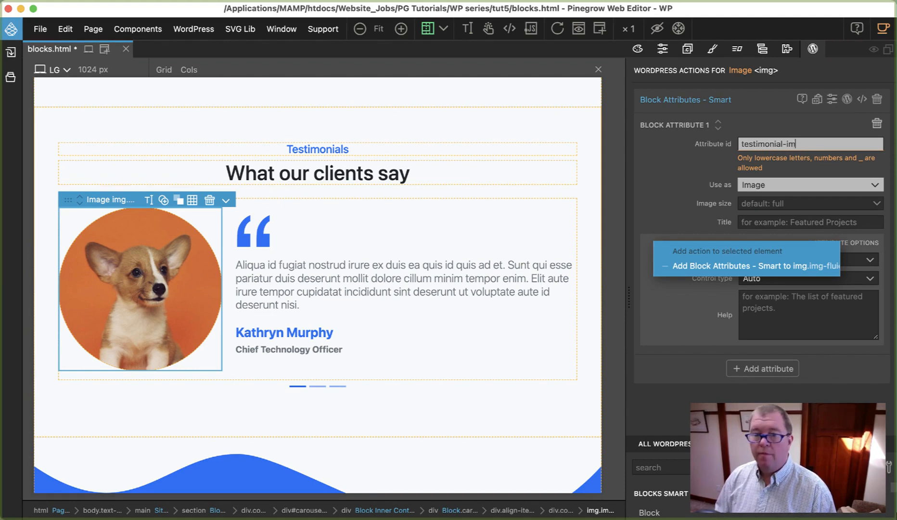
{"action": "key", "text": "BackSpace"}
{"action": "key", "text": "BackSpace"}
{"action": "key", "text": "BackSpace"}
{"action": "type", "text": "_image"}
Step: Set the image size of the testimonial_image attribute to "post-thumbnail"
{"action": "left_click", "coordinate": [802, 181]}
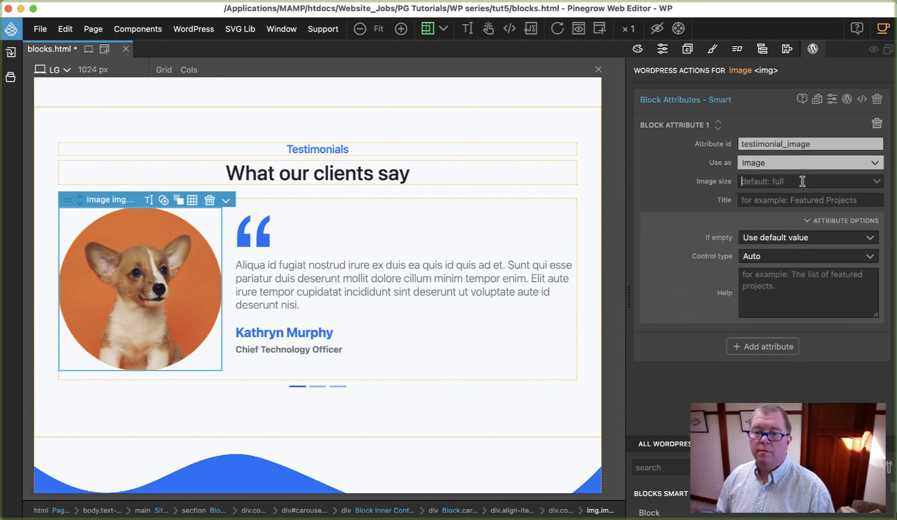
{"action": "left_click", "coordinate": [803, 181]}
{"action": "left_click", "coordinate": [796, 272]}
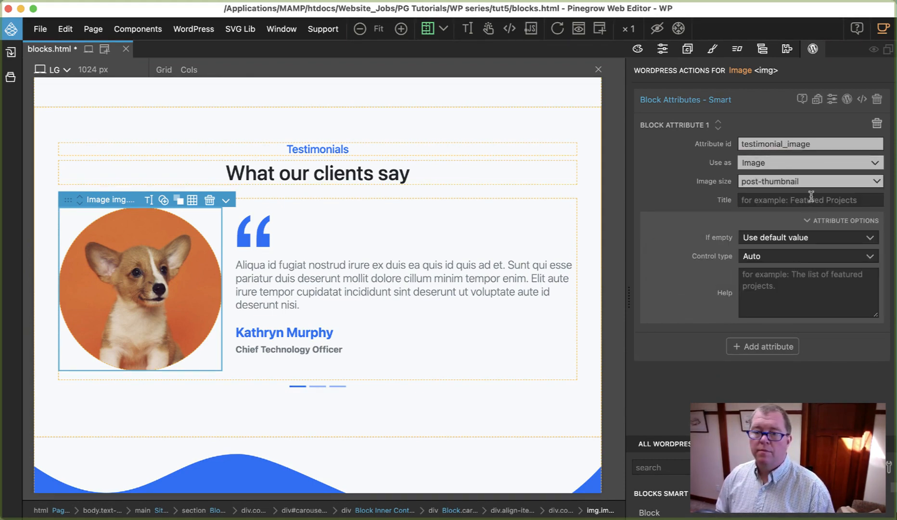
Step: Set the title of the testimonial_image attribute to "Testimonial Image"
{"action": "left_click", "coordinate": [809, 200]}
{"action": "type", "text": "Testimon"}
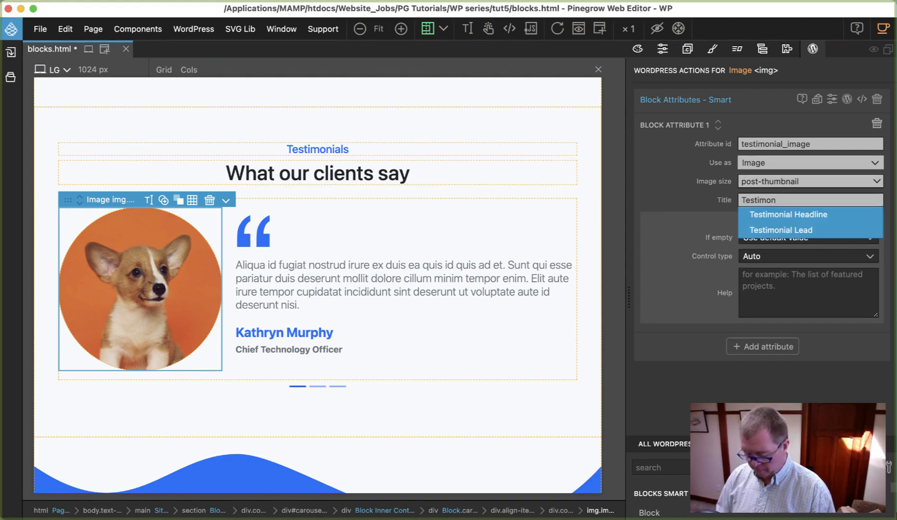
{"action": "type", "text": "ial Image"}
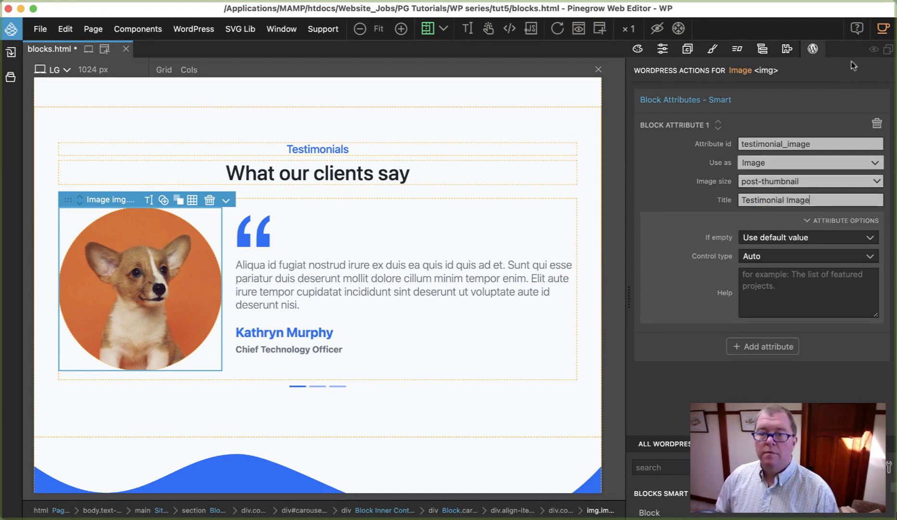
Step: Add a Block Attributes action to the slide's quote paragraph with the id "testimonial_content" and the title "Testimonial Content"
{"action": "left_click", "coordinate": [290, 262]}
{"action": "left_click", "coordinate": [667, 238]}
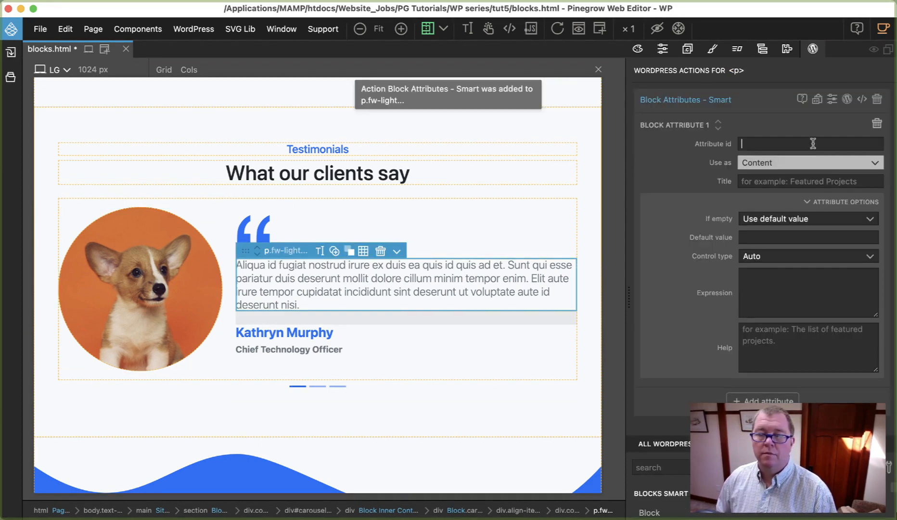
{"action": "type", "text": "testim"}
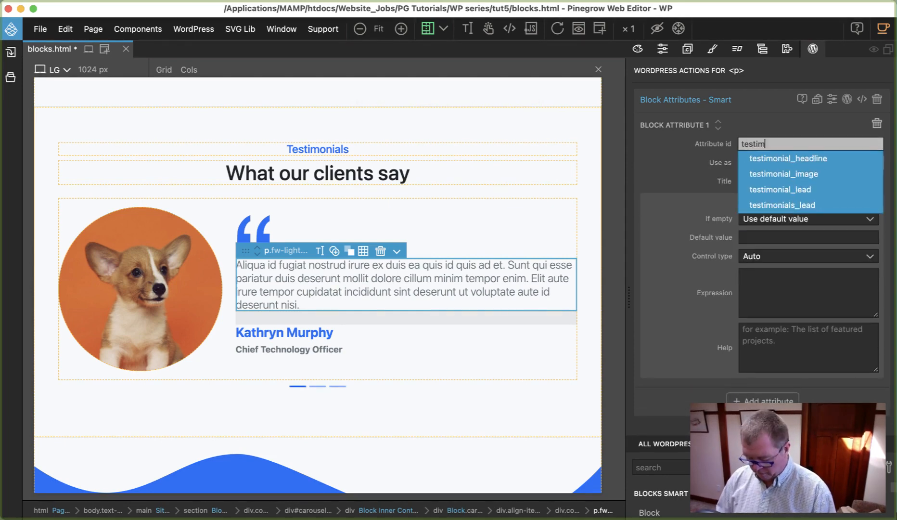
{"action": "type", "text": "onial_content"}
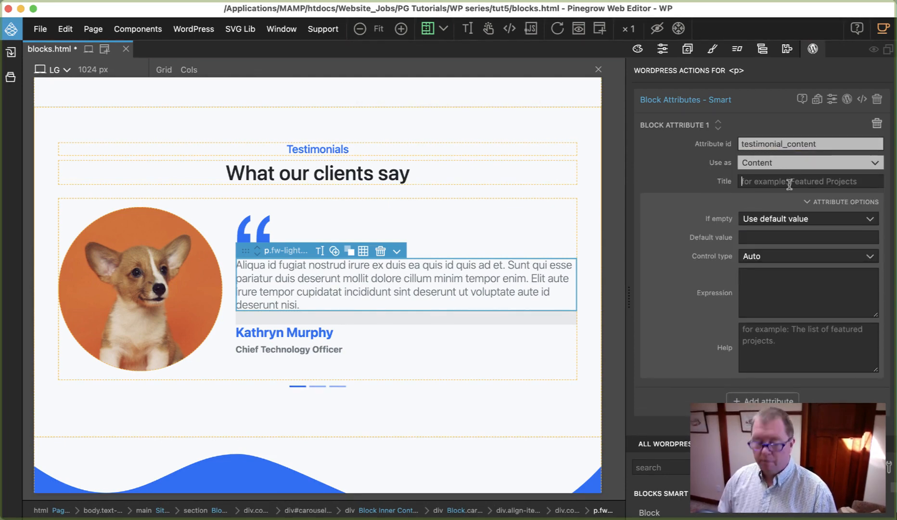
{"action": "left_click", "coordinate": [792, 181]}
{"action": "type", "text": "Testimonial Content"}
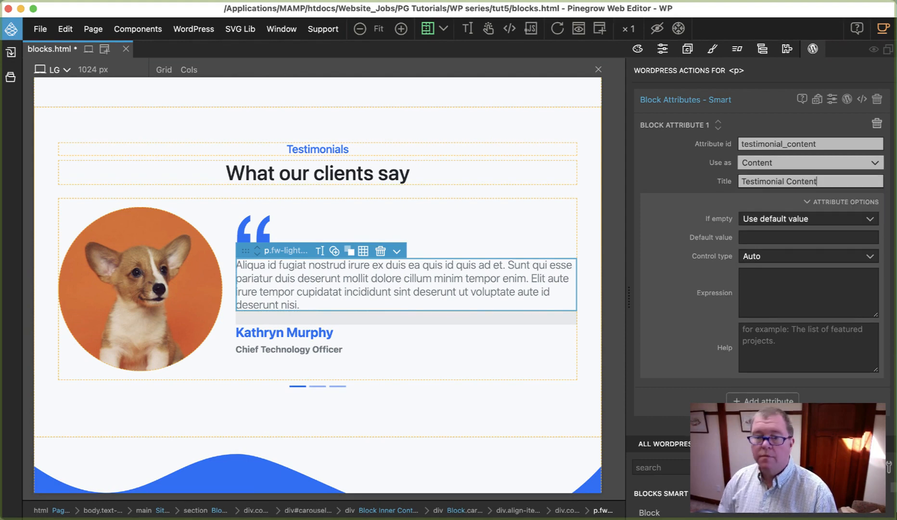
Step: Add a Block Attributes action to the author name heading with the id "testimonial_author" and the title "Testimonial Author"
{"action": "left_click", "coordinate": [289, 332]}
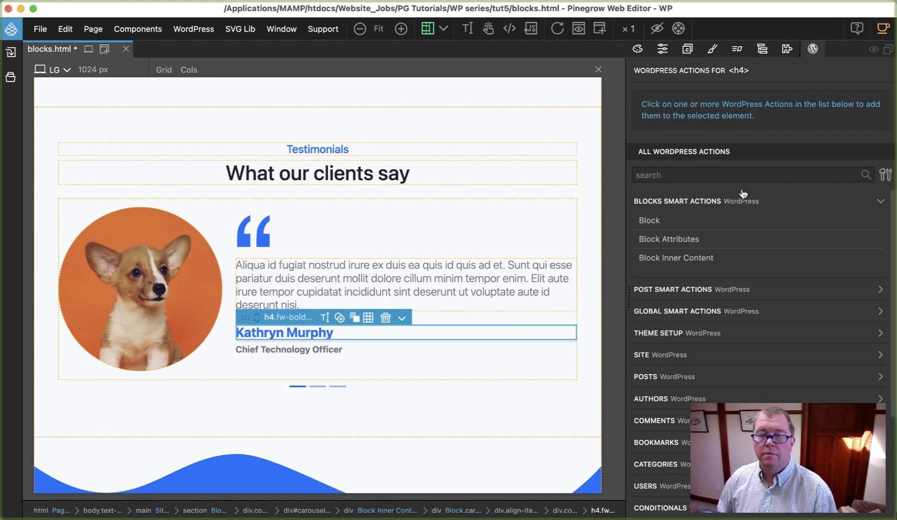
{"action": "left_click", "coordinate": [667, 235]}
{"action": "type", "text": "testimon"}
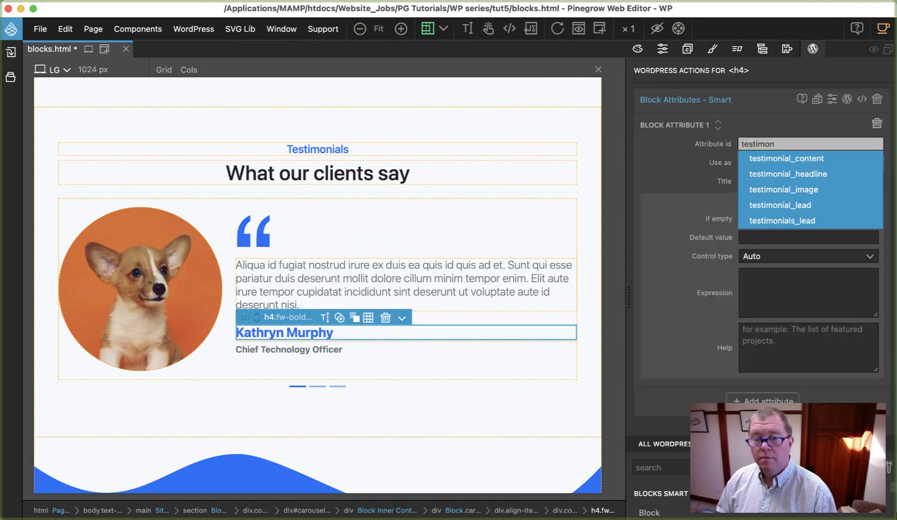
{"action": "type", "text": "ial_author"}
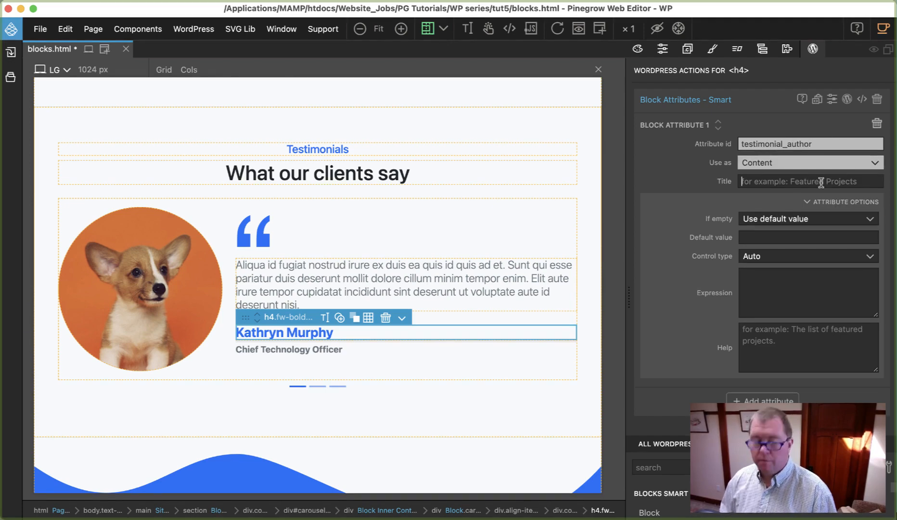
{"action": "type", "text": "Testimonial Author"}
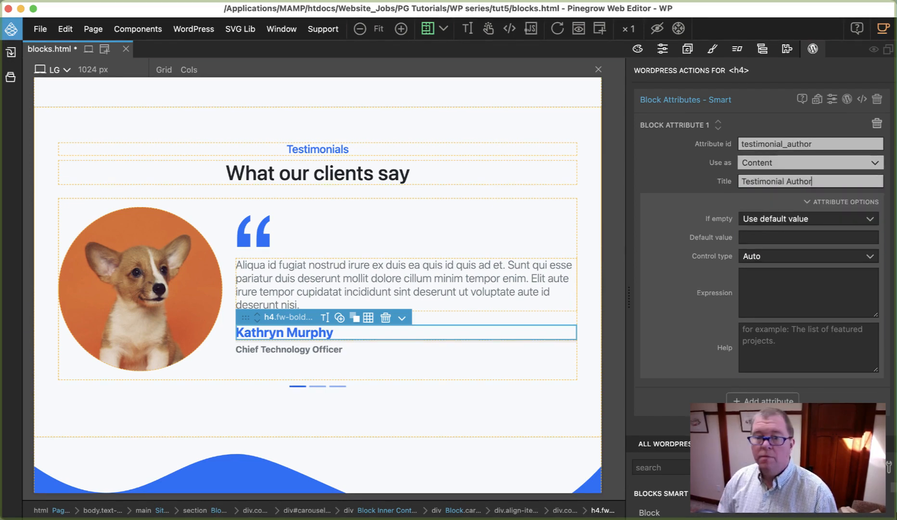
Step: Add a Block Attributes action to the job title paragraph with the id "testimonial_author_position" and the title "Author Position"
{"action": "left_click", "coordinate": [317, 351]}
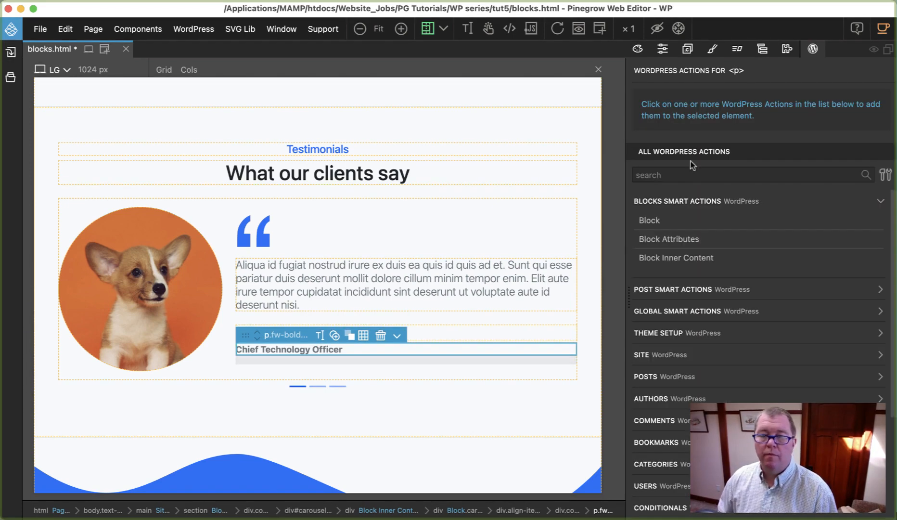
{"action": "left_click", "coordinate": [669, 239]}
{"action": "left_click", "coordinate": [773, 144]}
{"action": "type", "text": "testimoni"}
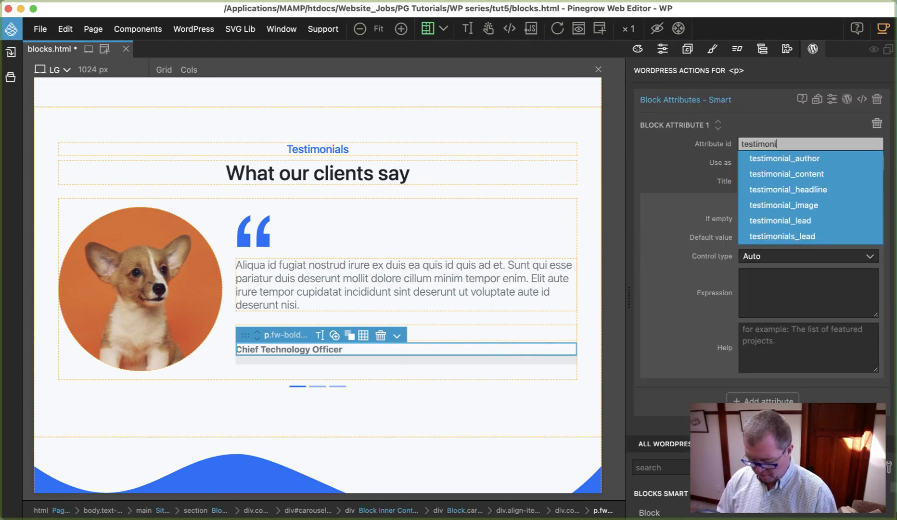
{"action": "type", "text": "al_author_position"}
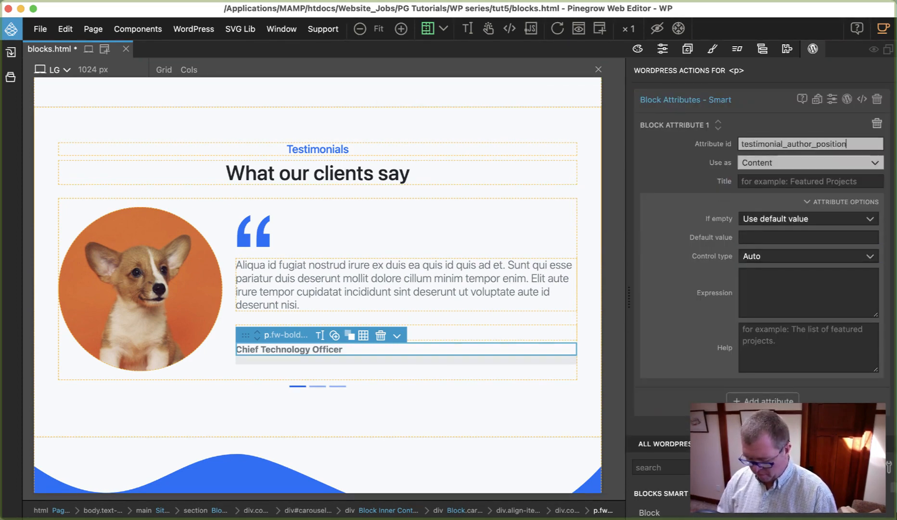
{"action": "left_click", "coordinate": [779, 182]}
{"action": "type", "text": "Author Position"}
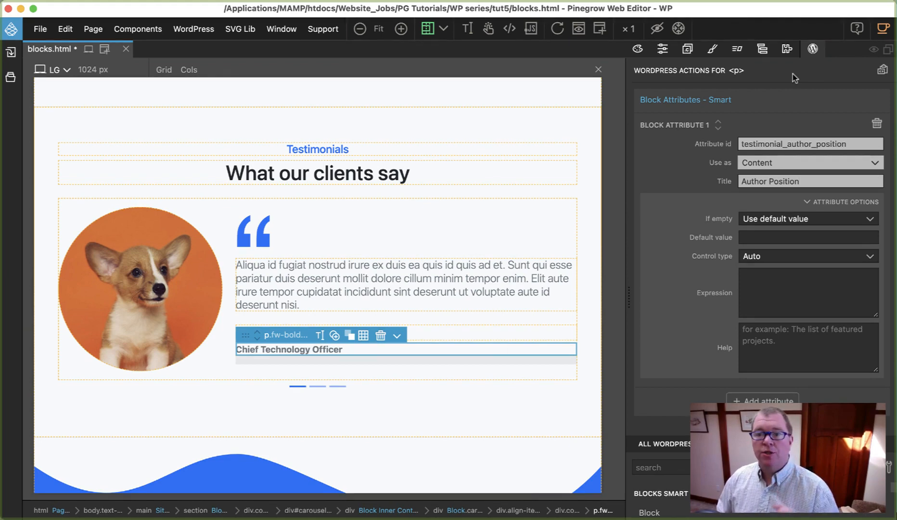
Step: Examine the carousel slides in the page tree and compare them with the item placeholder columns of the Our Approach section
{"action": "left_click", "coordinate": [764, 50]}
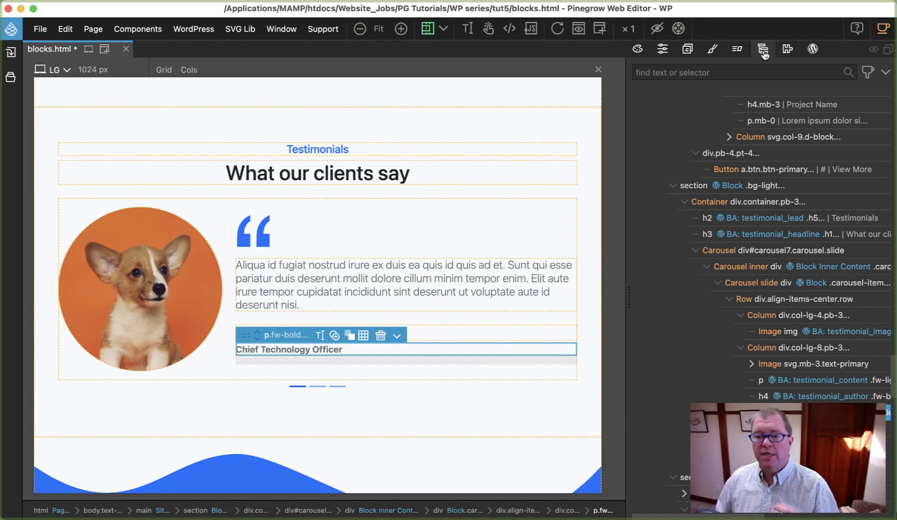
{"action": "left_click", "coordinate": [720, 284]}
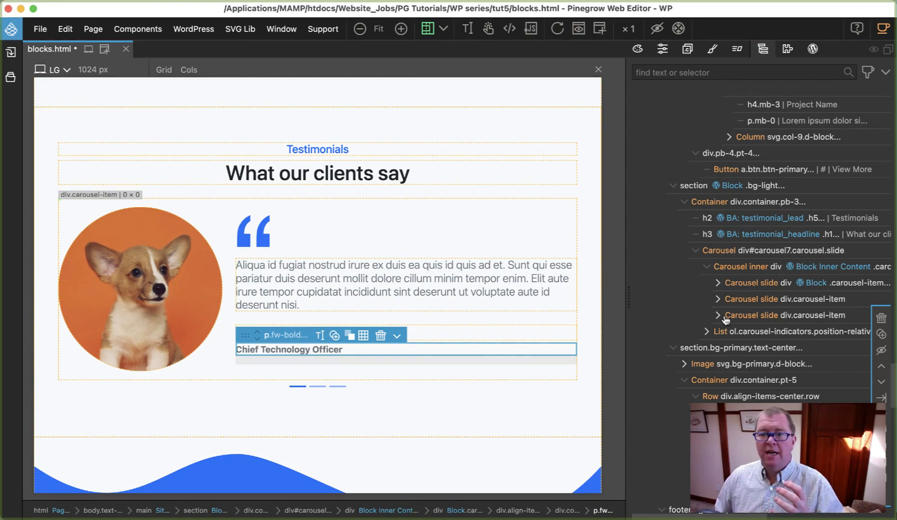
{"action": "scroll", "coordinate": [363, 441], "scroll_direction": "up", "scroll_amount": 15}
{"action": "scroll", "coordinate": [364, 444], "scroll_direction": "down", "scroll_amount": 5}
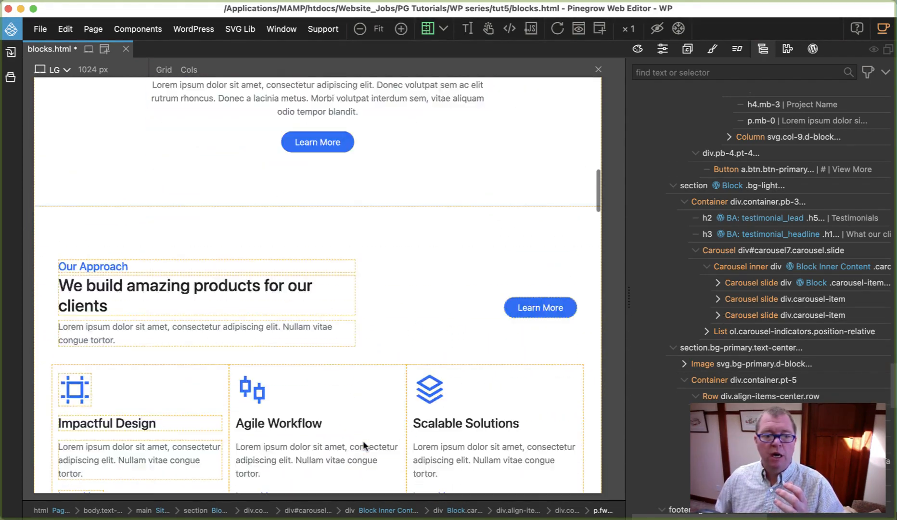
{"action": "scroll", "coordinate": [363, 444], "scroll_direction": "up", "scroll_amount": 2}
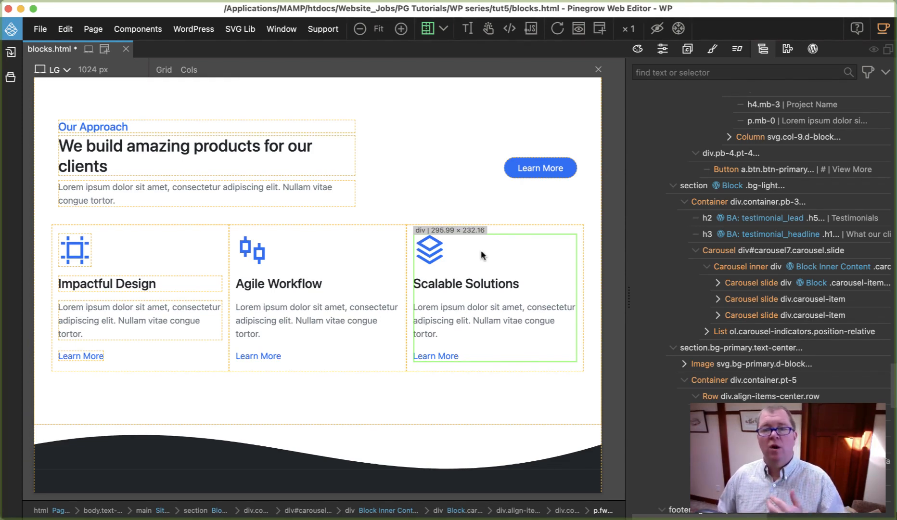
{"action": "left_click", "coordinate": [381, 248]}
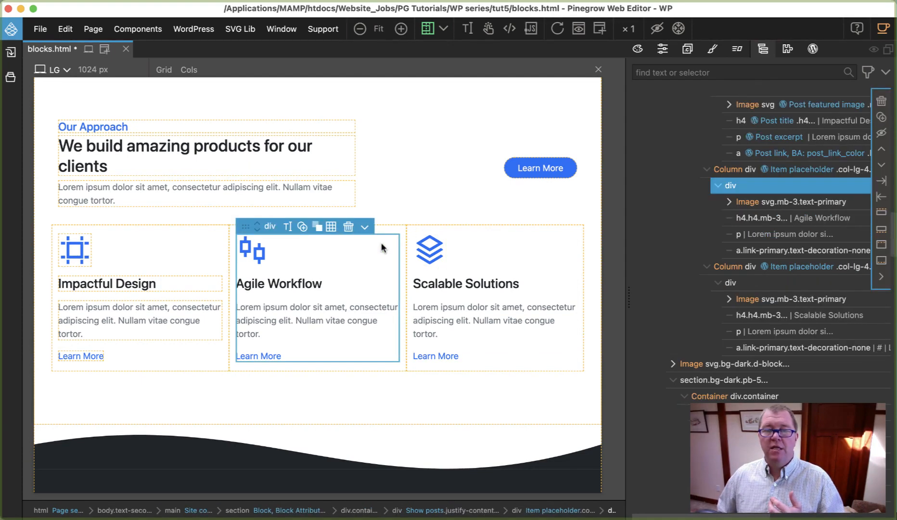
{"action": "left_click", "coordinate": [404, 225]}
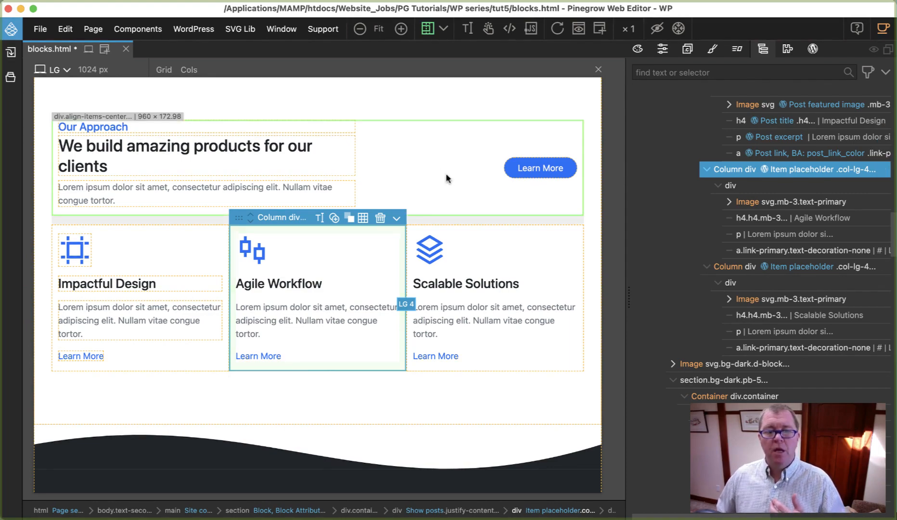
{"action": "scroll", "coordinate": [448, 175], "scroll_direction": "down", "scroll_amount": 10}
{"action": "scroll", "coordinate": [453, 179], "scroll_direction": "down", "scroll_amount": 10}
{"action": "scroll", "coordinate": [453, 180], "scroll_direction": "up", "scroll_amount": 10}
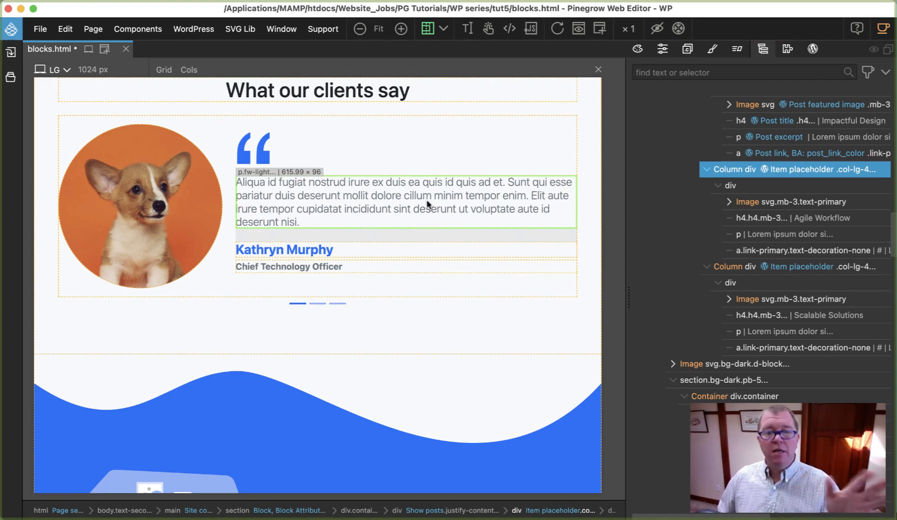
Step: Delete the second and third carousel slides from the Testimonials carousel, keeping only the slide that has the Block action
{"action": "left_click", "coordinate": [388, 188]}
{"action": "scroll", "coordinate": [719, 217], "scroll_direction": "up", "scroll_amount": 3}
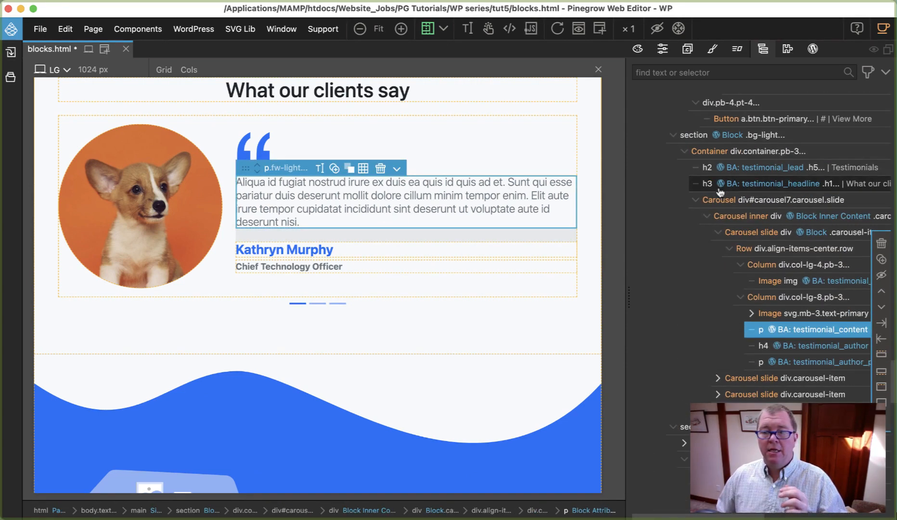
{"action": "left_click", "coordinate": [718, 233]}
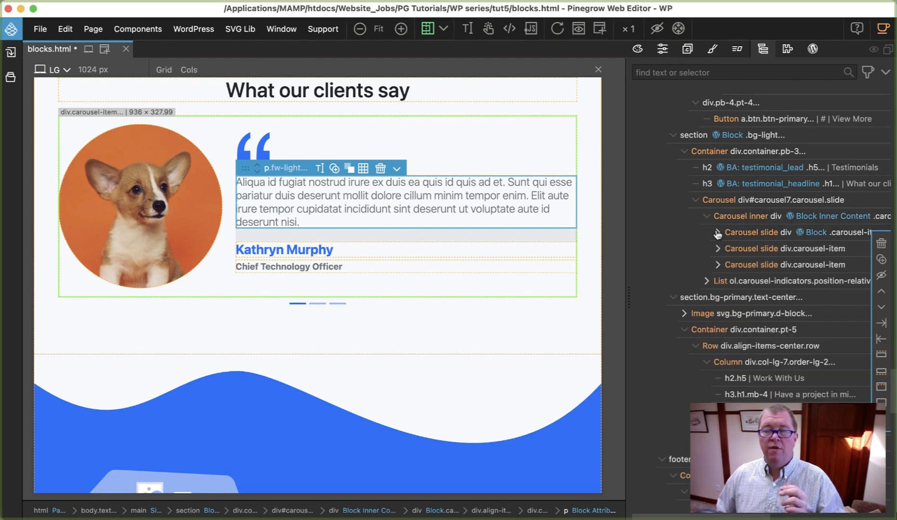
{"action": "left_click", "coordinate": [743, 254], "text": "shift"}
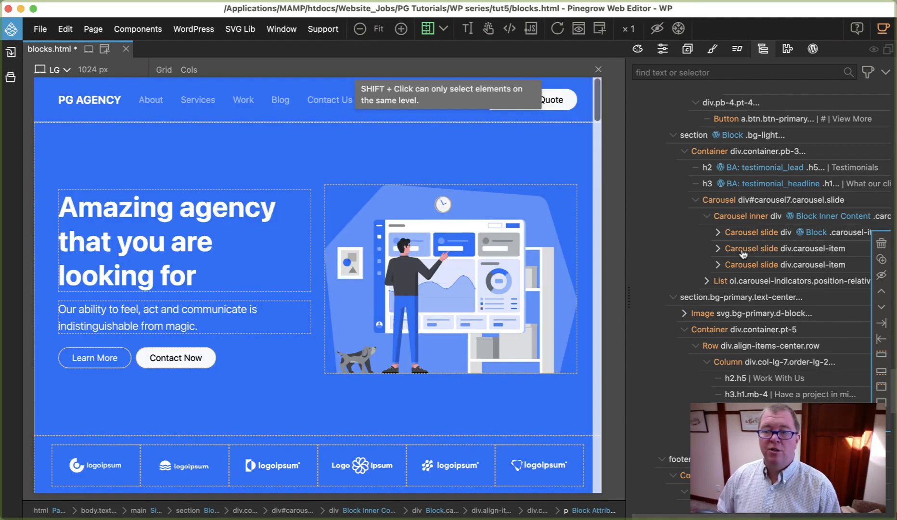
{"action": "left_click", "coordinate": [743, 254]}
{"action": "left_click", "coordinate": [742, 268], "text": "shift"}
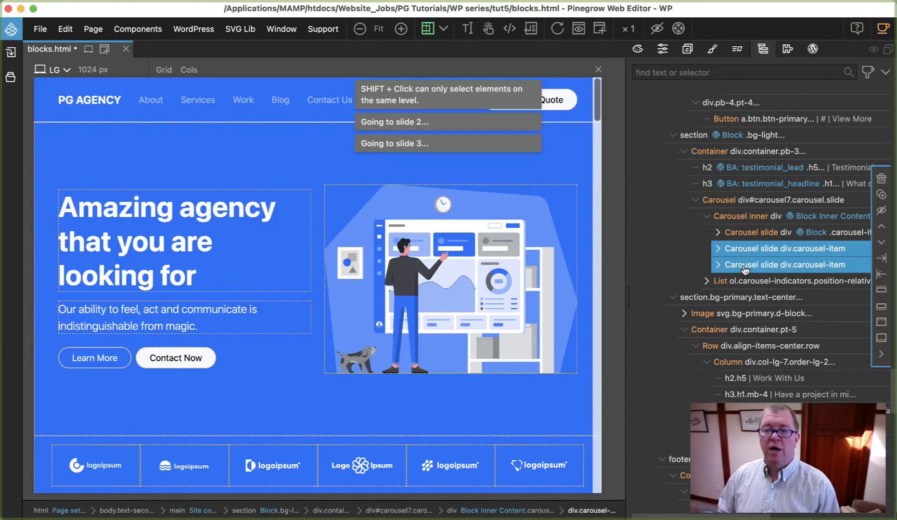
{"action": "left_click", "coordinate": [882, 178]}
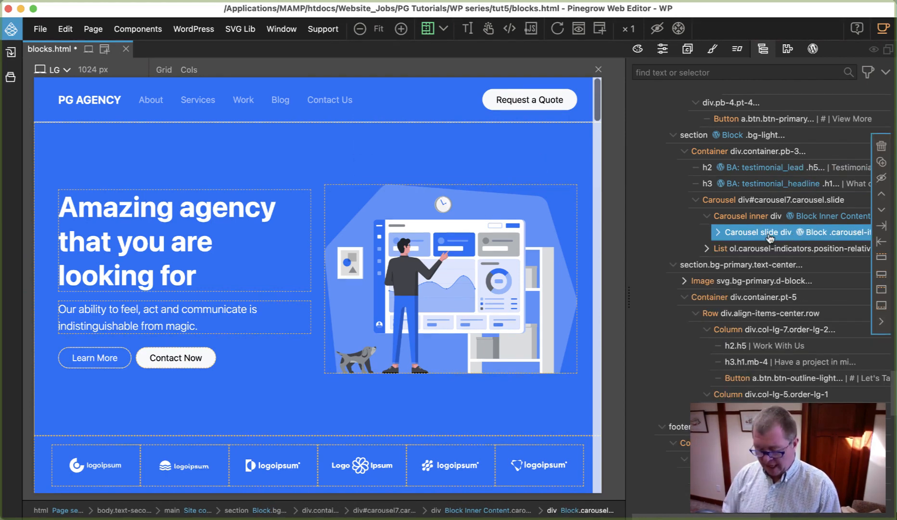
Step: Save blocks.html and export the theme, overwriting all the listed testimonial block files and inc/wp_pg_helpers.php
{"action": "key", "text": "super+s"}
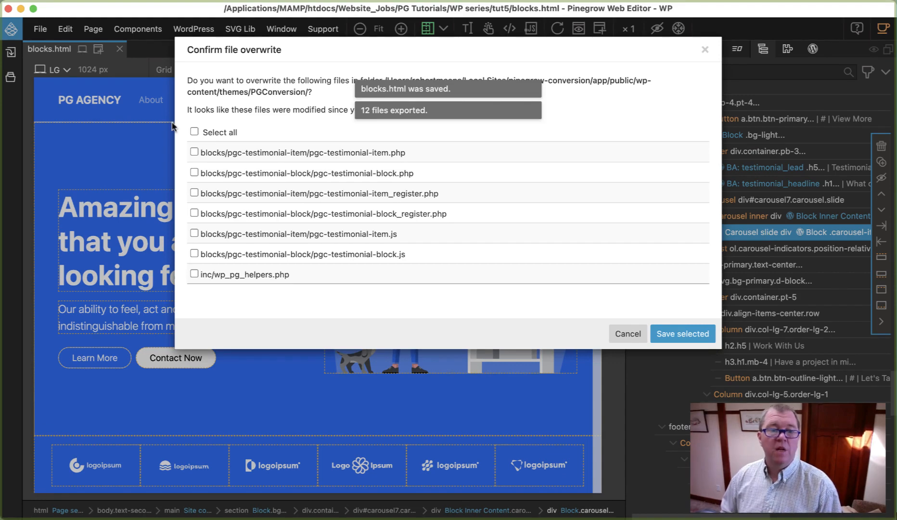
{"action": "left_click", "coordinate": [194, 132]}
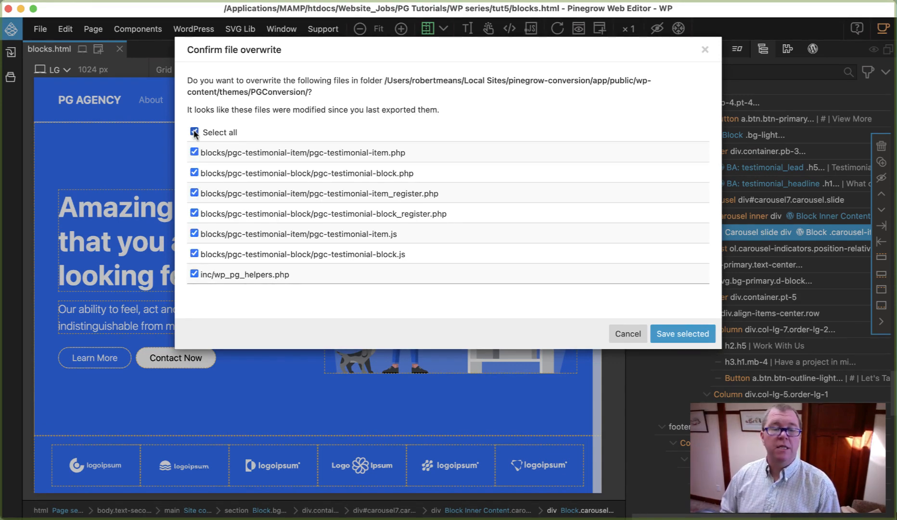
{"action": "left_click", "coordinate": [681, 337]}
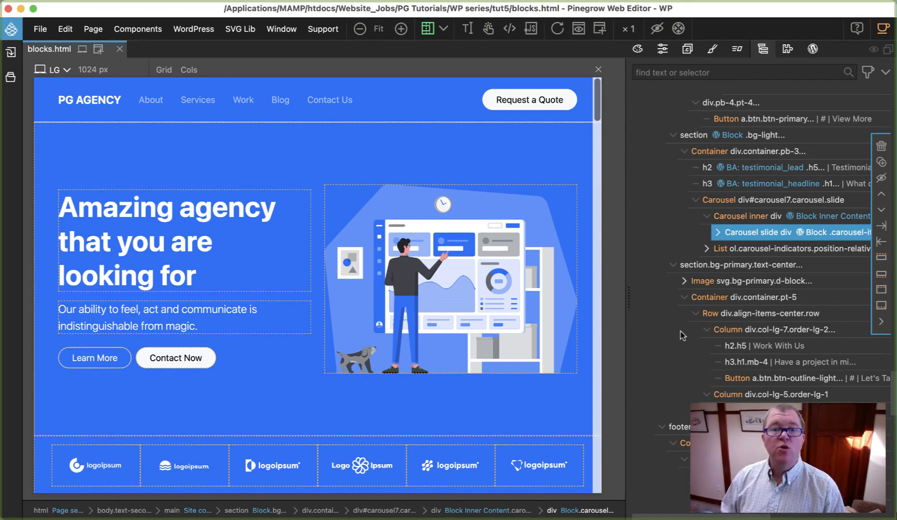
Step: Save and export the theme again, overwriting functions.php, style.css and blocks.css
{"action": "key", "text": "super+s"}
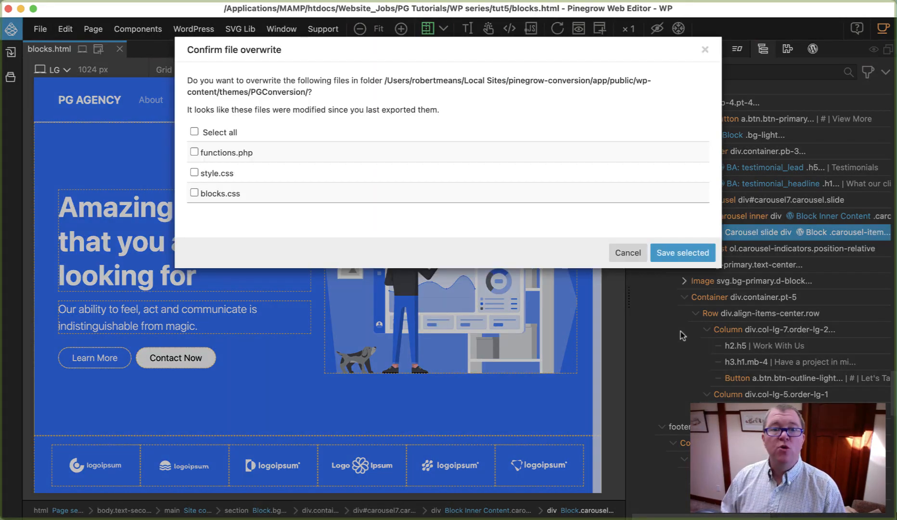
{"action": "left_click", "coordinate": [195, 132]}
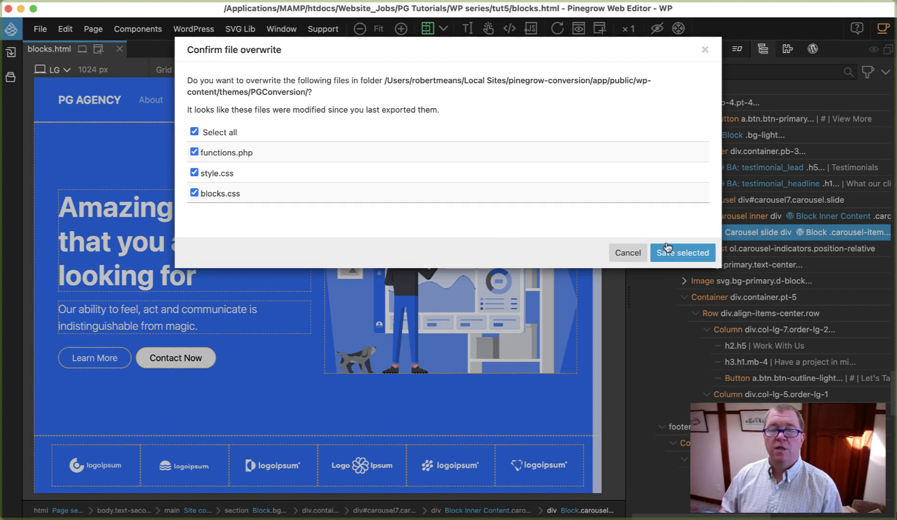
{"action": "left_click", "coordinate": [668, 247]}
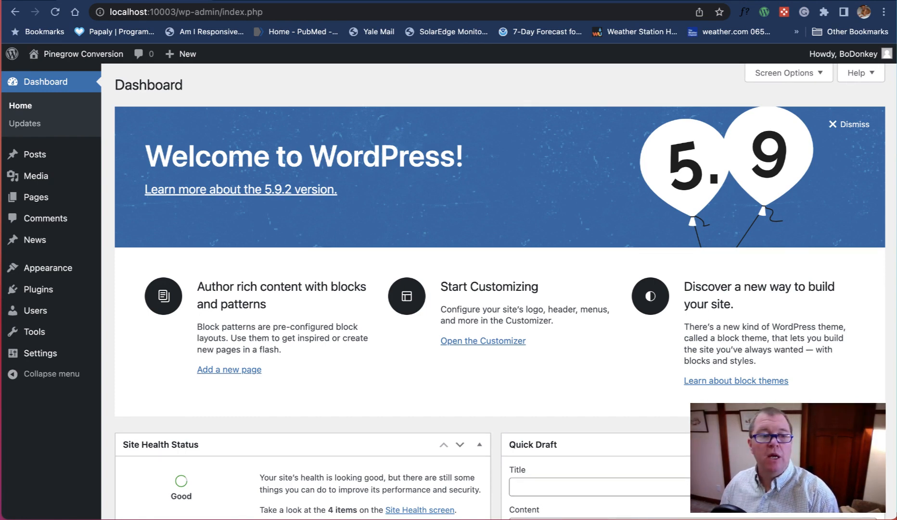
Step: Switch to the WordPress admin in the browser, create a new page and dismiss the backup notice
{"action": "mouse_move", "coordinate": [57, 197]}
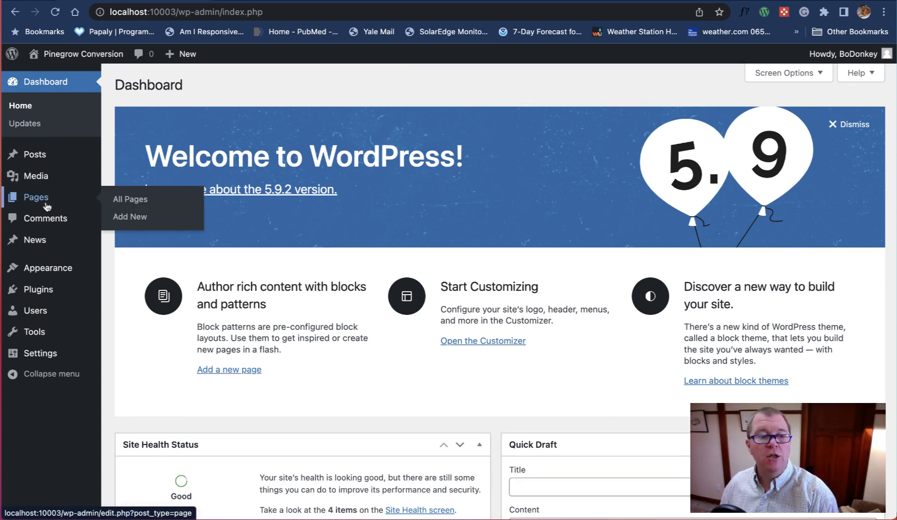
{"action": "left_click", "coordinate": [128, 221]}
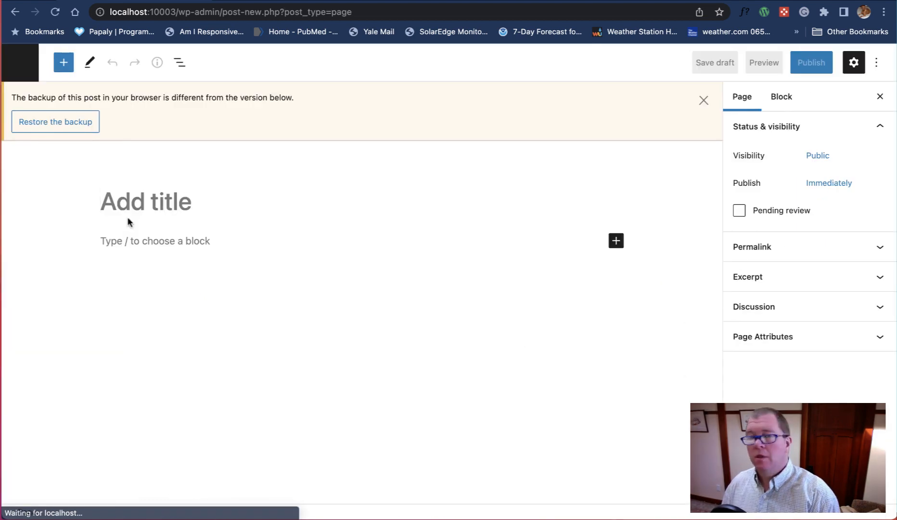
{"action": "left_click", "coordinate": [704, 98]}
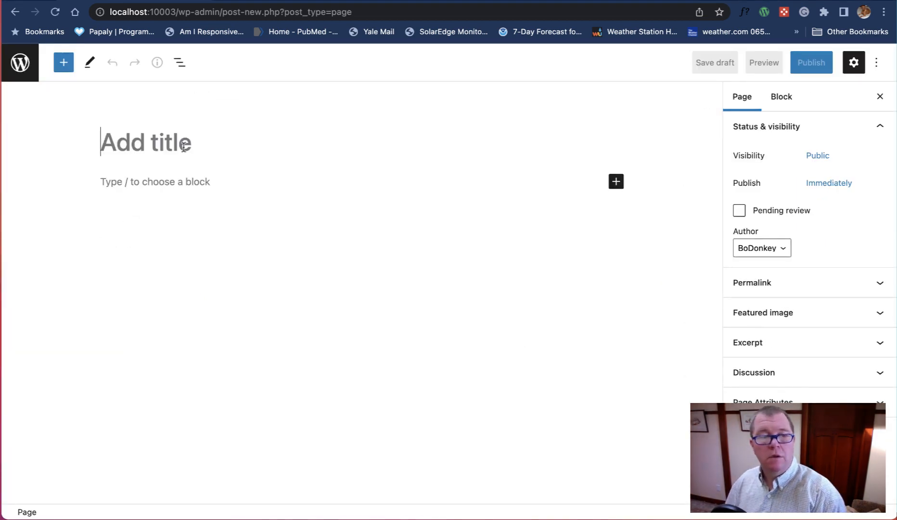
Step: Title the page "Testimonial" and insert the Testimonial Block in its content
{"action": "type", "text": "Testimonial"}
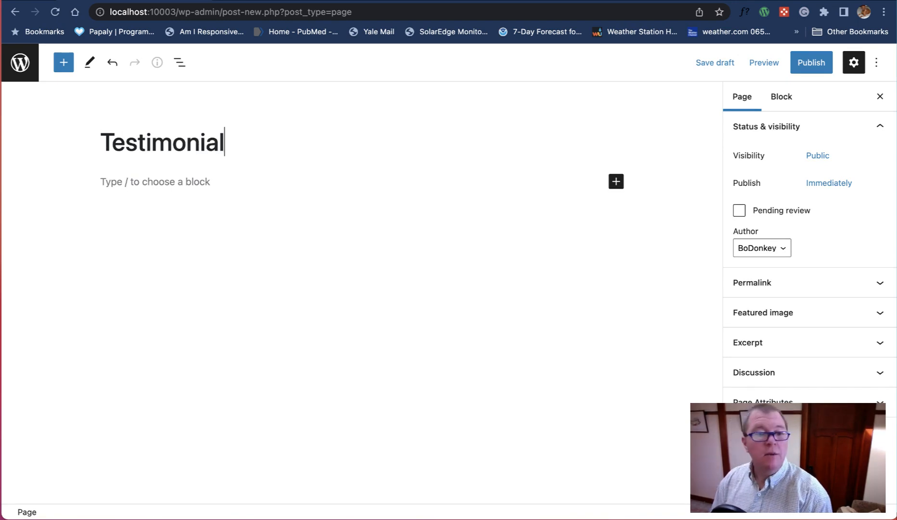
{"action": "left_click", "coordinate": [616, 182]}
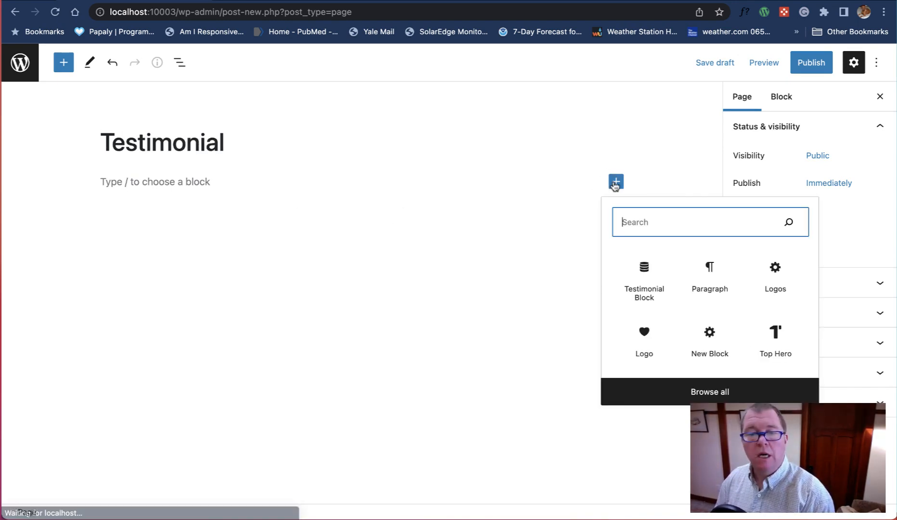
{"action": "left_click", "coordinate": [645, 270]}
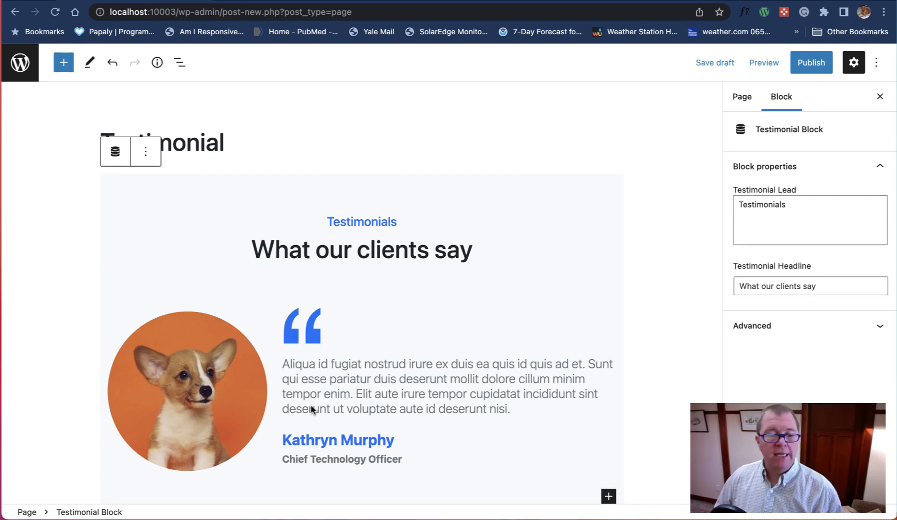
Step: Select the testimonial item inside the block and review its image, content, author and position properties
{"action": "scroll", "coordinate": [535, 313], "scroll_direction": "down", "scroll_amount": 3}
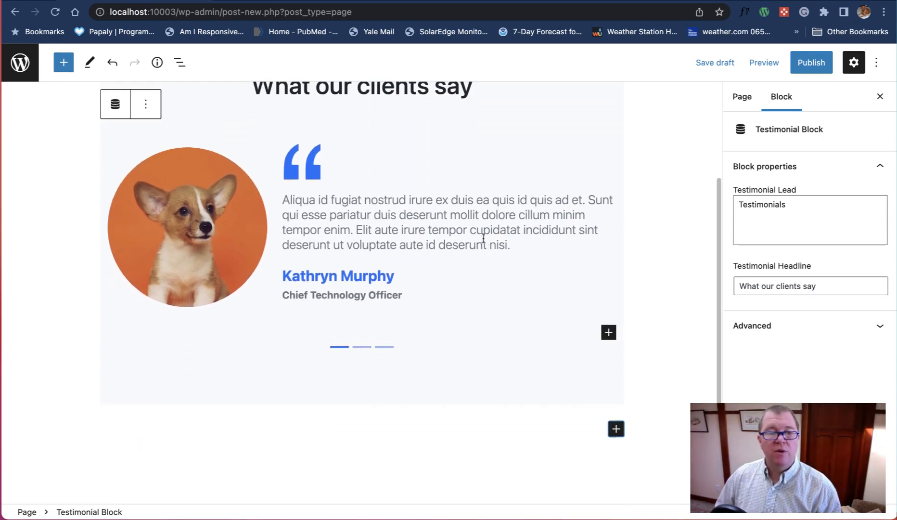
{"action": "left_click", "coordinate": [483, 230]}
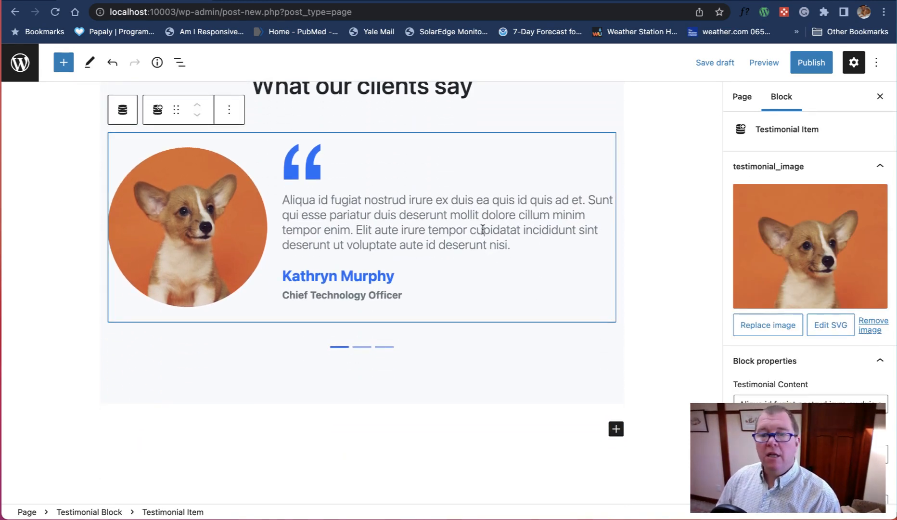
{"action": "scroll", "coordinate": [773, 365], "scroll_direction": "down", "scroll_amount": 2}
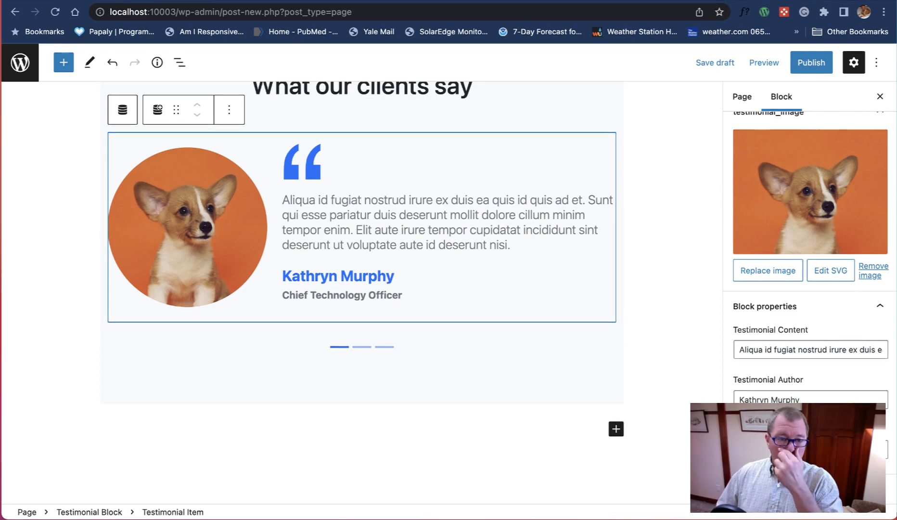
Step: Browse the full block library down to the PGC Theme Blocks to check which blocks can be added at page level
{"action": "left_click", "coordinate": [617, 430]}
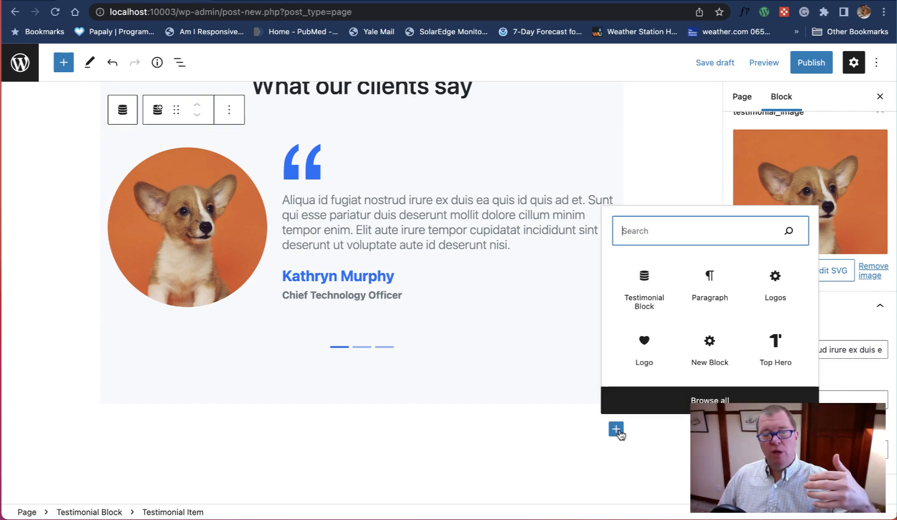
{"action": "left_click", "coordinate": [673, 401]}
{"action": "scroll", "coordinate": [120, 301], "scroll_direction": "down", "scroll_amount": 15}
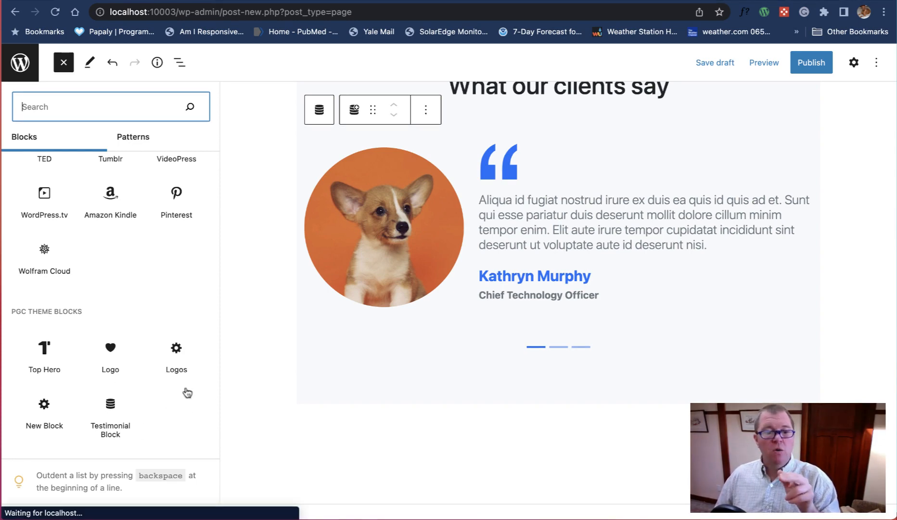
{"action": "mouse_move", "coordinate": [202, 383]}
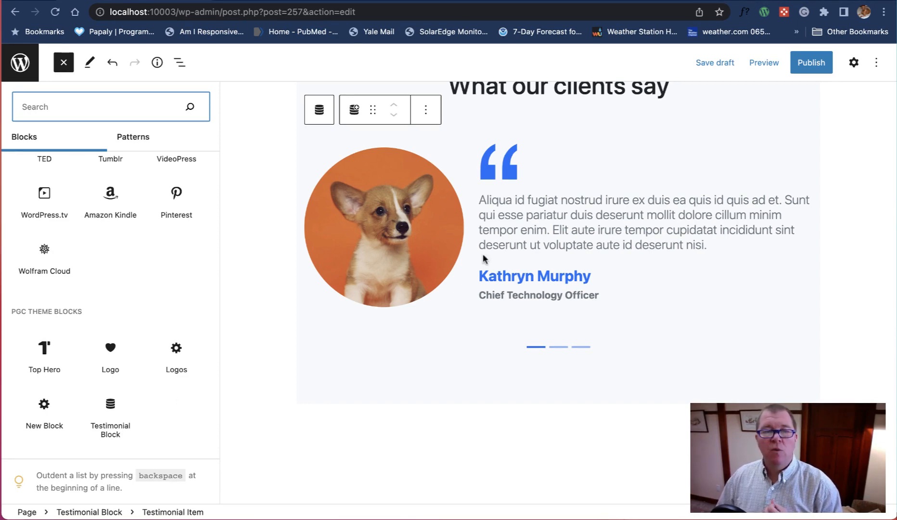
{"action": "left_click", "coordinate": [727, 371]}
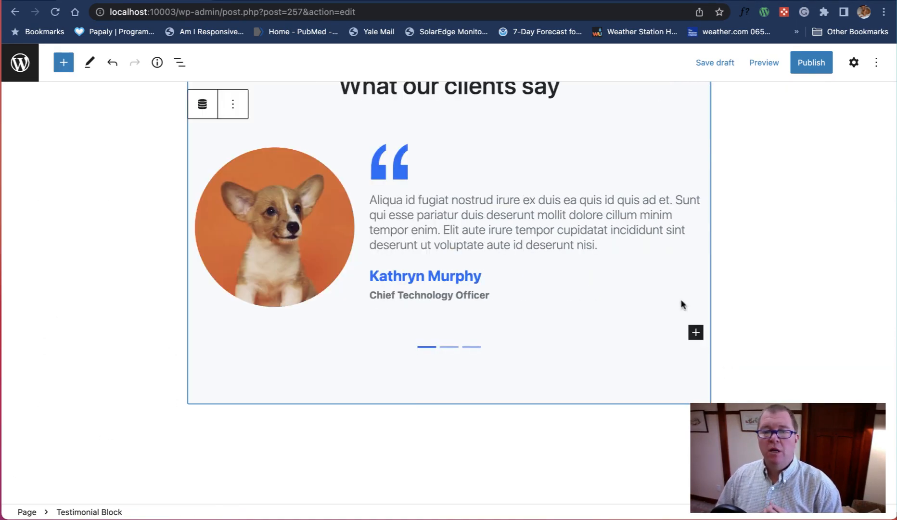
Step: Show the block settings again and add a second Testimonial Item inside the Testimonial Block
{"action": "scroll", "coordinate": [674, 318], "scroll_direction": "up", "scroll_amount": 4}
{"action": "left_click", "coordinate": [854, 62]}
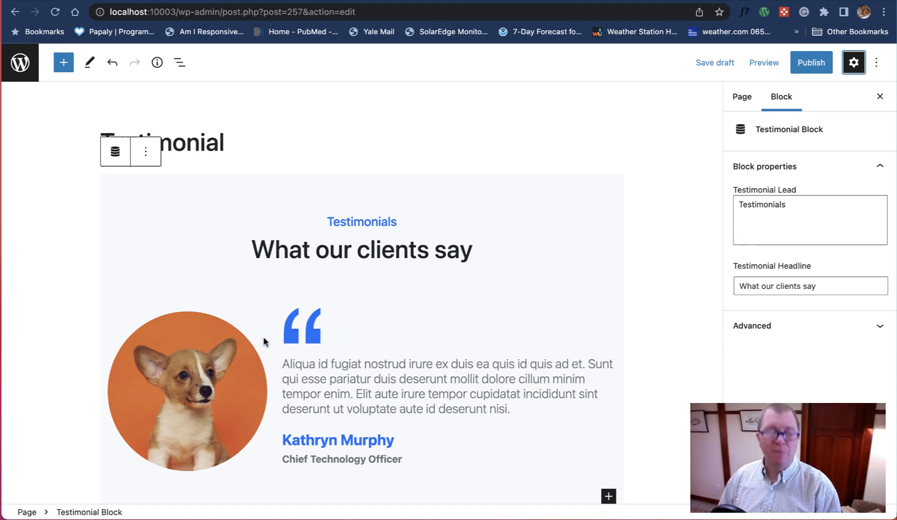
{"action": "scroll", "coordinate": [391, 314], "scroll_direction": "down", "scroll_amount": 3}
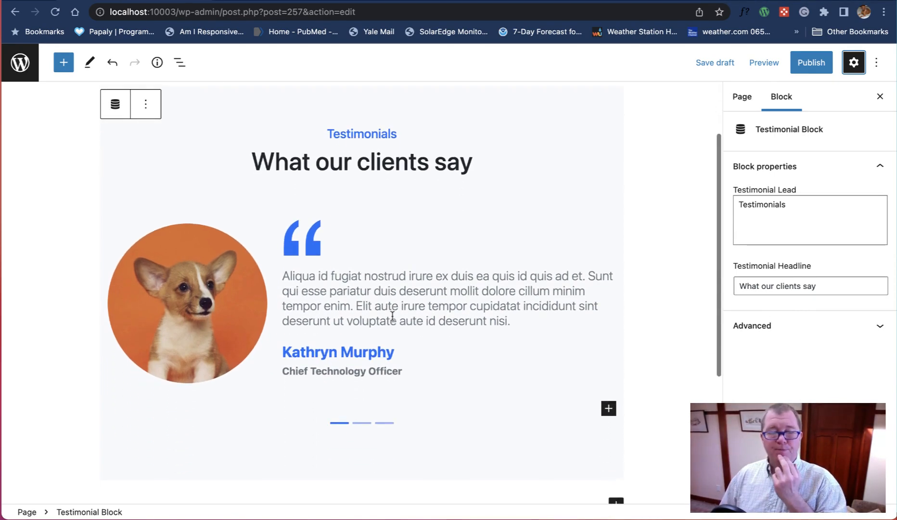
{"action": "left_click", "coordinate": [392, 315]}
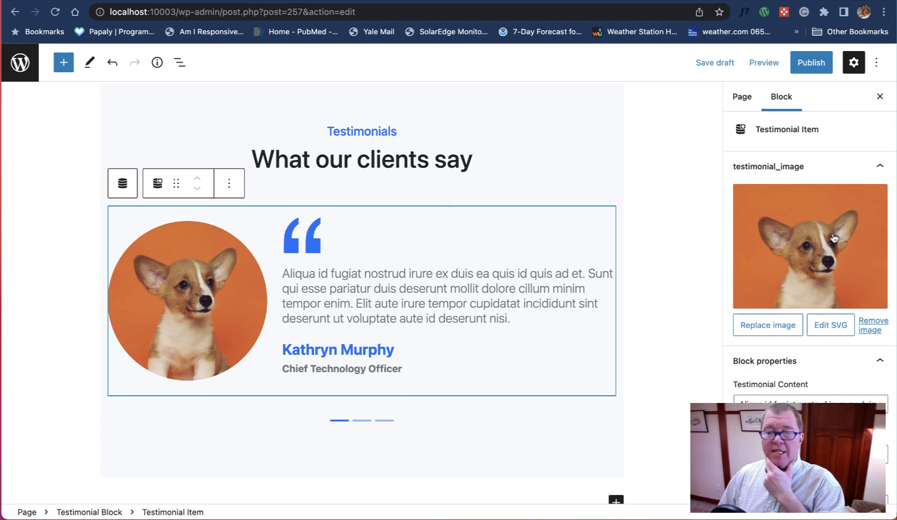
{"action": "left_click", "coordinate": [583, 418]}
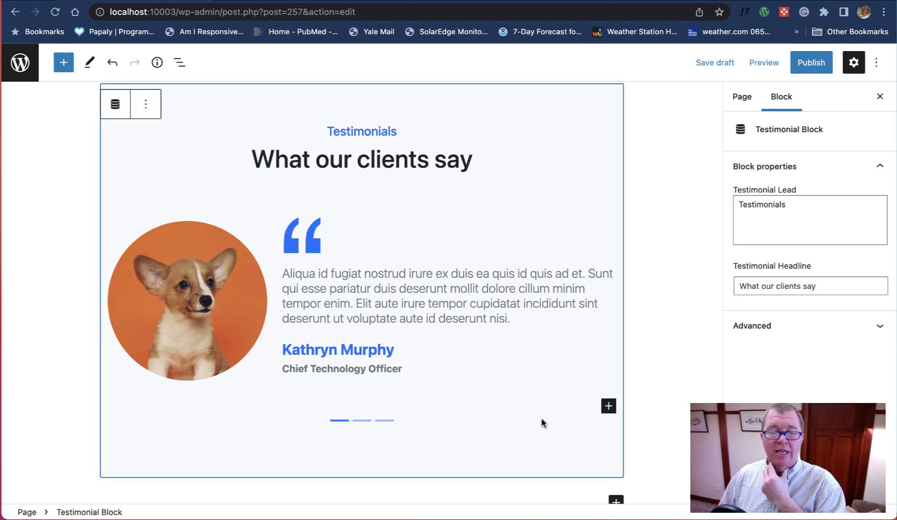
{"action": "left_click", "coordinate": [609, 407]}
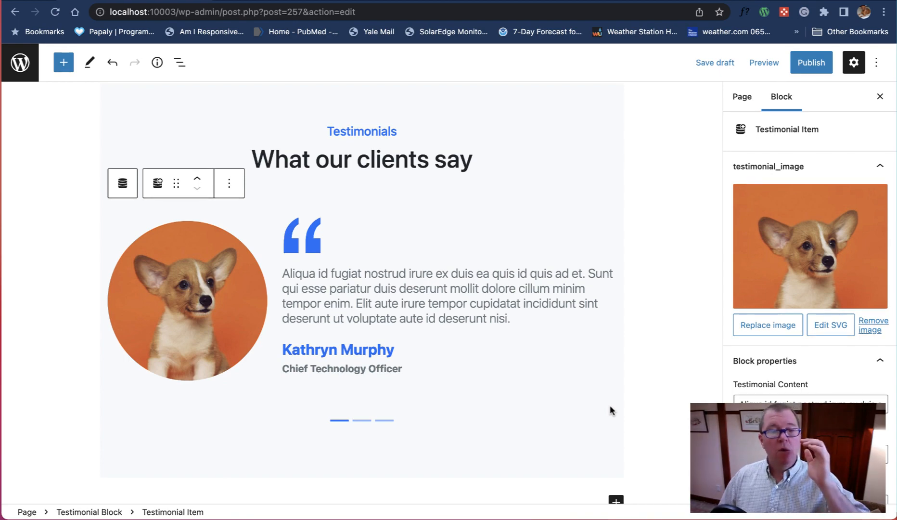
{"action": "key", "text": "super+s"}
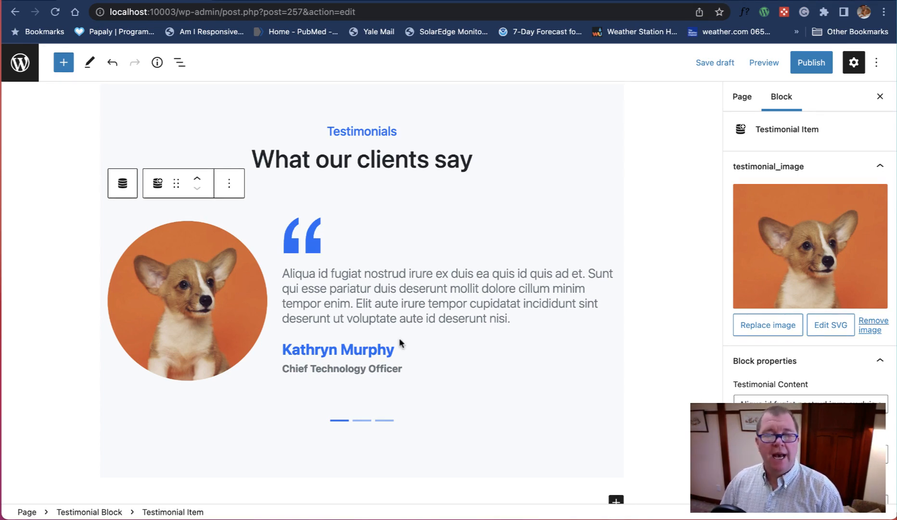
Step: Replace the second testimonial item's image with pine-scaled.jpeg from the media library
{"action": "left_click", "coordinate": [783, 235]}
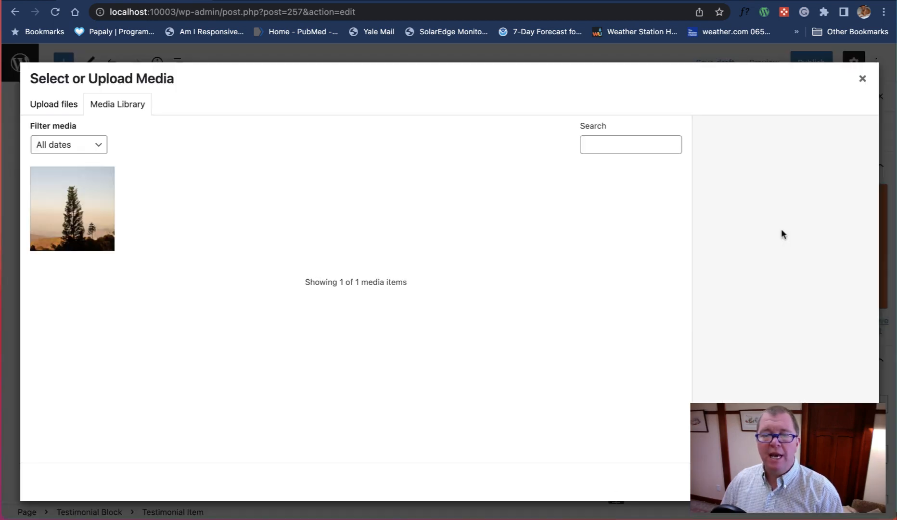
{"action": "left_click", "coordinate": [90, 207]}
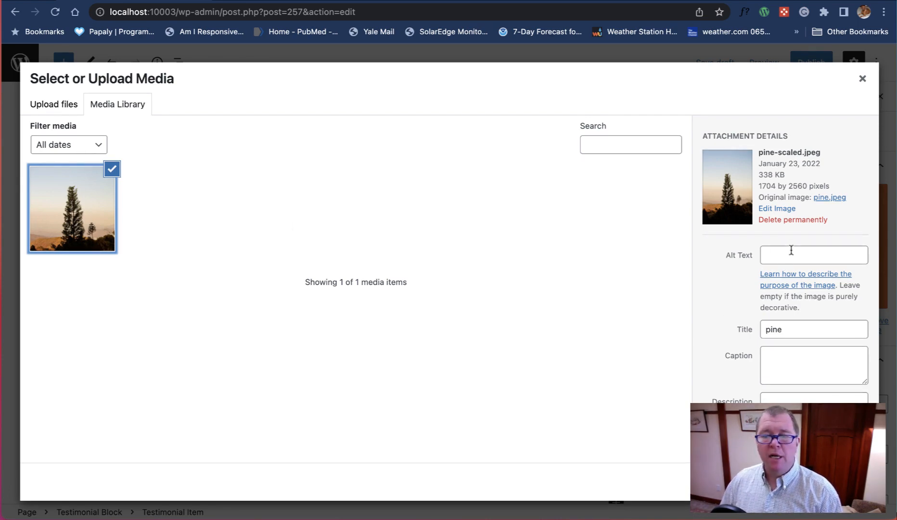
{"action": "left_click", "coordinate": [850, 482]}
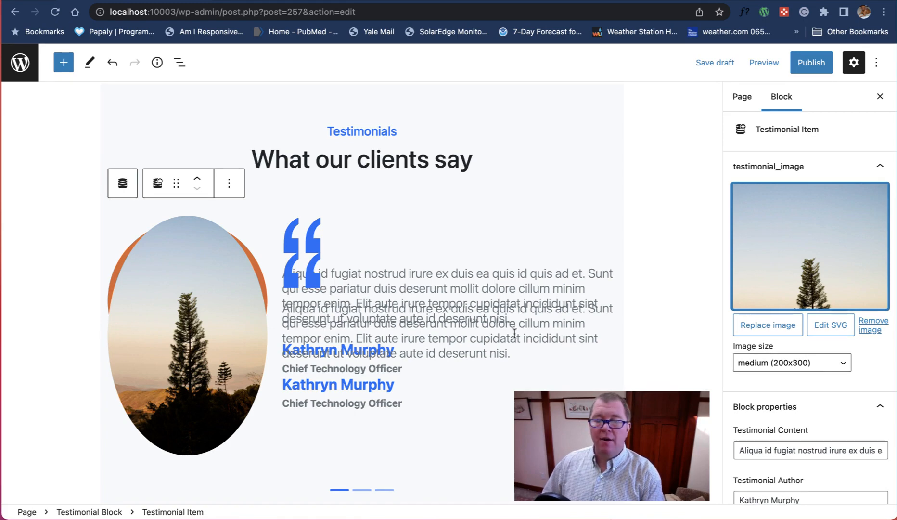
Step: Replace the second item's testimonial content with "Second testimonial text"
{"action": "scroll", "coordinate": [788, 360], "scroll_direction": "down", "scroll_amount": 3}
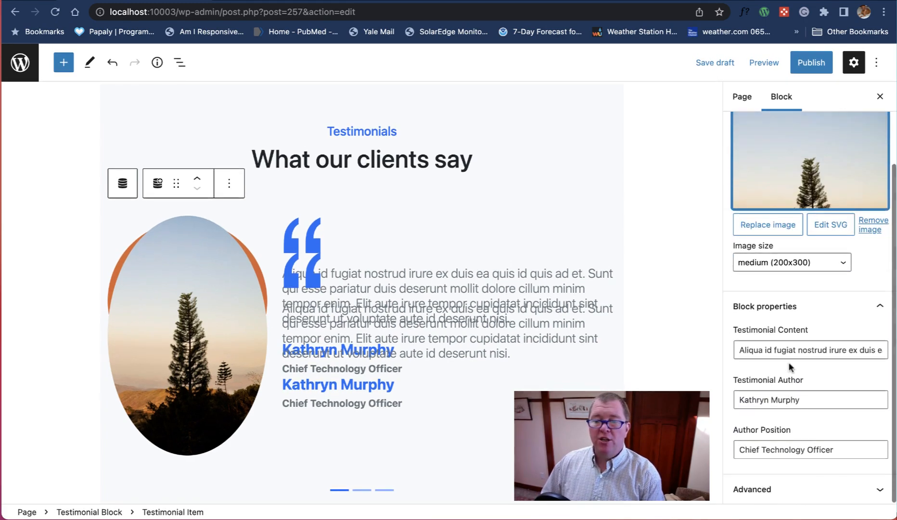
{"action": "left_click", "coordinate": [740, 350]}
{"action": "key", "text": "super+a"}
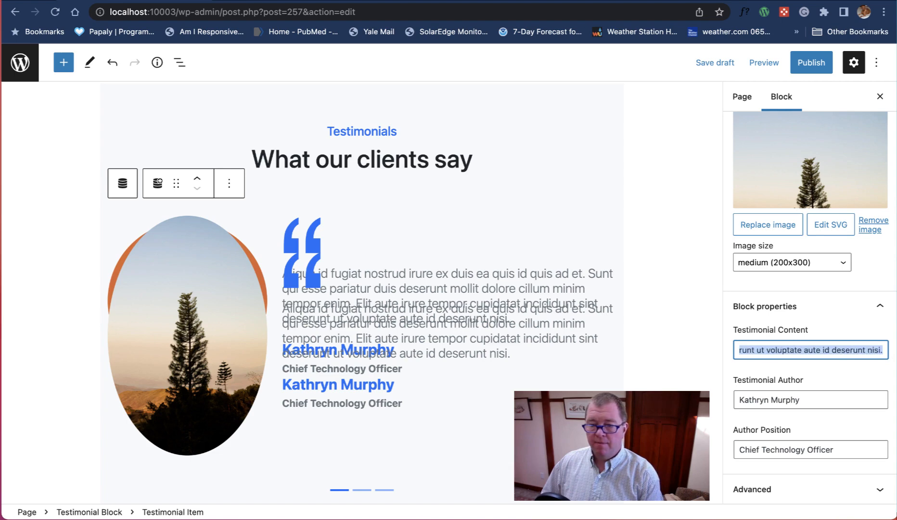
{"action": "type", "text": "Secon"}
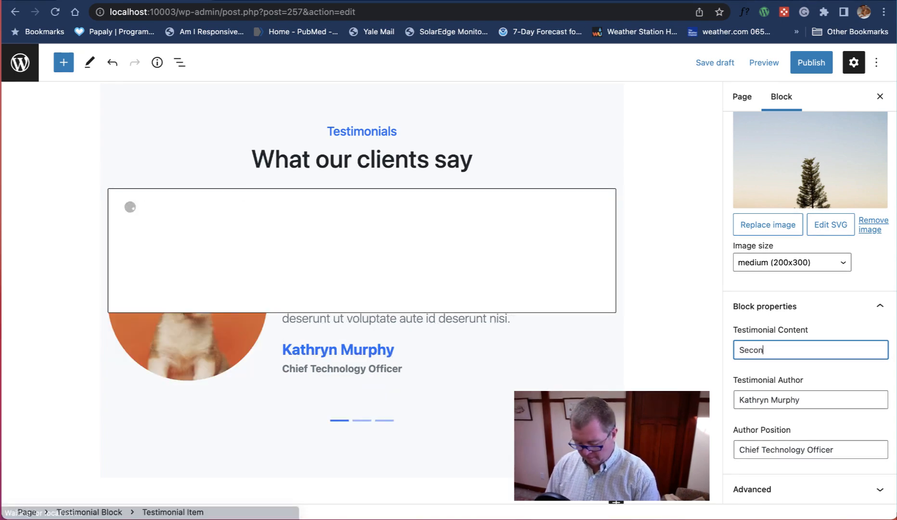
{"action": "type", "text": "d testimo"}
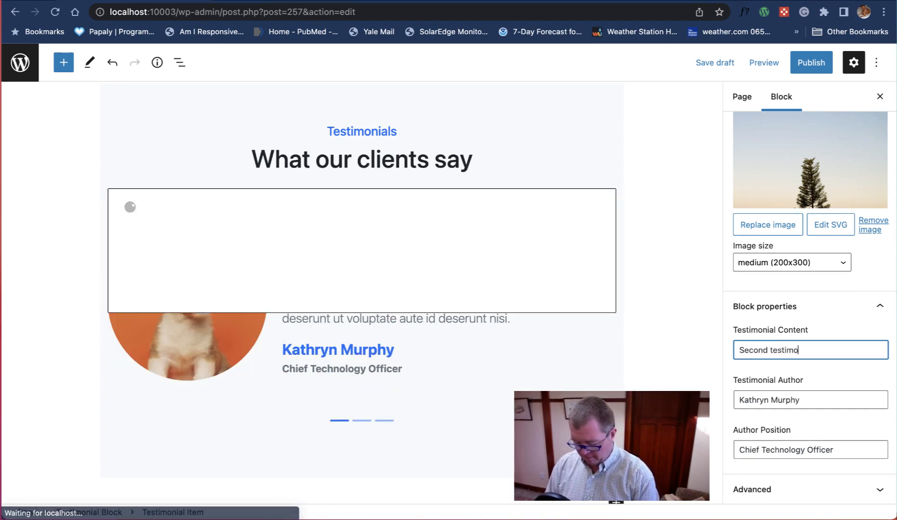
{"action": "type", "text": "nial text"}
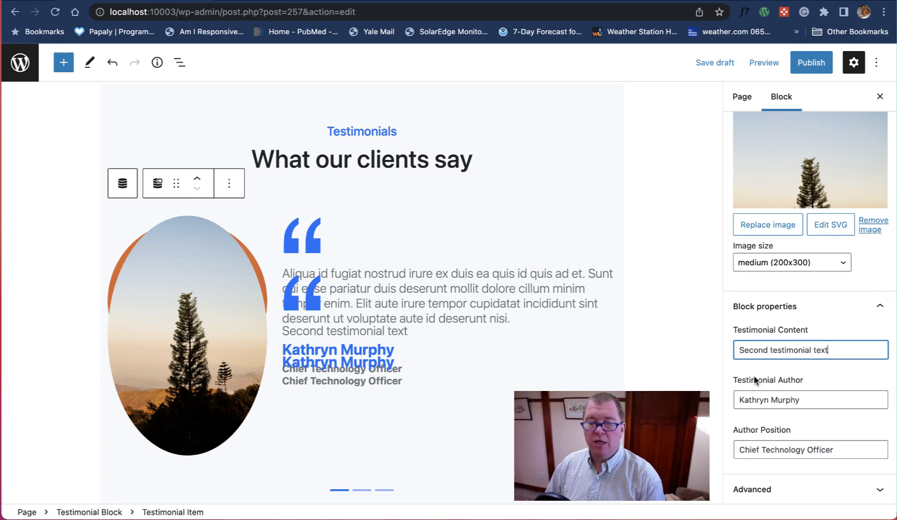
Step: Enter a new author's name for the second testimonial and set the author position to CEO
{"action": "left_click_drag", "start_coordinate": [808, 401], "coordinate": [704, 382]}
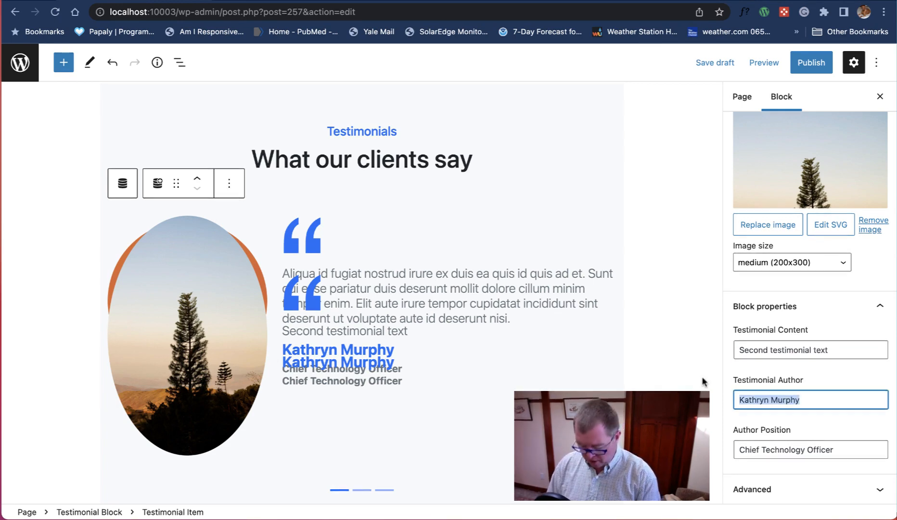
{"action": "type", "text": "Jennie B"}
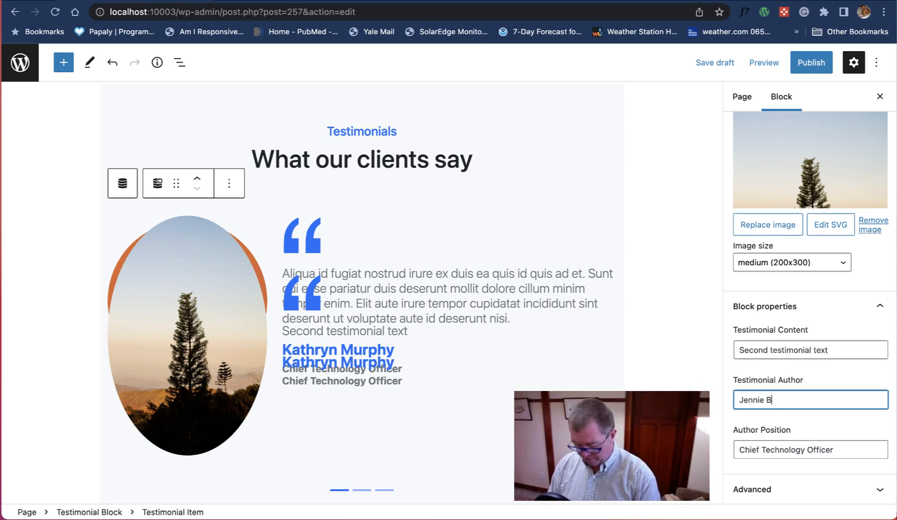
{"action": "type", "text": "rown"}
{"action": "left_click", "coordinate": [839, 450]}
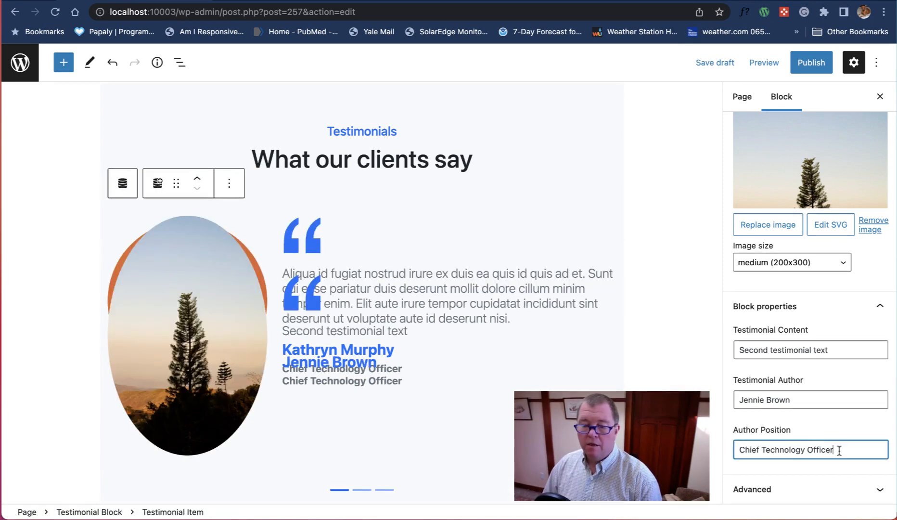
{"action": "left_click_drag", "start_coordinate": [839, 450], "coordinate": [704, 451]}
{"action": "type", "text": "CEO"}
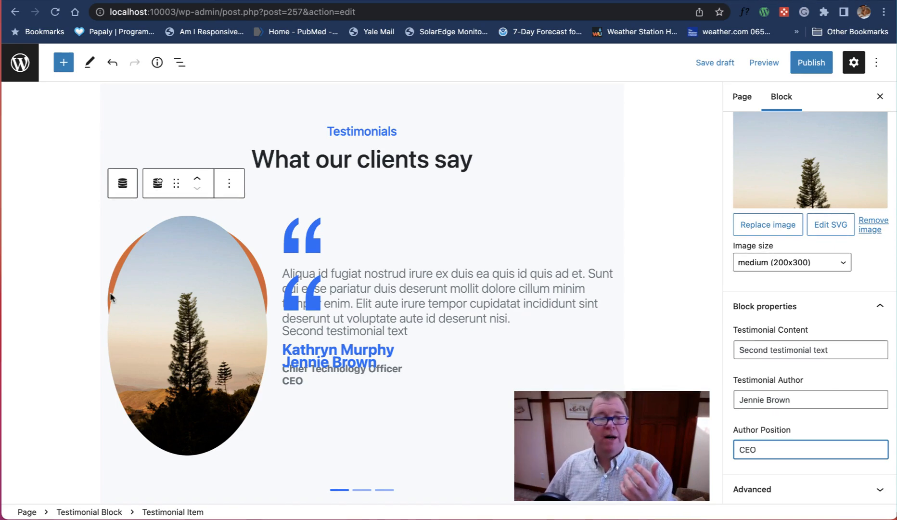
Step: Reorder the testimonial items, moving the second one back and forth and leaving it above the first
{"action": "left_click", "coordinate": [200, 179]}
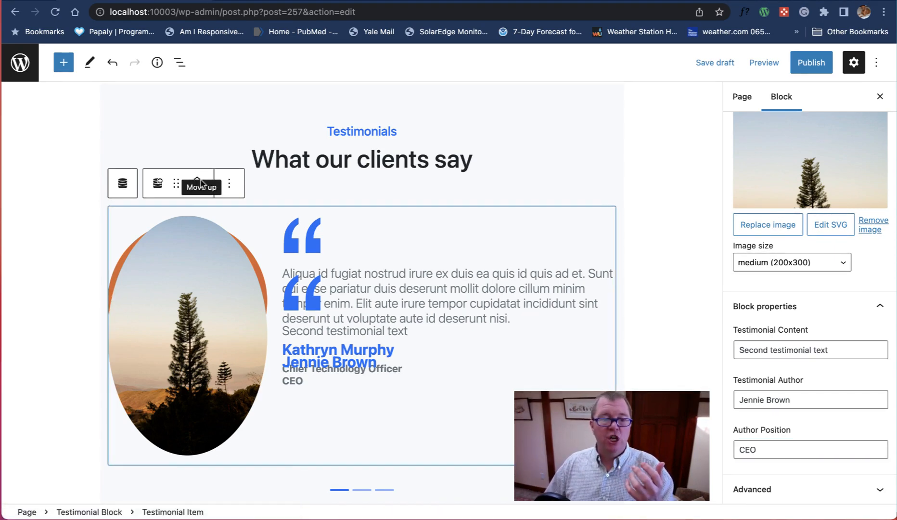
{"action": "left_click", "coordinate": [196, 192]}
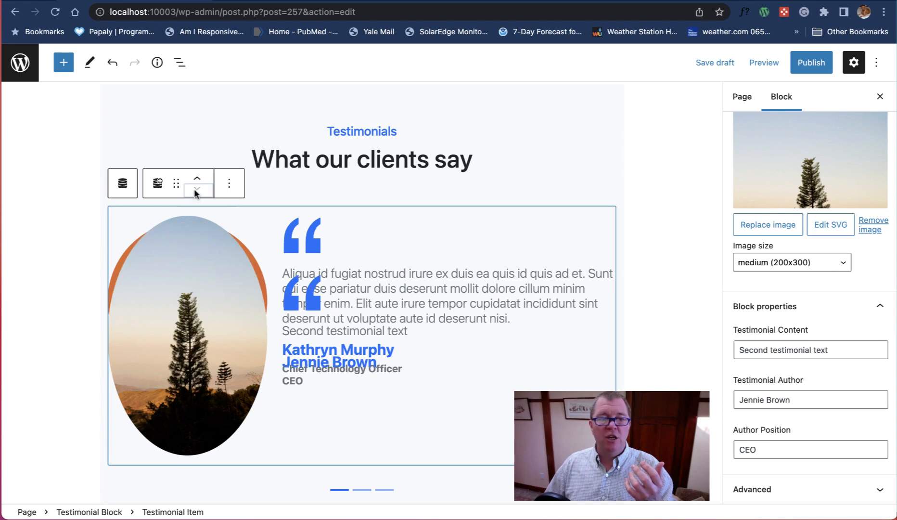
{"action": "left_click", "coordinate": [201, 179]}
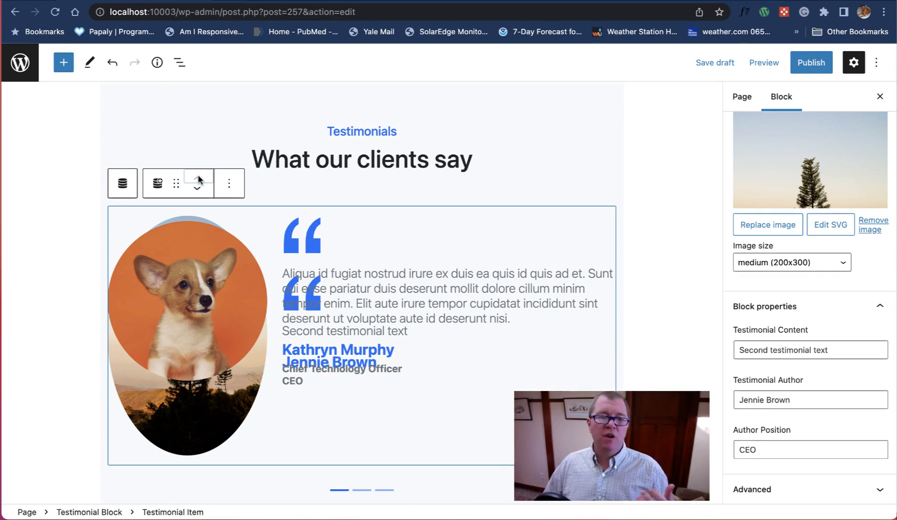
Step: Switch to Pinegrow and inspect the element properties of the Carousel slide inside the Testimonials carousel inner element
{"action": "left_click", "coordinate": [169, 295]}
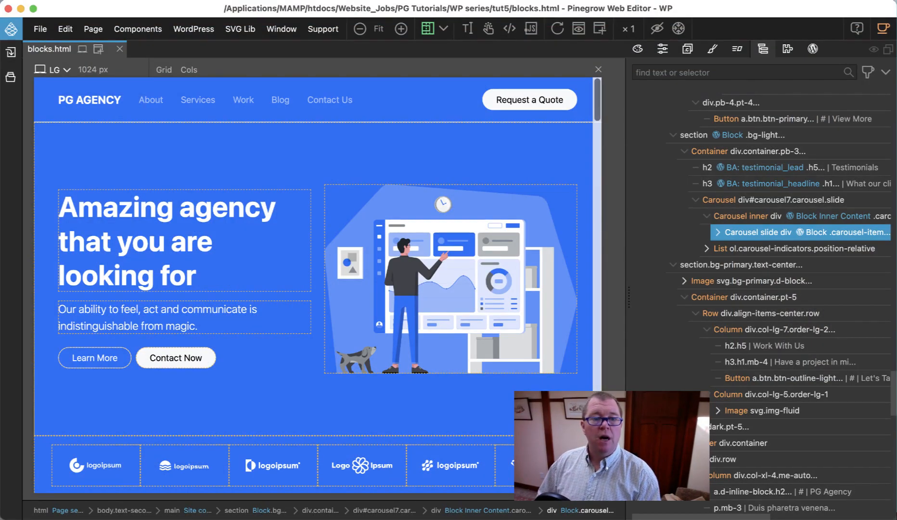
{"action": "left_click", "coordinate": [740, 217]}
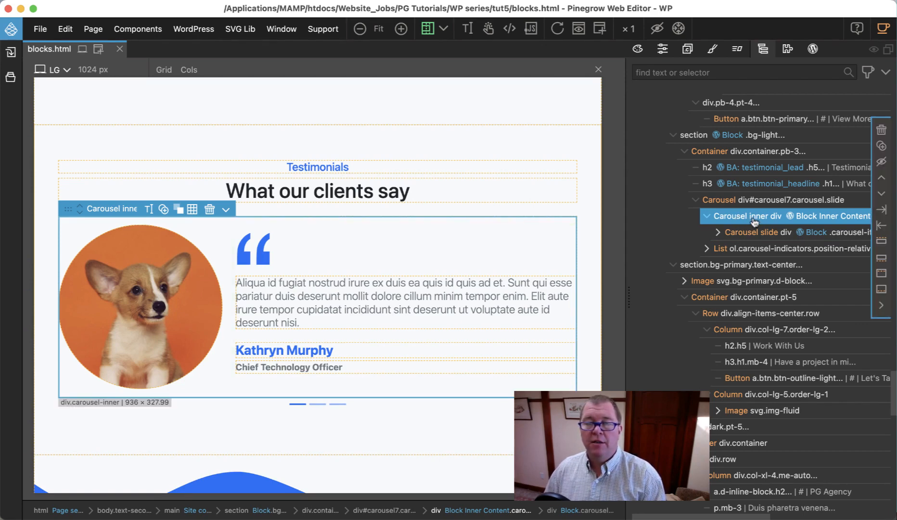
{"action": "left_click", "coordinate": [756, 233]}
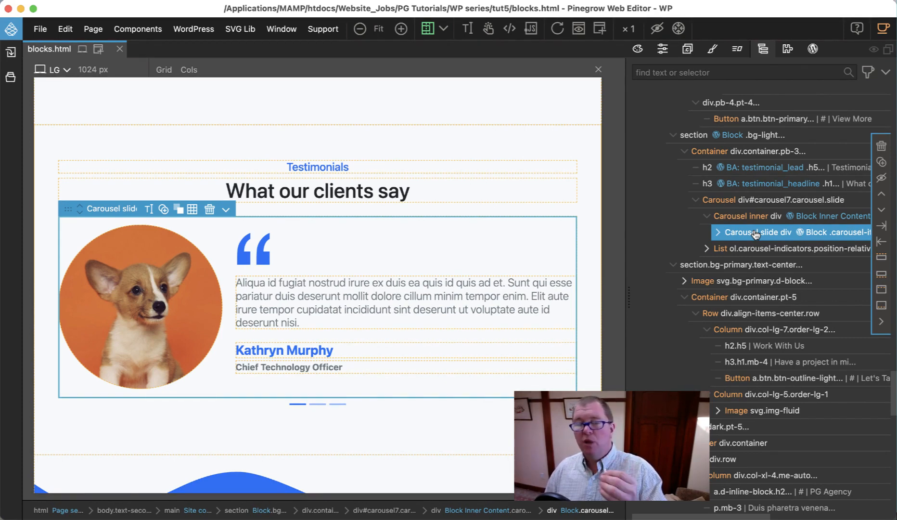
{"action": "left_click", "coordinate": [662, 48]}
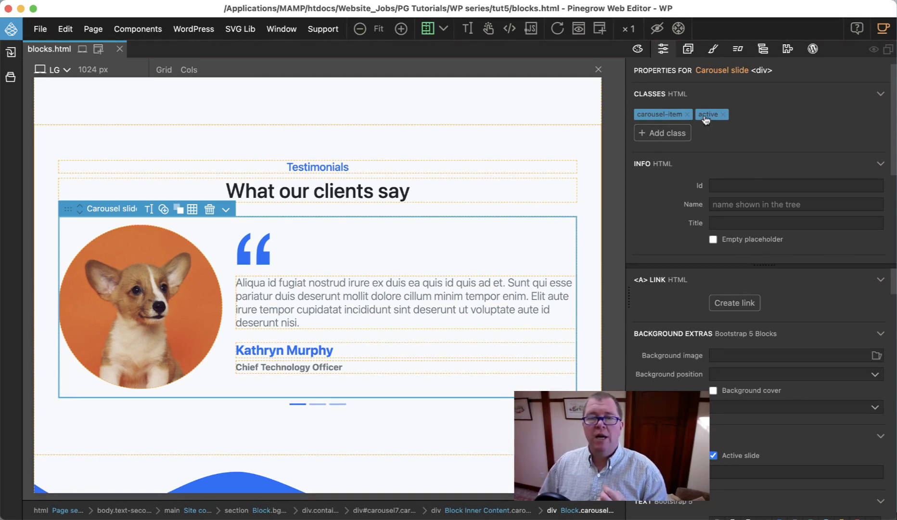
Step: Add a smart Block Attributes action to the Carousel slide of the Testimonials carousel
{"action": "left_click", "coordinate": [765, 49]}
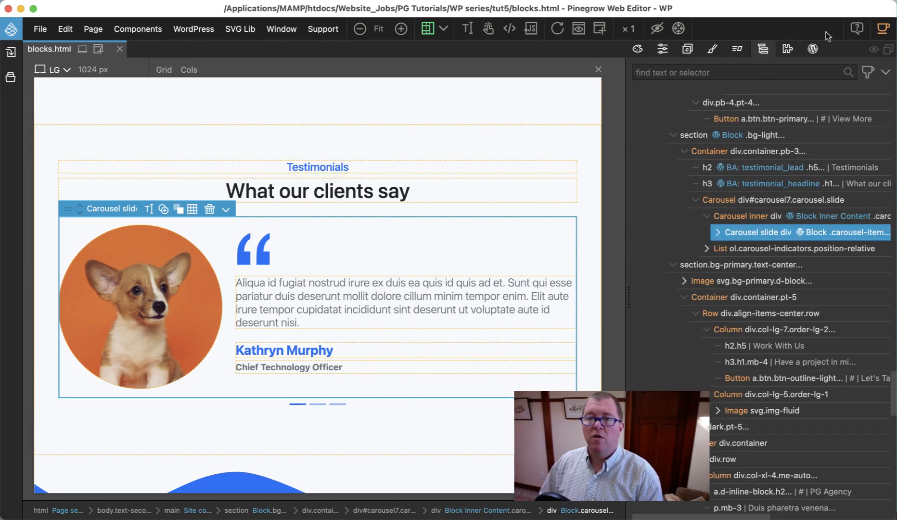
{"action": "left_click", "coordinate": [813, 51]}
{"action": "scroll", "coordinate": [794, 229], "scroll_direction": "down", "scroll_amount": 3}
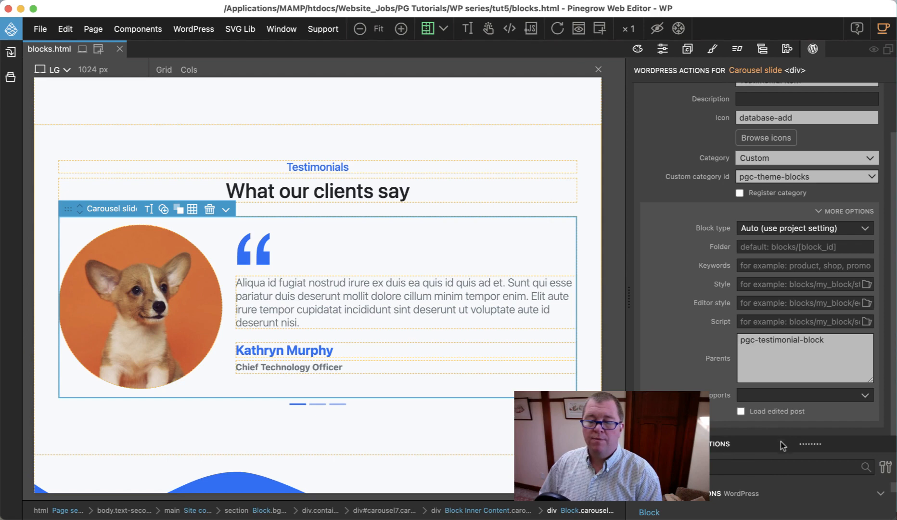
{"action": "left_click_drag", "start_coordinate": [781, 442], "coordinate": [781, 317]}
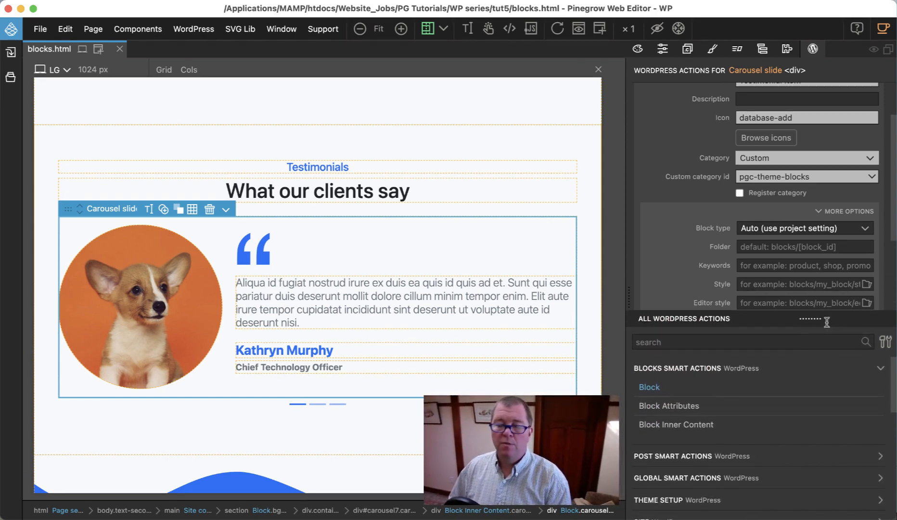
{"action": "left_click", "coordinate": [692, 409]}
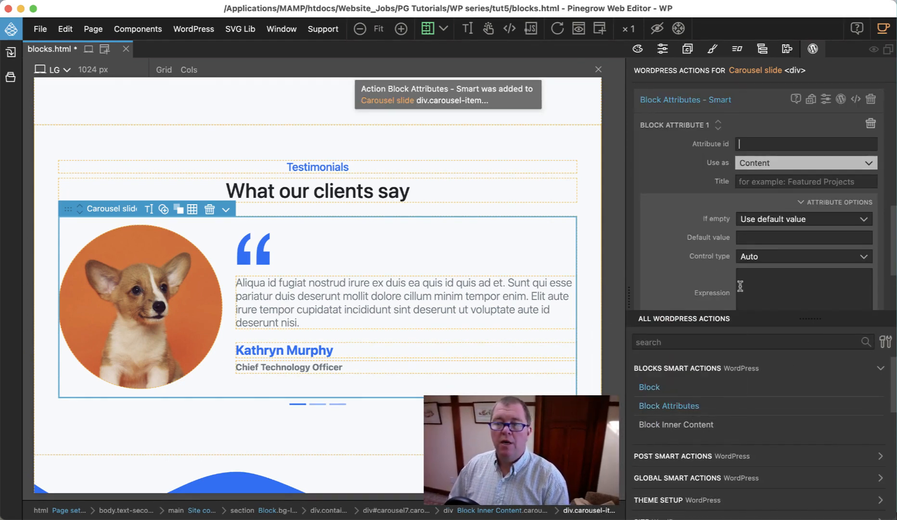
Step: Give the slide's new block attribute the id tetimonial_item_active
{"action": "left_click", "coordinate": [745, 144]}
{"action": "type", "text": "teti"}
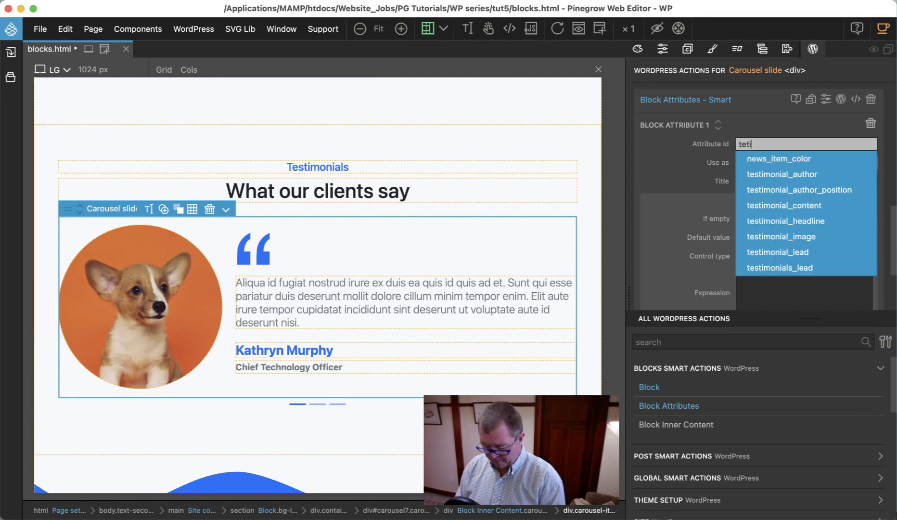
{"action": "type", "text": "monial"}
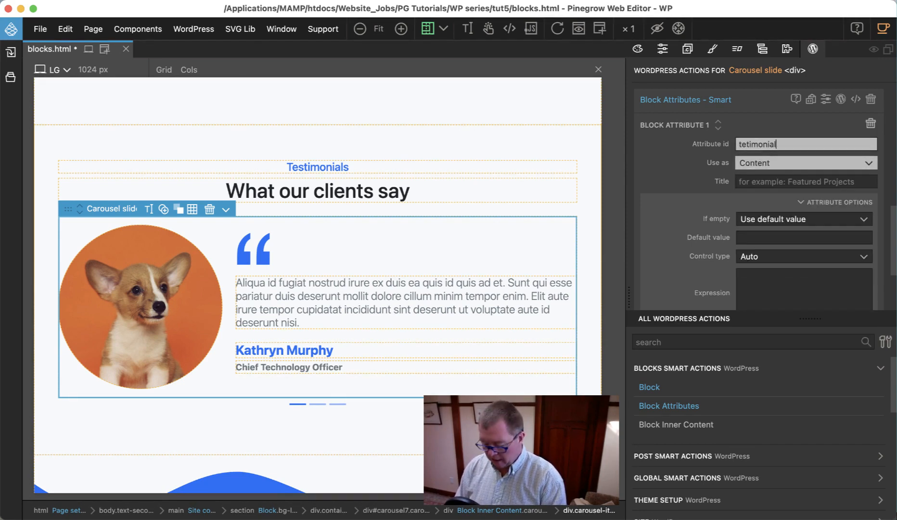
{"action": "type", "text": "_item_active"}
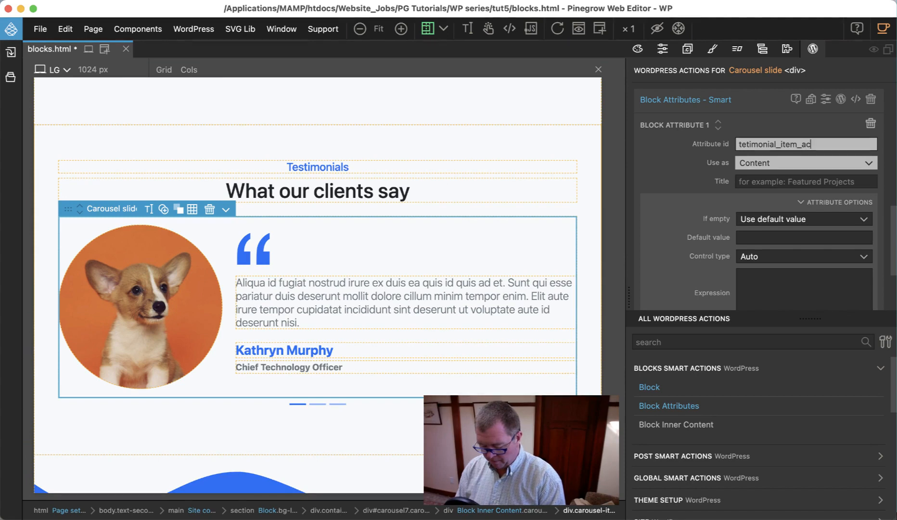
Step: Use the attribute as a class that replaces the active class, and correct its id to testimonial_item_active
{"action": "left_click", "coordinate": [764, 167]}
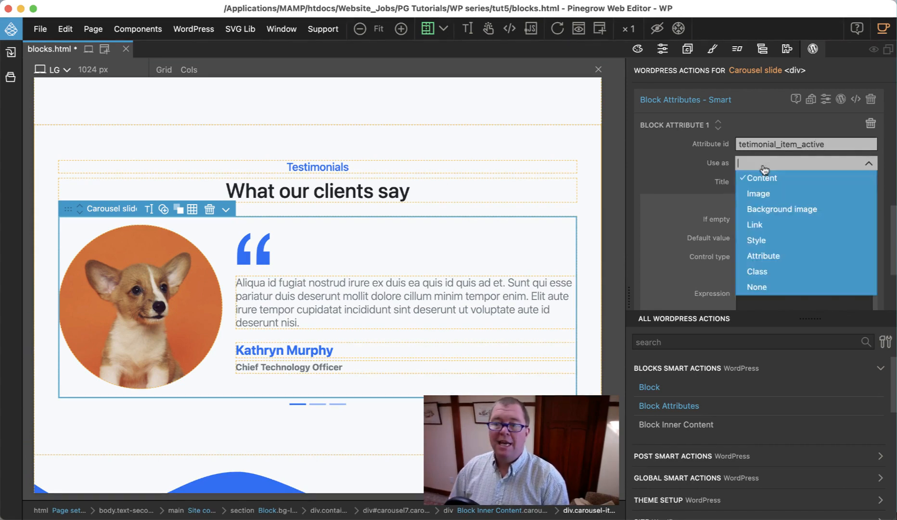
{"action": "left_click", "coordinate": [769, 271]}
{"action": "left_click_drag", "start_coordinate": [803, 321], "coordinate": [807, 459]}
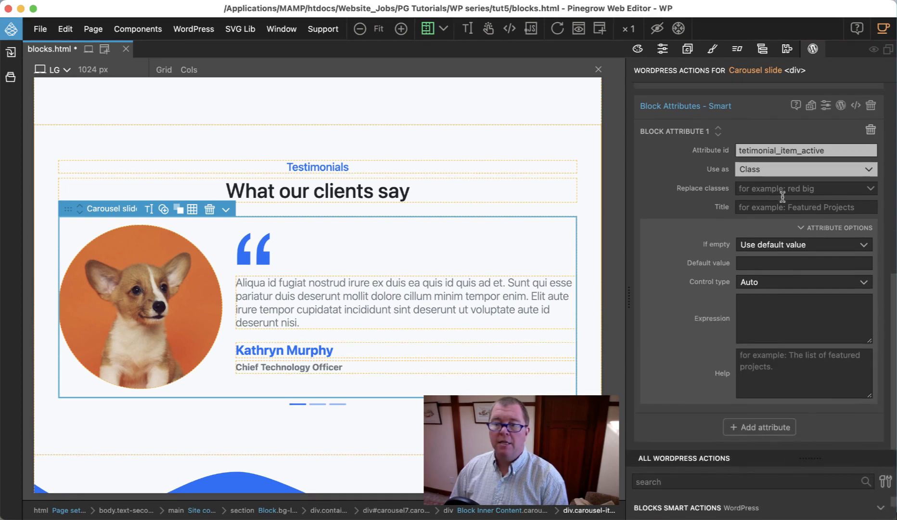
{"action": "left_click", "coordinate": [782, 188]}
{"action": "left_click", "coordinate": [767, 235]}
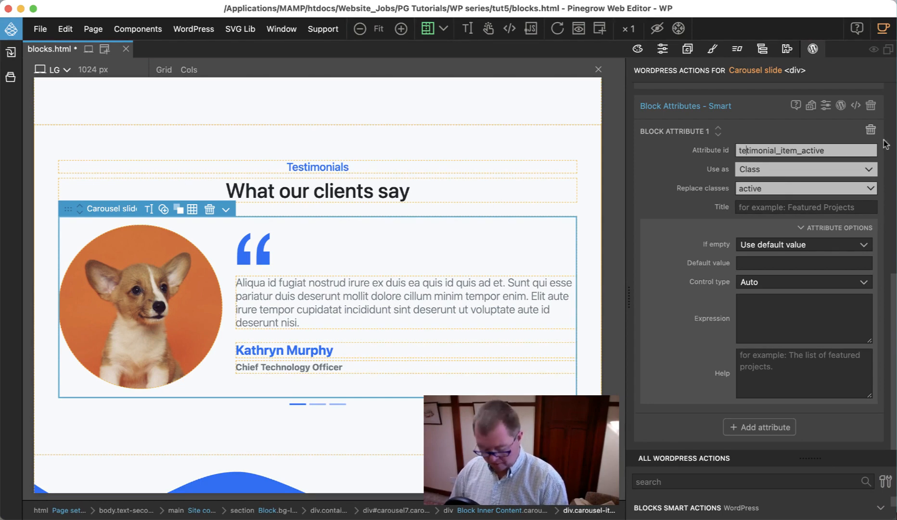
{"action": "type", "text": "s"}
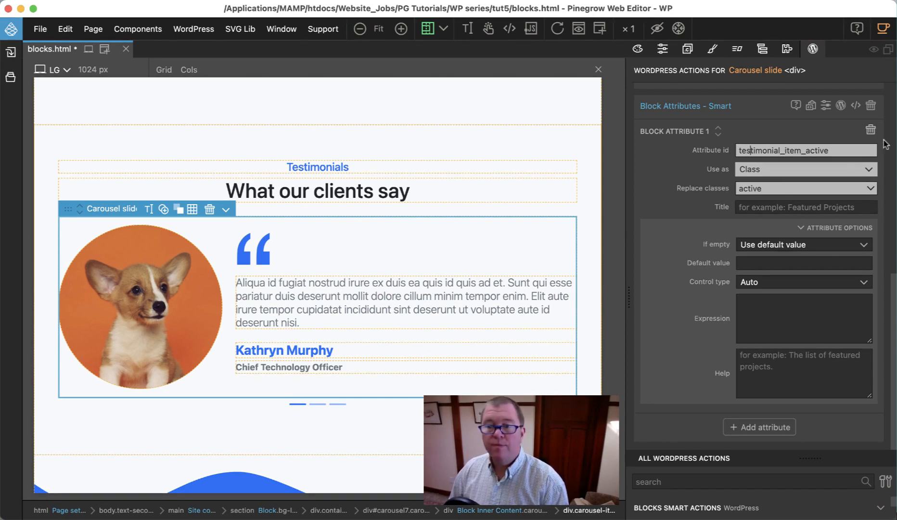
Step: Set the block attribute's title to "Make slide active?"
{"action": "left_click", "coordinate": [767, 207]}
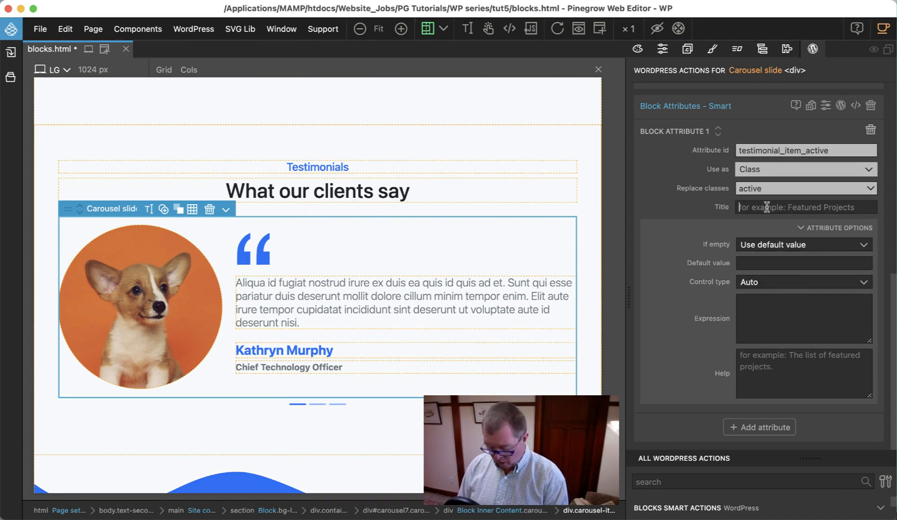
{"action": "type", "text": "Make slide "}
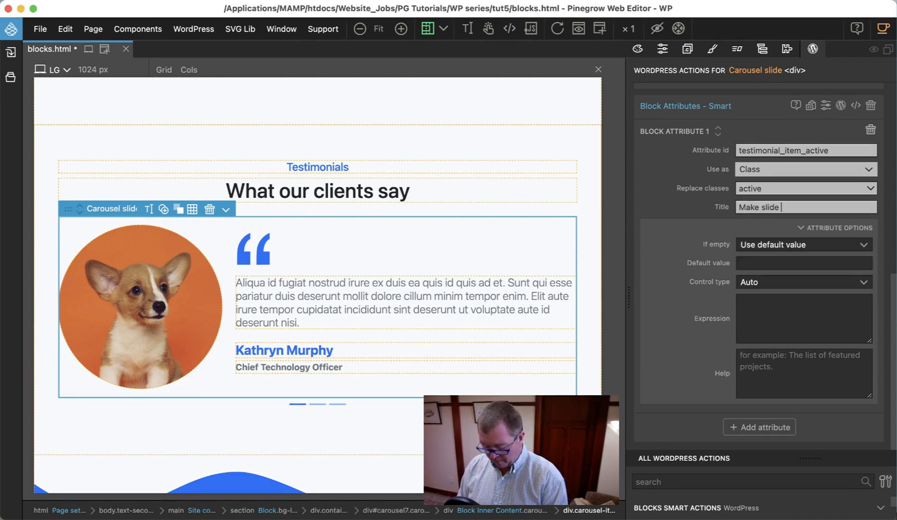
{"action": "type", "text": "active?"}
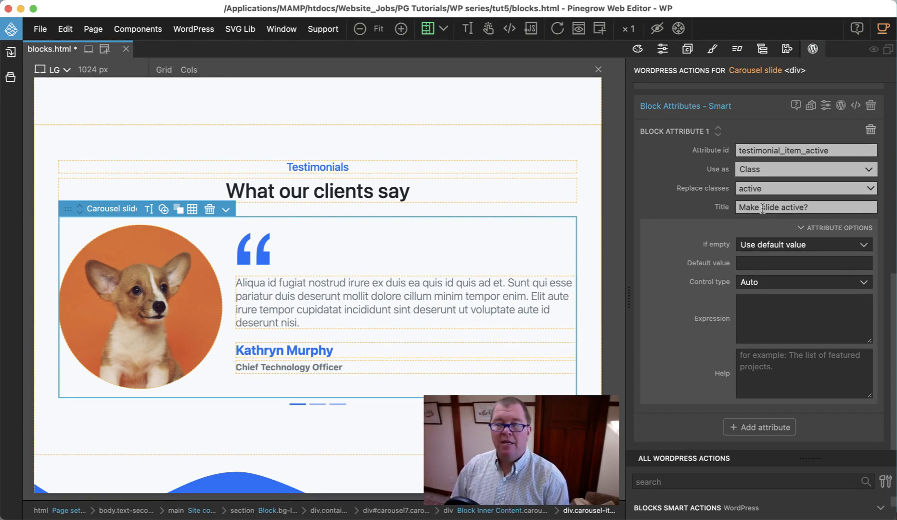
Step: Reword the attribute's title to "Make testimonial active?"
{"action": "left_click", "coordinate": [780, 208]}
{"action": "key", "text": "BackSpace"}
{"action": "key", "text": "BackSpace"}
{"action": "key", "text": "BackSpace"}
{"action": "key", "text": "BackSpace"}
{"action": "key", "text": "BackSpace"}
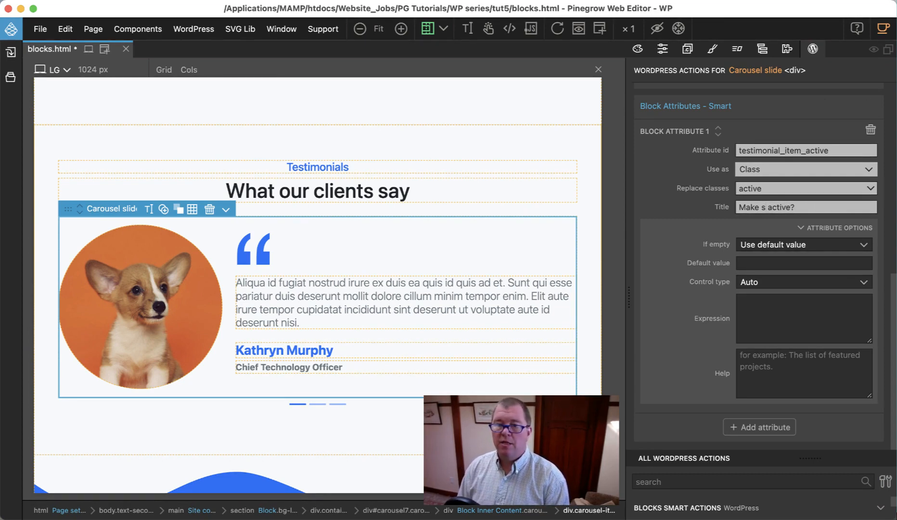
{"action": "type", "text": "testimonia"}
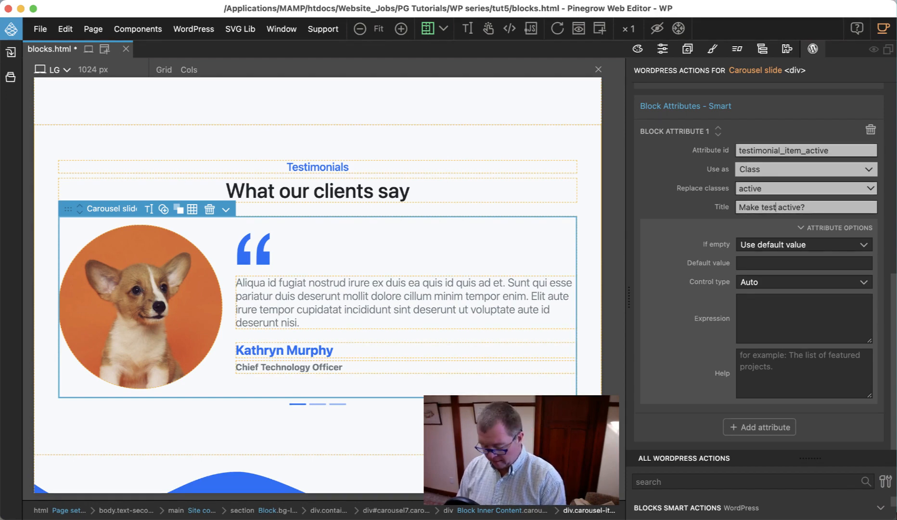
{"action": "type", "text": "l"}
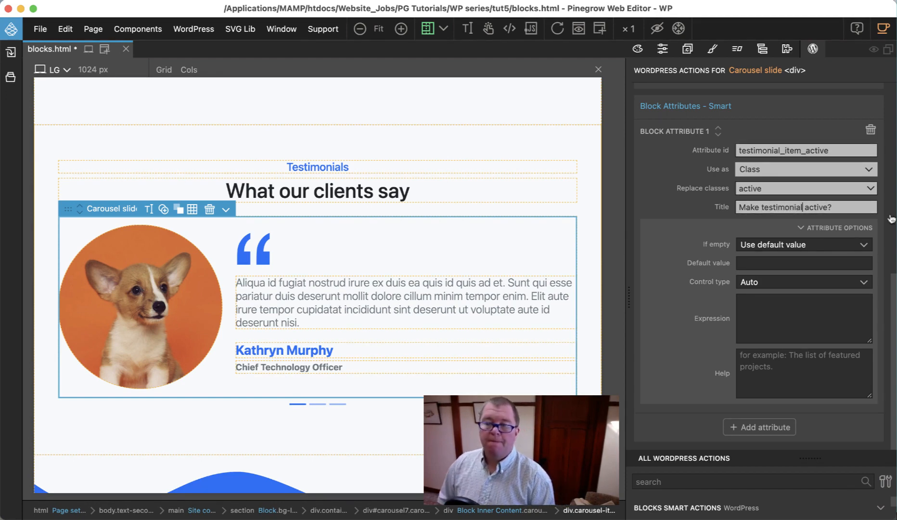
Step: Keep "Use default value" for an empty attribute and set the default value to active
{"action": "left_click", "coordinate": [791, 246]}
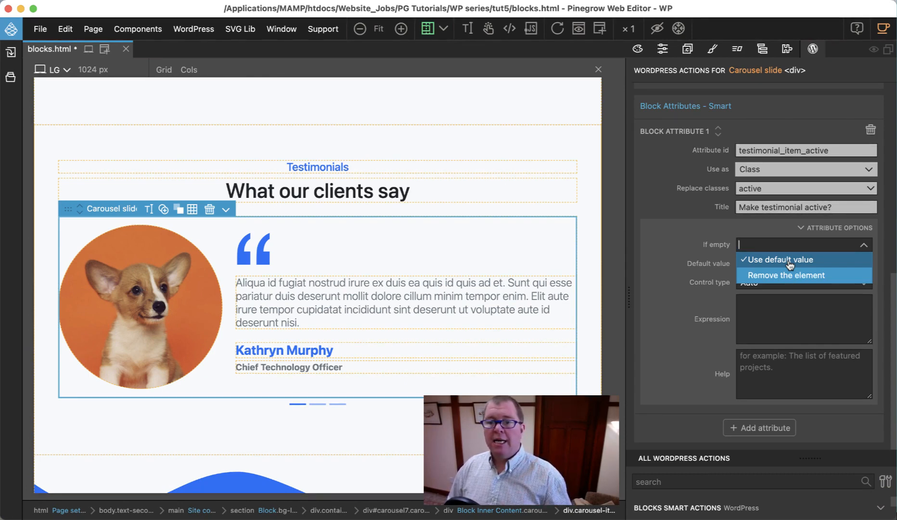
{"action": "left_click", "coordinate": [790, 261]}
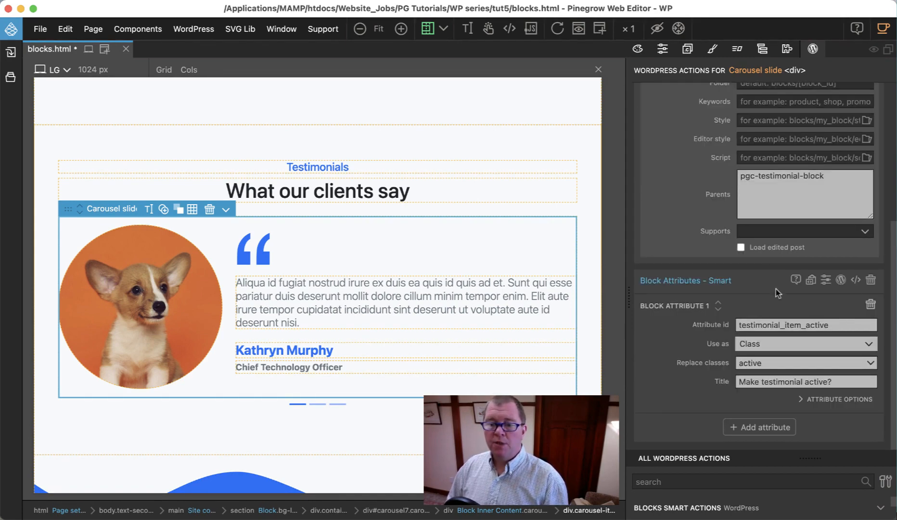
{"action": "left_click", "coordinate": [806, 399]}
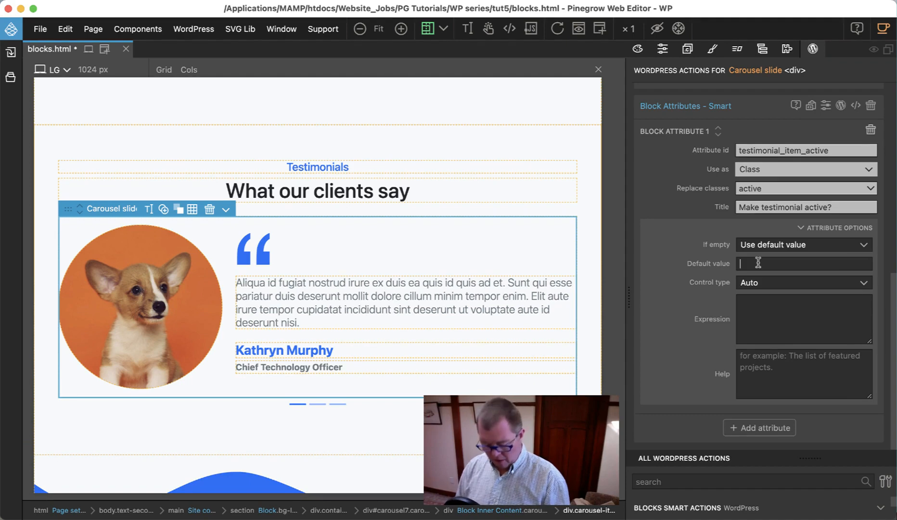
{"action": "type", "text": "active"}
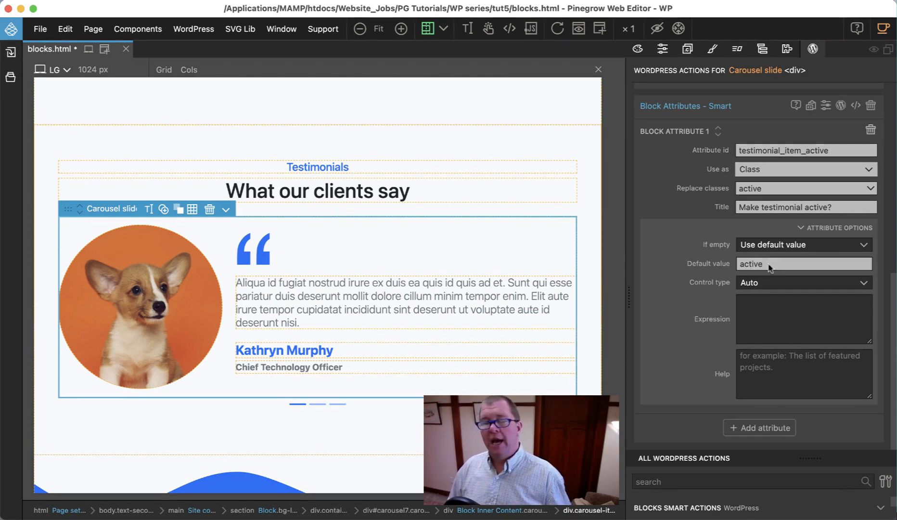
Step: Clear the attribute's replaced class and choose active for it again
{"action": "left_click", "coordinate": [770, 188]}
{"action": "left_click", "coordinate": [769, 203]}
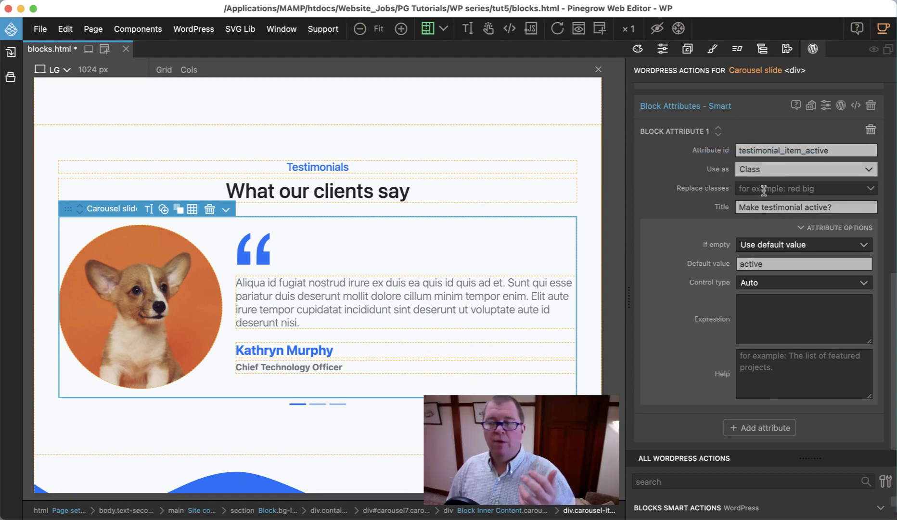
{"action": "left_click", "coordinate": [764, 190]}
{"action": "left_click", "coordinate": [761, 230]}
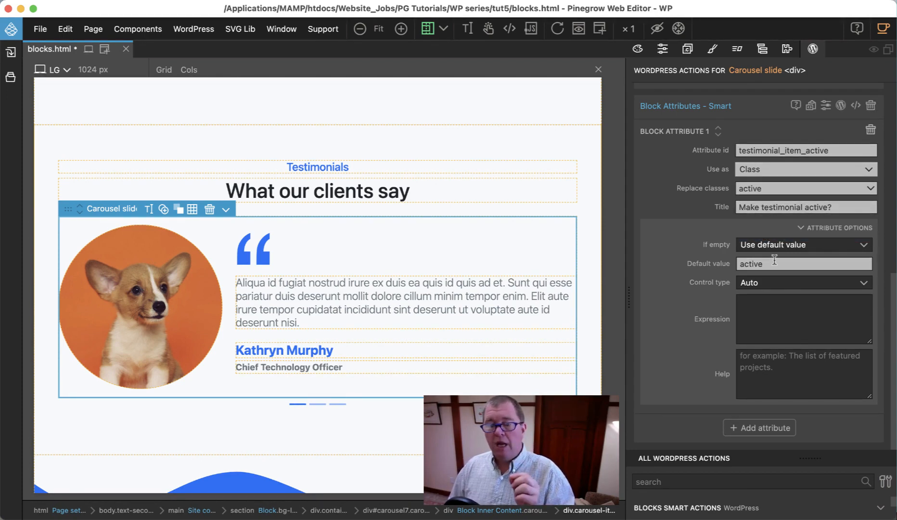
Step: Make the attribute's control type a Toggle with the value active
{"action": "left_click", "coordinate": [769, 285]}
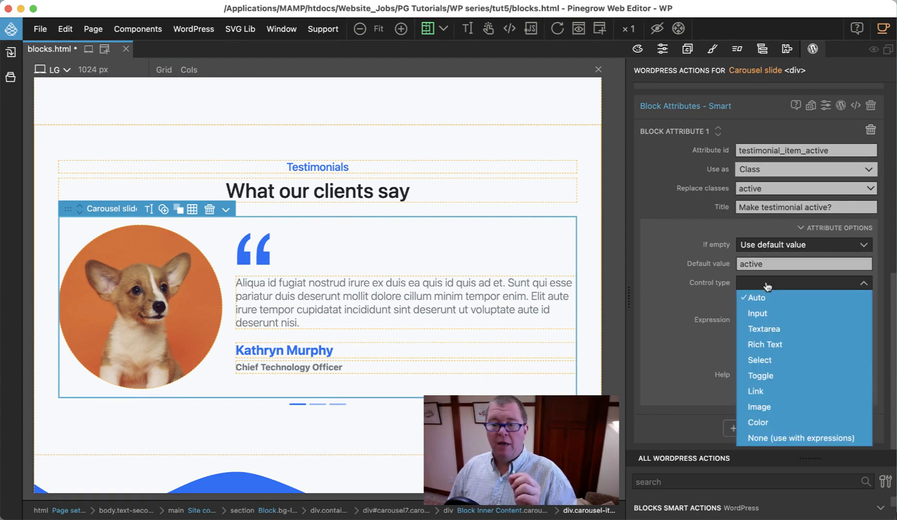
{"action": "left_click", "coordinate": [765, 375]}
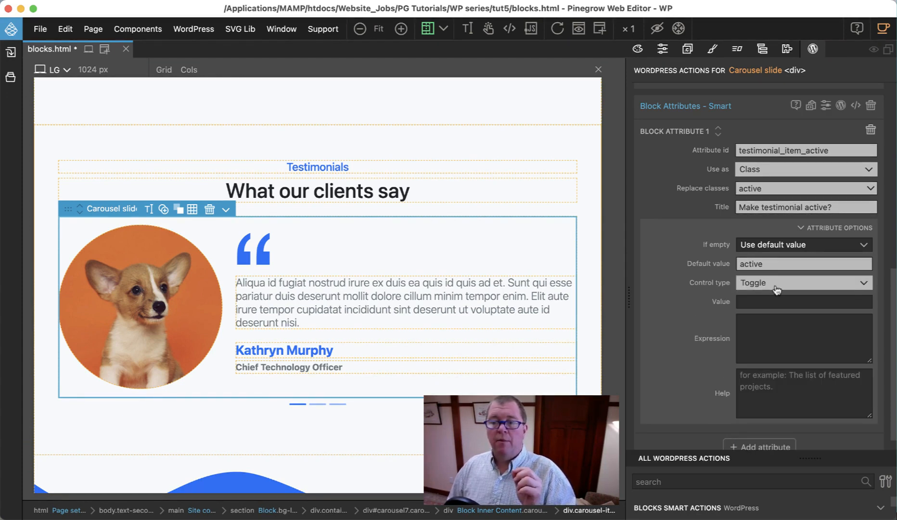
{"action": "left_click", "coordinate": [759, 300]}
{"action": "type", "text": "a"}
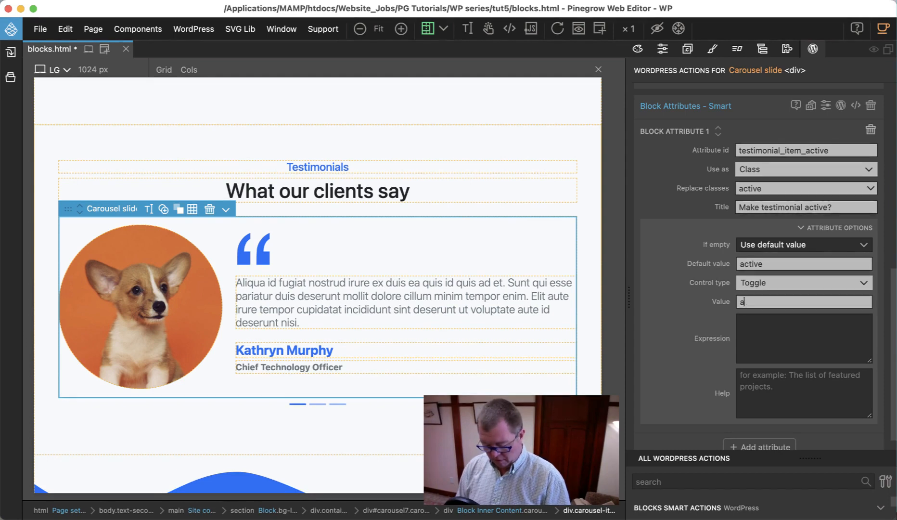
{"action": "type", "text": "ctive"}
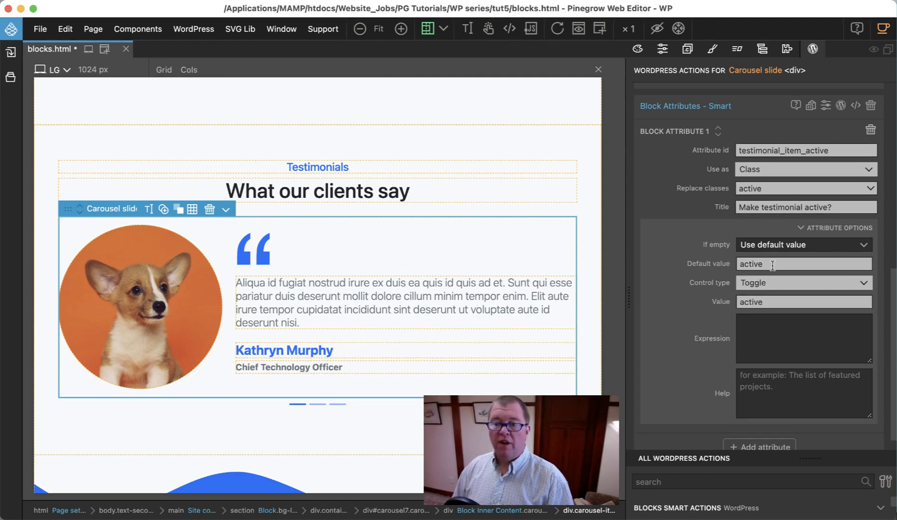
Step: Clear the attribute's default value and save blocks.html
{"action": "left_click_drag", "start_coordinate": [769, 264], "coordinate": [710, 240]}
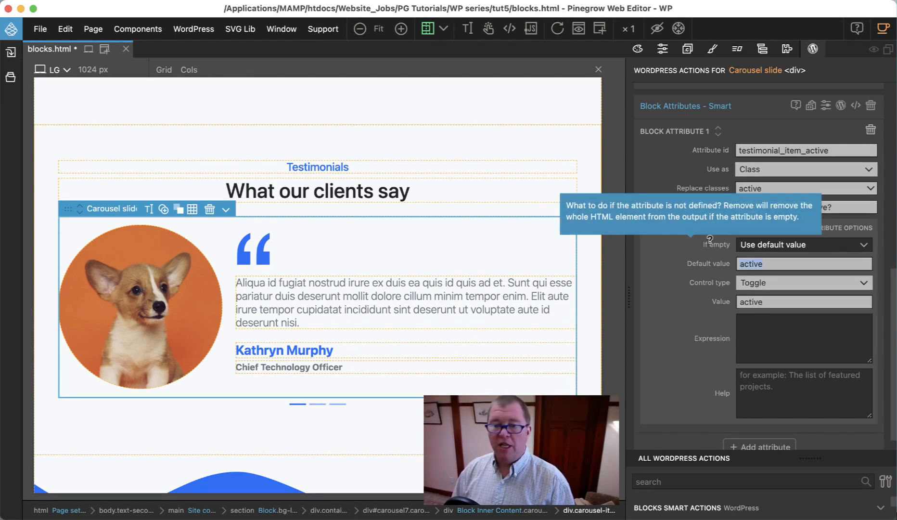
{"action": "key", "text": "BackSpace"}
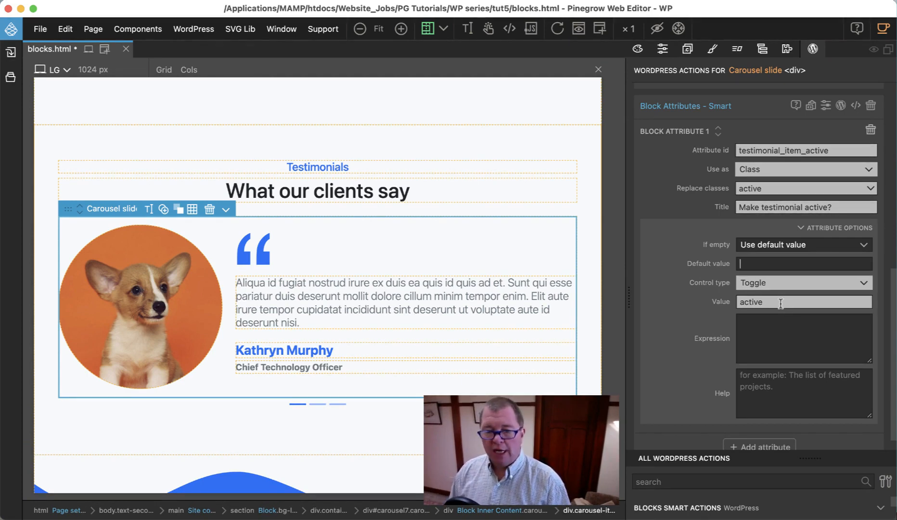
{"action": "key", "text": "super+s"}
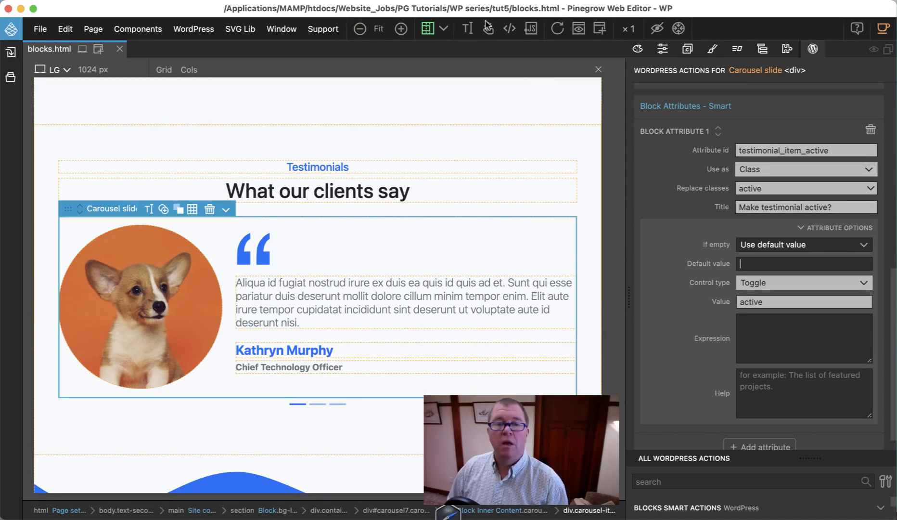
Step: Switch to Chrome and reload the WordPress page editor, accepting the loss of unsaved changes
{"action": "key", "text": "super+Tab"}
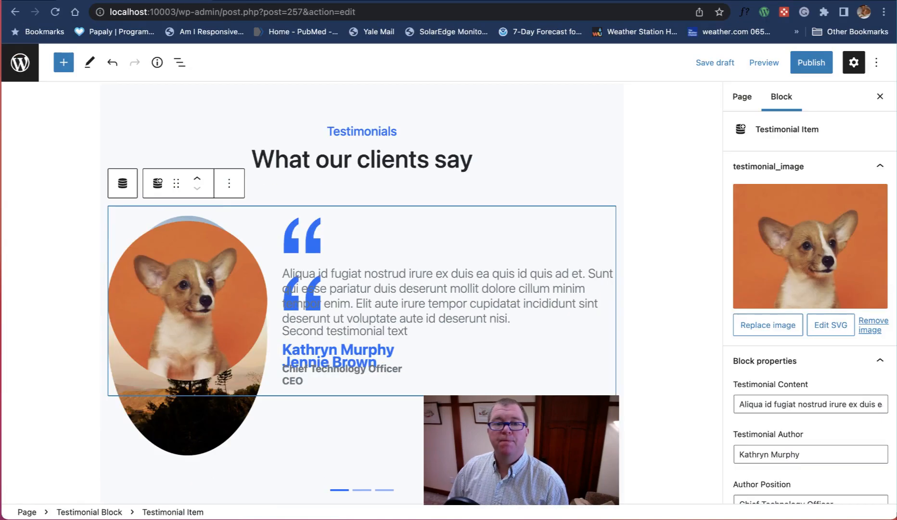
{"action": "left_click", "coordinate": [55, 12]}
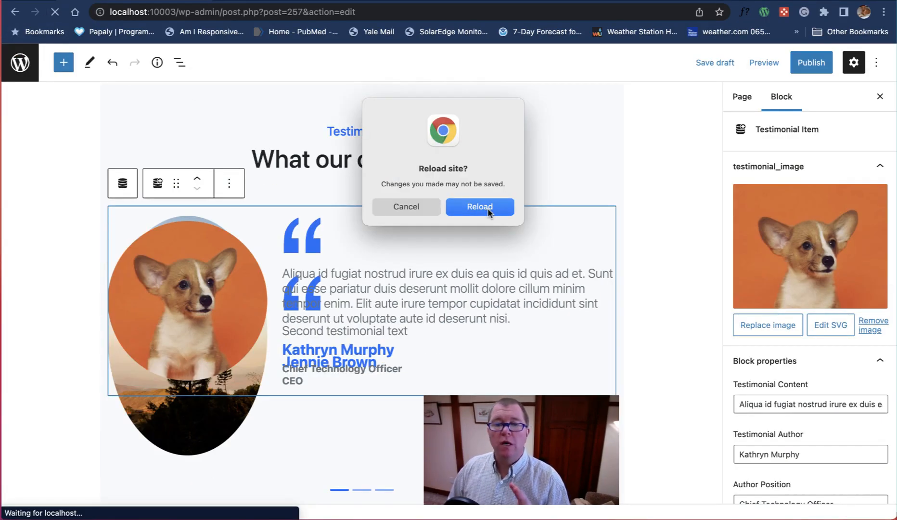
{"action": "left_click", "coordinate": [481, 207]}
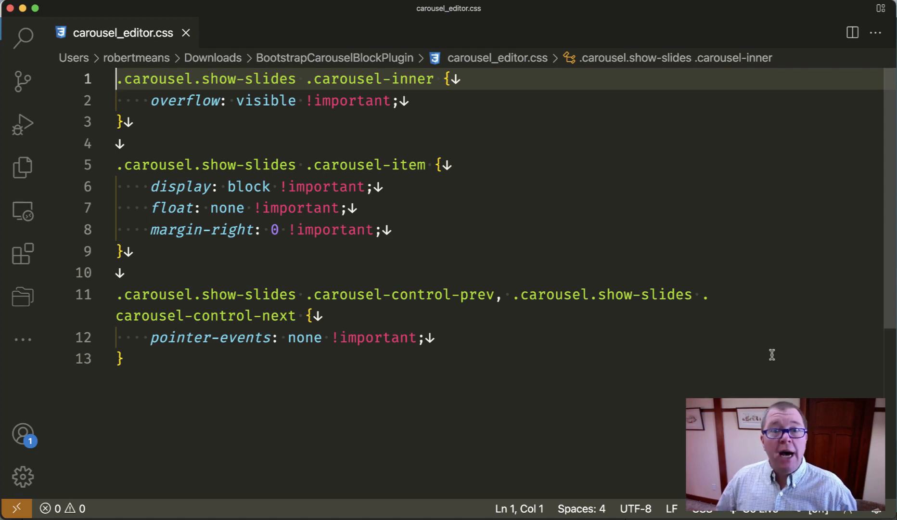
{"action": "left_click", "coordinate": [772, 355]}
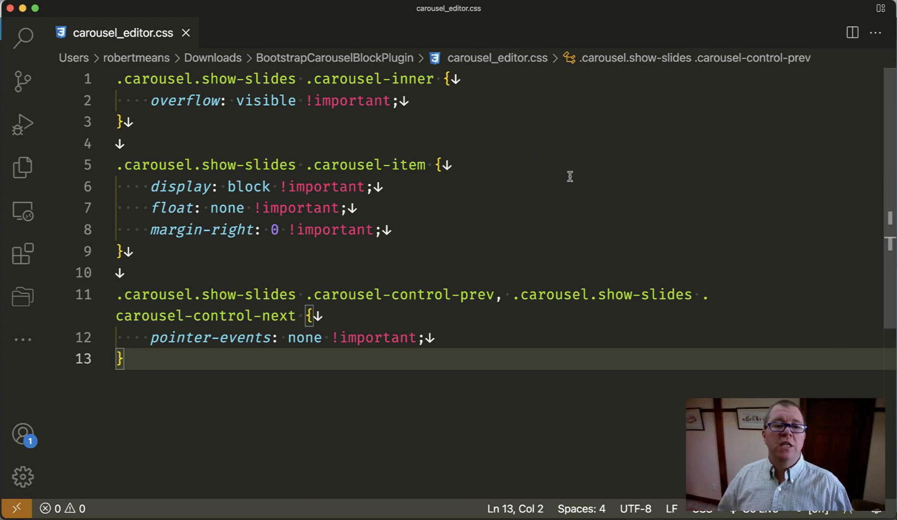
{"action": "mouse_move", "coordinate": [306, 87]}
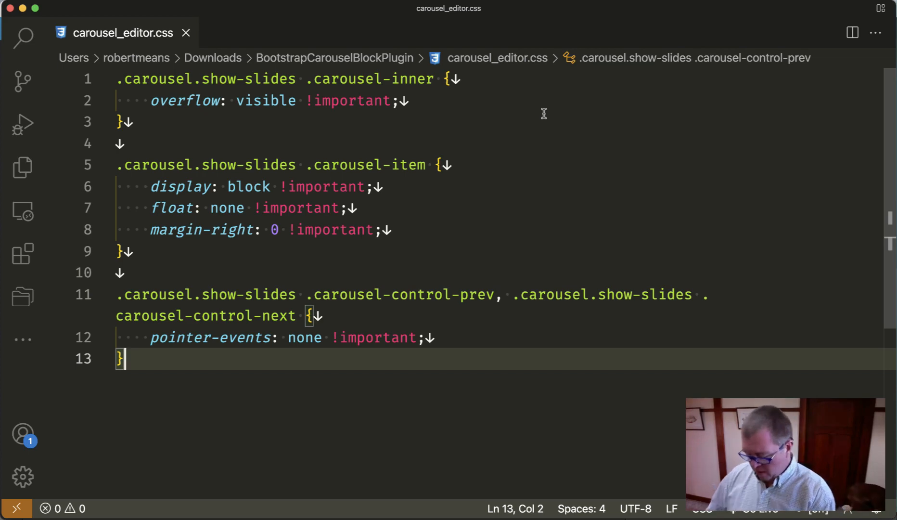
Step: Copy all CSS from carousel_editor.css, switch to Pinegrow and create a new file testimonial.css in the Tut5 project
{"action": "key", "text": "super+a"}
{"action": "key", "text": "super+c"}
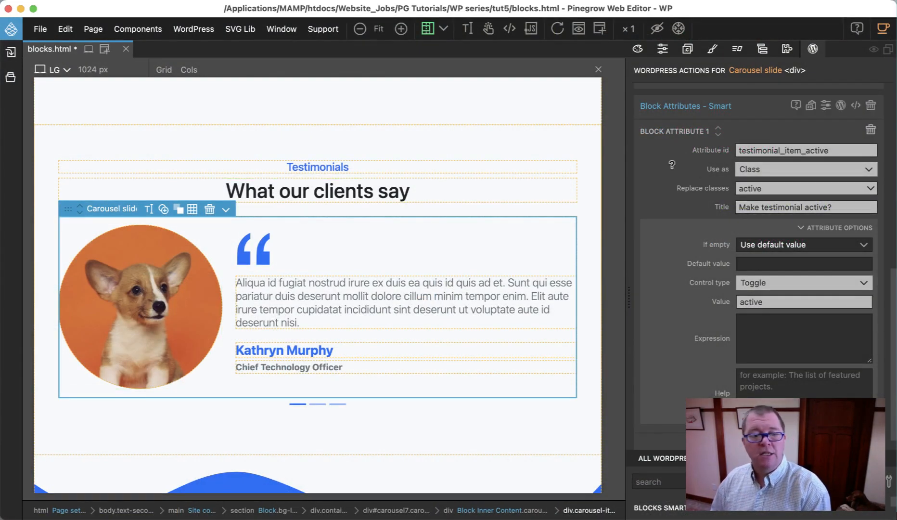
{"action": "left_click", "coordinate": [11, 79]}
{"action": "left_click", "coordinate": [32, 102]}
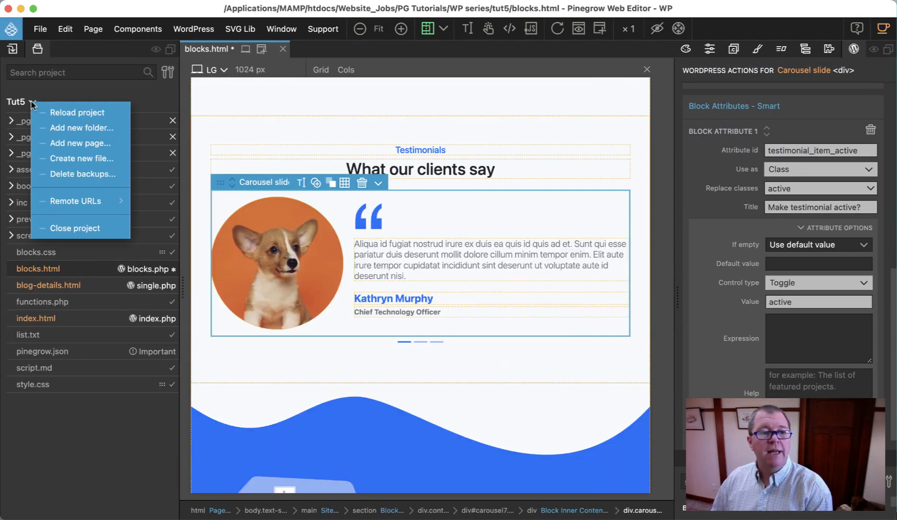
{"action": "left_click", "coordinate": [70, 160]}
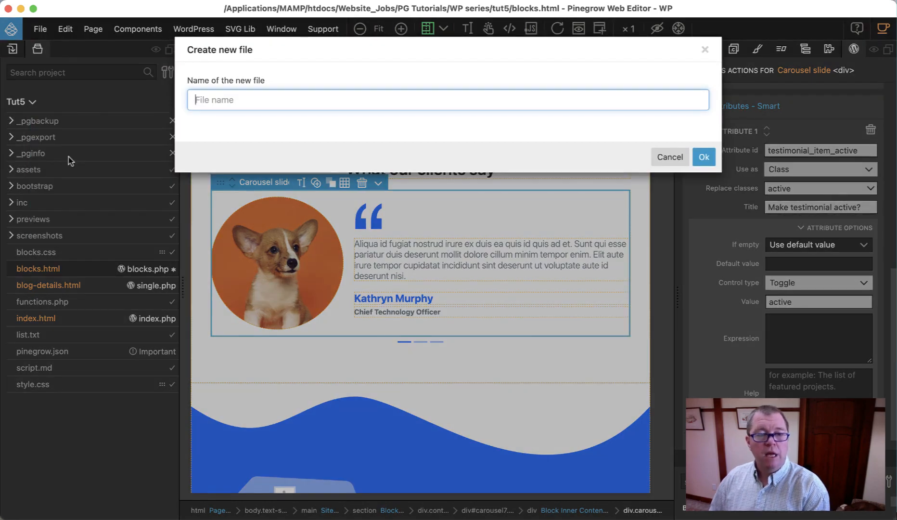
{"action": "type", "text": "test"}
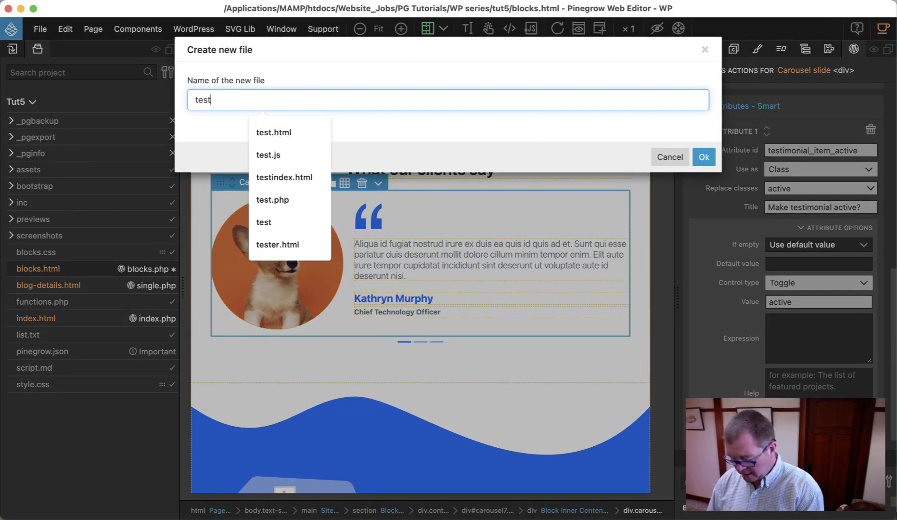
{"action": "type", "text": "imonial"}
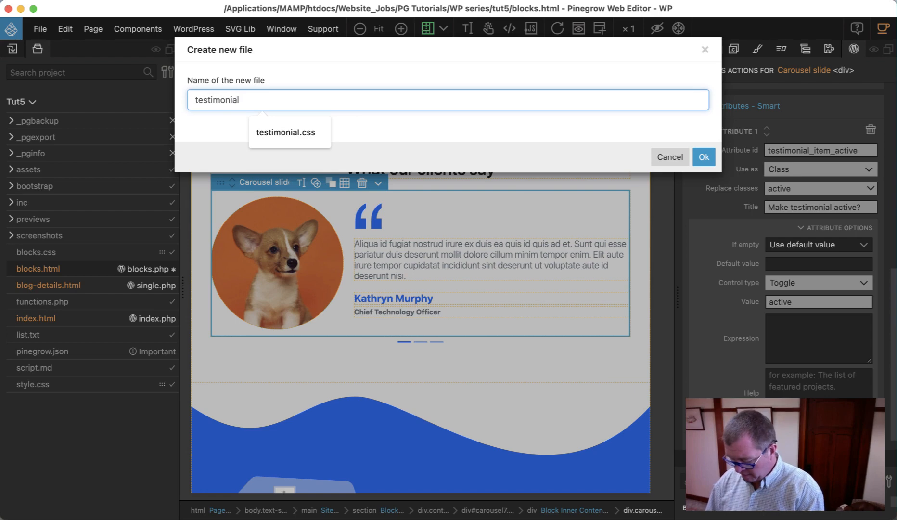
{"action": "type", "text": ".css"}
{"action": "key", "text": "Return"}
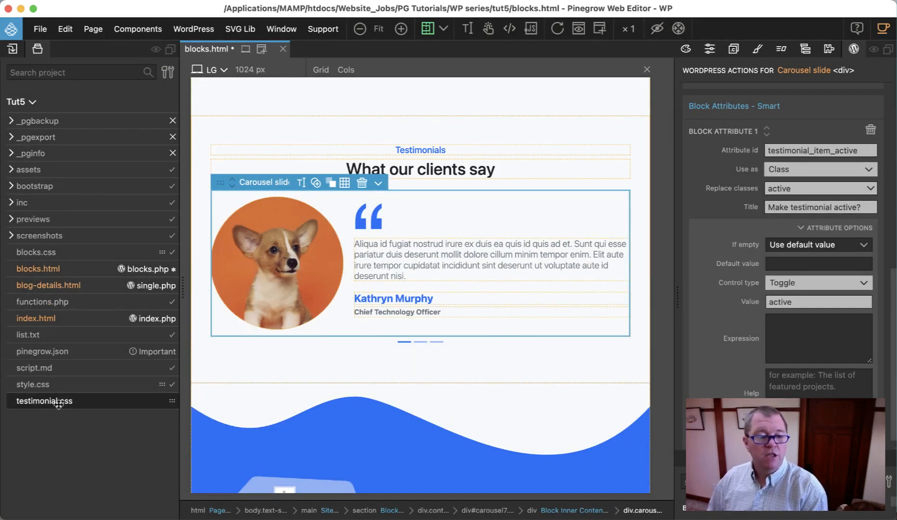
Step: Open testimonial.css in the code editor and paste the copied carousel show-slides rules into it
{"action": "double_click", "coordinate": [58, 401]}
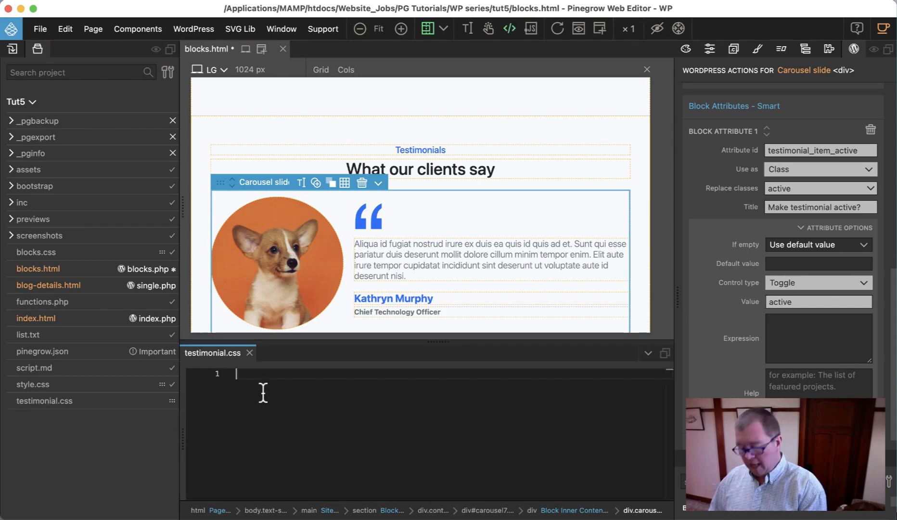
{"action": "key", "text": "super+v"}
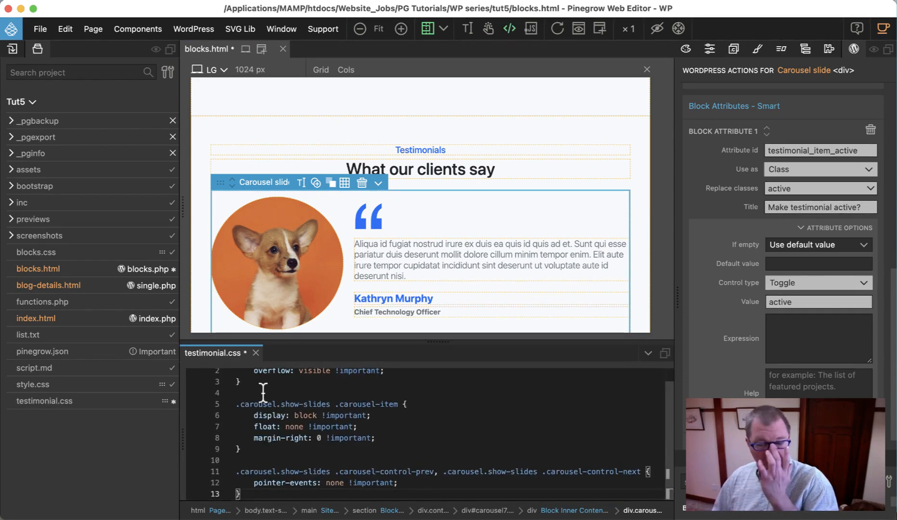
{"action": "scroll", "coordinate": [308, 423], "scroll_direction": "up", "scroll_amount": 1}
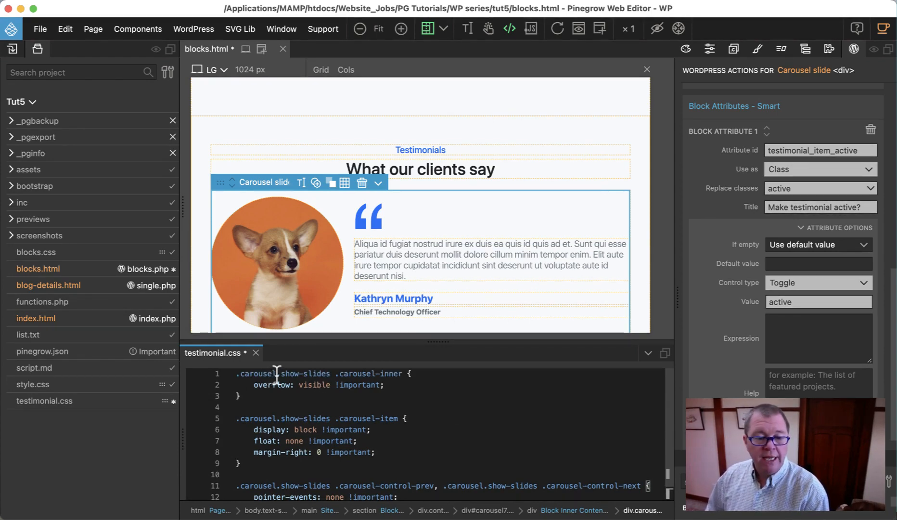
{"action": "mouse_move", "coordinate": [276, 378]}
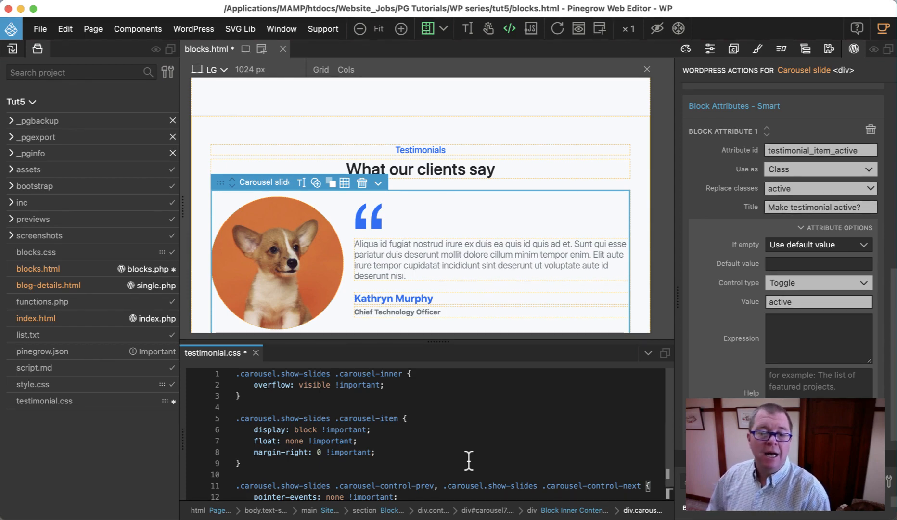
Step: Add the Block Attributes action to the Testimonials Carousel element, div#carousel7
{"action": "left_click", "coordinate": [804, 50]}
{"action": "left_click", "coordinate": [787, 201]}
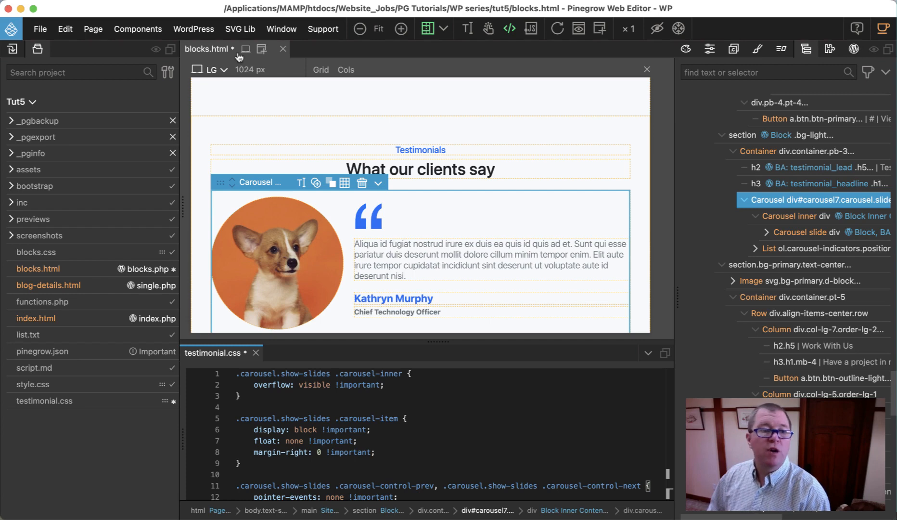
{"action": "left_click", "coordinate": [37, 49]}
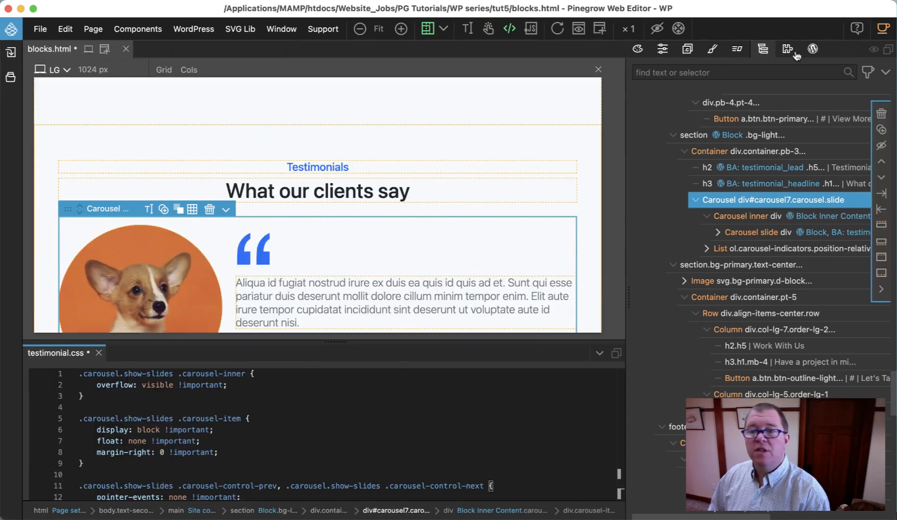
{"action": "left_click", "coordinate": [813, 49]}
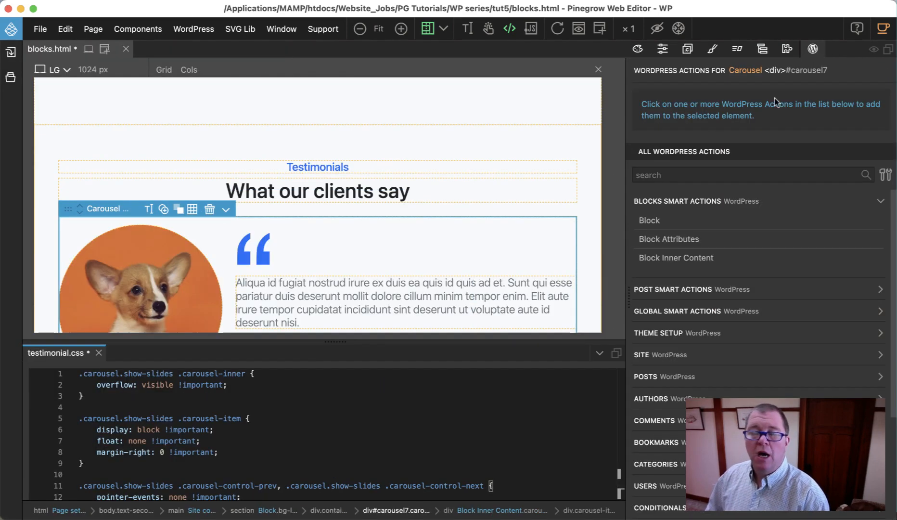
{"action": "left_click", "coordinate": [680, 239]}
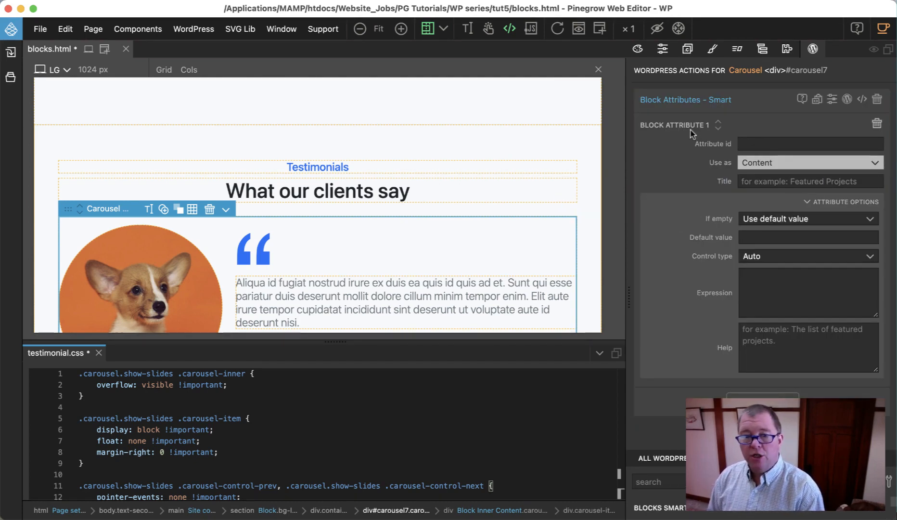
Step: Set the new block attribute's id to testimonial_show_slides
{"action": "type", "text": "test"}
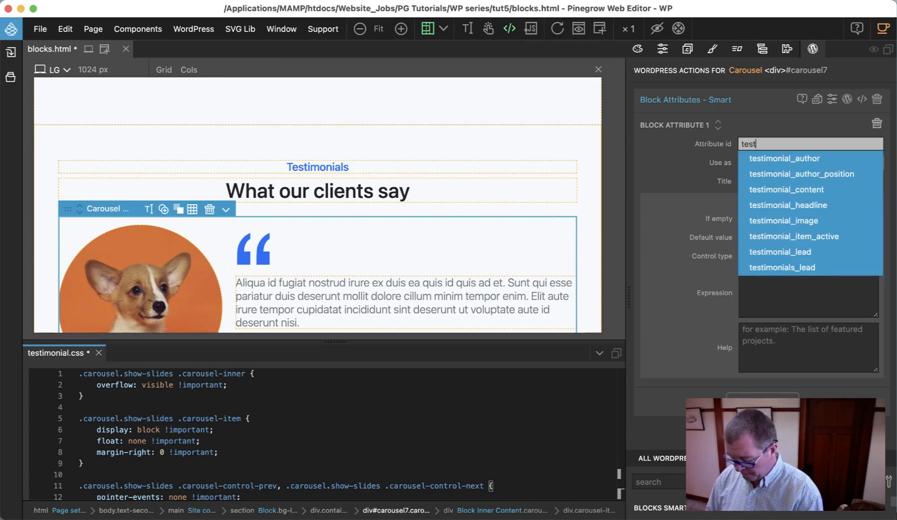
{"action": "type", "text": "imoni"}
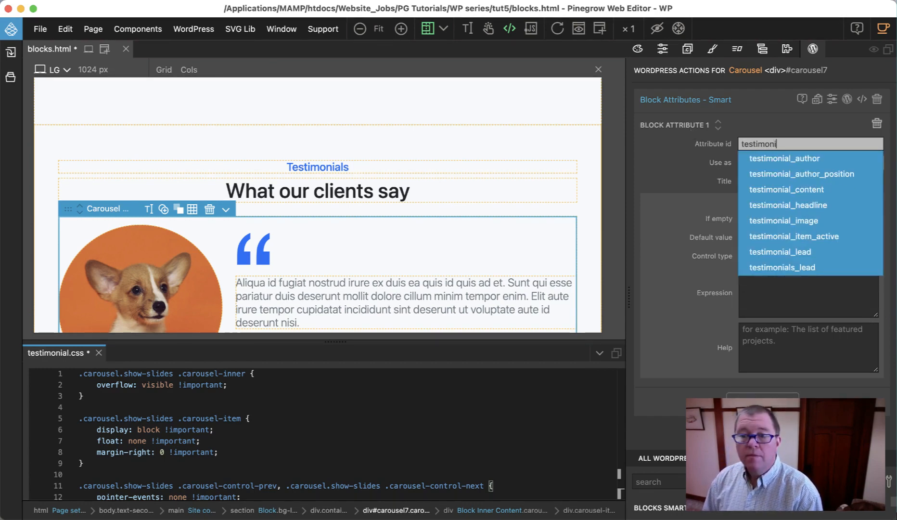
{"action": "type", "text": "al_sh"}
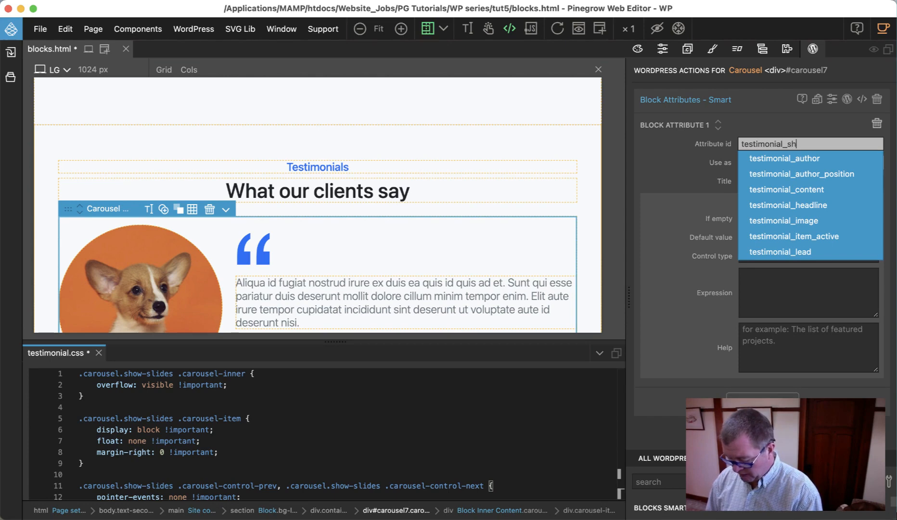
{"action": "type", "text": "ow_"}
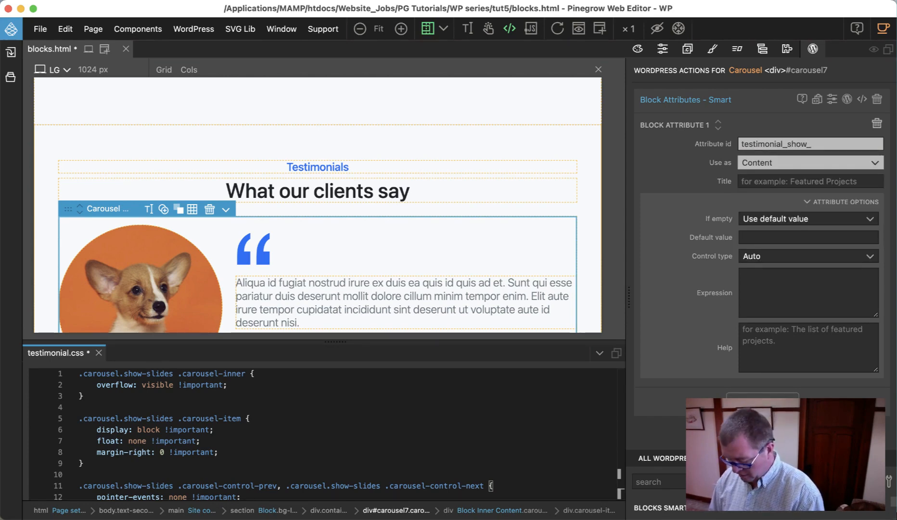
{"action": "type", "text": "slides"}
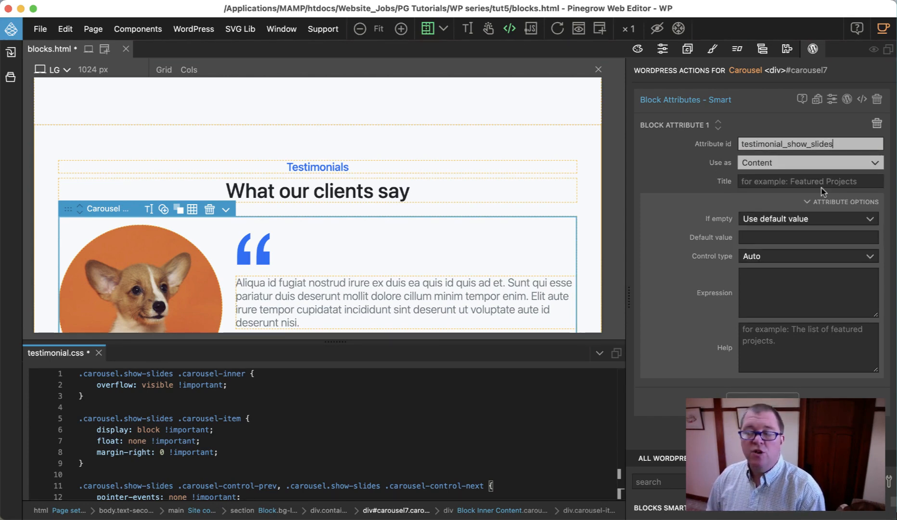
Step: Give the attribute the title "Show all testimonials?"
{"action": "left_click", "coordinate": [761, 180]}
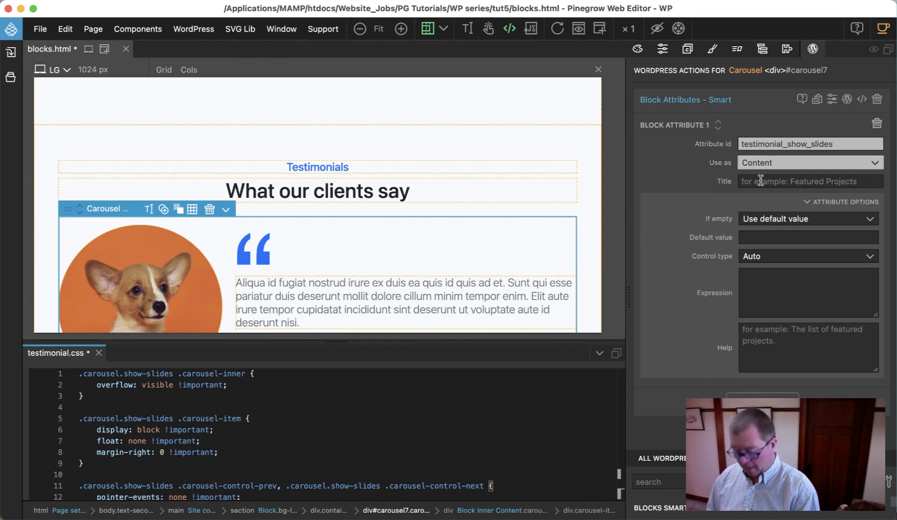
{"action": "type", "text": "Show"}
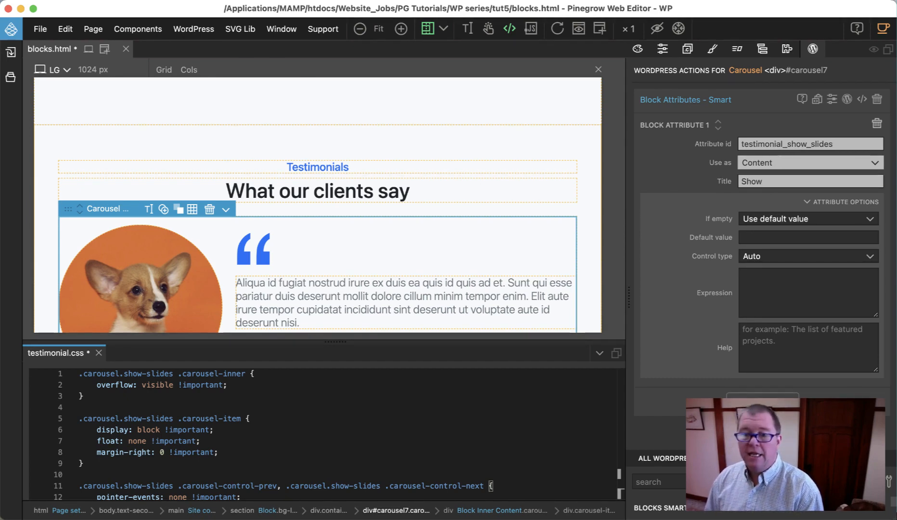
{"action": "type", "text": " all slides"}
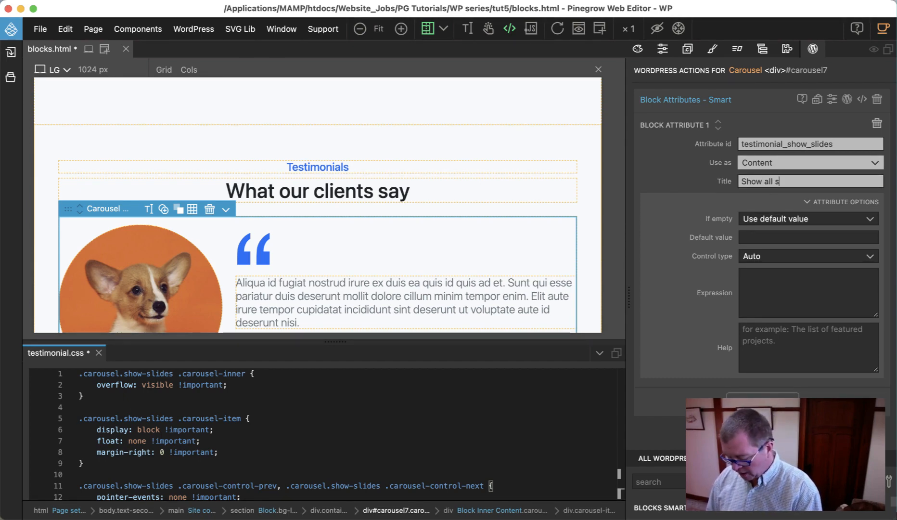
{"action": "key", "text": "BackSpace"}
{"action": "key", "text": "BackSpace"}
{"action": "key", "text": "BackSpace"}
{"action": "key", "text": "BackSpace"}
{"action": "key", "text": "BackSpace"}
{"action": "key", "text": "BackSpace"}
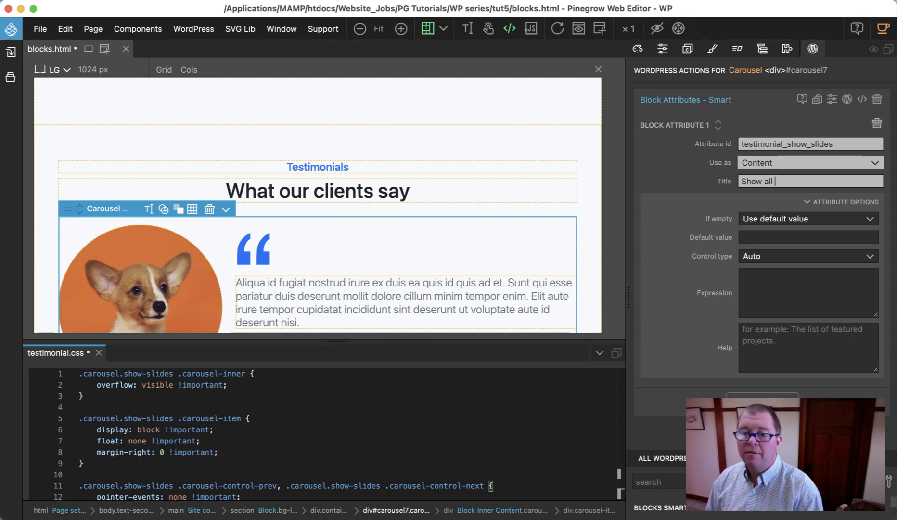
{"action": "type", "text": "testimonials"}
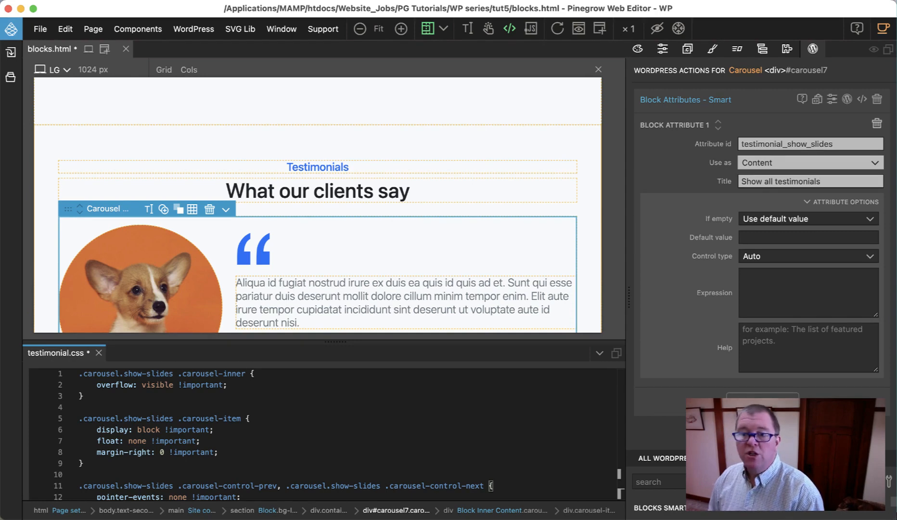
{"action": "type", "text": "?"}
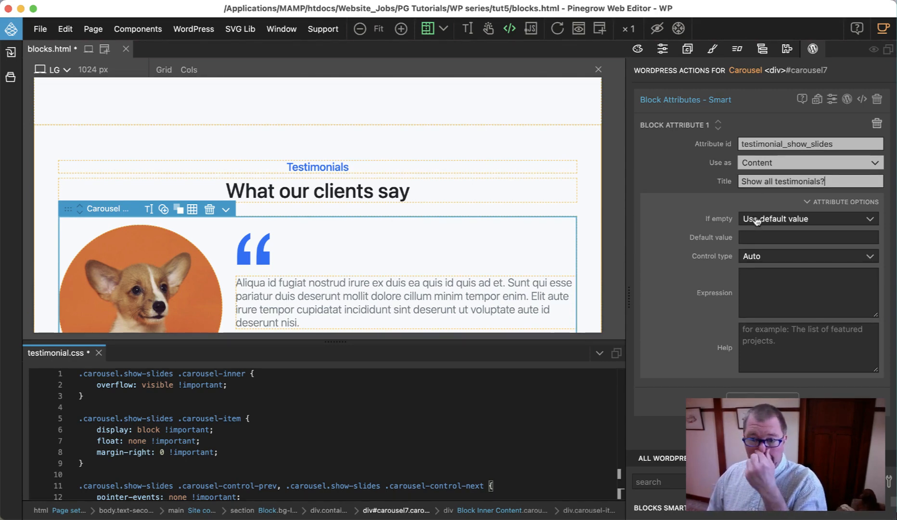
Step: Use the attribute as a Class and make its control type a Toggle
{"action": "left_click", "coordinate": [762, 258]}
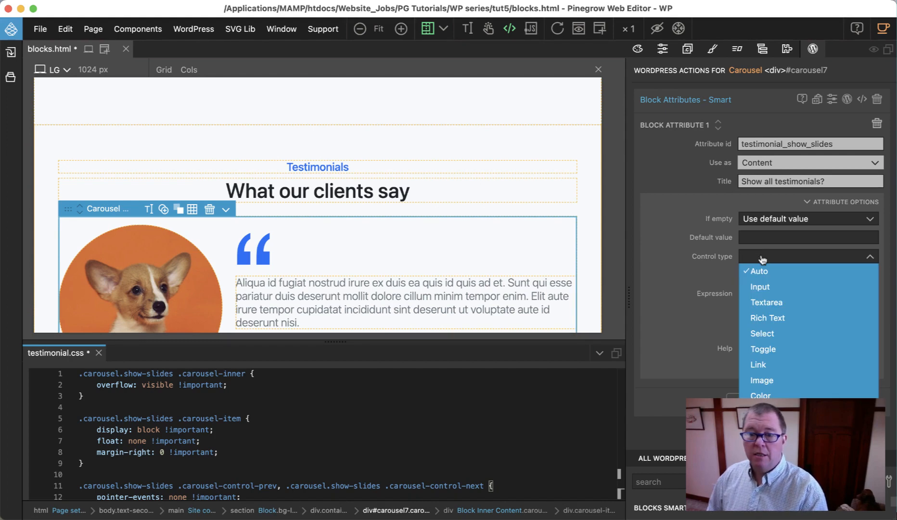
{"action": "left_click", "coordinate": [763, 258]}
{"action": "left_click", "coordinate": [778, 164]}
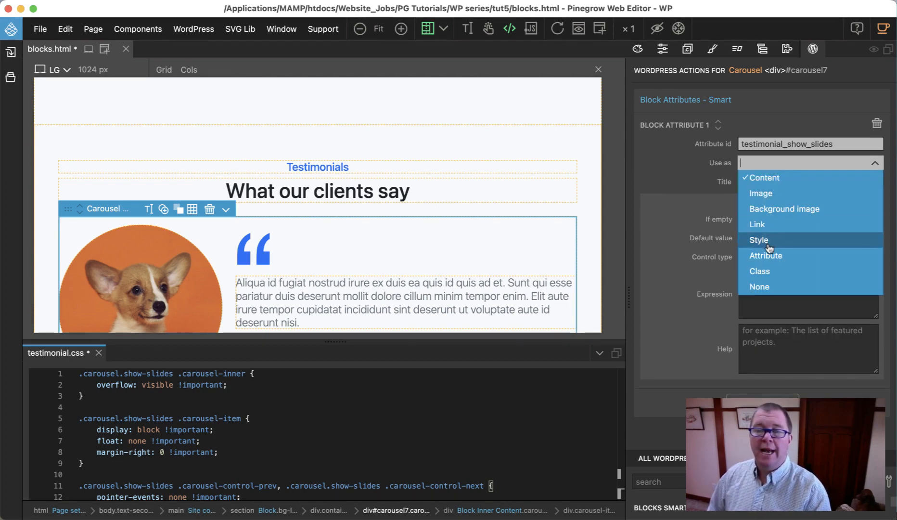
{"action": "left_click", "coordinate": [768, 272]}
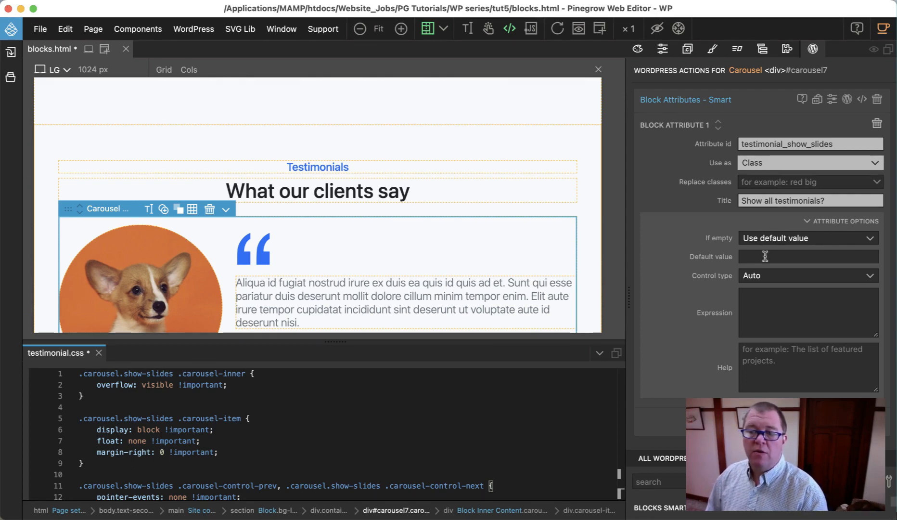
{"action": "left_click", "coordinate": [768, 283]}
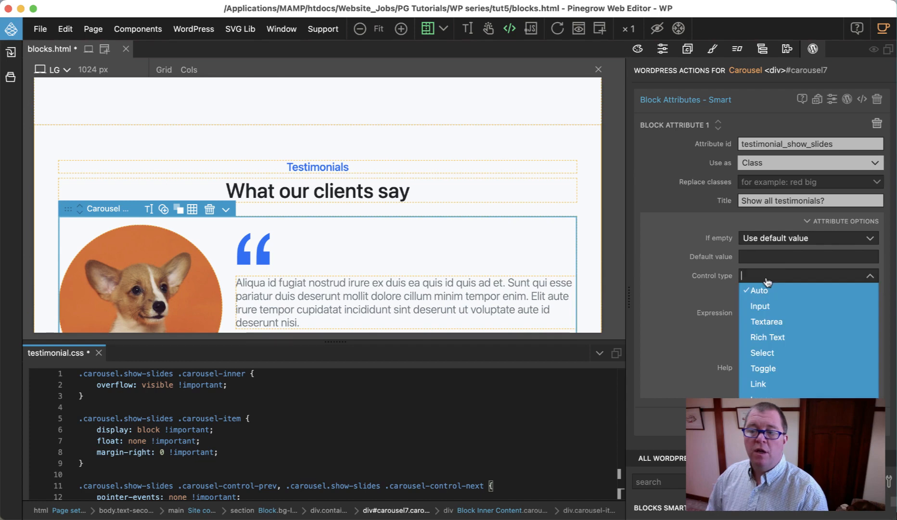
{"action": "left_click", "coordinate": [766, 366]}
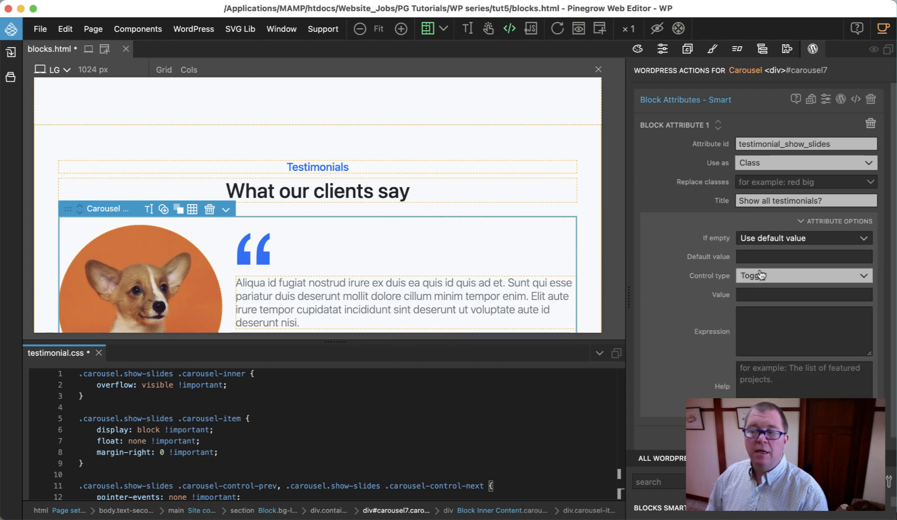
Step: Set the toggle's value to show-slides and save testimonial.css
{"action": "left_click", "coordinate": [752, 296]}
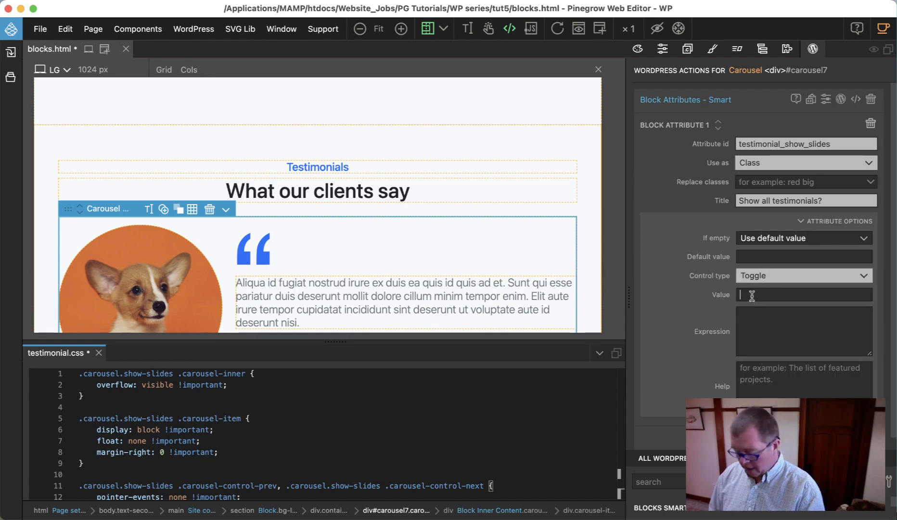
{"action": "type", "text": "sho"}
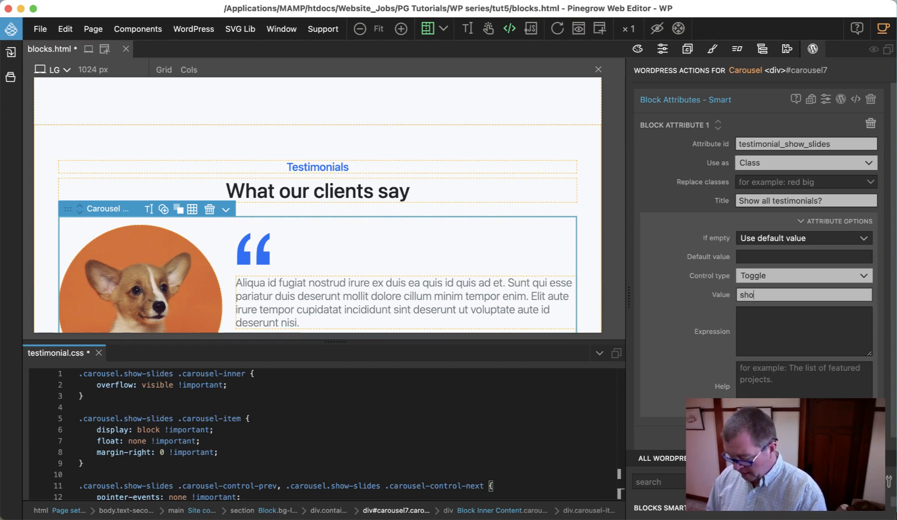
{"action": "type", "text": "w-slides"}
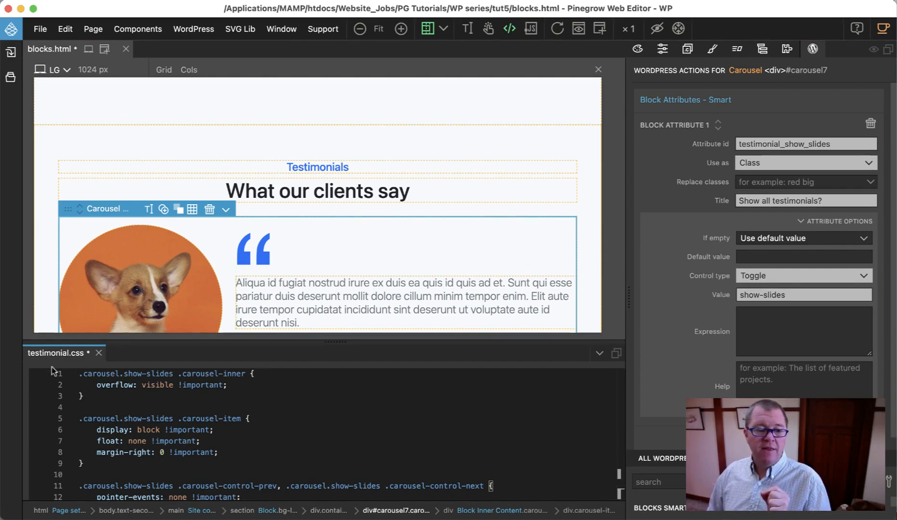
{"action": "left_click", "coordinate": [324, 429]}
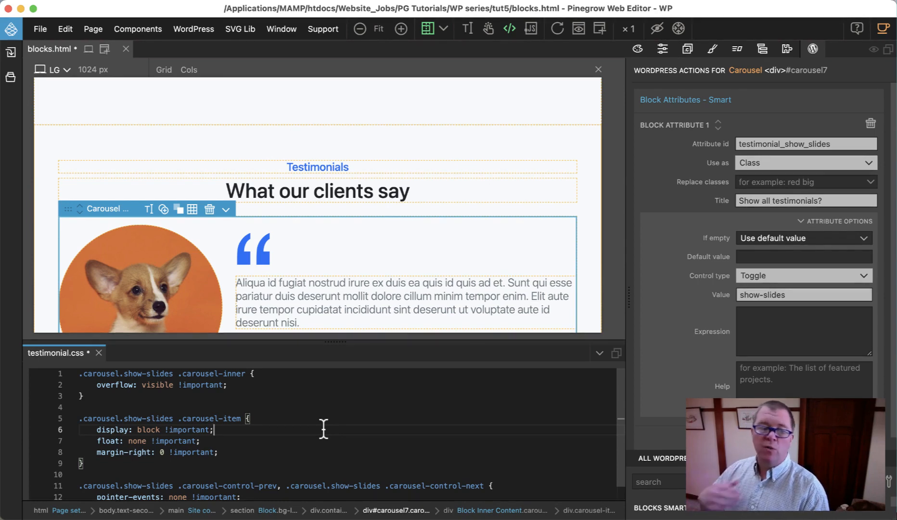
{"action": "key", "text": "super+s"}
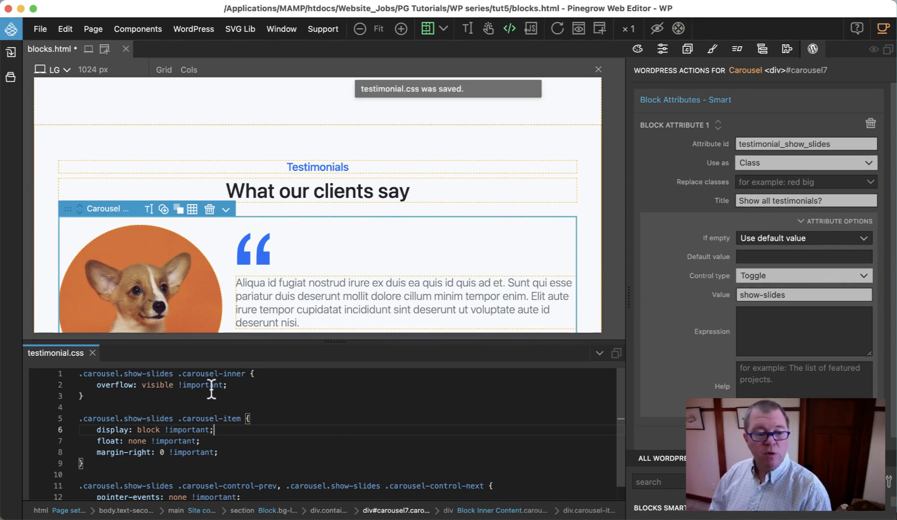
Step: Close the testimonial.css code editor and set testimonial.css as the Editor style of the Testimonial Block section
{"action": "left_click", "coordinate": [98, 352]}
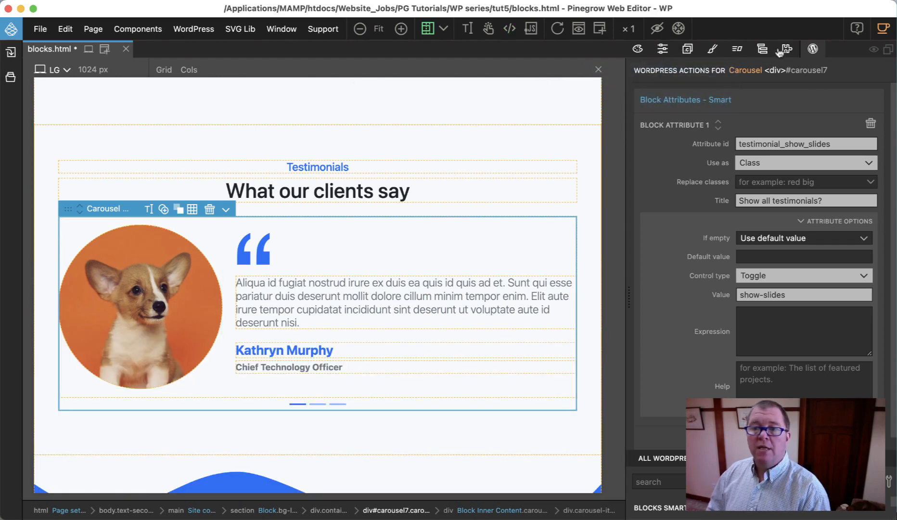
{"action": "left_click", "coordinate": [762, 48]}
{"action": "scroll", "coordinate": [784, 173], "scroll_direction": "up", "scroll_amount": 1}
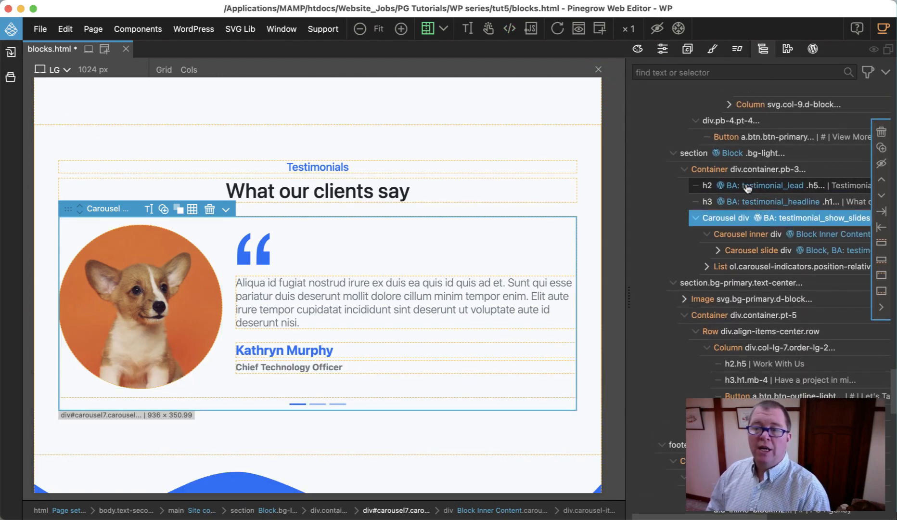
{"action": "left_click", "coordinate": [733, 154]}
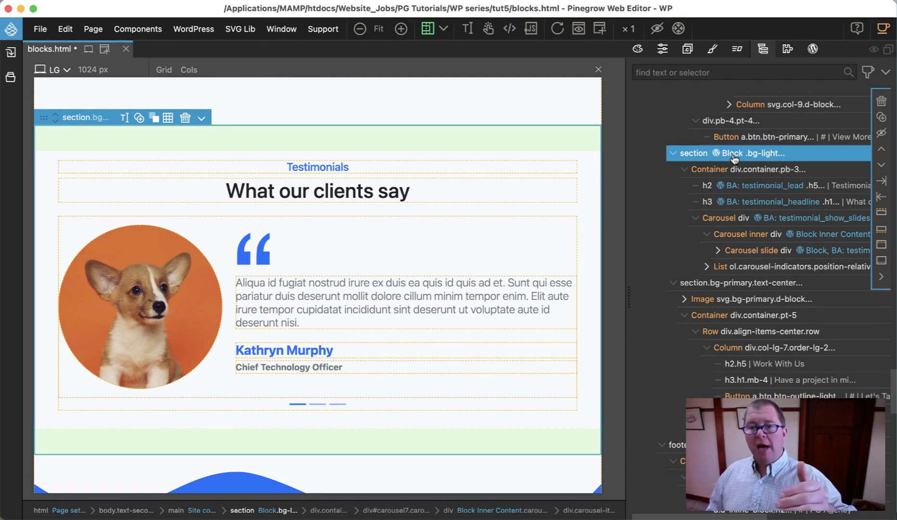
{"action": "left_click", "coordinate": [811, 49]}
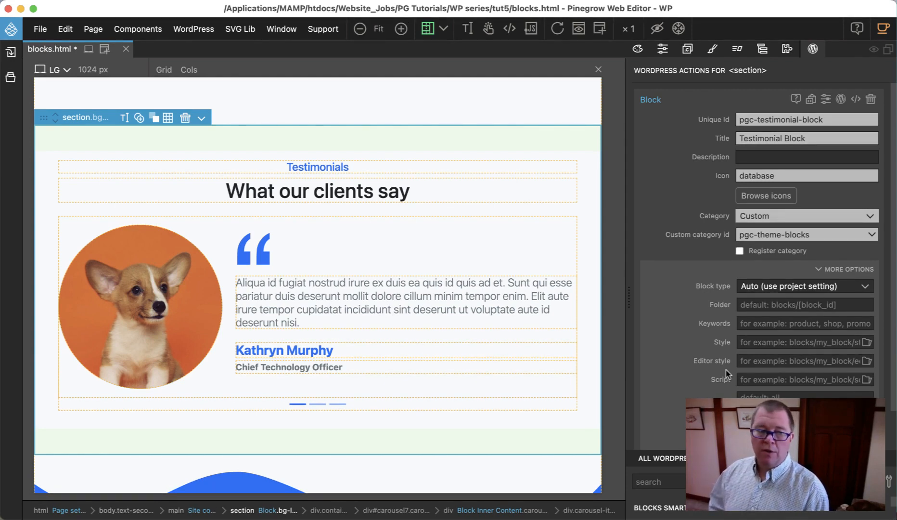
{"action": "left_click", "coordinate": [866, 361]}
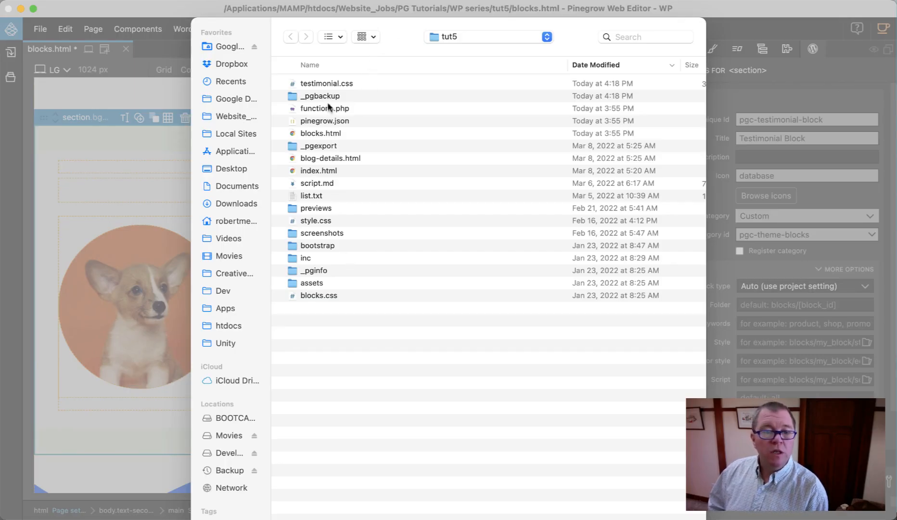
{"action": "left_click", "coordinate": [350, 83]}
{"action": "key", "text": "Return"}
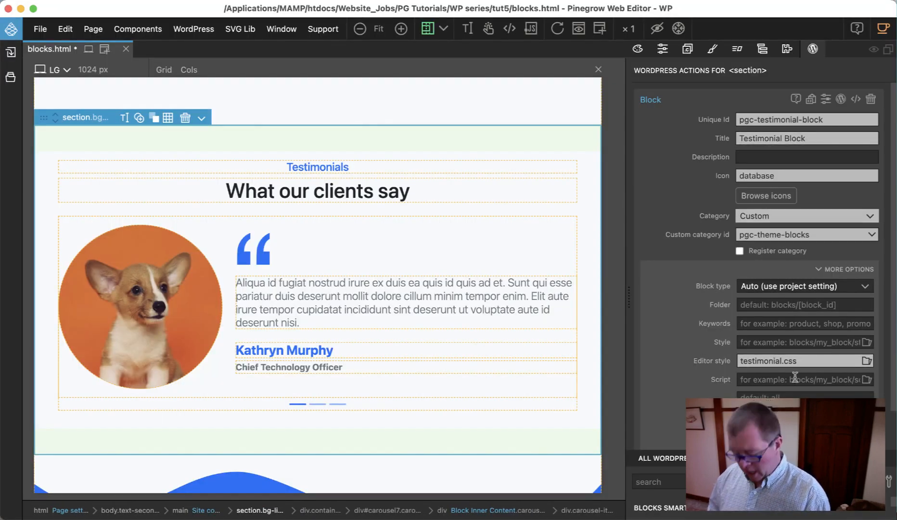
Step: Save blocks.html and overwrite the exported testimonial.css in the PGConversion theme folder
{"action": "key", "text": "super+s"}
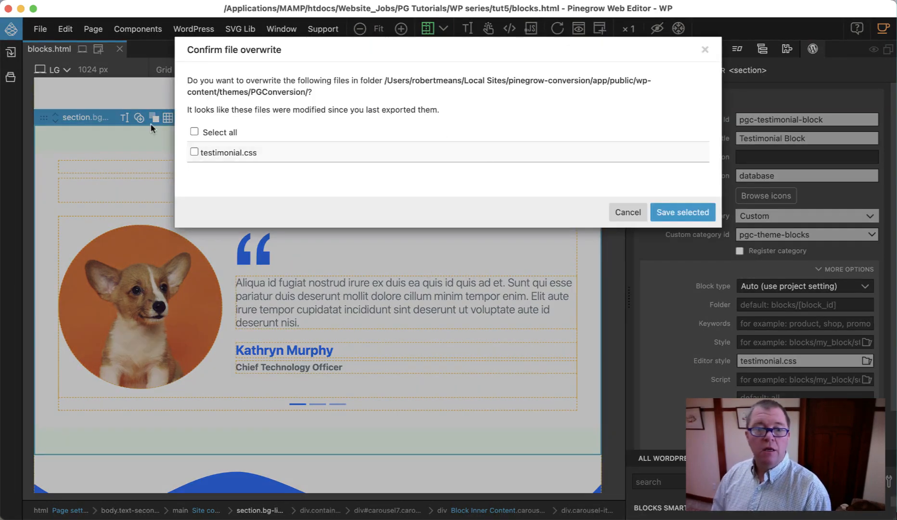
{"action": "left_click", "coordinate": [194, 132]}
{"action": "left_click", "coordinate": [678, 212]}
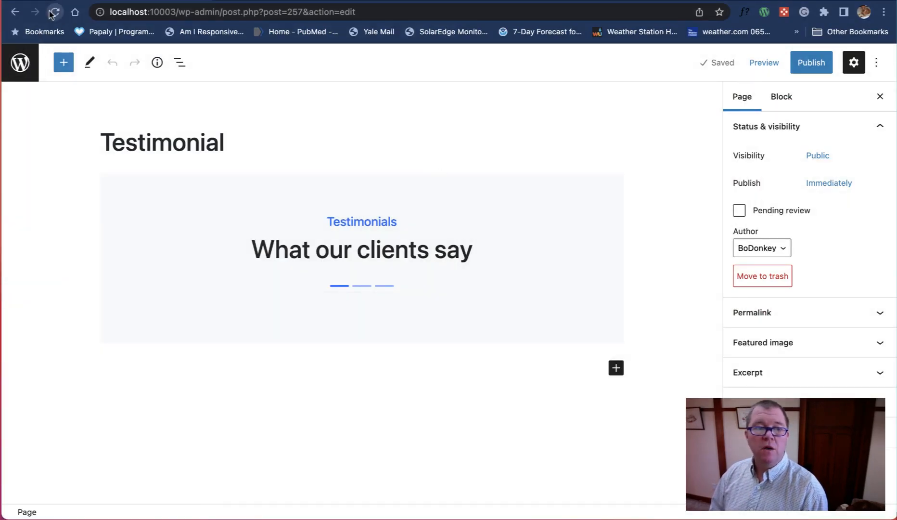
Step: Switch to the WordPress page editor in the browser, reload the page and enable "Show all testimonials?" for the Testimonial Block
{"action": "left_click", "coordinate": [53, 12]}
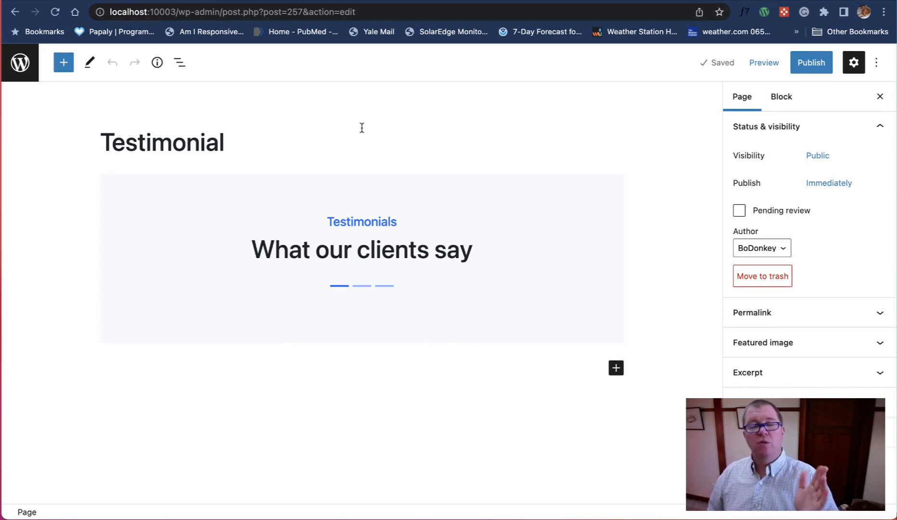
{"action": "left_click", "coordinate": [550, 193]}
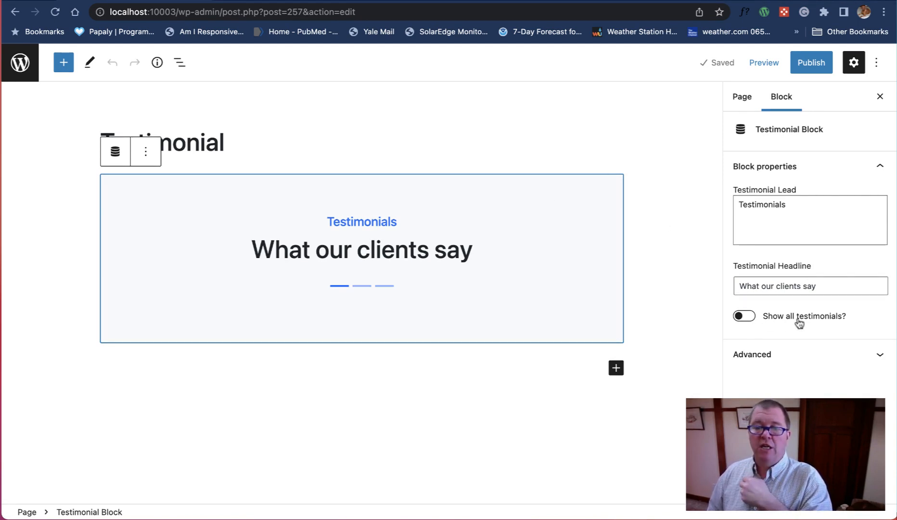
{"action": "left_click", "coordinate": [744, 316]}
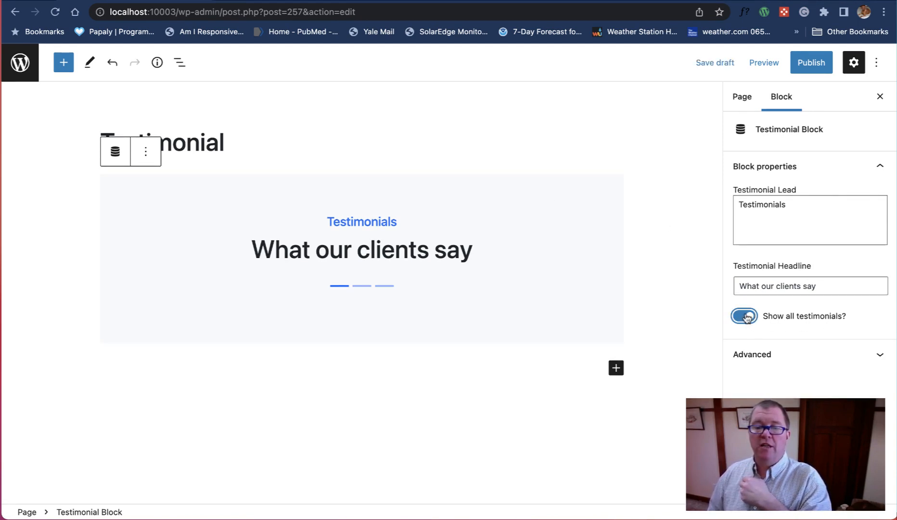
{"action": "scroll", "coordinate": [520, 222], "scroll_direction": "down", "scroll_amount": 5}
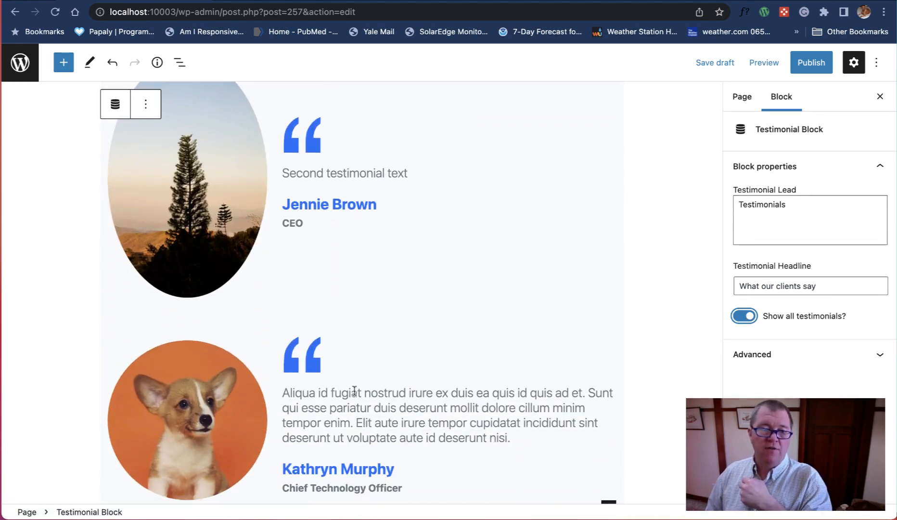
Step: Move the tree-image item with "Second testimonial text" down, below the puppy testimonial
{"action": "left_click", "coordinate": [216, 156]}
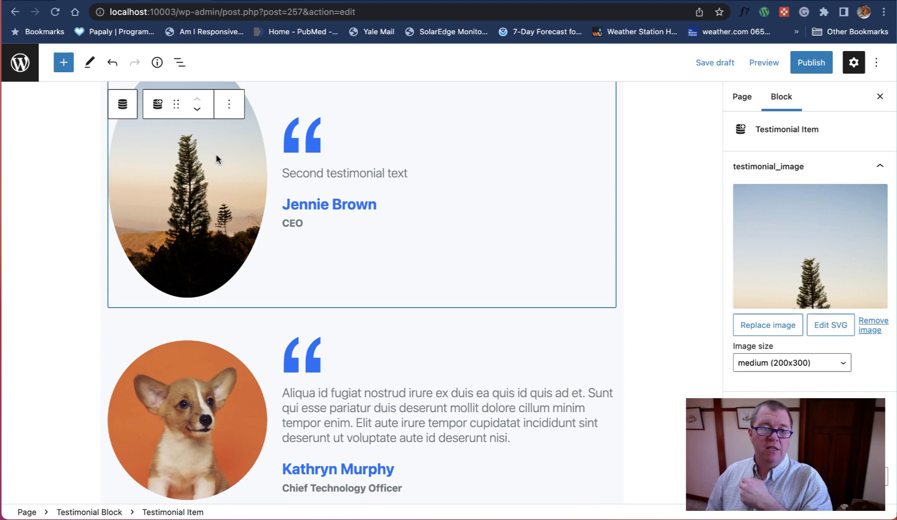
{"action": "left_click", "coordinate": [197, 109]}
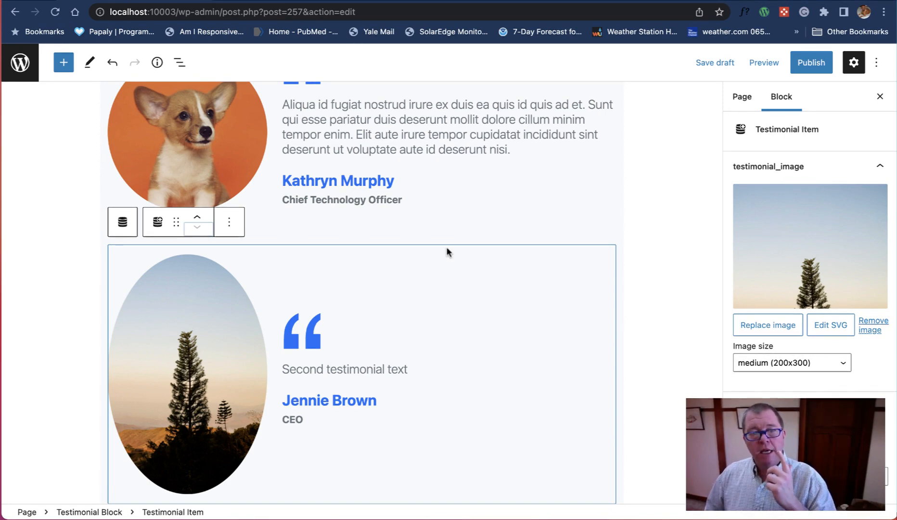
{"action": "scroll", "coordinate": [568, 258], "scroll_direction": "up", "scroll_amount": 4}
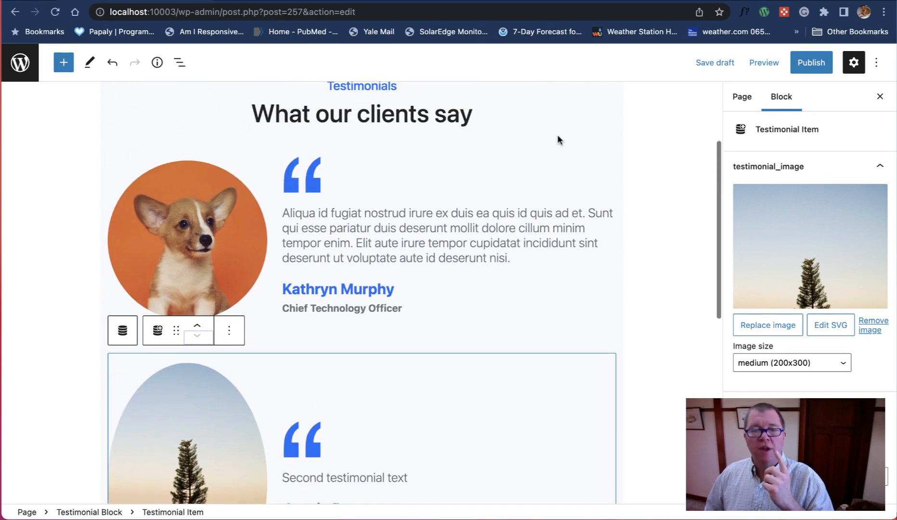
Step: Select the puppy testimonial item and enable its "Make testimonial active?" option
{"action": "double_click", "coordinate": [557, 143]}
{"action": "left_click", "coordinate": [467, 226]}
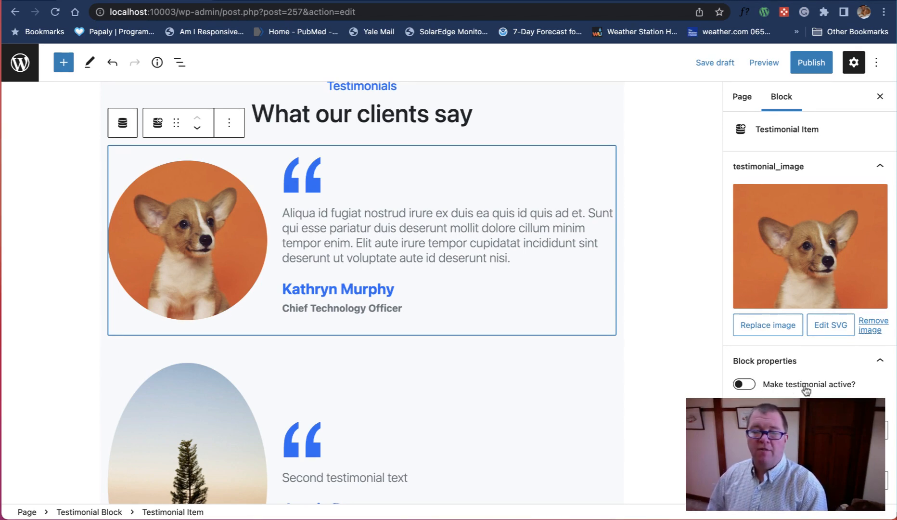
{"action": "left_click", "coordinate": [737, 386]}
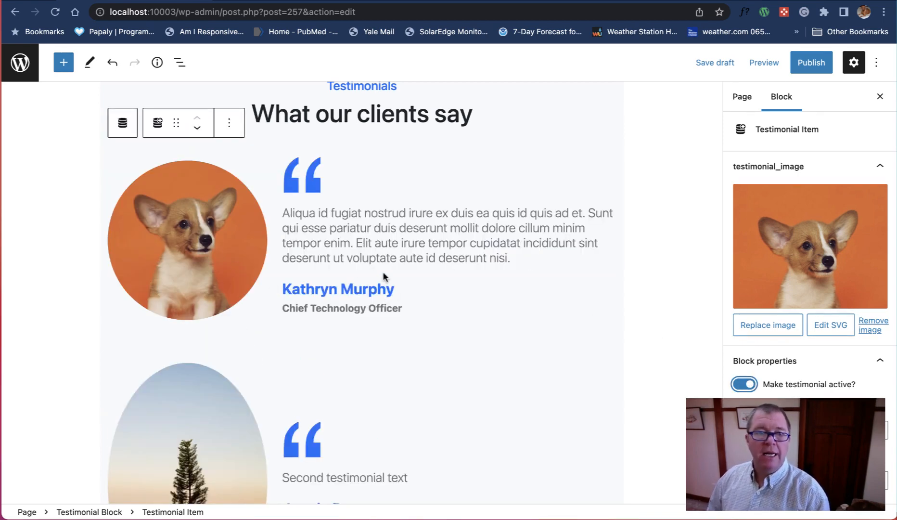
{"action": "scroll", "coordinate": [383, 273], "scroll_direction": "down", "scroll_amount": 3}
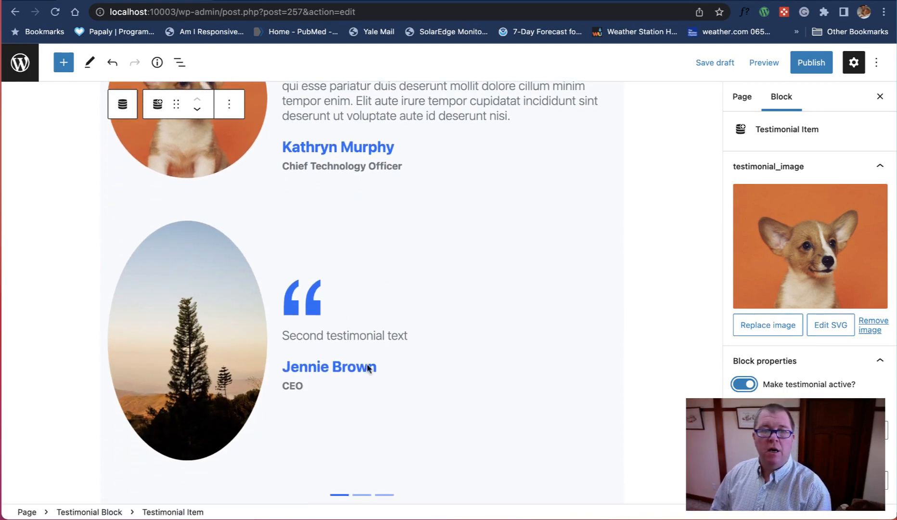
{"action": "scroll", "coordinate": [511, 288], "scroll_direction": "up", "scroll_amount": 3}
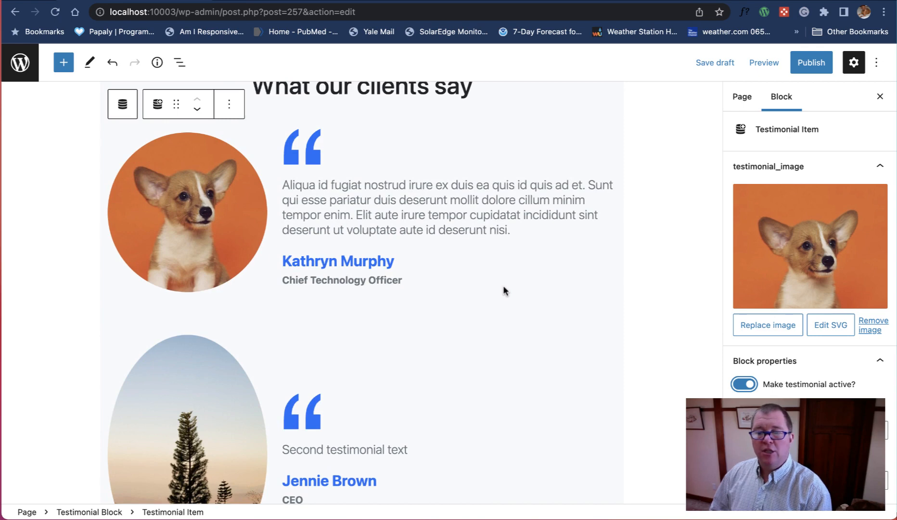
{"action": "scroll", "coordinate": [611, 296], "scroll_direction": "down", "scroll_amount": 5}
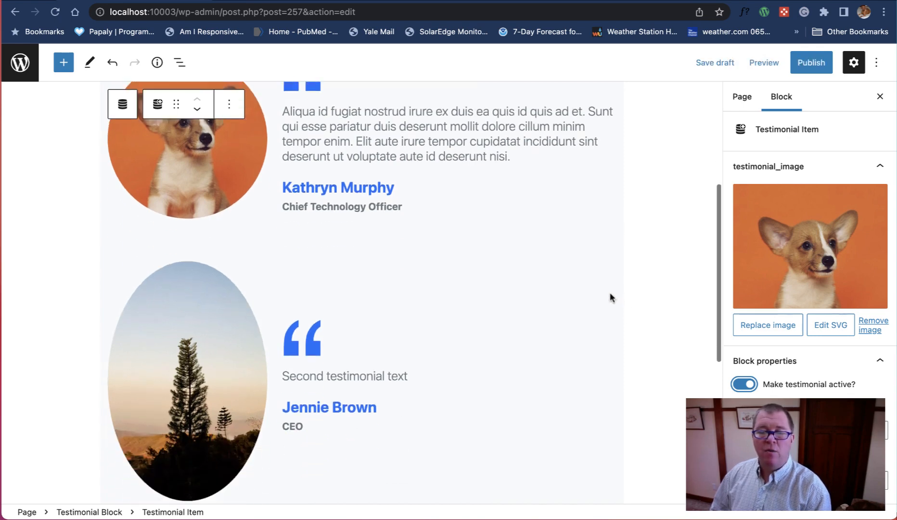
Step: Test the Testimonial Block by turning "Show all testimonials?" off and on again, checking the displayed items each time
{"action": "left_click", "coordinate": [617, 320]}
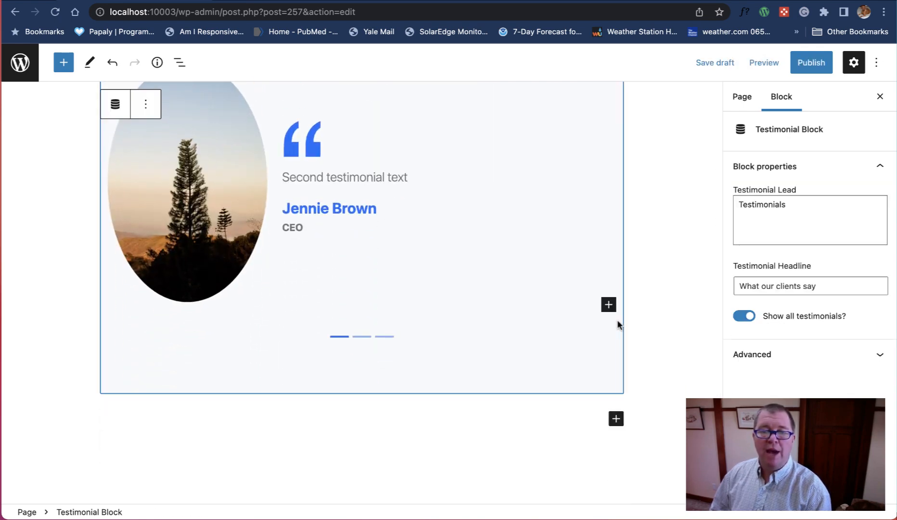
{"action": "left_click", "coordinate": [747, 318]}
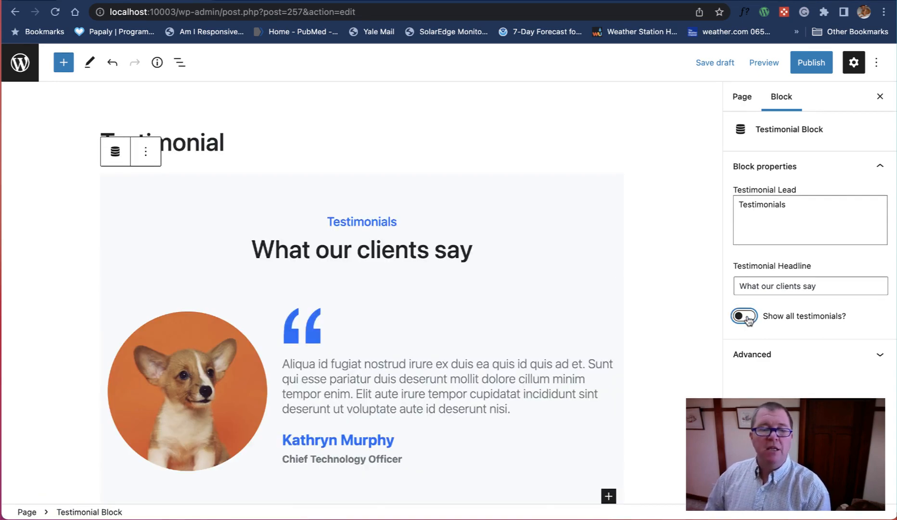
{"action": "scroll", "coordinate": [559, 273], "scroll_direction": "down", "scroll_amount": 3}
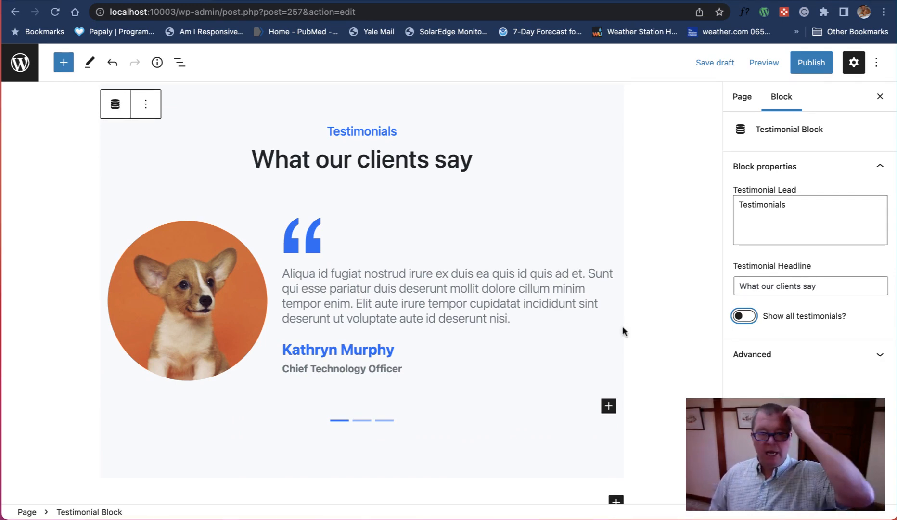
{"action": "left_click", "coordinate": [748, 316]}
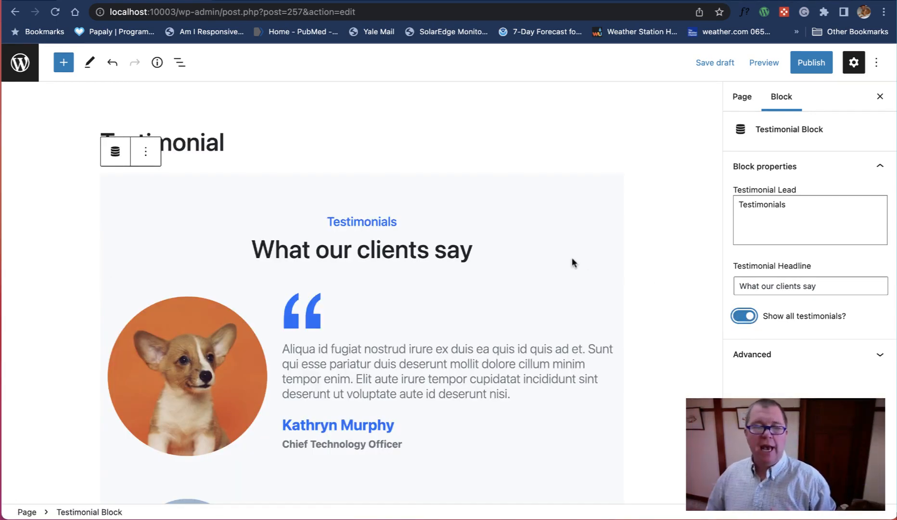
{"action": "scroll", "coordinate": [573, 262], "scroll_direction": "down", "scroll_amount": 7}
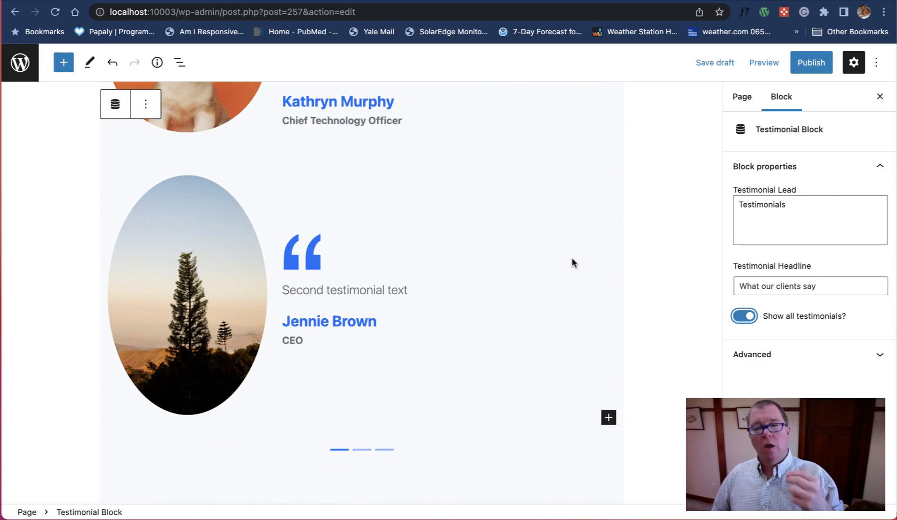
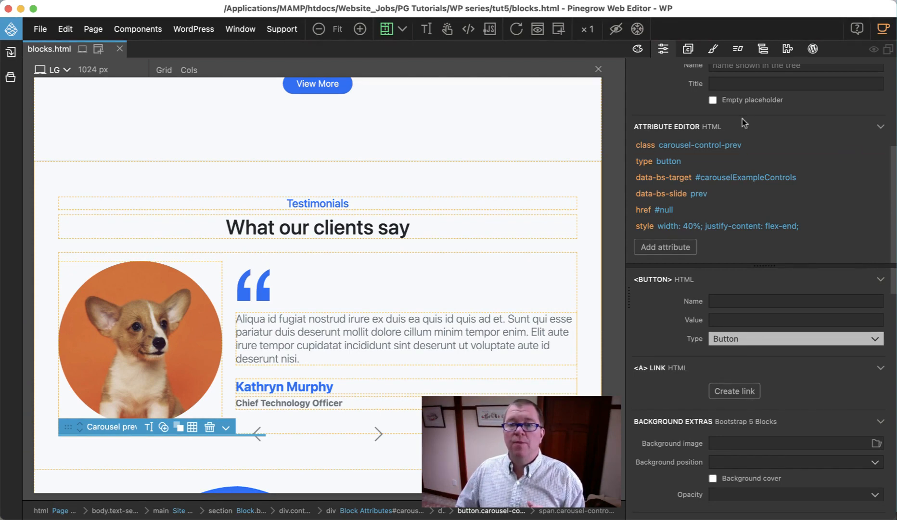
Step: Add a second block attribute with the id testimonial_id to the Testimonials Carousel div
{"action": "left_click", "coordinate": [787, 50]}
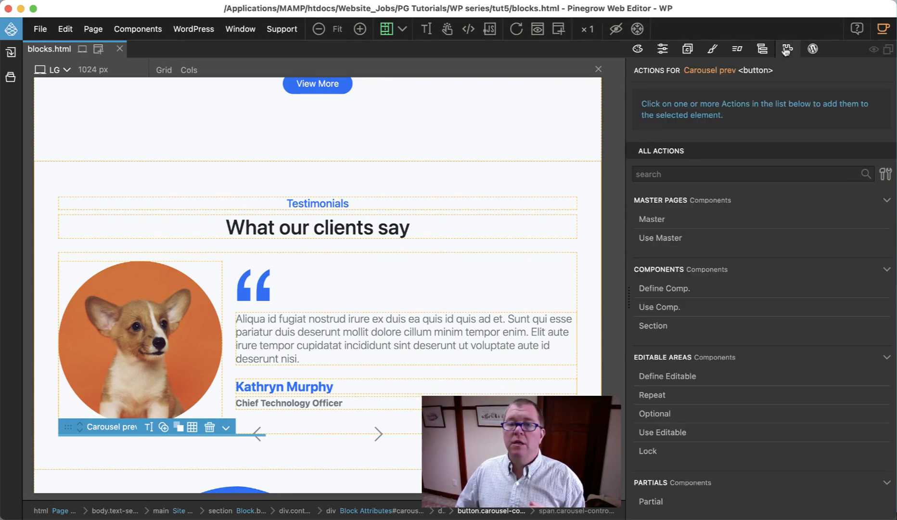
{"action": "left_click", "coordinate": [812, 49]}
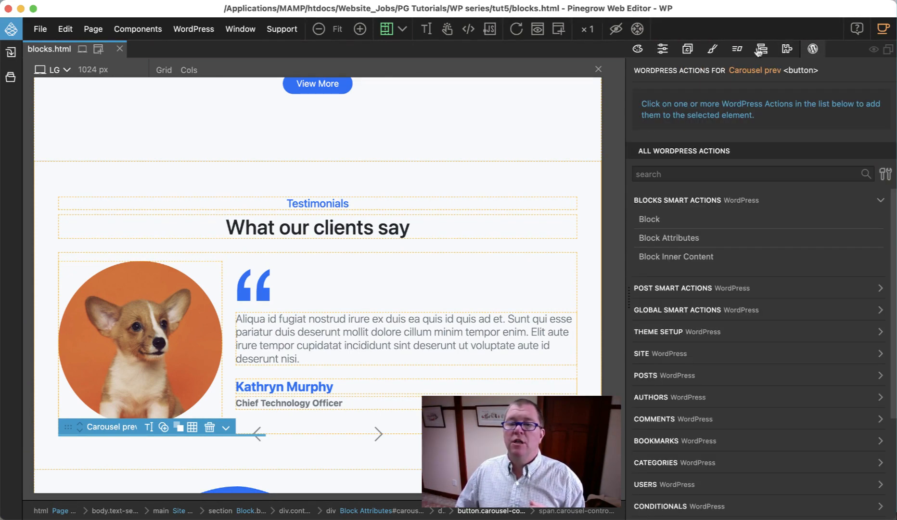
{"action": "left_click", "coordinate": [763, 49]}
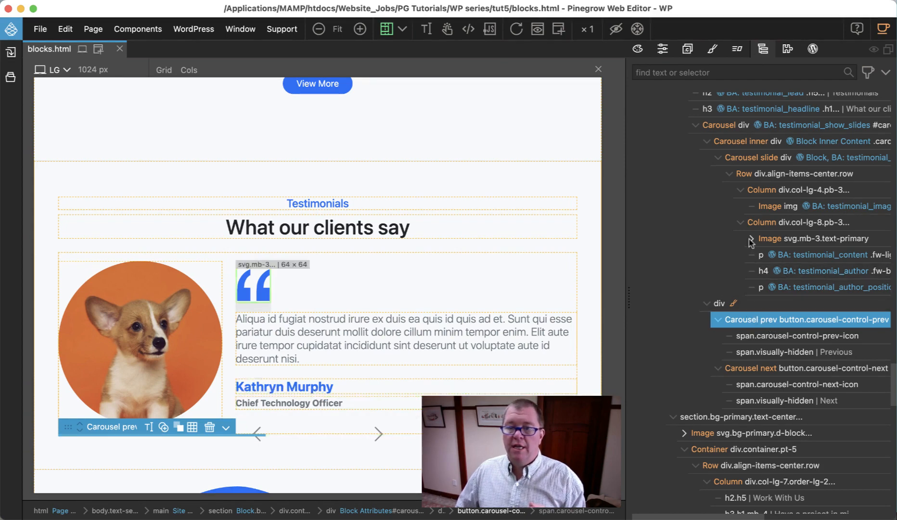
{"action": "left_click", "coordinate": [733, 126]}
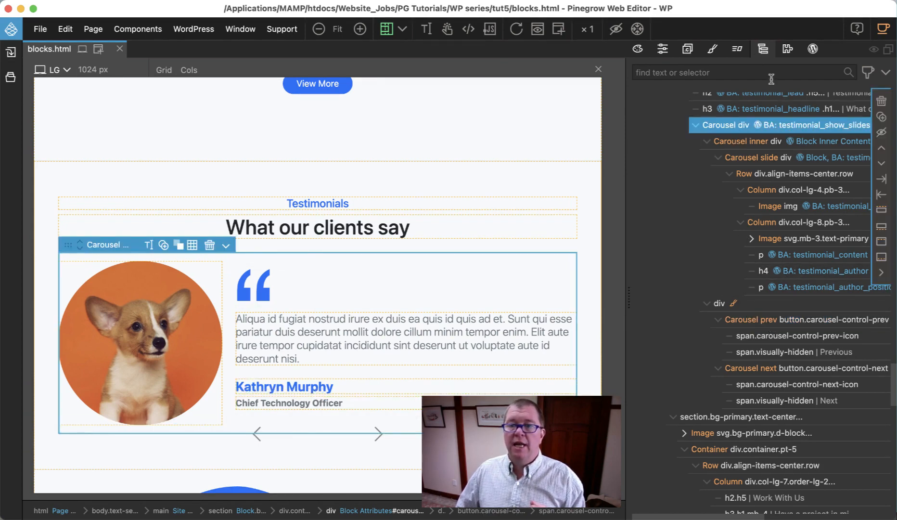
{"action": "left_click", "coordinate": [812, 49]}
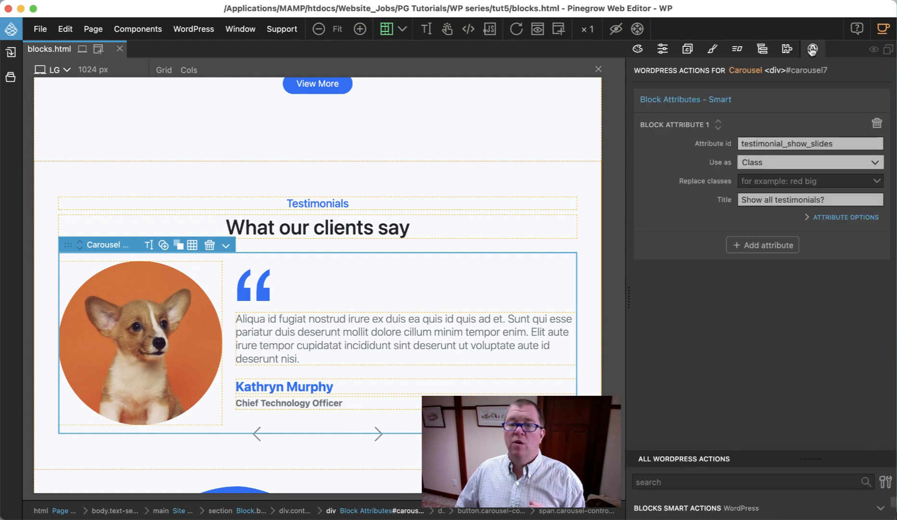
{"action": "left_click", "coordinate": [769, 246]}
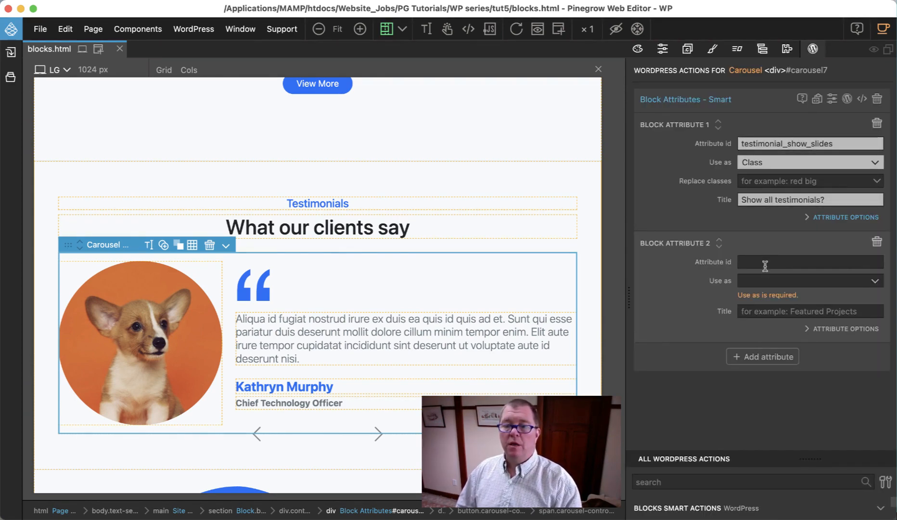
{"action": "left_click", "coordinate": [764, 263]}
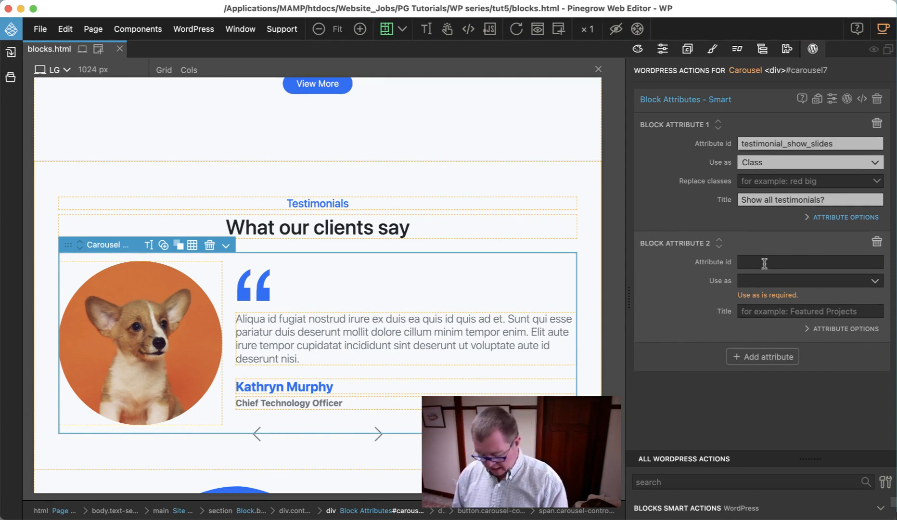
{"action": "type", "text": "testimonia"}
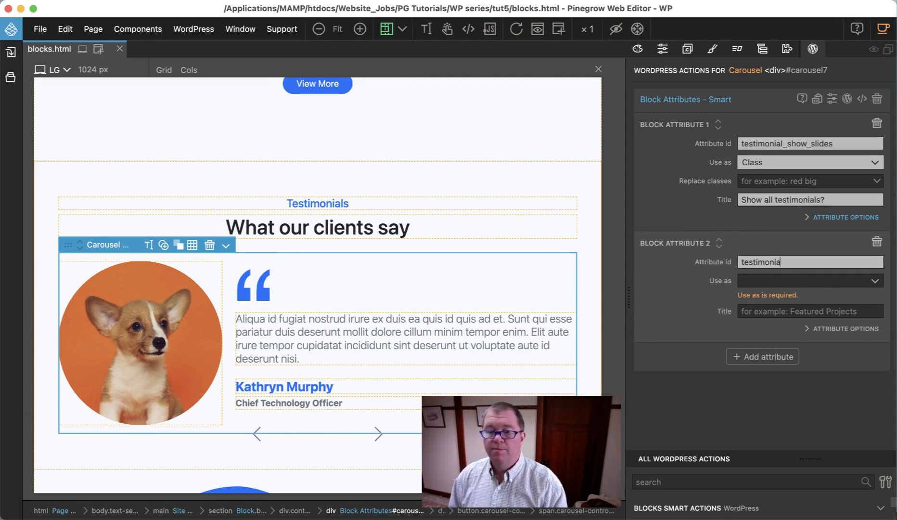
{"action": "type", "text": "l_id"}
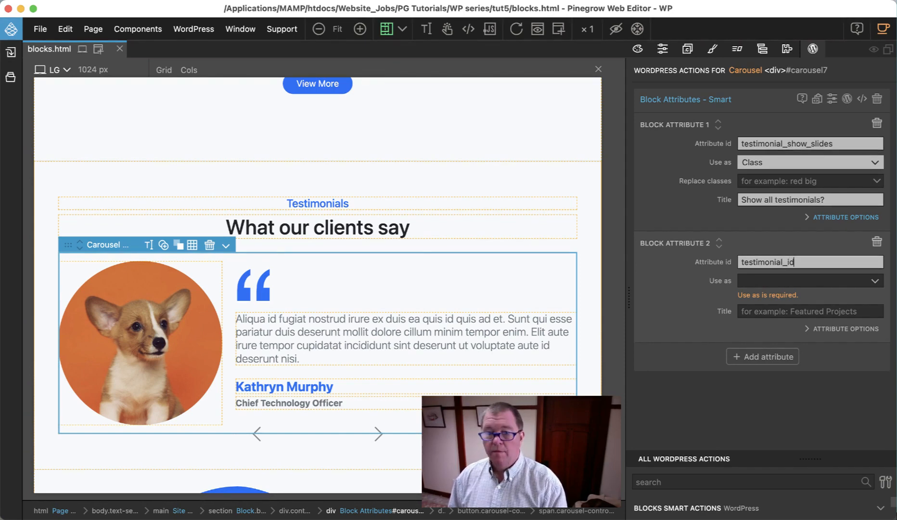
Step: Use testimonial_id as an Attribute for the element attribute id and title it "Testimonial ID"
{"action": "left_click", "coordinate": [769, 281]}
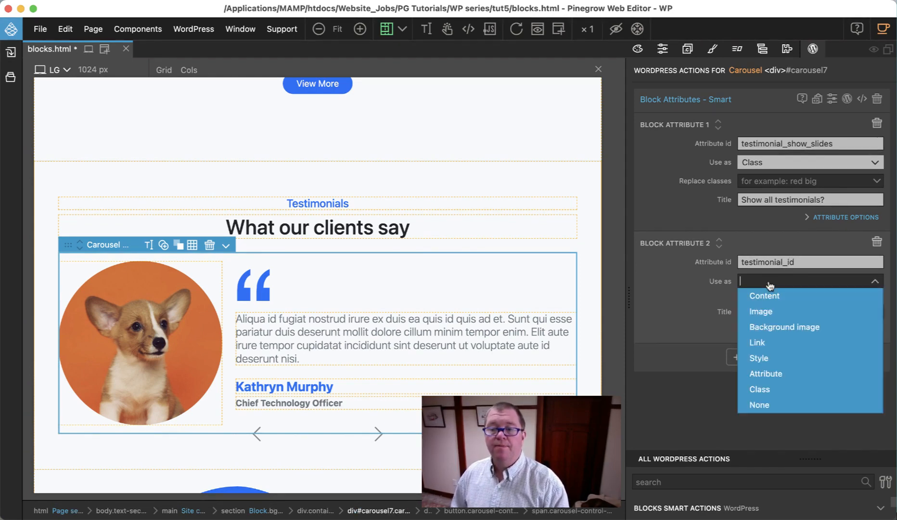
{"action": "left_click", "coordinate": [777, 378]}
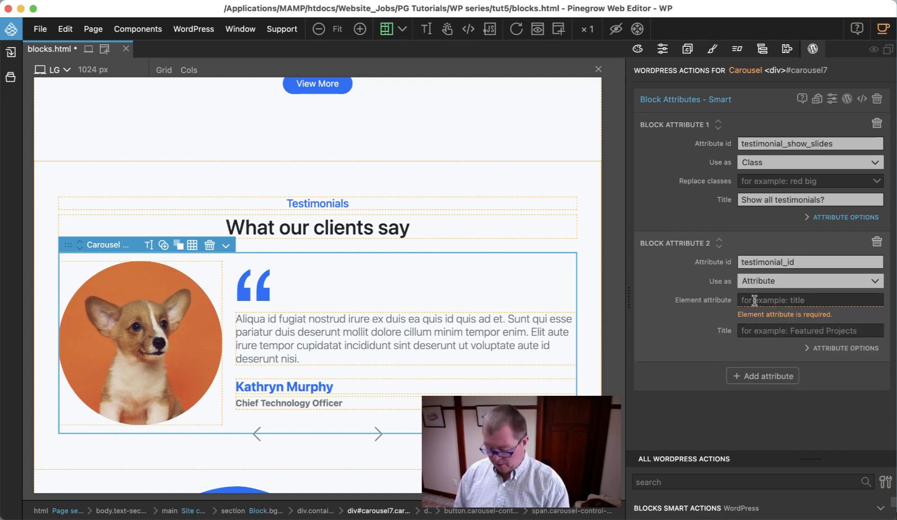
{"action": "type", "text": "id"}
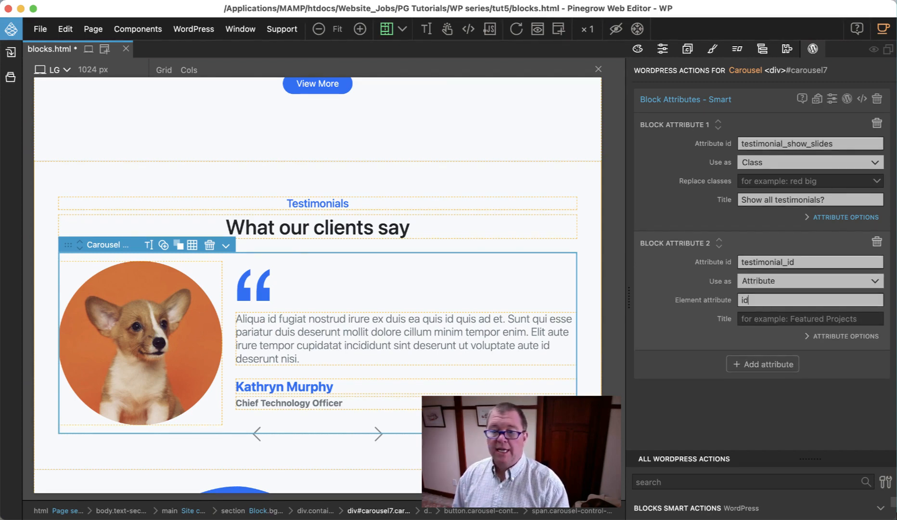
{"action": "left_click", "coordinate": [763, 319]}
{"action": "type", "text": "Te"}
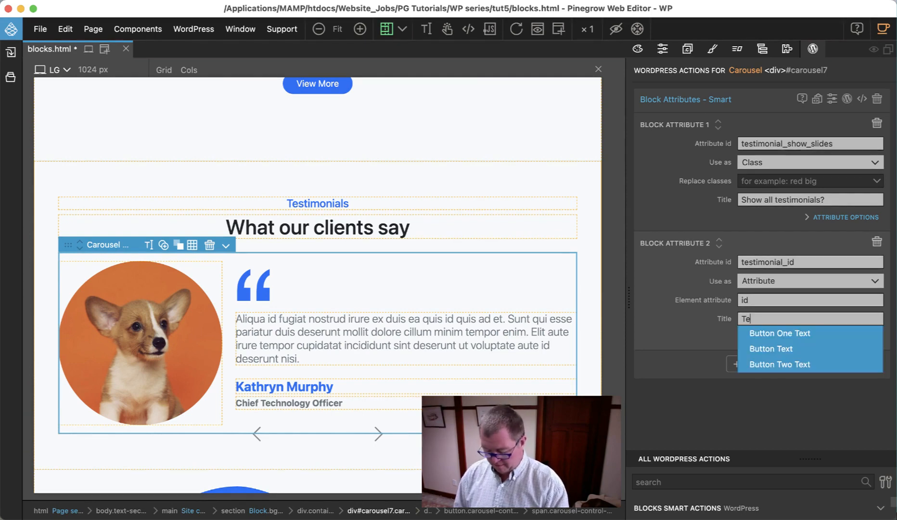
{"action": "type", "text": "stimonial "}
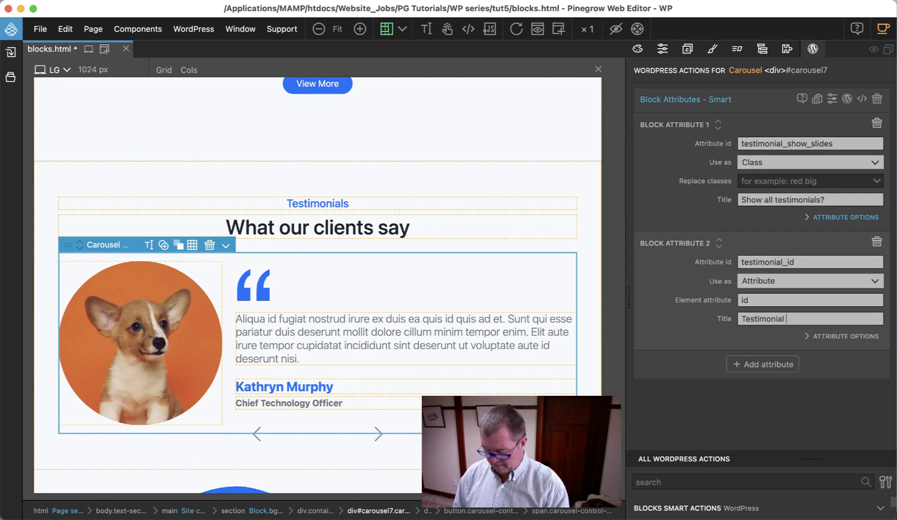
{"action": "type", "text": "ID"}
Step: Set the default value of testimonial_id to "carousel" and keep its control type on Auto
{"action": "left_click", "coordinate": [809, 336]}
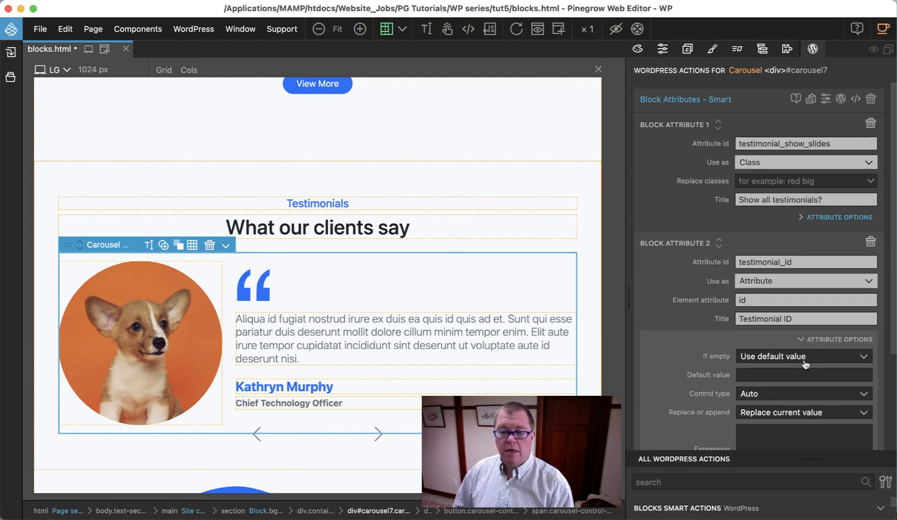
{"action": "scroll", "coordinate": [780, 388], "scroll_direction": "down", "scroll_amount": 4}
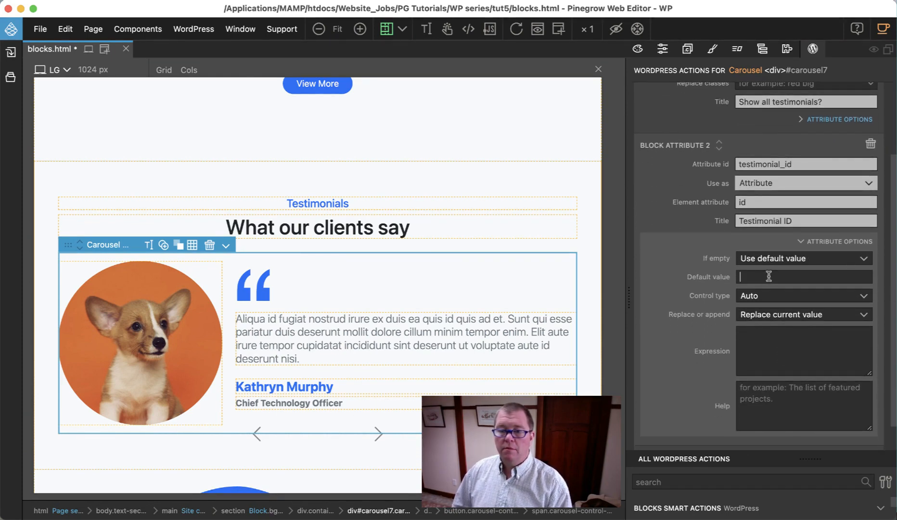
{"action": "left_click", "coordinate": [769, 276]}
{"action": "type", "text": "ca"}
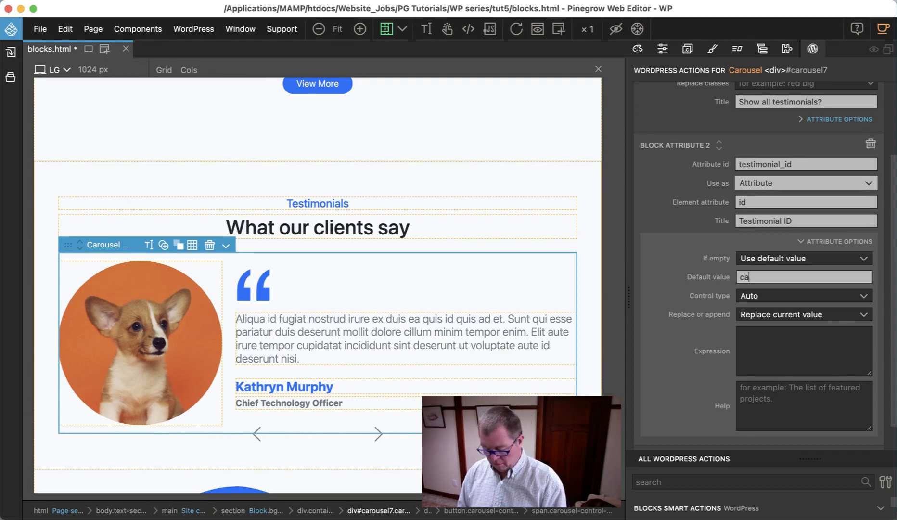
{"action": "type", "text": "rousel"}
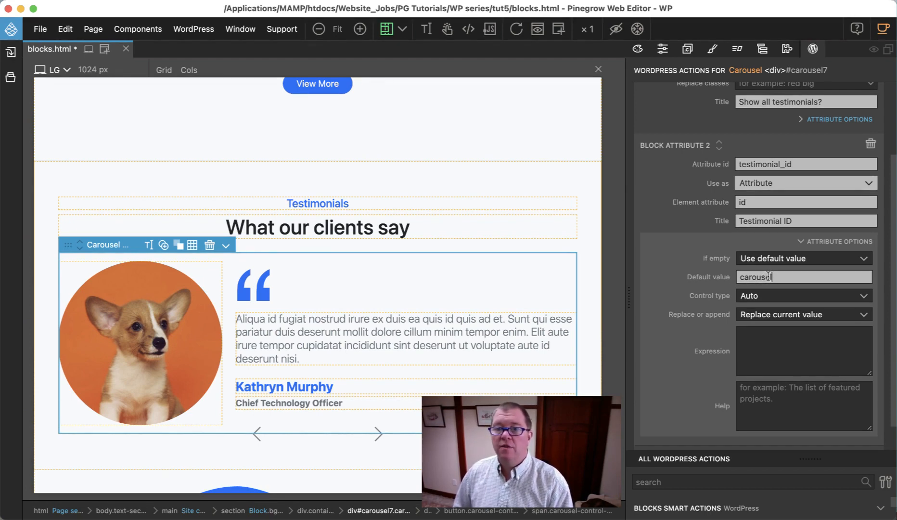
{"action": "left_click", "coordinate": [761, 302]}
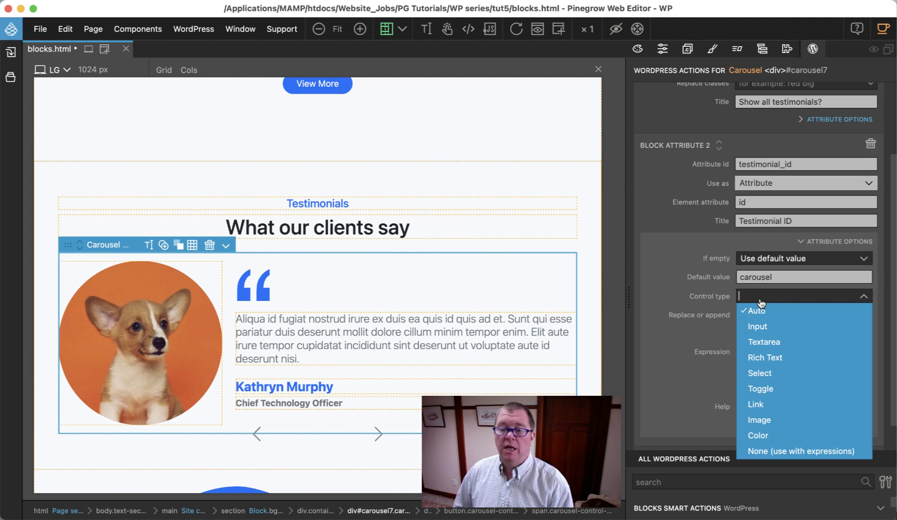
{"action": "left_click", "coordinate": [759, 309]}
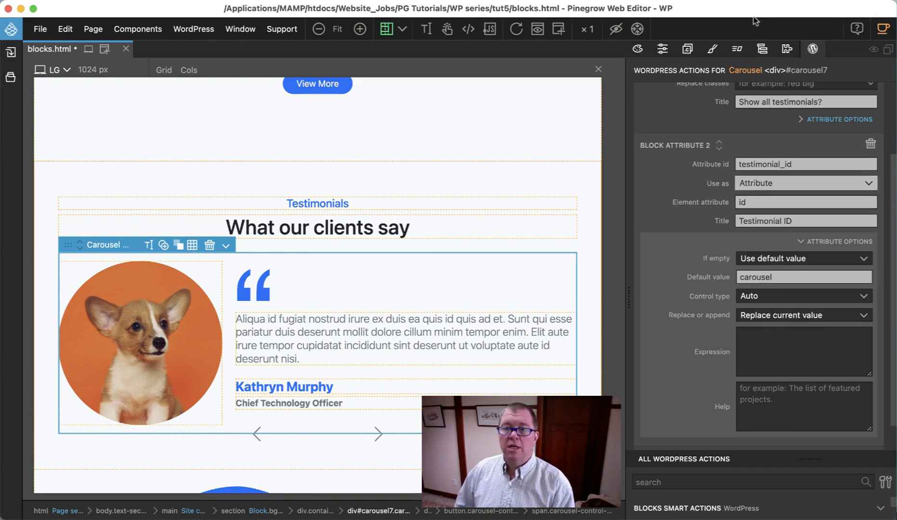
Step: Change the Carousel div's HTML id to "carousel"
{"action": "left_click", "coordinate": [763, 50]}
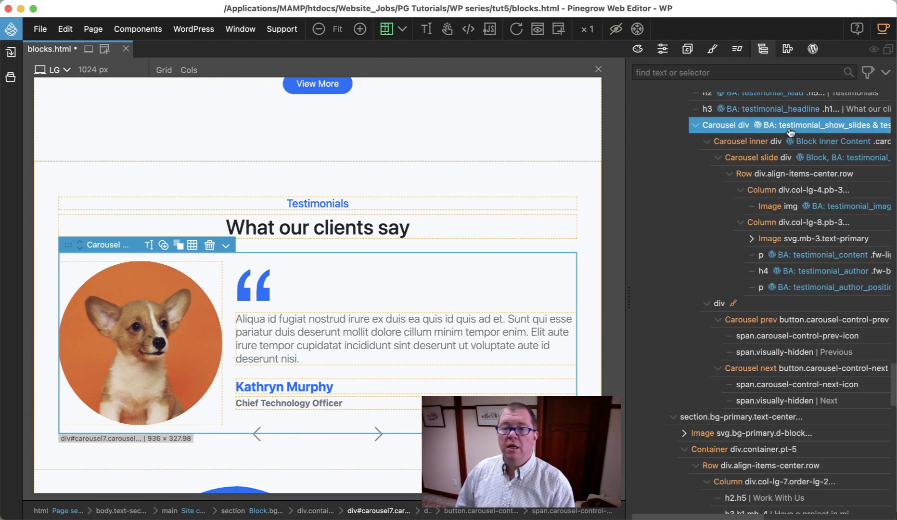
{"action": "left_click", "coordinate": [663, 48]}
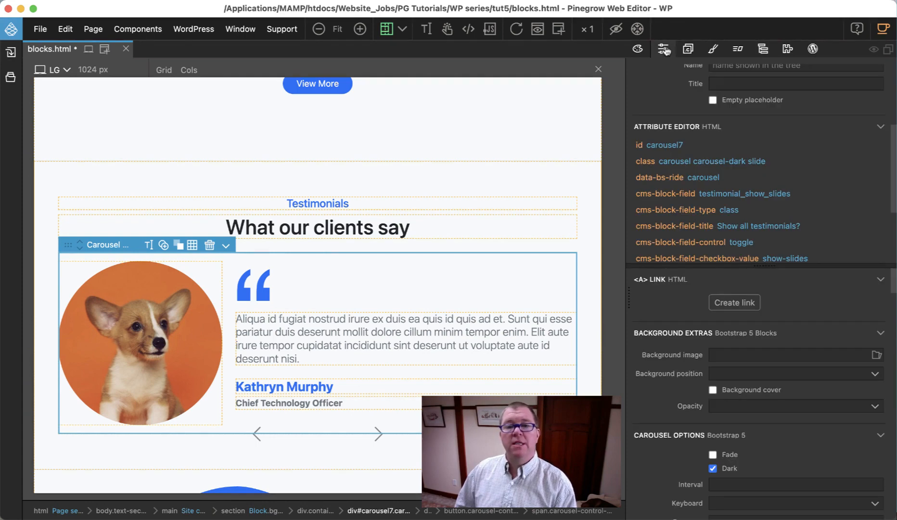
{"action": "left_click", "coordinate": [679, 148]}
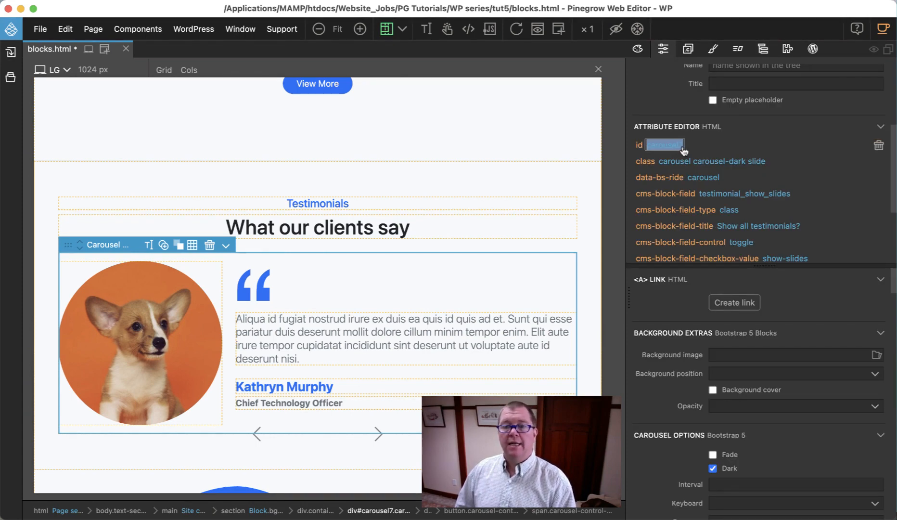
{"action": "left_click", "coordinate": [685, 151]}
{"action": "key", "text": "BackSpace"}
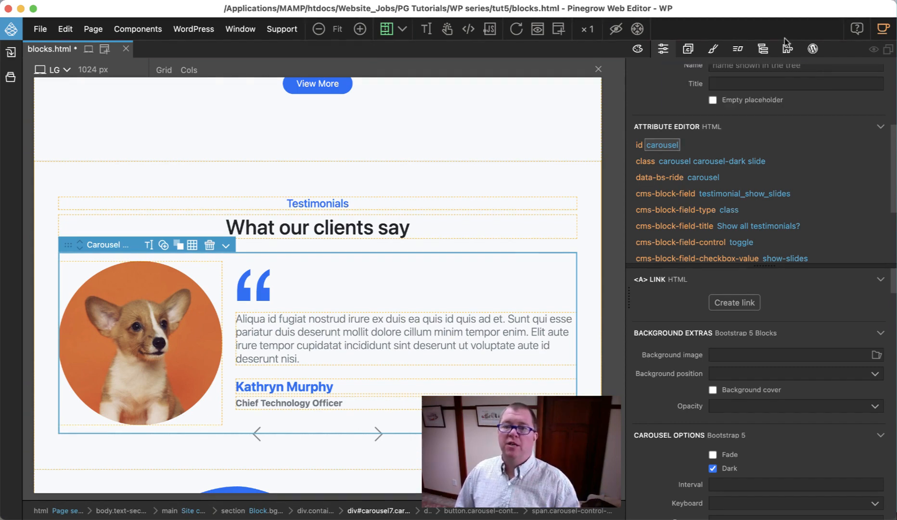
Step: Select the Carousel prev button and add the Block Attributes WordPress action to it
{"action": "left_click", "coordinate": [763, 51]}
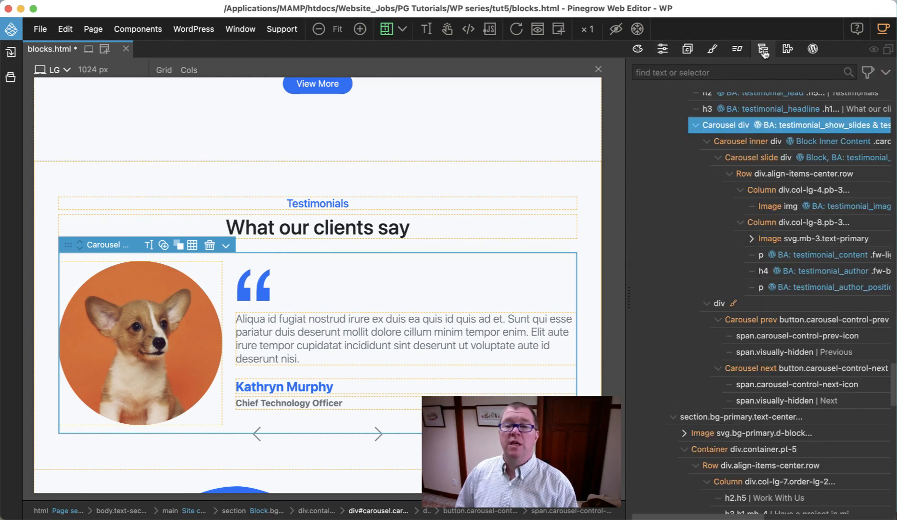
{"action": "left_click", "coordinate": [774, 320]}
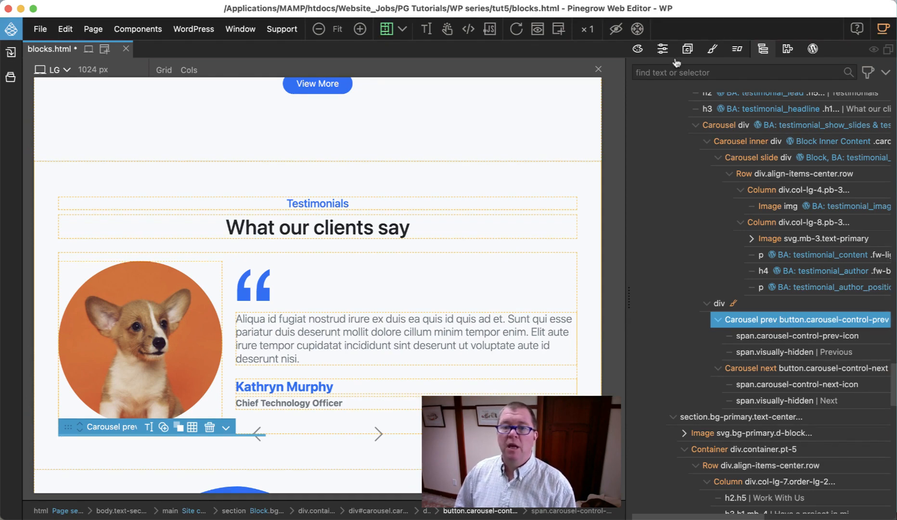
{"action": "left_click", "coordinate": [663, 49]}
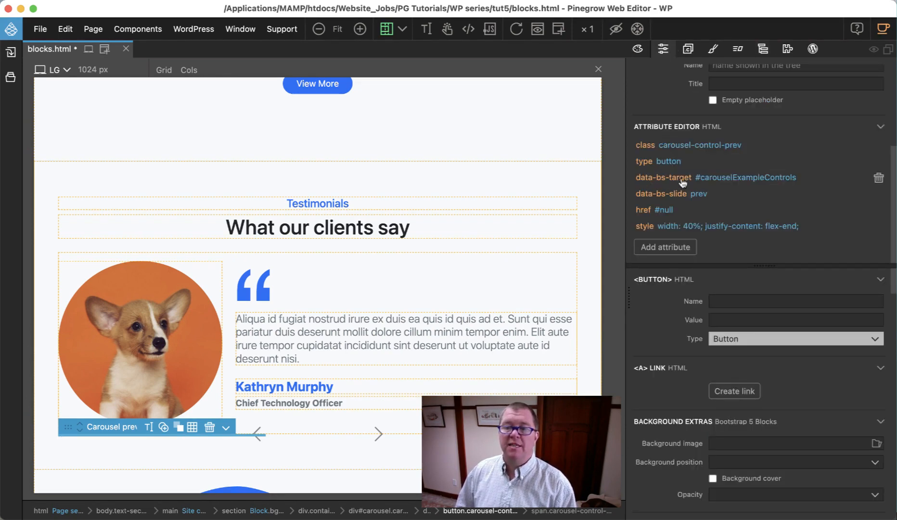
{"action": "left_click", "coordinate": [813, 48]}
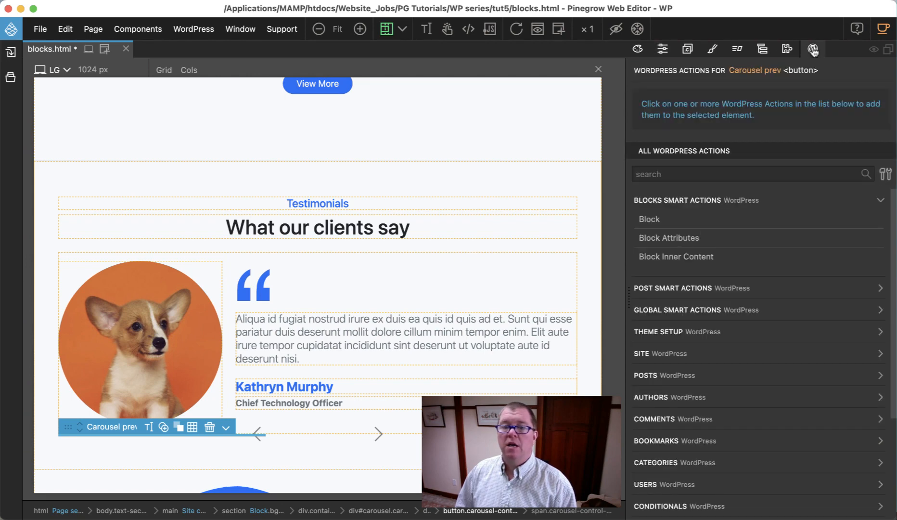
{"action": "left_click", "coordinate": [689, 241]}
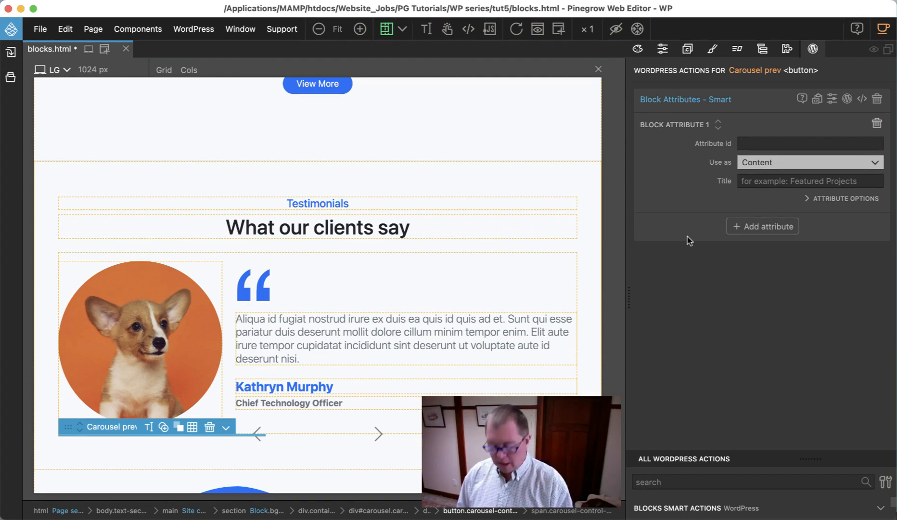
Step: Set the attribute id of the Carousel prev button's block attribute to testimonial_prev_target
{"action": "type", "text": "testi"}
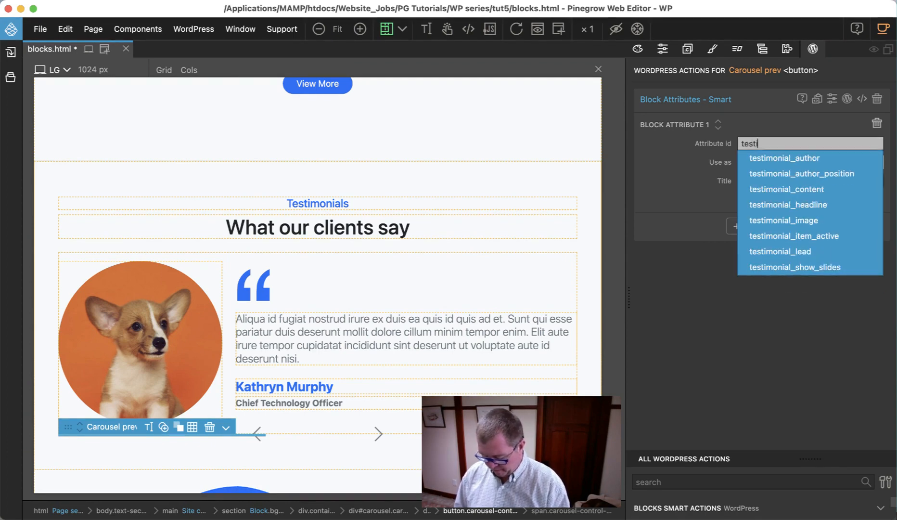
{"action": "type", "text": "monial_"}
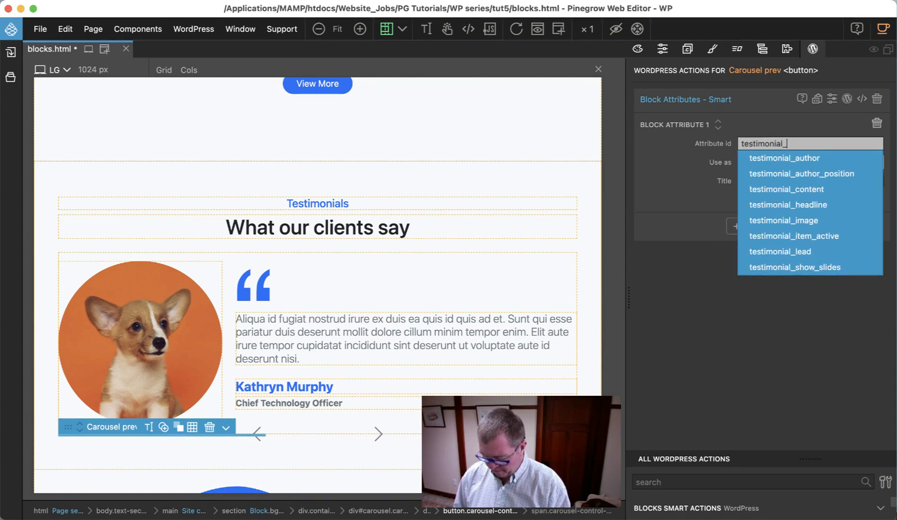
{"action": "type", "text": "prev_ta"}
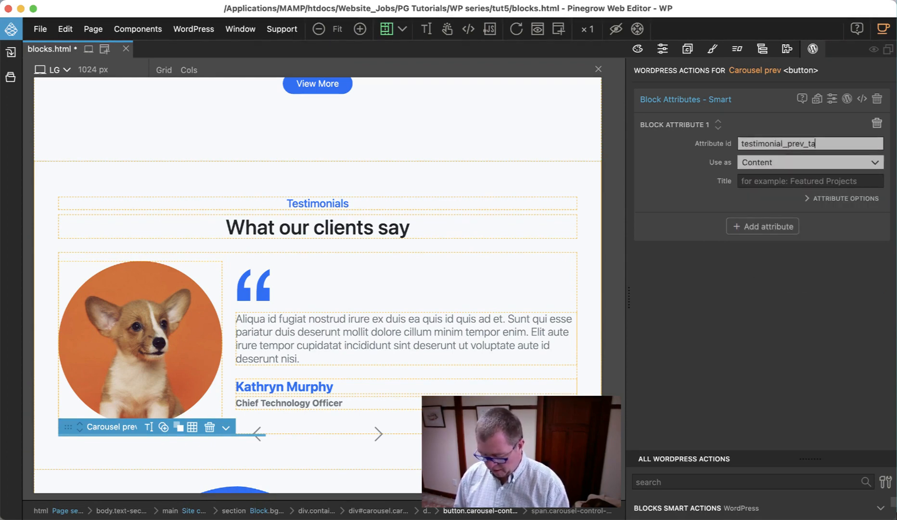
{"action": "type", "text": "rget"}
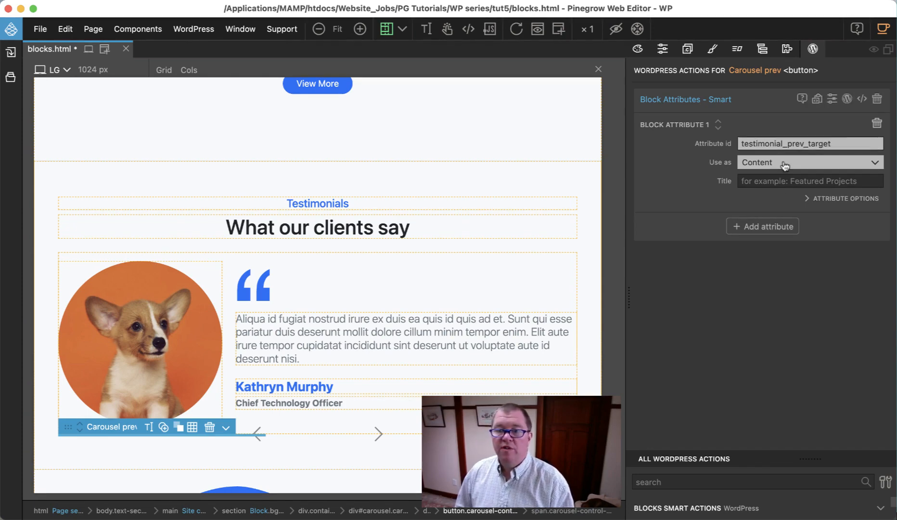
Step: Use testimonial_prev_target as an Attribute for the element attribute data-bs-target, without giving it a title
{"action": "left_click", "coordinate": [782, 165]}
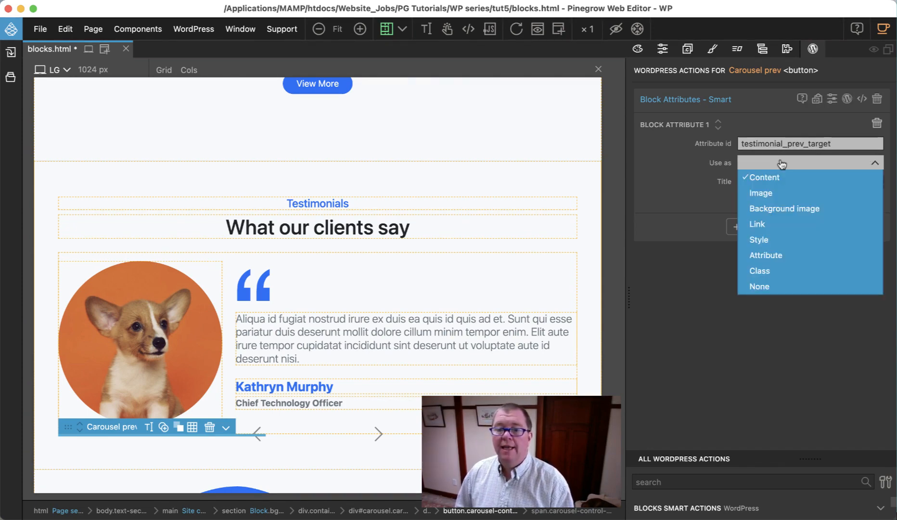
{"action": "left_click", "coordinate": [789, 255]}
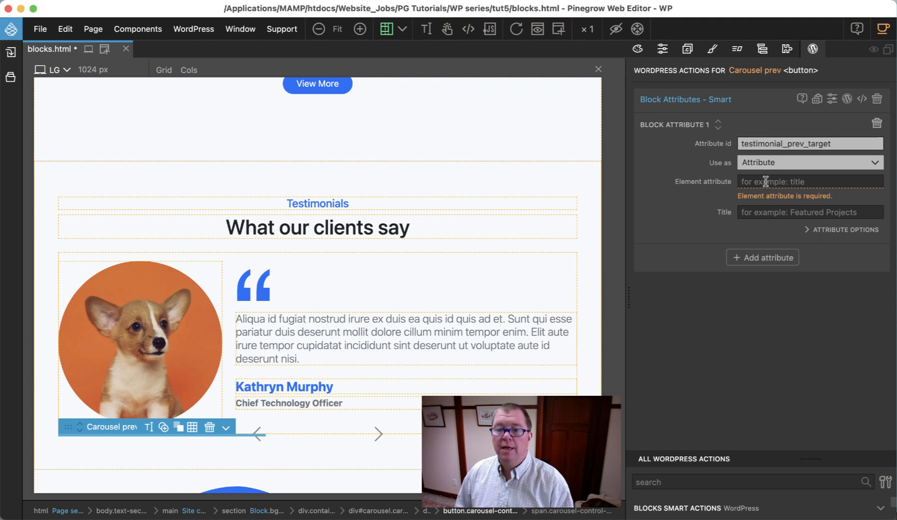
{"action": "type", "text": "dat"}
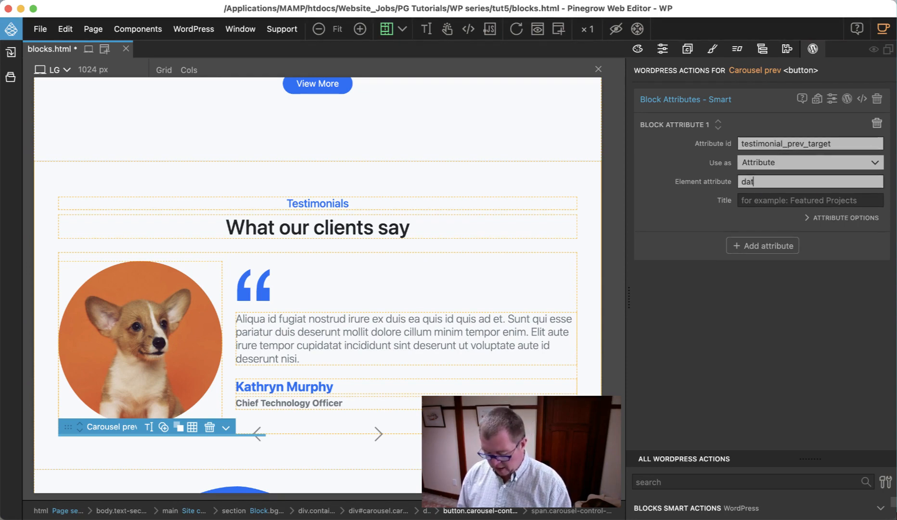
{"action": "type", "text": "a-bs"}
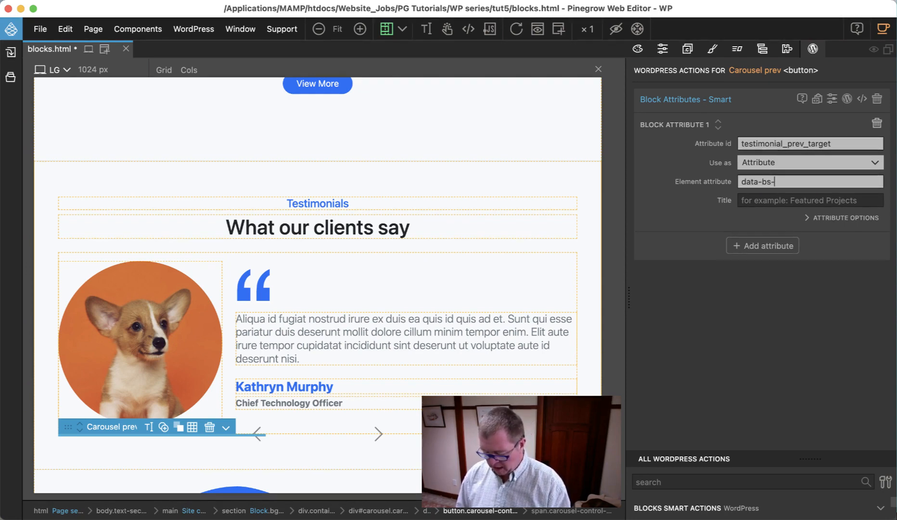
{"action": "type", "text": "-target"}
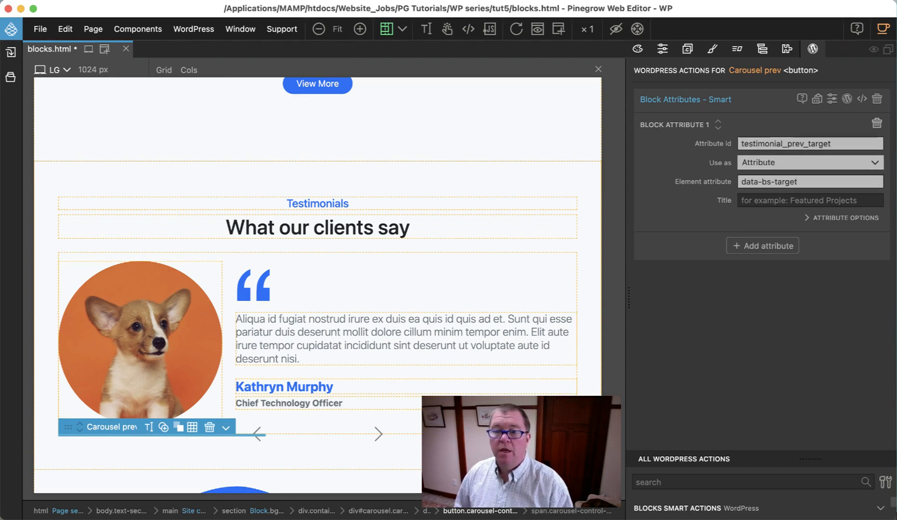
{"action": "left_click", "coordinate": [765, 201]}
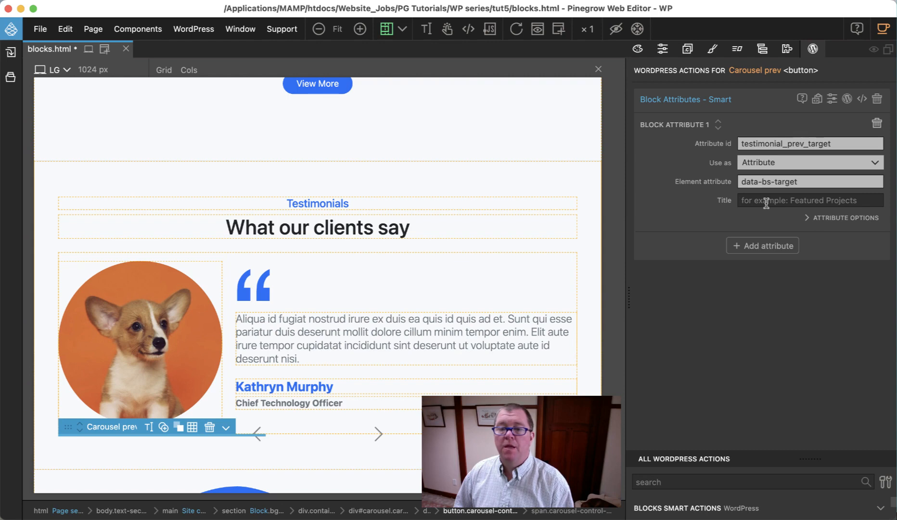
Step: Set the default value of testimonial_prev_target to "#carousel" in its attribute options, keeping Replace current value
{"action": "left_click", "coordinate": [814, 219]}
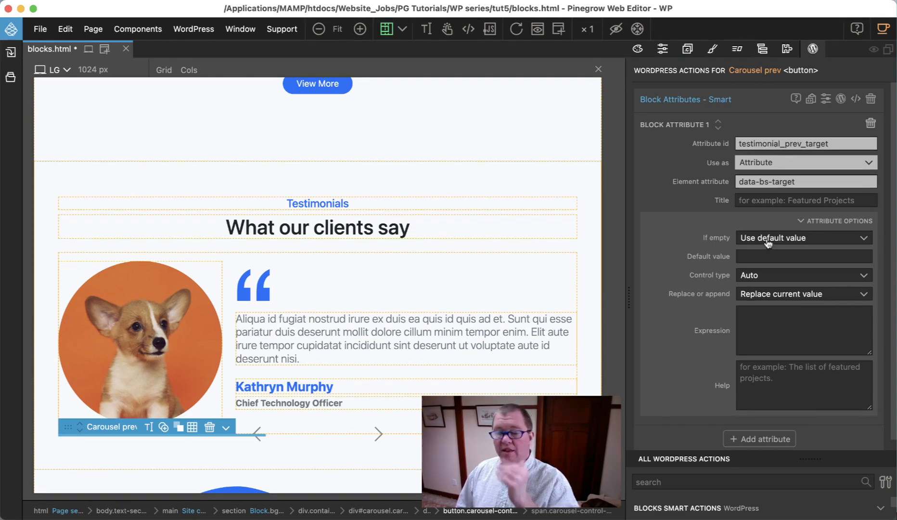
{"action": "left_click", "coordinate": [773, 295]}
{"action": "left_click", "coordinate": [773, 295]}
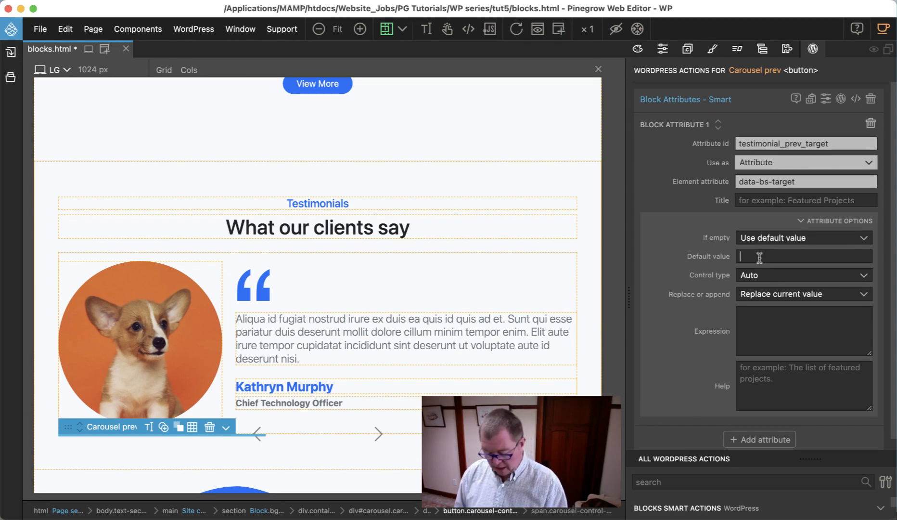
{"action": "type", "text": "#"}
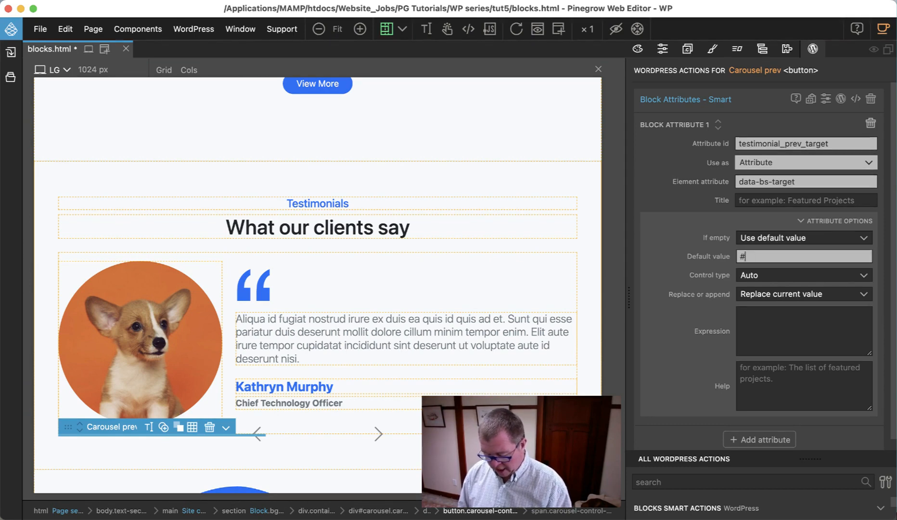
{"action": "type", "text": "carousel"}
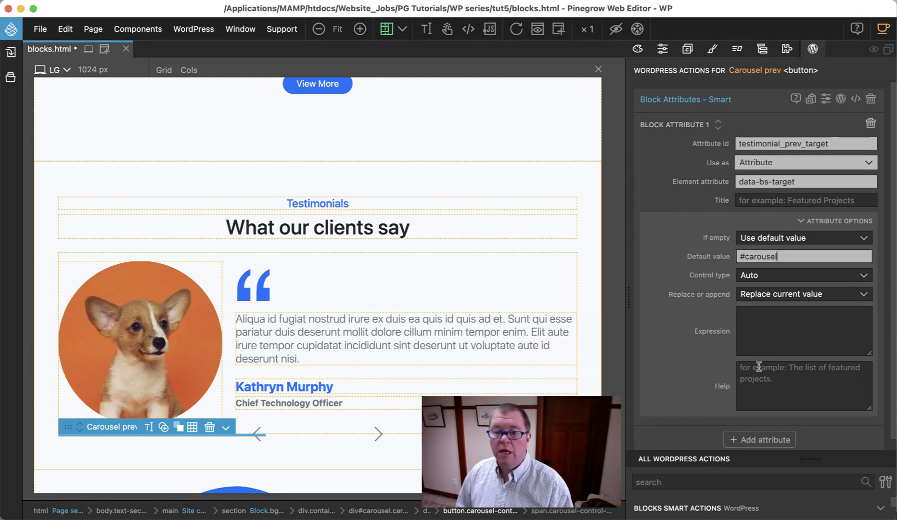
Step: Give testimonial_prev_target the expression #{{testimonial_id}} and set its control type to None (use with expressions)
{"action": "left_click", "coordinate": [769, 319]}
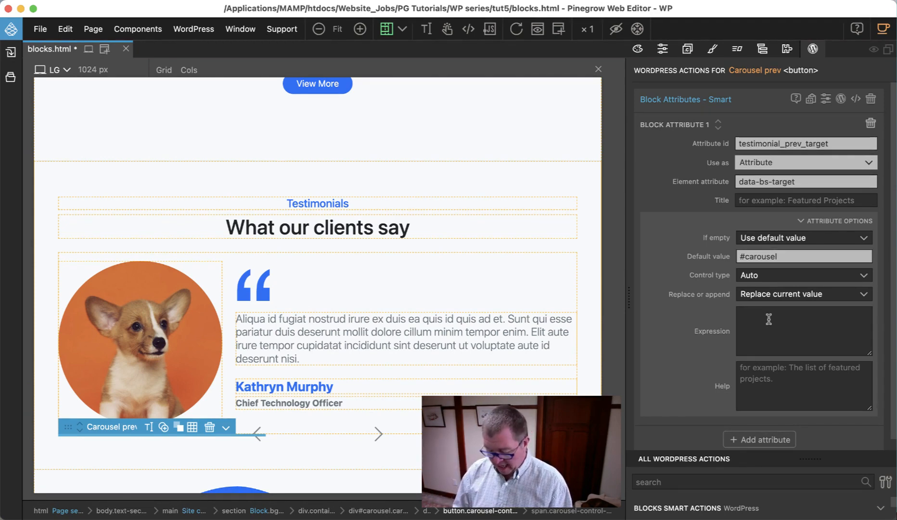
{"action": "type", "text": "#"}
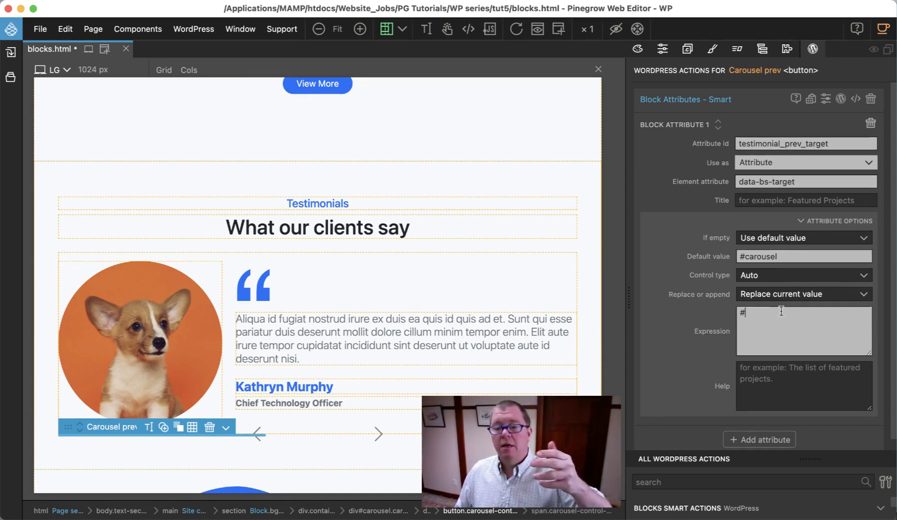
{"action": "type", "text": "{{"}
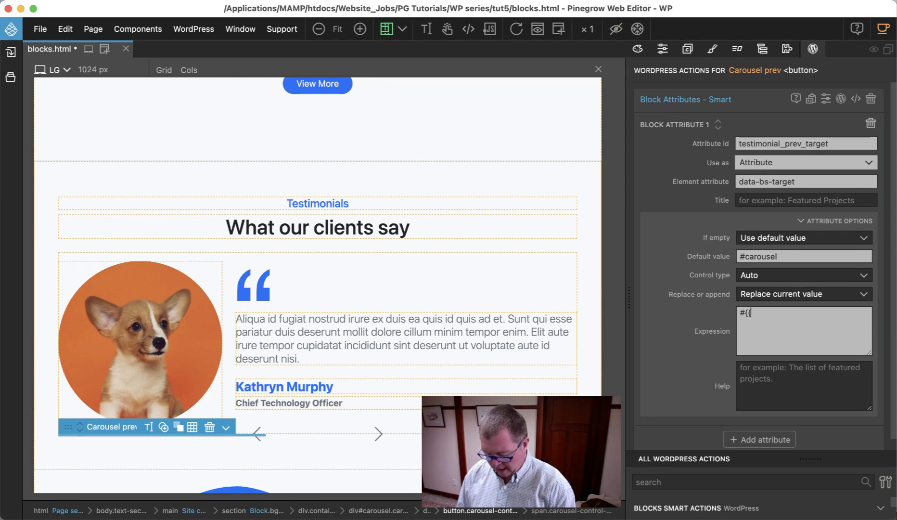
{"action": "type", "text": "testimonial_i"}
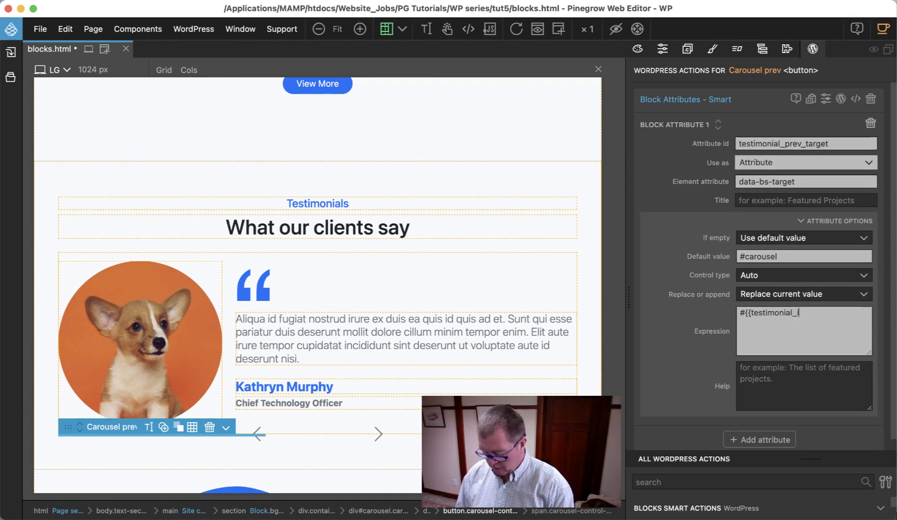
{"action": "type", "text": "d}}"}
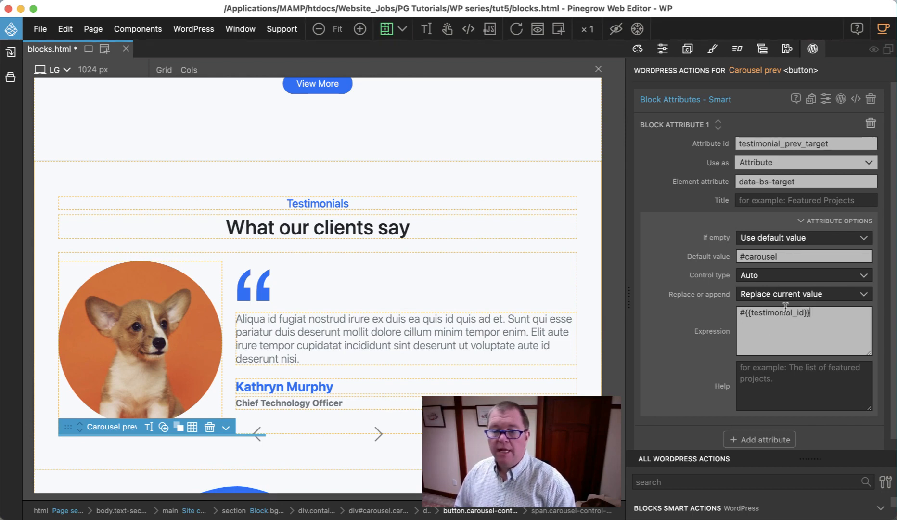
{"action": "left_click", "coordinate": [775, 276]}
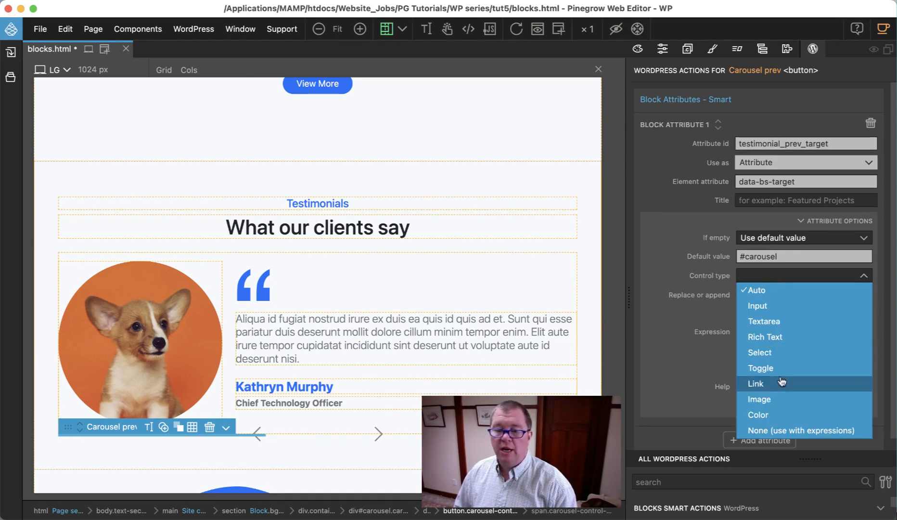
{"action": "left_click", "coordinate": [786, 430]}
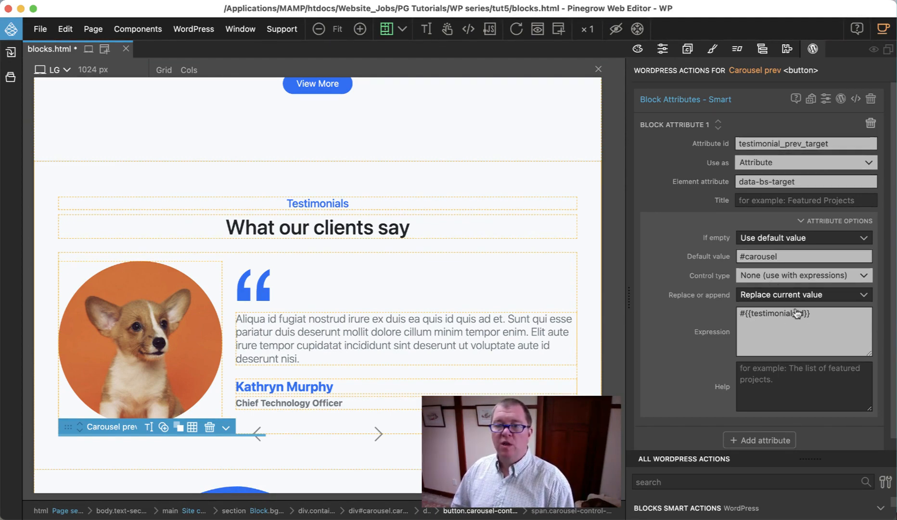
Step: Check the attribute id of the second block attribute on the Carousel div against the one used in the expression
{"action": "left_click", "coordinate": [762, 49]}
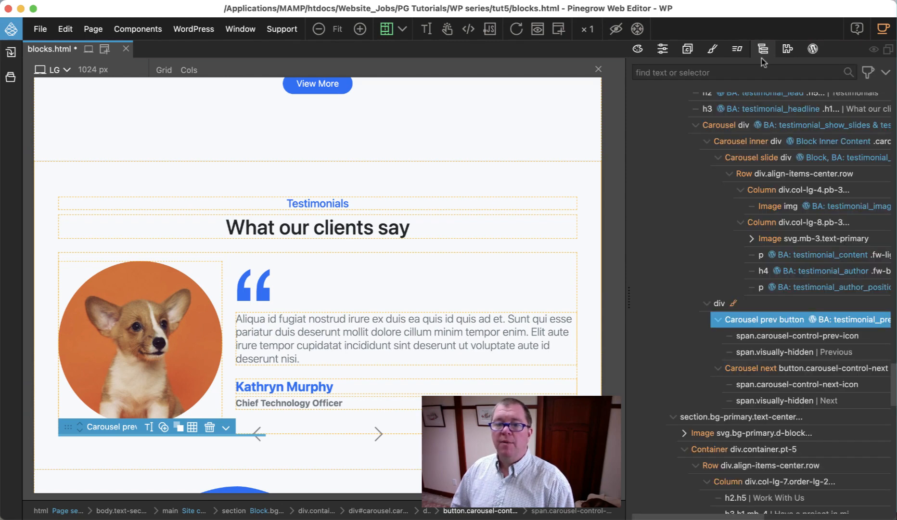
{"action": "left_click", "coordinate": [762, 128]}
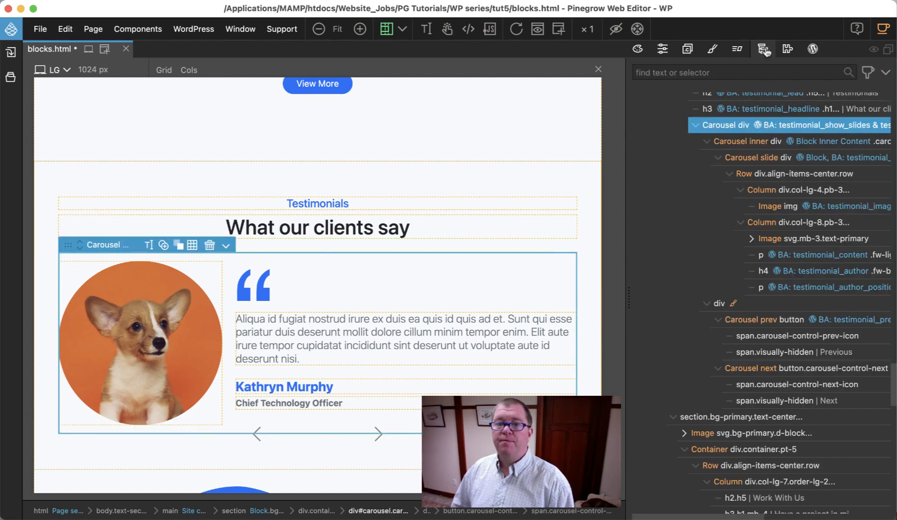
{"action": "left_click", "coordinate": [813, 49]}
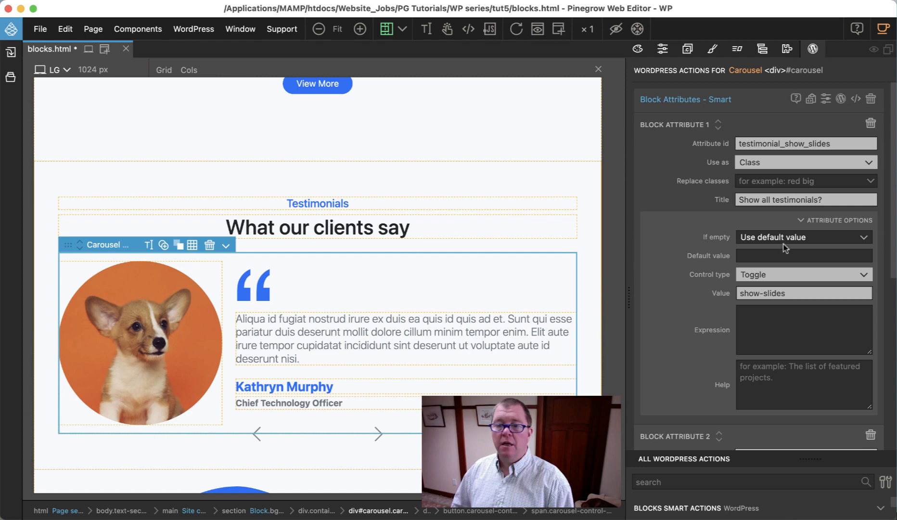
{"action": "scroll", "coordinate": [784, 245], "scroll_direction": "down", "scroll_amount": 10}
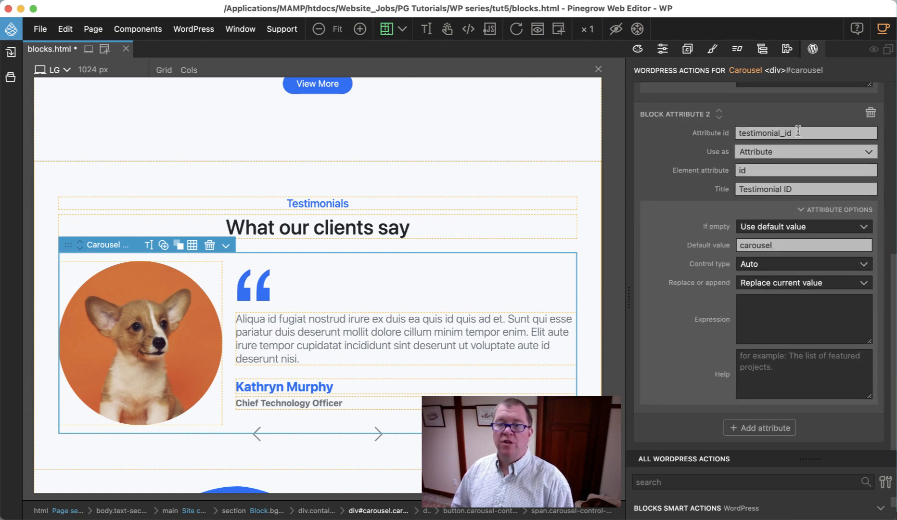
Step: Select the Carousel next button and add the Block Attributes WordPress action to it
{"action": "left_click", "coordinate": [764, 48]}
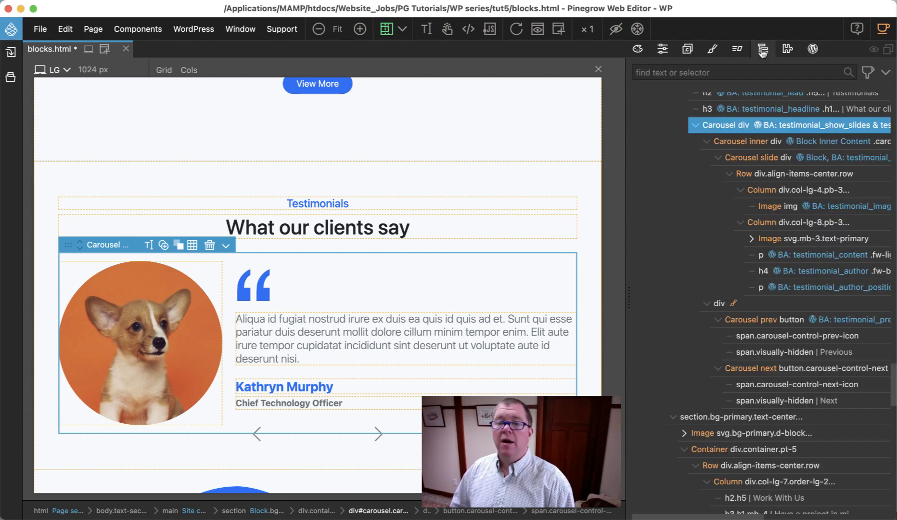
{"action": "left_click", "coordinate": [770, 368]}
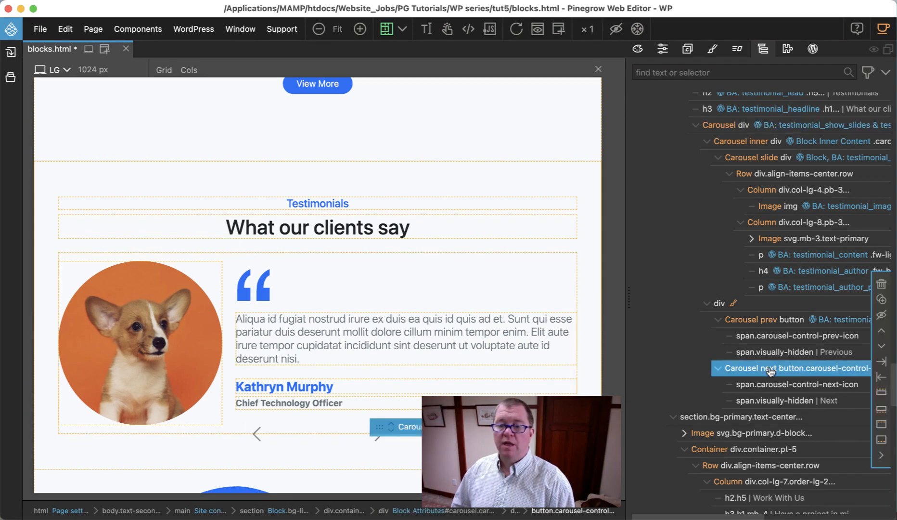
{"action": "left_click", "coordinate": [814, 48]}
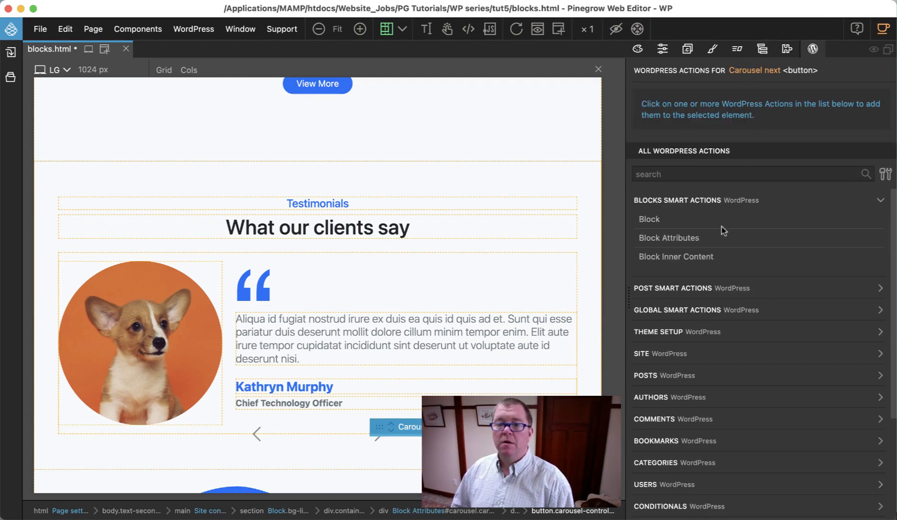
{"action": "left_click", "coordinate": [687, 239]}
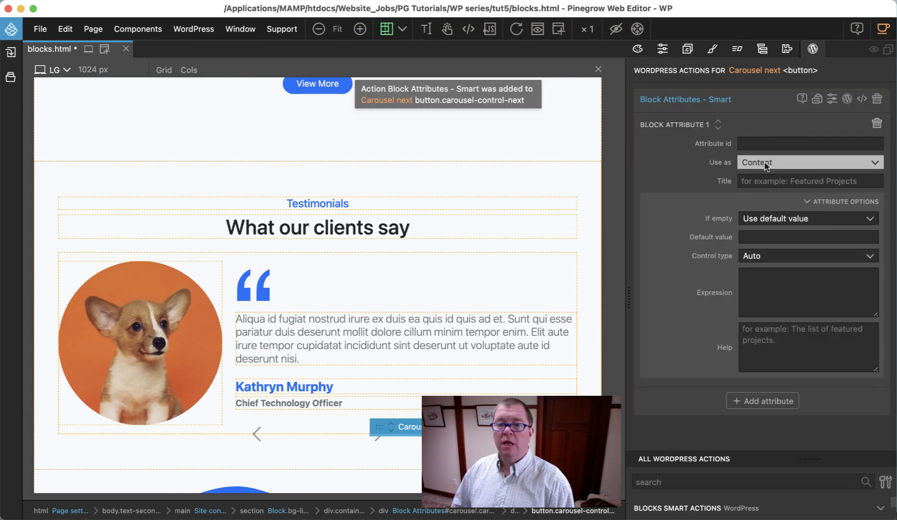
Step: Set the next button's attribute id to testimonial_next_target and use it as an Attribute
{"action": "left_click", "coordinate": [758, 142]}
{"action": "type", "text": "test"}
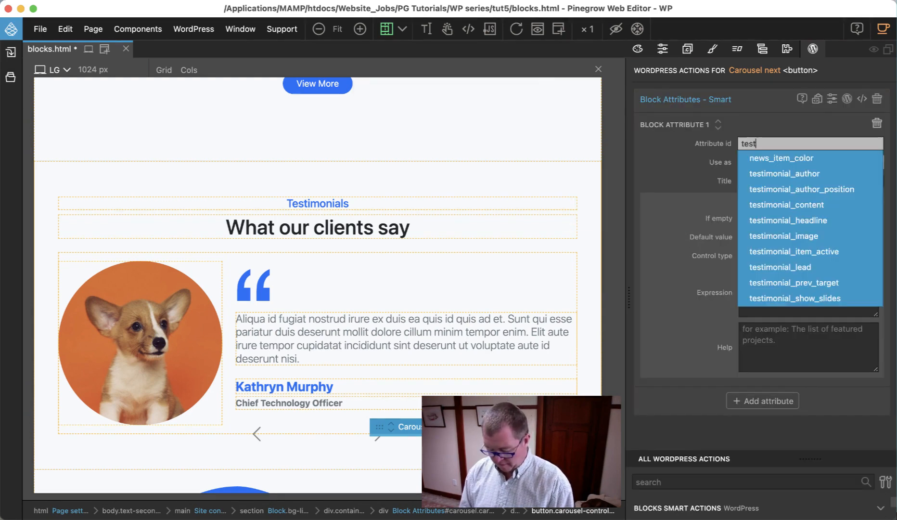
{"action": "type", "text": "imonial"}
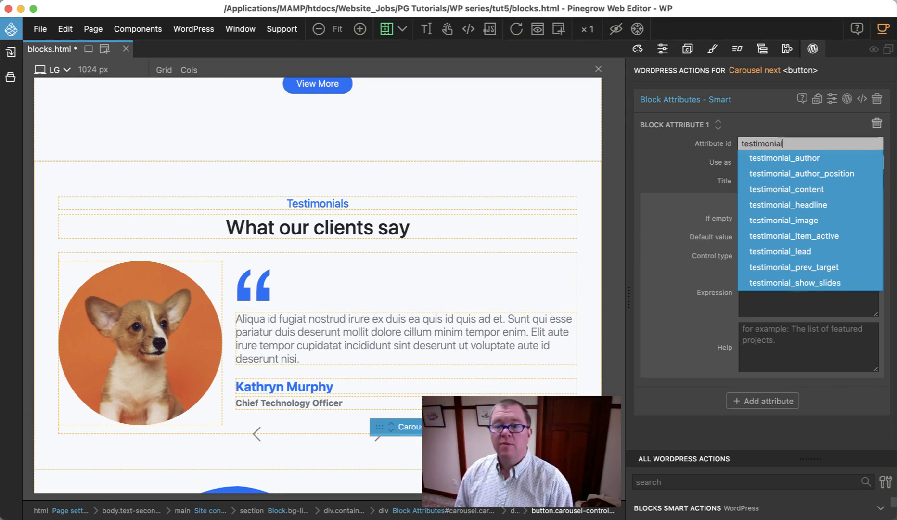
{"action": "type", "text": "_"}
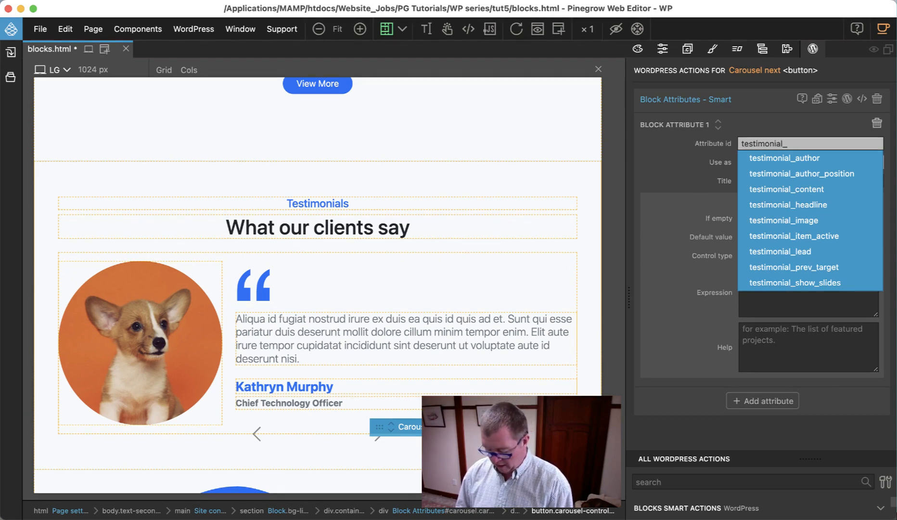
{"action": "type", "text": "next_target"}
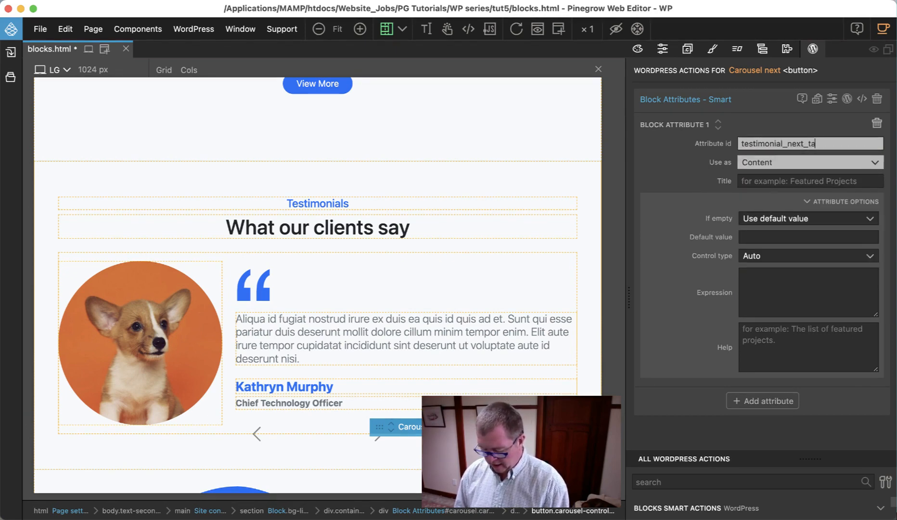
{"action": "left_click", "coordinate": [772, 162]}
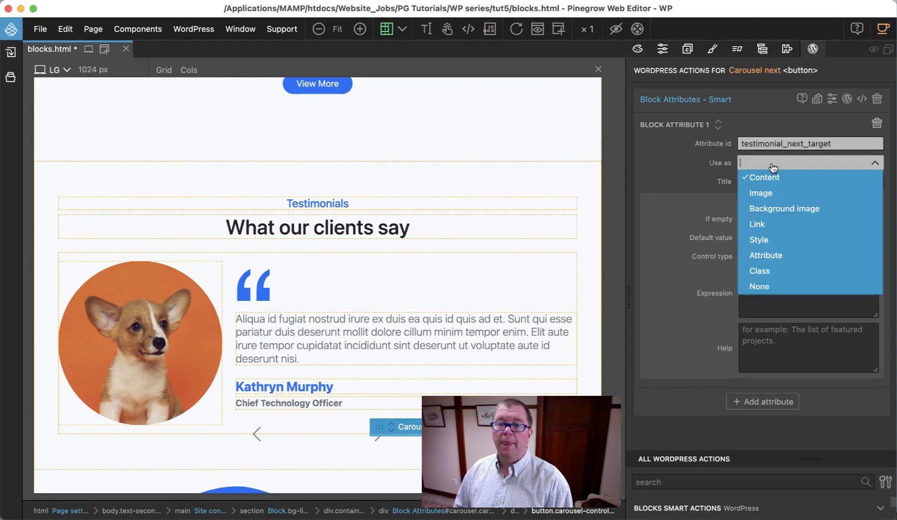
{"action": "left_click", "coordinate": [773, 257]}
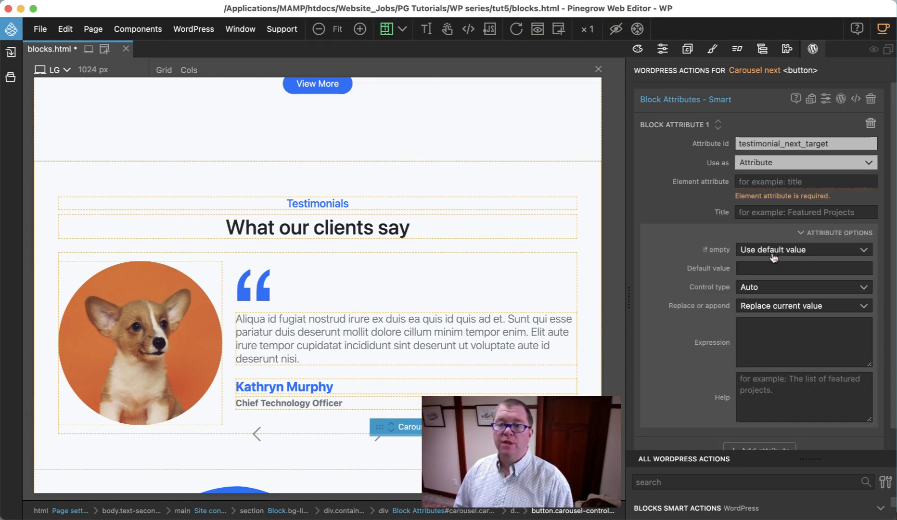
Step: Set the next button's block attribute to the element attribute data-bs-target with the default value #carousel
{"action": "left_click", "coordinate": [762, 185]}
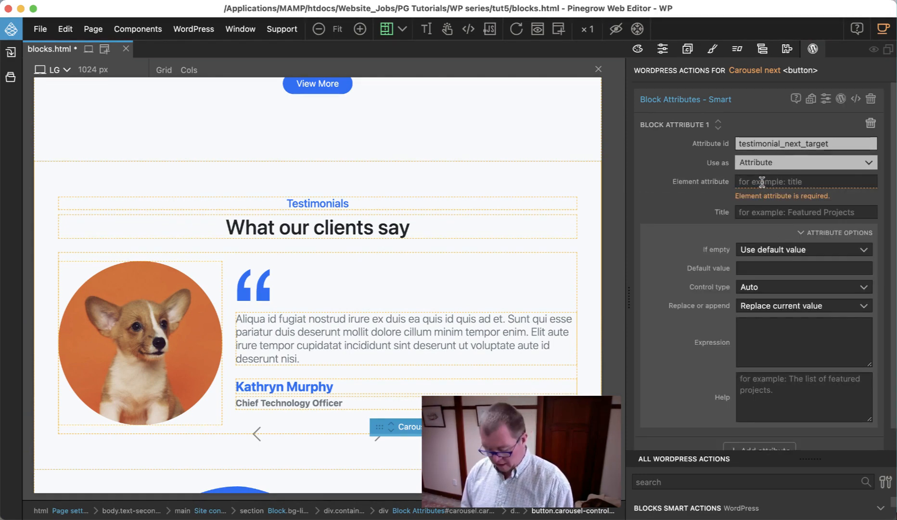
{"action": "type", "text": "data-"}
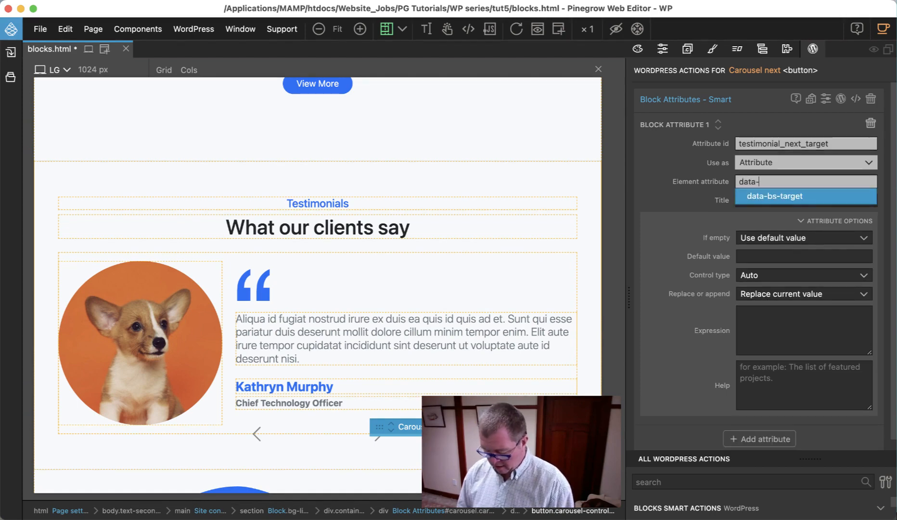
{"action": "type", "text": "bs-target"}
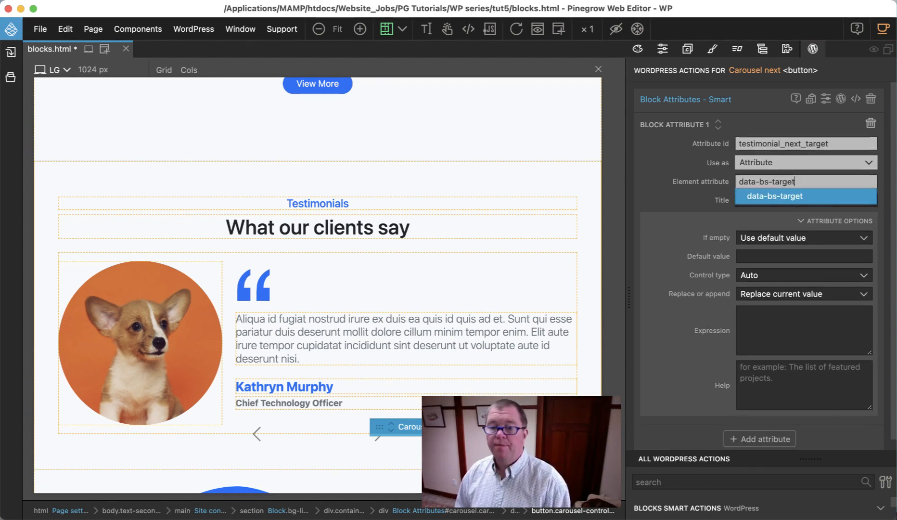
{"action": "left_click", "coordinate": [706, 193]}
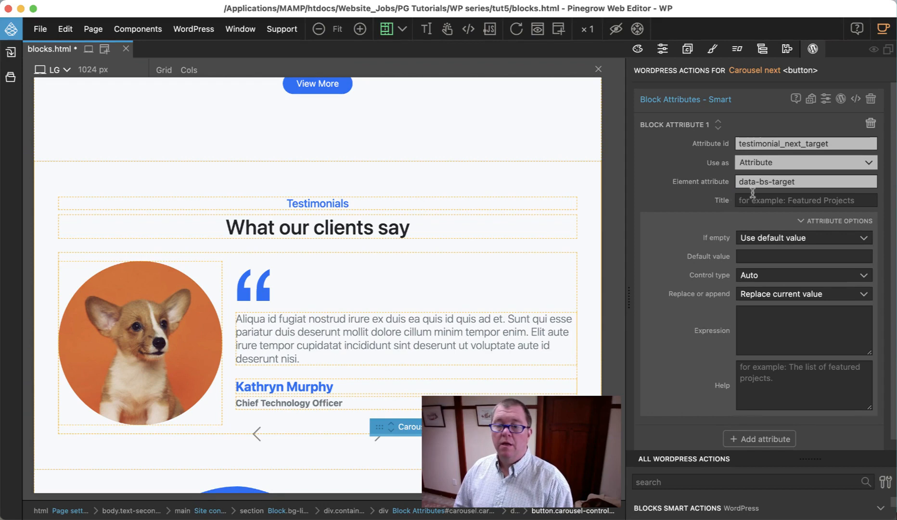
{"action": "left_click", "coordinate": [767, 256]}
{"action": "type", "text": "#caro"}
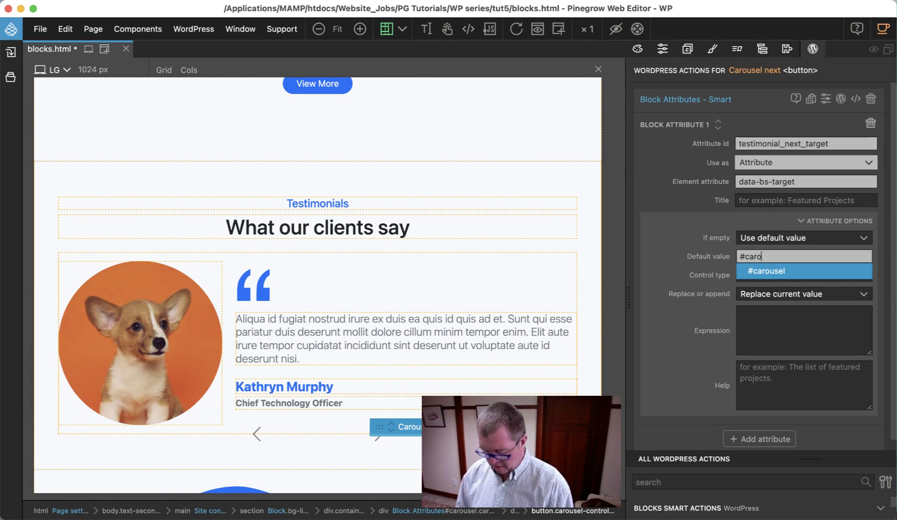
{"action": "type", "text": "usel"}
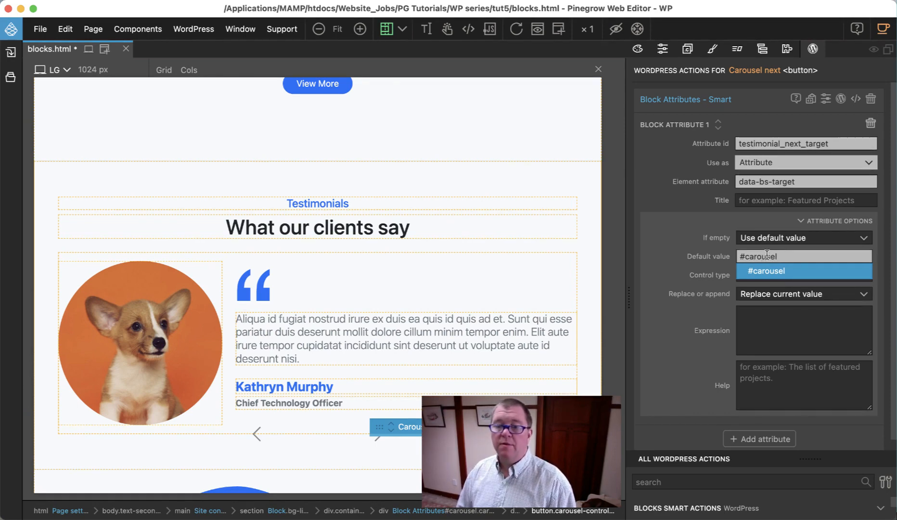
Step: Give testimonial_next_target the expression #{{testimonial_id}}
{"action": "left_click", "coordinate": [761, 324]}
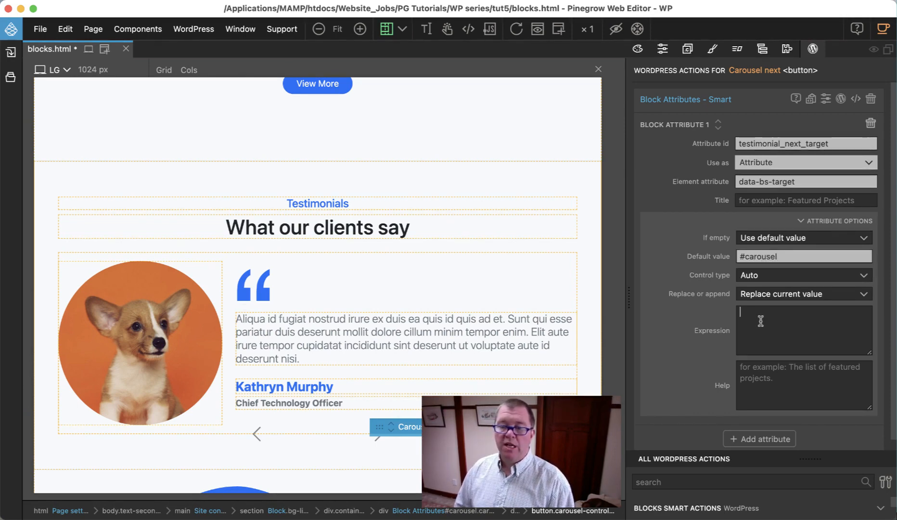
{"action": "type", "text": "#"}
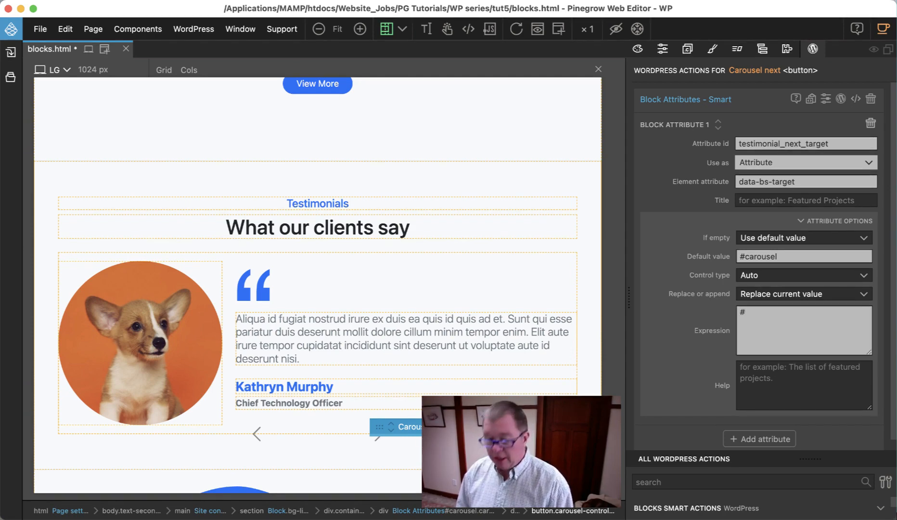
{"action": "type", "text": "{{te"}
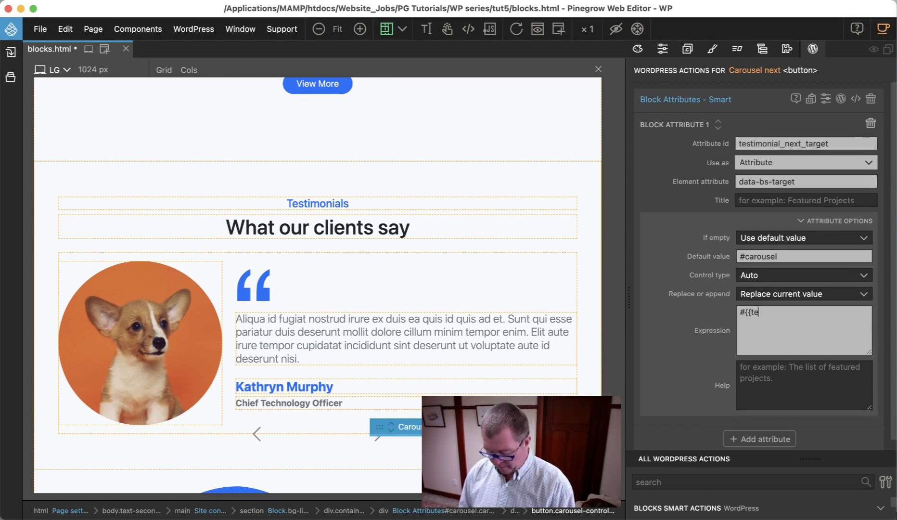
{"action": "type", "text": "stimonial"}
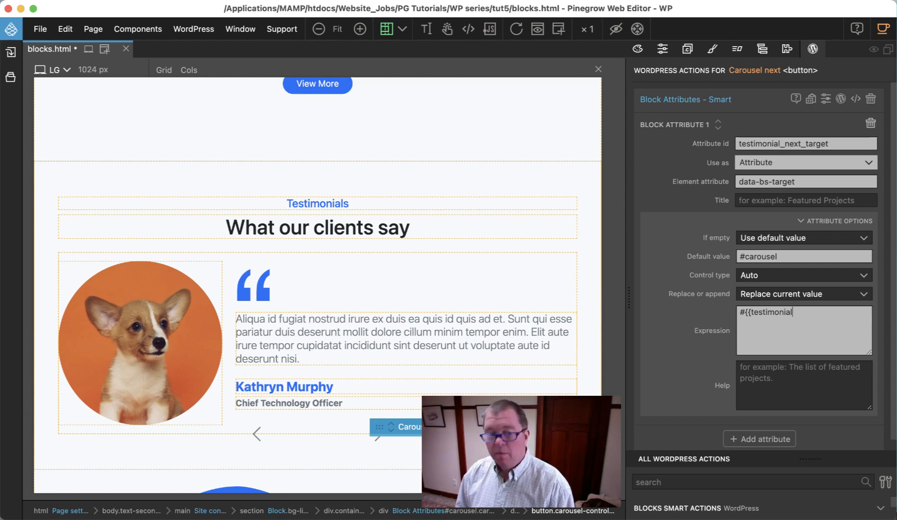
{"action": "type", "text": "_id"}
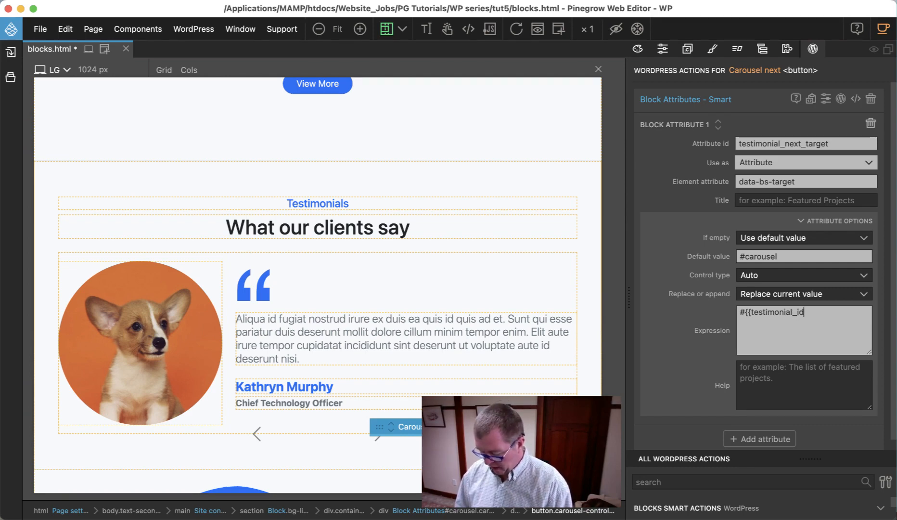
{"action": "type", "text": "}}"}
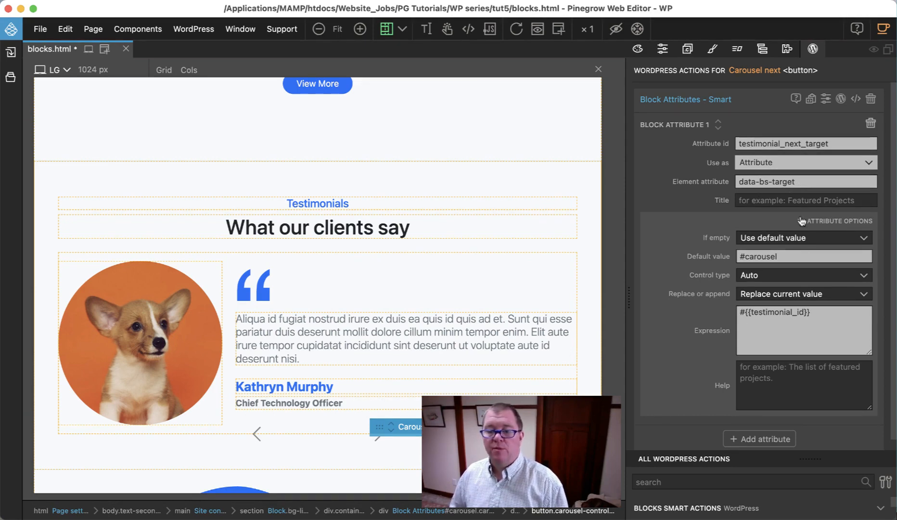
Step: Save and export blocks.html, dismissing the export report, and reload the Testimonial page in the browser's WordPress editor
{"action": "key", "text": "super+s"}
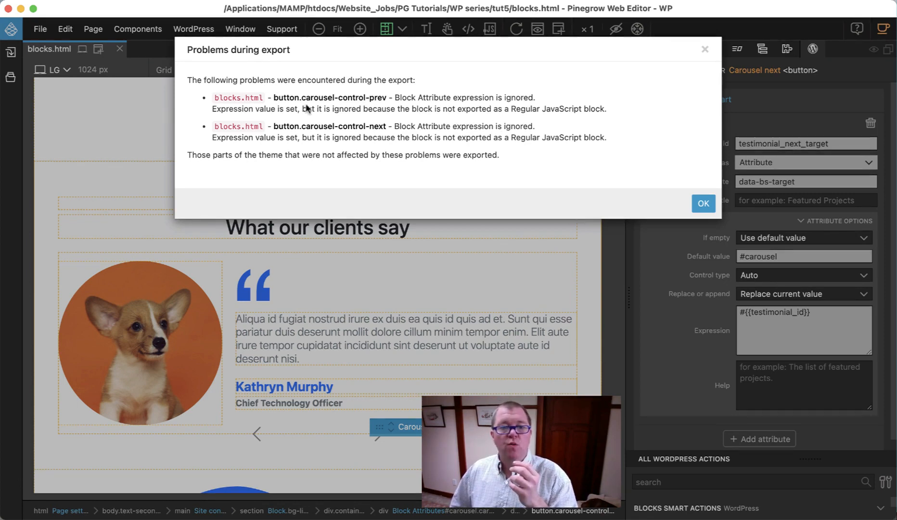
{"action": "left_click", "coordinate": [701, 206]}
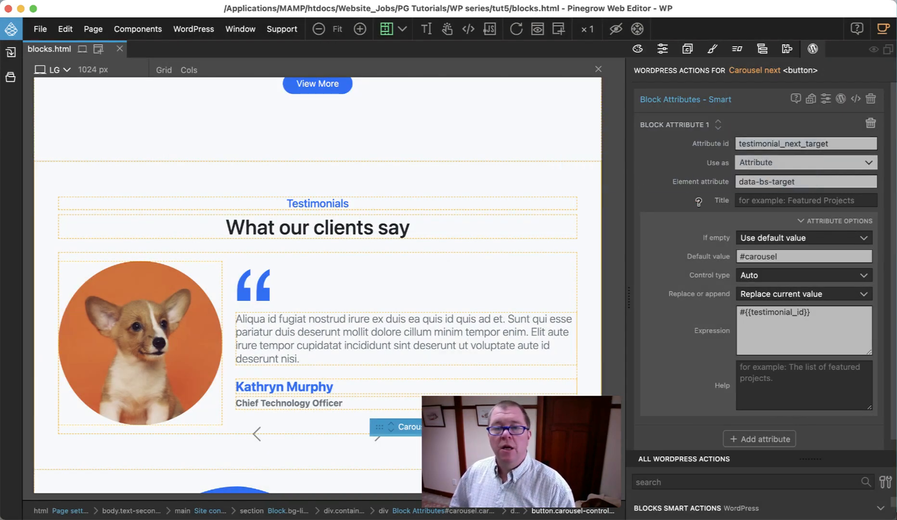
{"action": "mouse_move", "coordinate": [665, 275]}
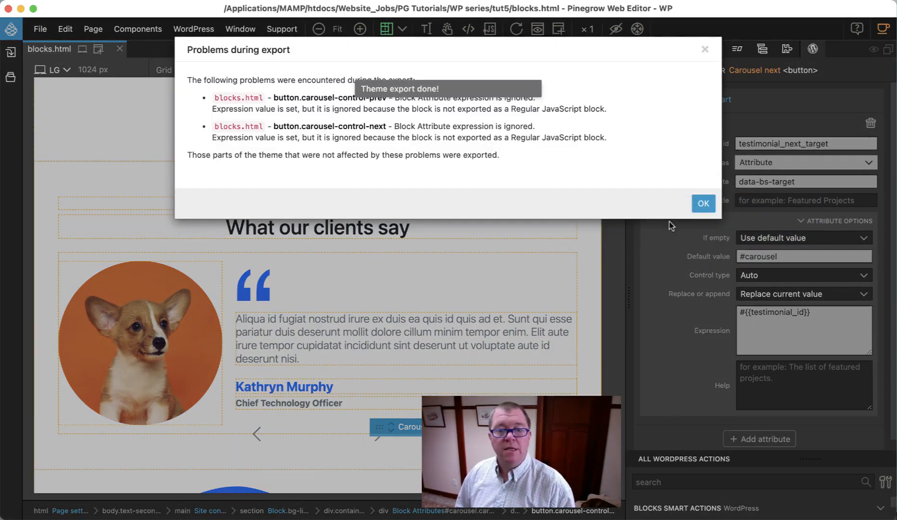
{"action": "left_click", "coordinate": [700, 202]}
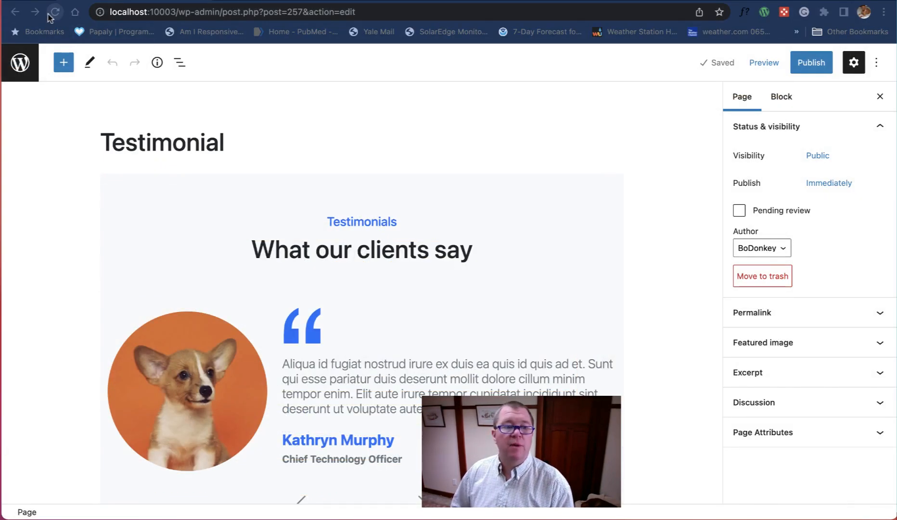
{"action": "left_click", "coordinate": [54, 13]}
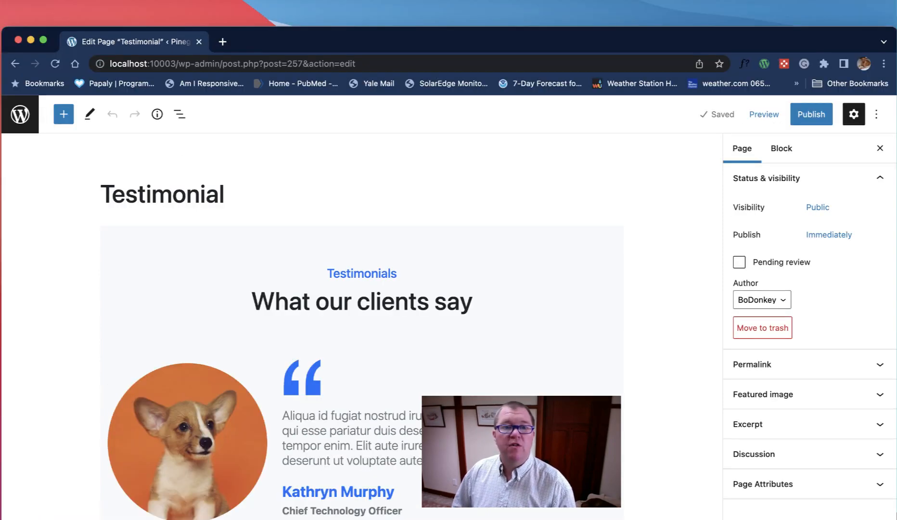
Step: Switch back to Pinegrow and set the theme's blocks type to Regular JavaScript blocks (if no PHP WP actions), saving the settings
{"action": "key", "text": "super+Tab"}
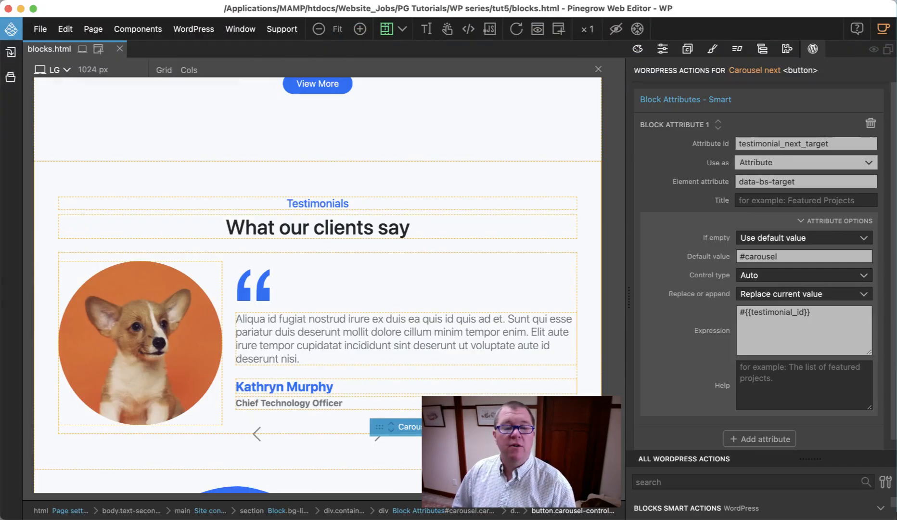
{"action": "left_click", "coordinate": [193, 30]}
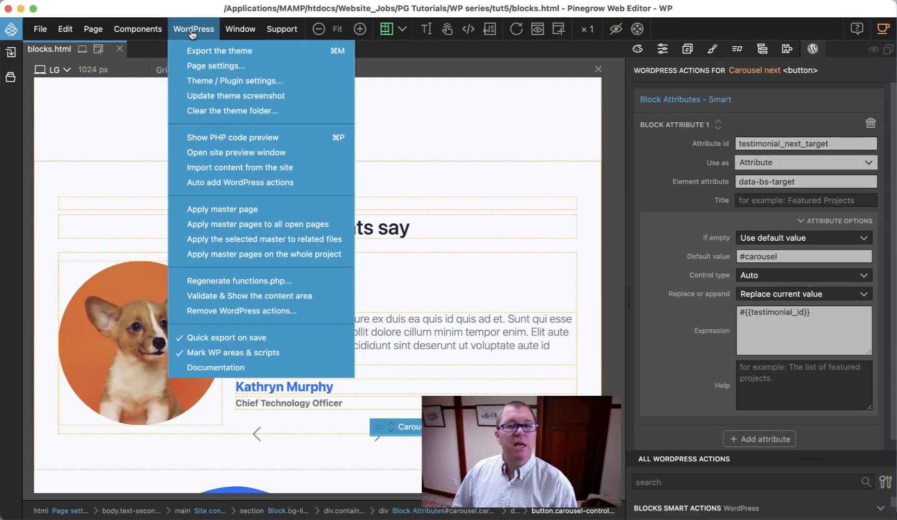
{"action": "left_click", "coordinate": [220, 83]}
{"action": "scroll", "coordinate": [473, 207], "scroll_direction": "down", "scroll_amount": 8}
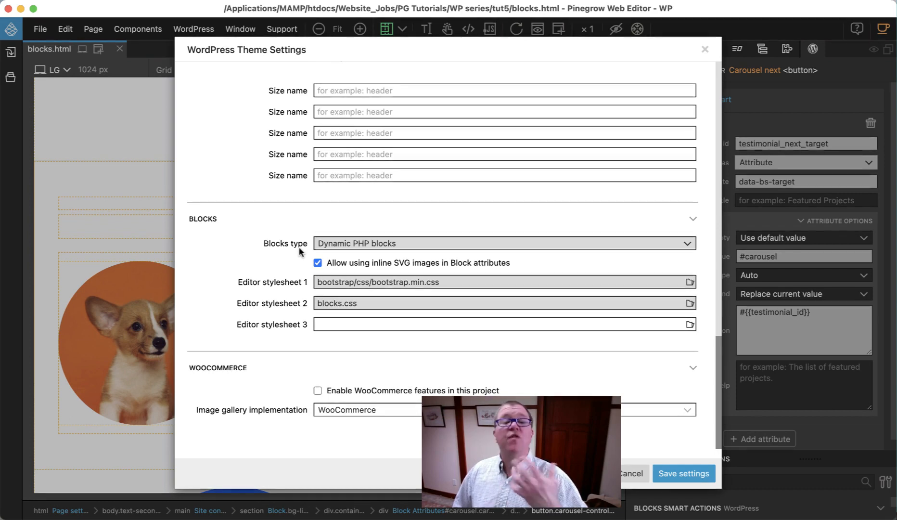
{"action": "left_click", "coordinate": [332, 246]}
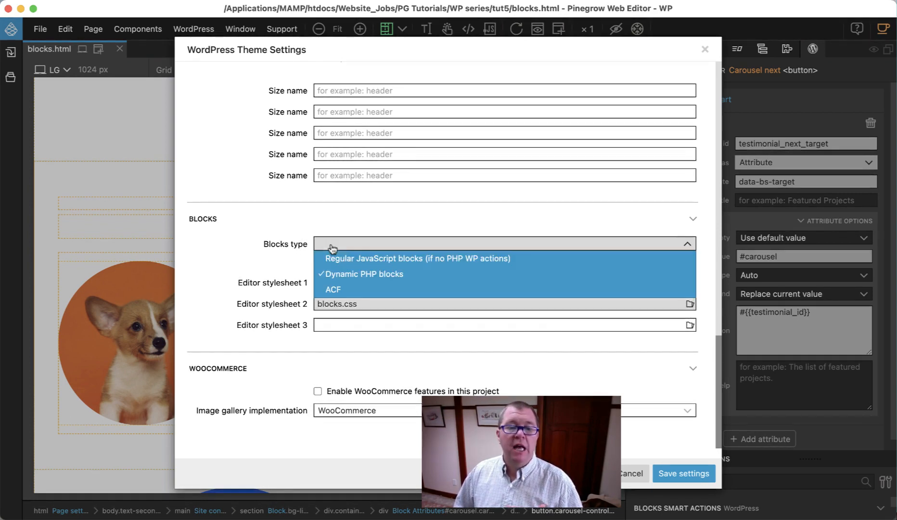
{"action": "left_click", "coordinate": [339, 255]}
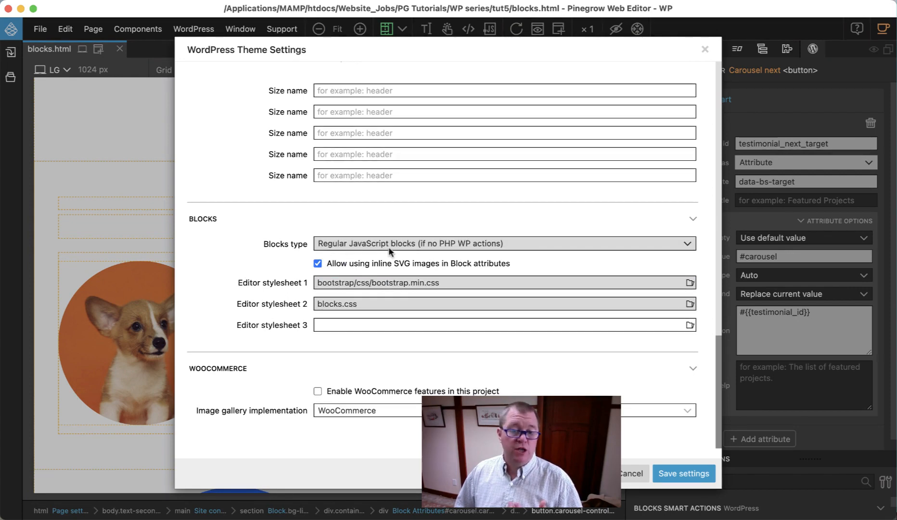
{"action": "left_click", "coordinate": [693, 473]}
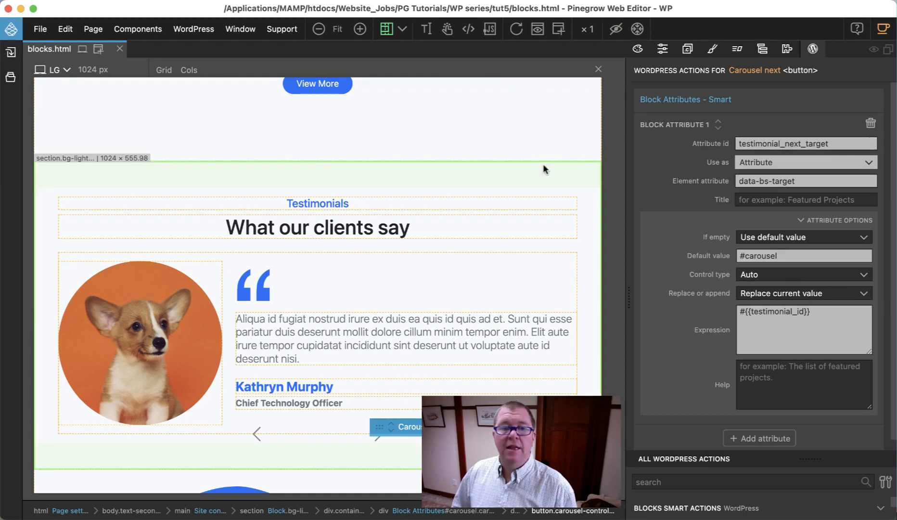
Step: Check the Block type option of the Testimonials section's block and of the Carousel slide's block
{"action": "left_click", "coordinate": [763, 49]}
{"action": "scroll", "coordinate": [784, 298], "scroll_direction": "up", "scroll_amount": 4}
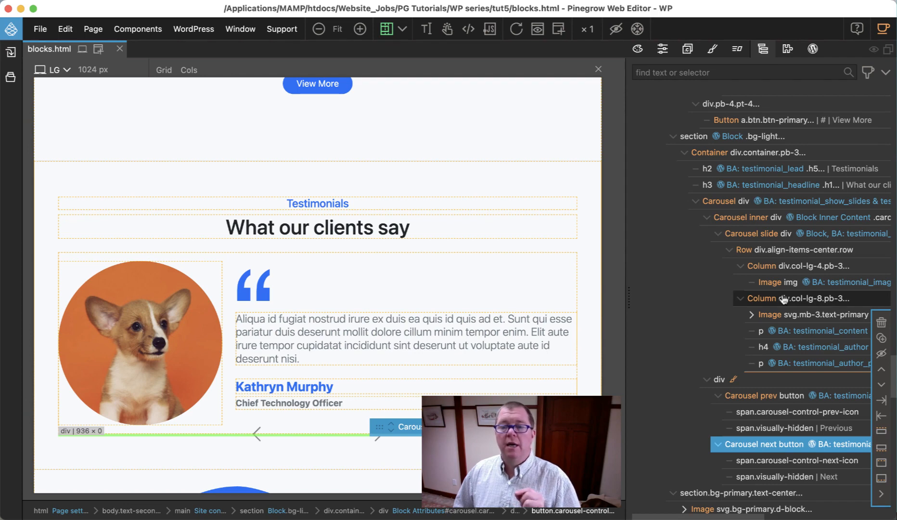
{"action": "left_click", "coordinate": [732, 137]}
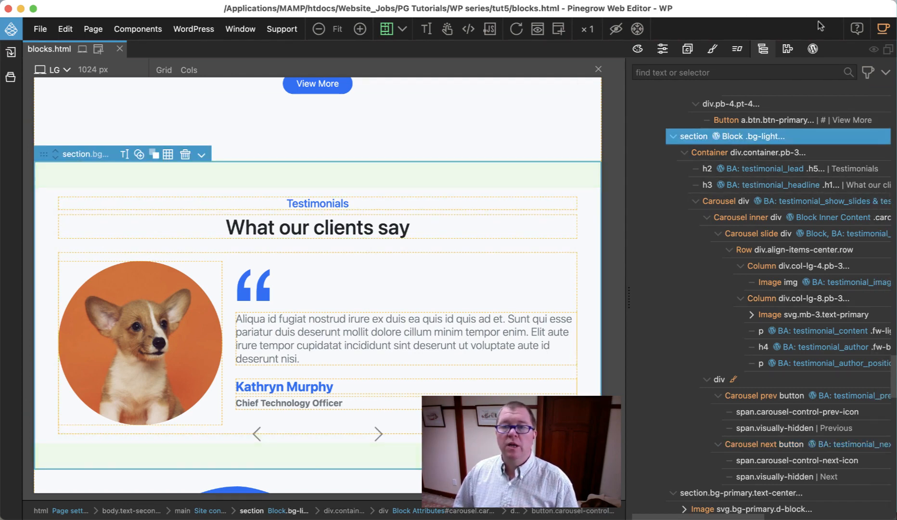
{"action": "left_click", "coordinate": [815, 49]}
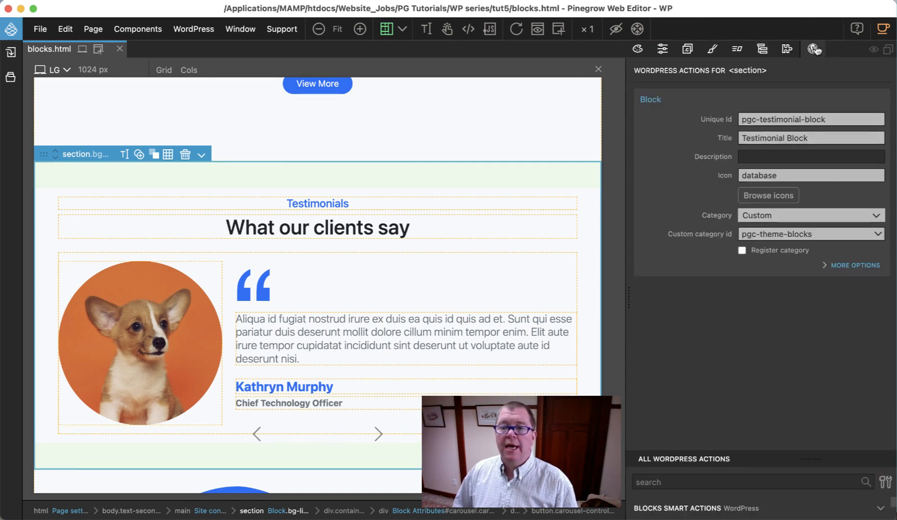
{"action": "left_click", "coordinate": [830, 266]}
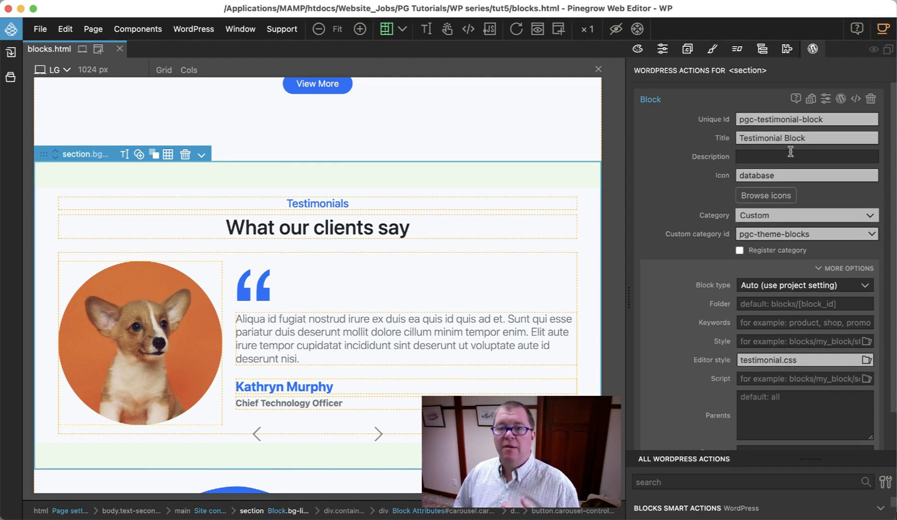
{"action": "left_click", "coordinate": [763, 48]}
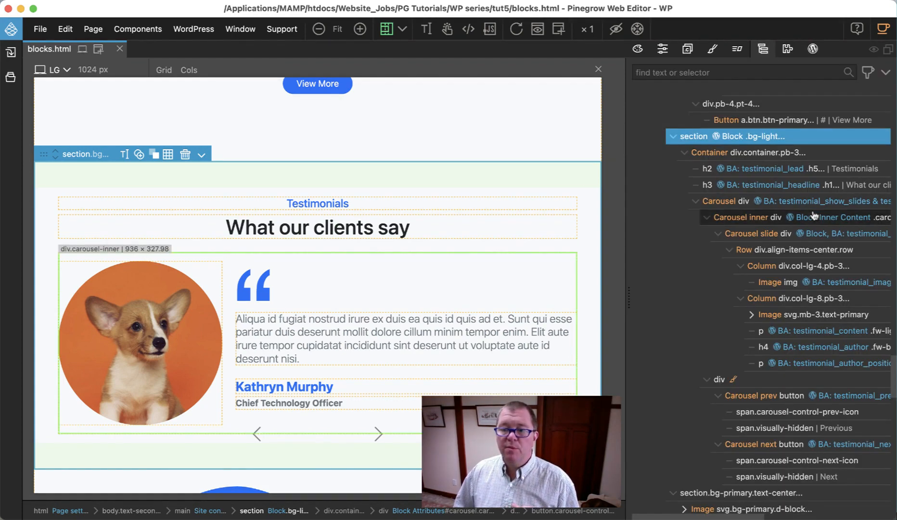
{"action": "left_click", "coordinate": [799, 234]}
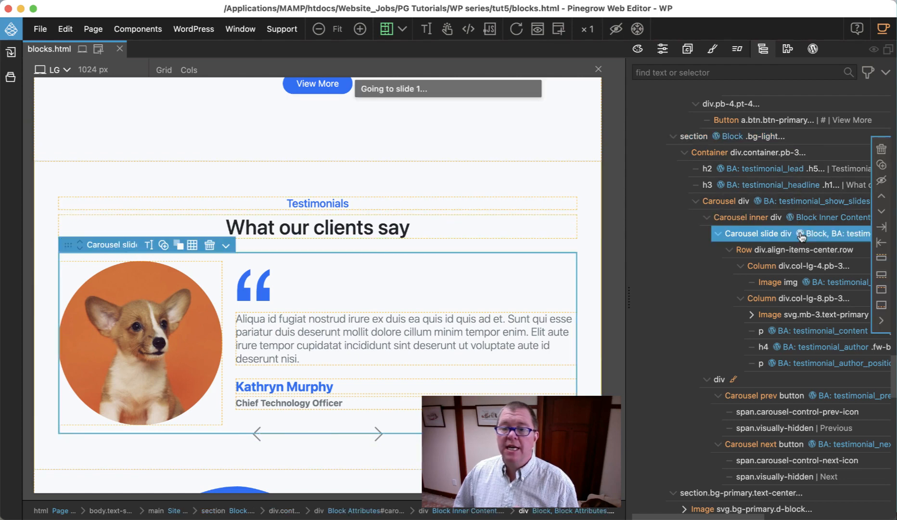
{"action": "left_click", "coordinate": [813, 49]}
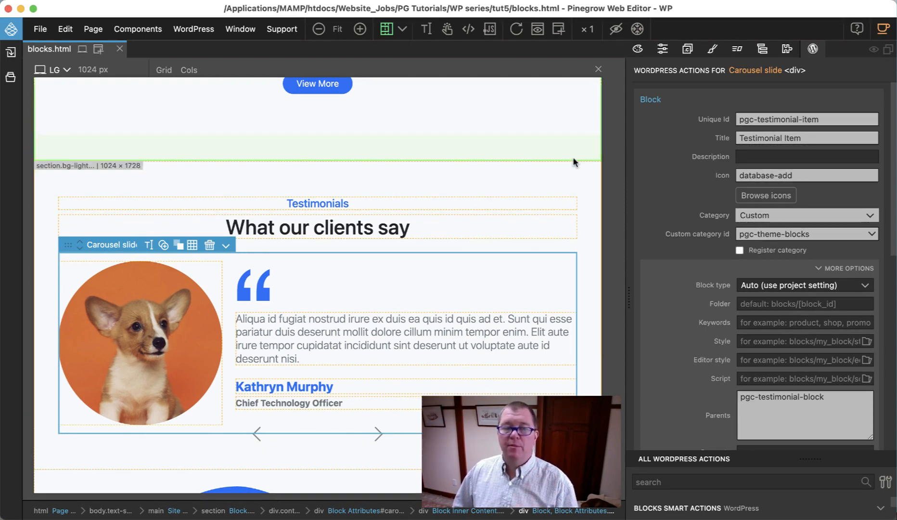
Step: Save blocks.html and, on the reloaded Testimonial page in the browser, attempt block recovery for the Testimonial Block and its two items
{"action": "key", "text": "cmd+s"}
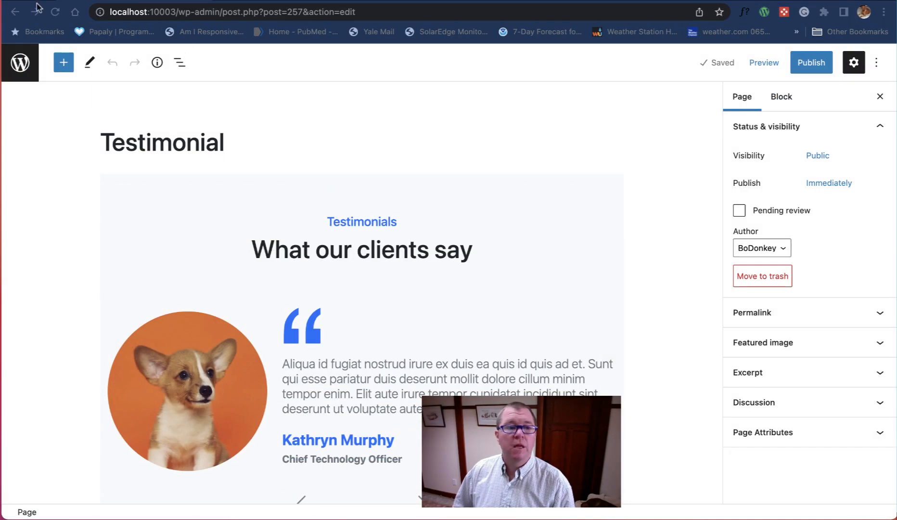
{"action": "left_click", "coordinate": [54, 14]}
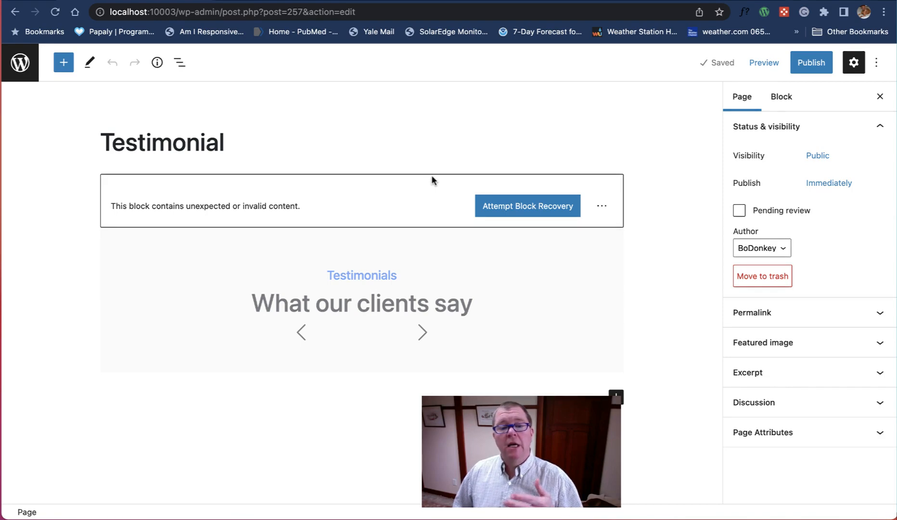
{"action": "left_click", "coordinate": [516, 208]}
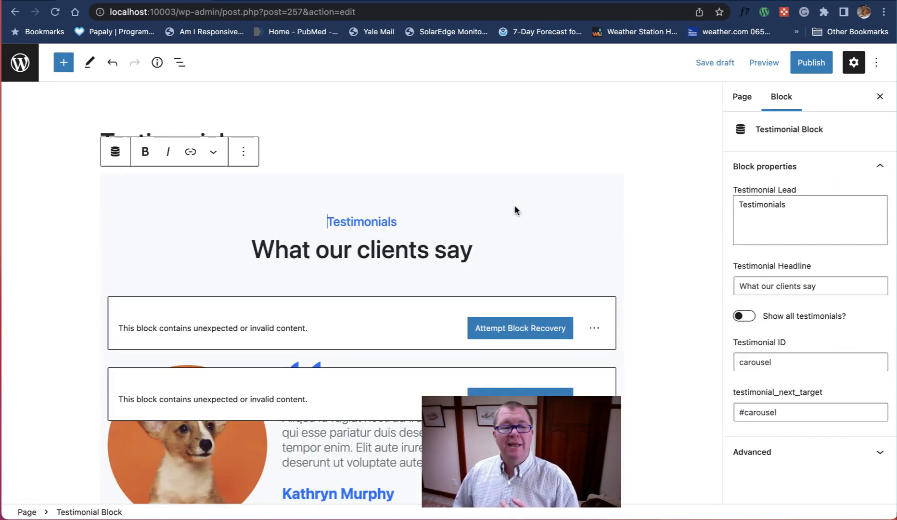
{"action": "left_click", "coordinate": [522, 326]}
{"action": "left_click", "coordinate": [522, 328]}
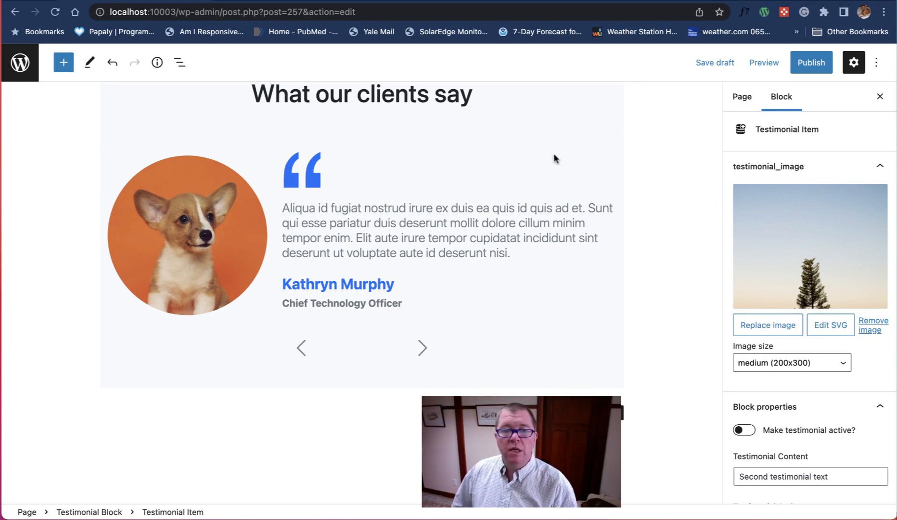
Step: Select the parent Testimonial Block and examine its block properties
{"action": "left_click", "coordinate": [601, 148]}
{"action": "left_click", "coordinate": [609, 108]}
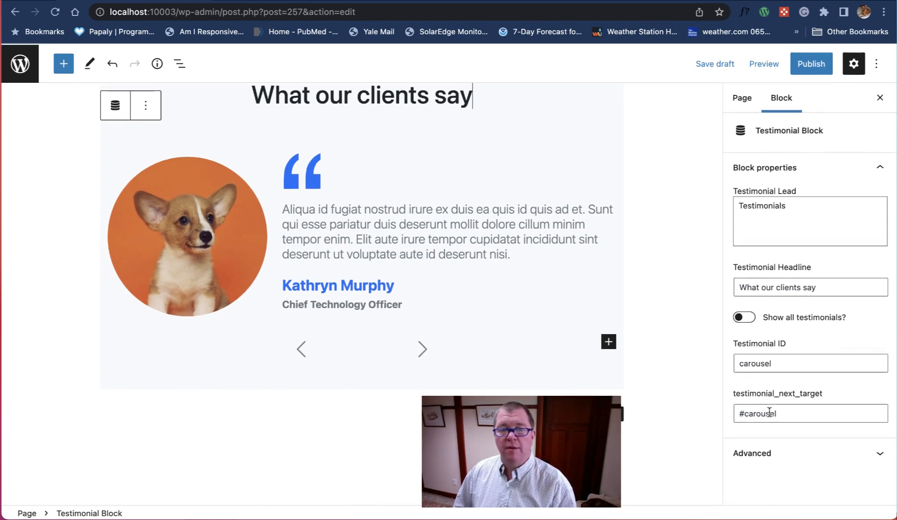
Step: Save the Testimonial page as a draft and open its desktop preview in a new tab
{"action": "scroll", "coordinate": [606, 285], "scroll_direction": "up", "scroll_amount": 3}
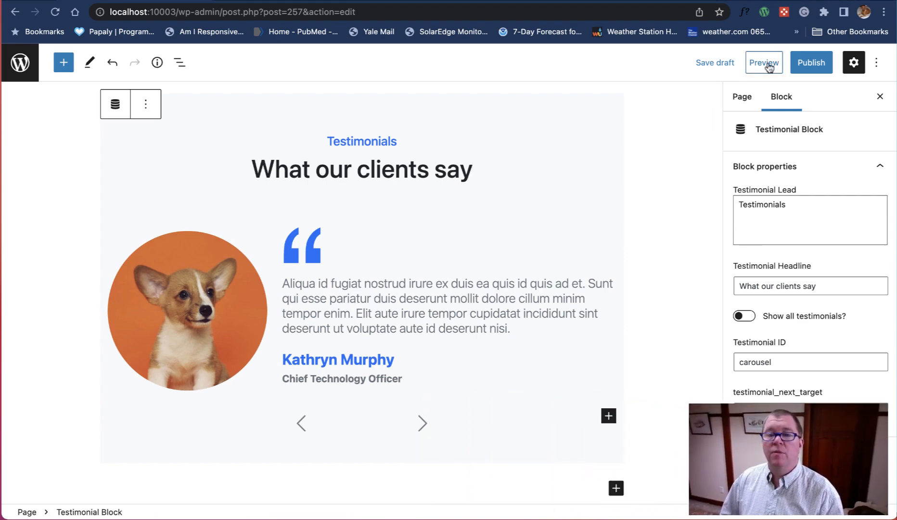
{"action": "left_click", "coordinate": [769, 67]}
{"action": "left_click", "coordinate": [722, 64]}
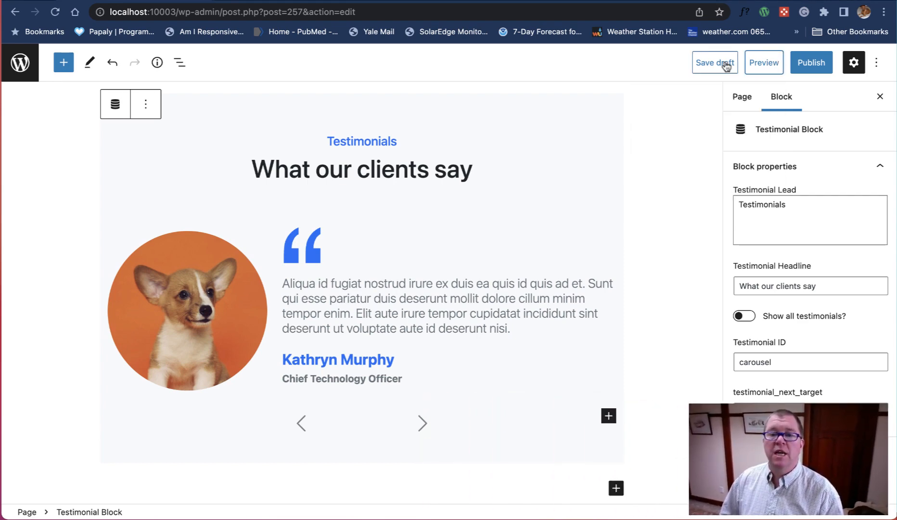
{"action": "left_click", "coordinate": [767, 64]}
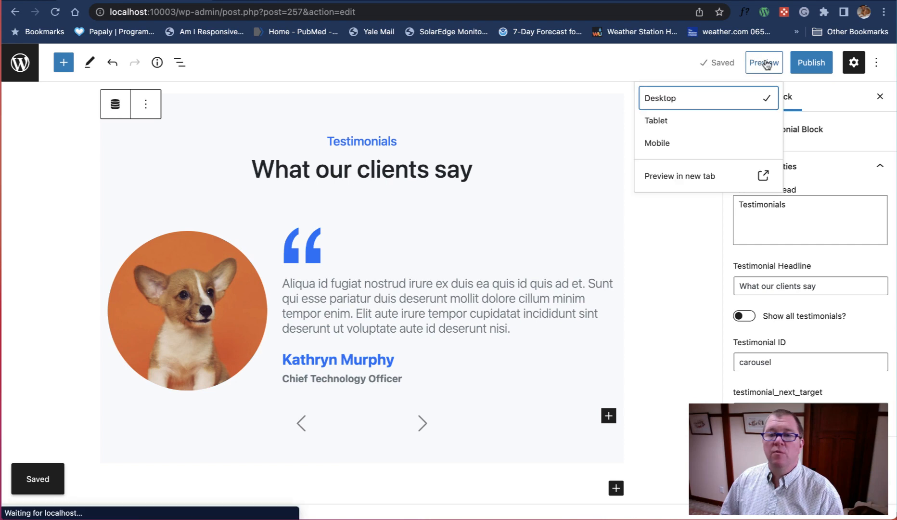
{"action": "left_click", "coordinate": [698, 176]}
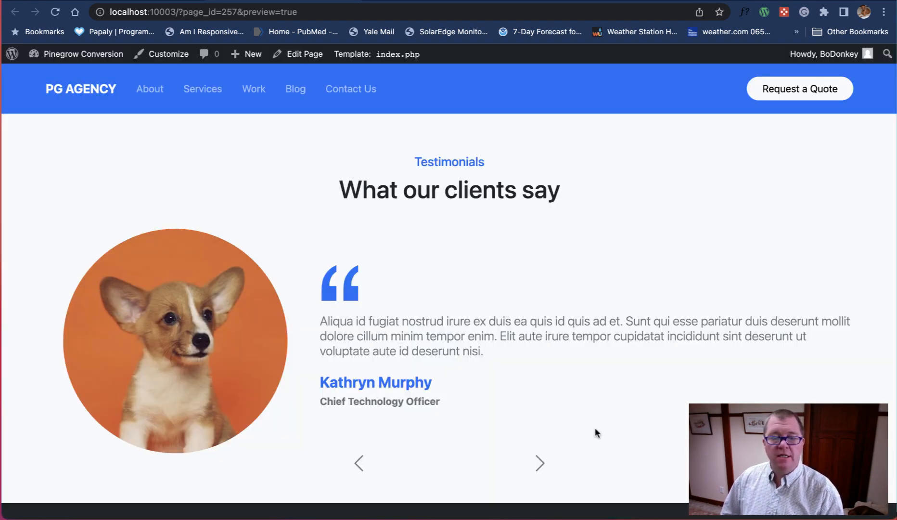
Step: Test the testimonial carousel's next and previous arrows in the page preview
{"action": "left_click", "coordinate": [539, 464]}
{"action": "scroll", "coordinate": [541, 470], "scroll_direction": "down", "scroll_amount": 5}
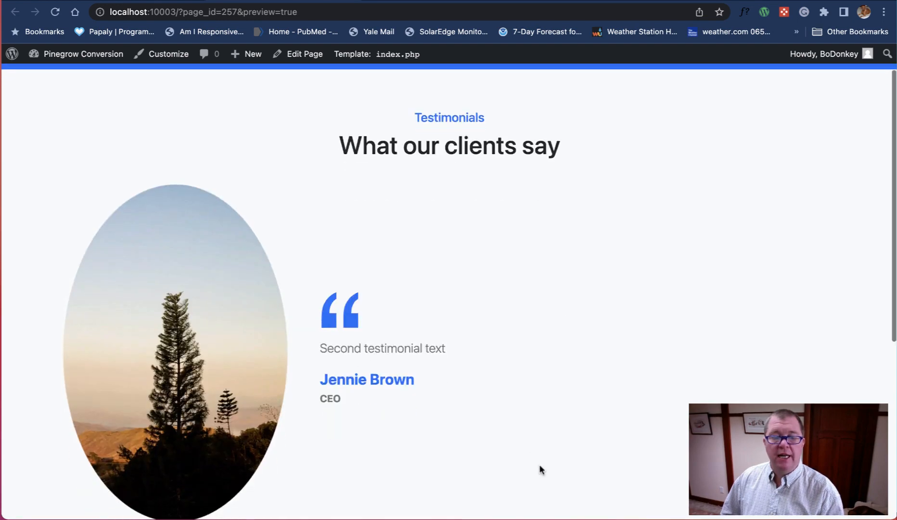
{"action": "left_click", "coordinate": [540, 395]}
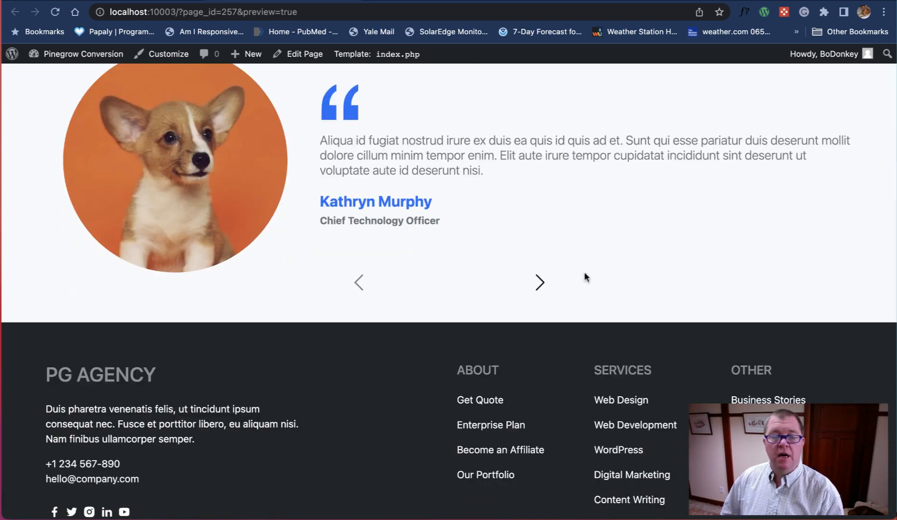
{"action": "scroll", "coordinate": [585, 274], "scroll_direction": "up", "scroll_amount": 3}
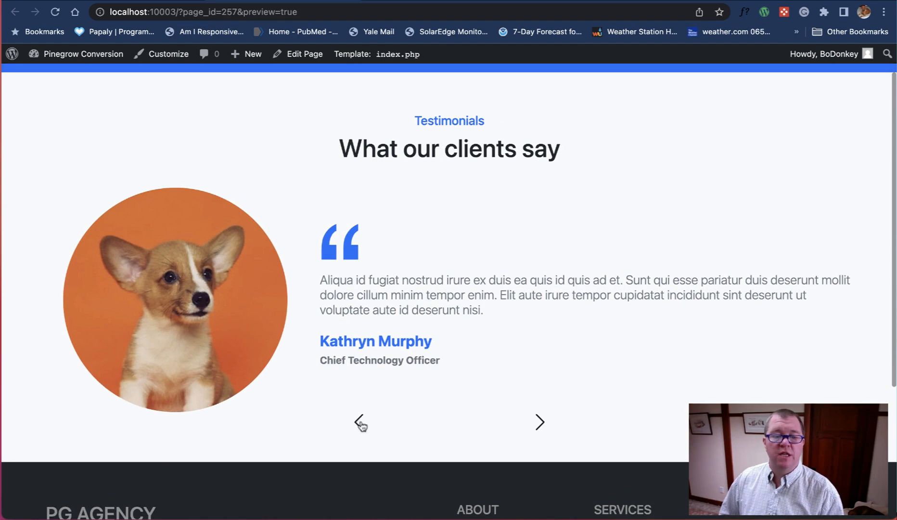
{"action": "left_click", "coordinate": [361, 422]}
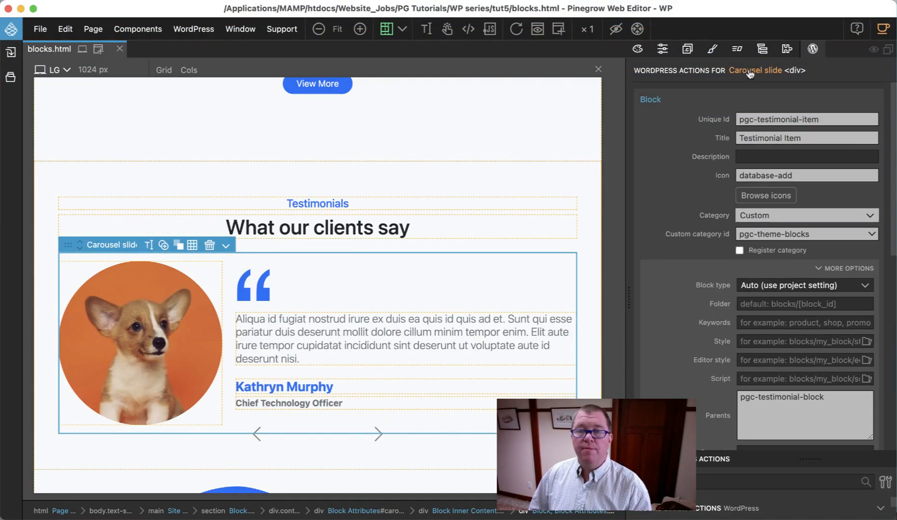
Step: Switch to Pinegrow and set the Carousel next button's block attribute control type to None (use with expressions)
{"action": "left_click", "coordinate": [763, 49]}
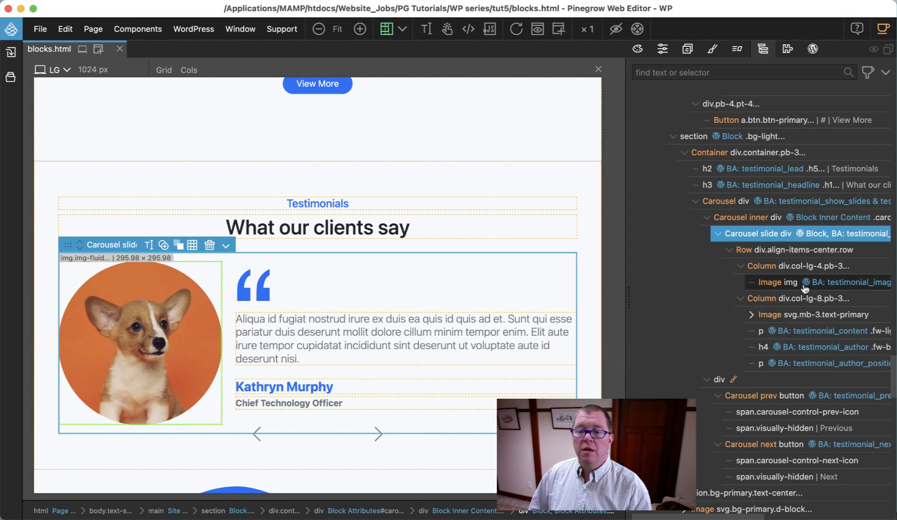
{"action": "left_click", "coordinate": [776, 447]}
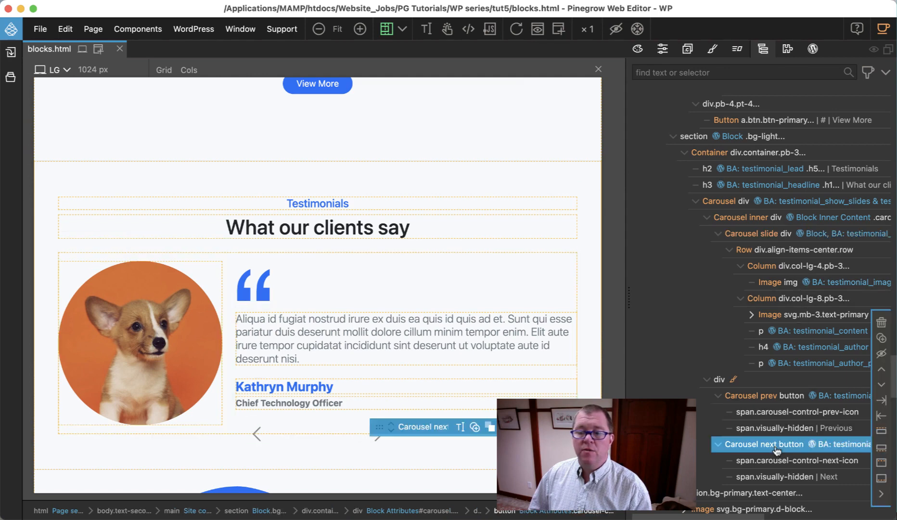
{"action": "left_click", "coordinate": [814, 50]}
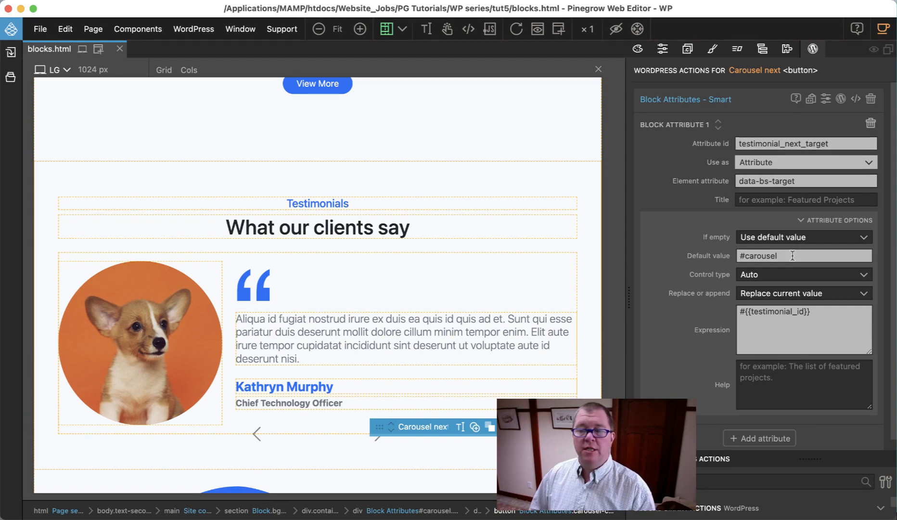
{"action": "left_click", "coordinate": [752, 278]}
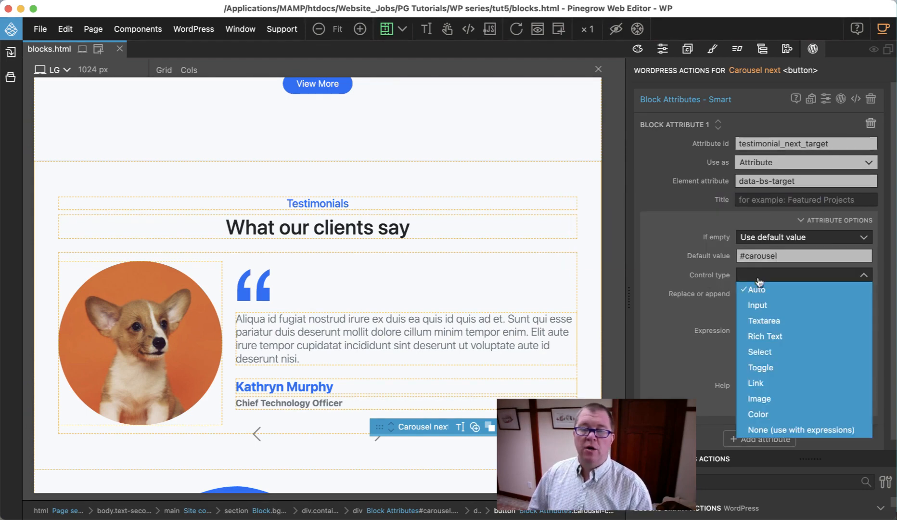
{"action": "left_click", "coordinate": [787, 431]}
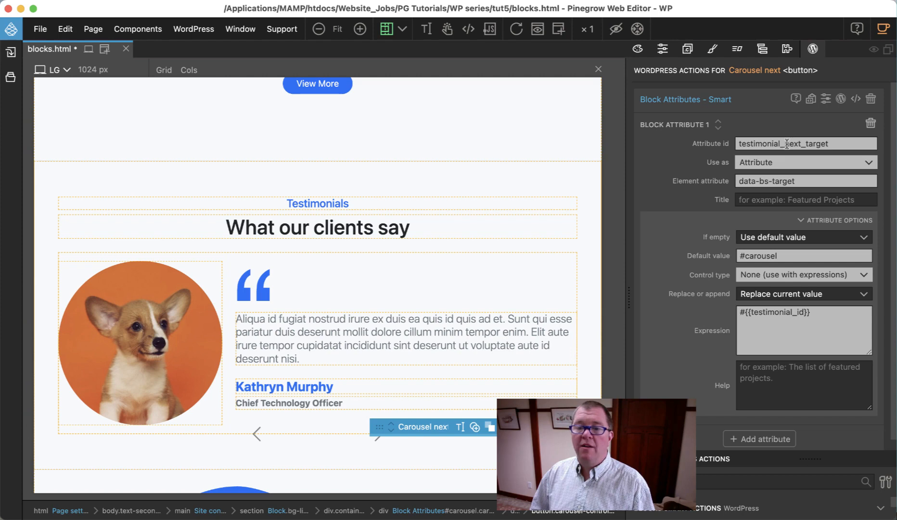
Step: Reconfigure the Carousel next button's block attribute with ID testimonial_id, an empty expression and Append to the current value
{"action": "left_click_drag", "start_coordinate": [787, 143], "coordinate": [842, 143]}
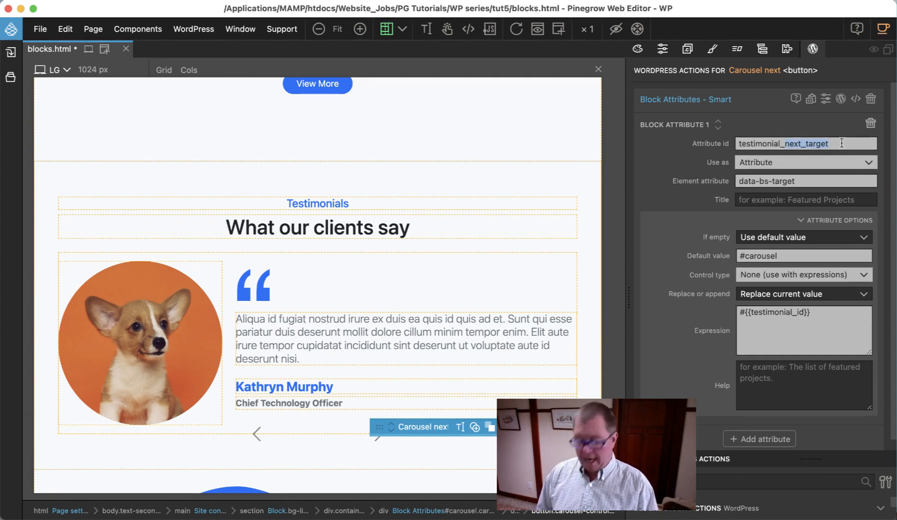
{"action": "type", "text": "id"}
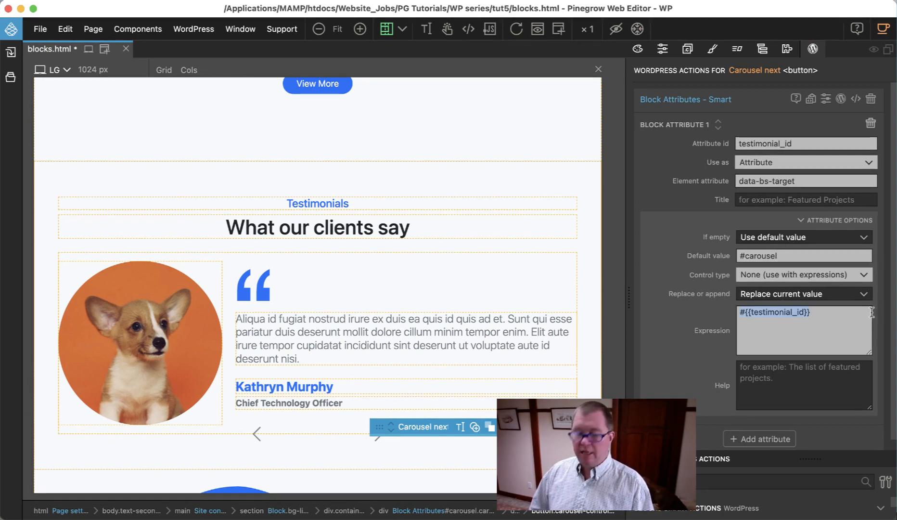
{"action": "key", "text": "BackSpace"}
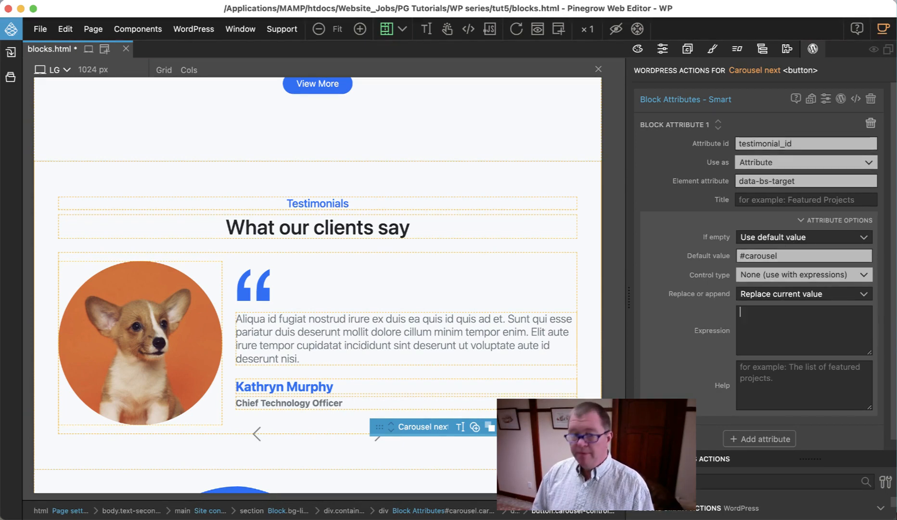
{"action": "left_click", "coordinate": [805, 296]}
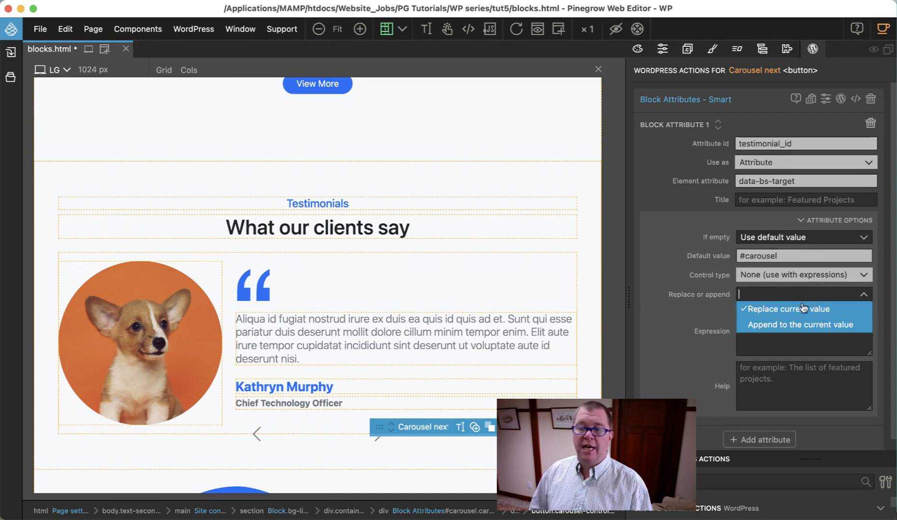
{"action": "left_click", "coordinate": [809, 324]}
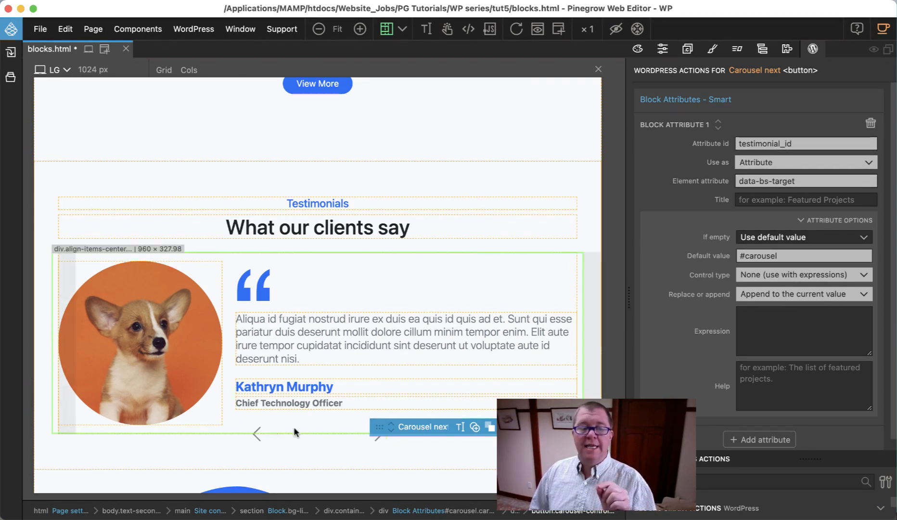
Step: Shorten the Carousel next button's data-bs-target HTML attribute to just #
{"action": "left_click", "coordinate": [764, 50]}
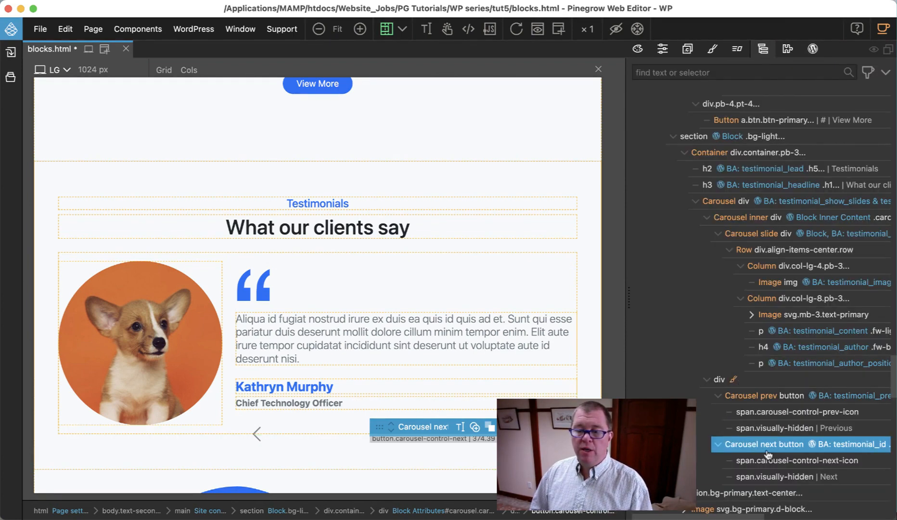
{"action": "left_click", "coordinate": [663, 50]}
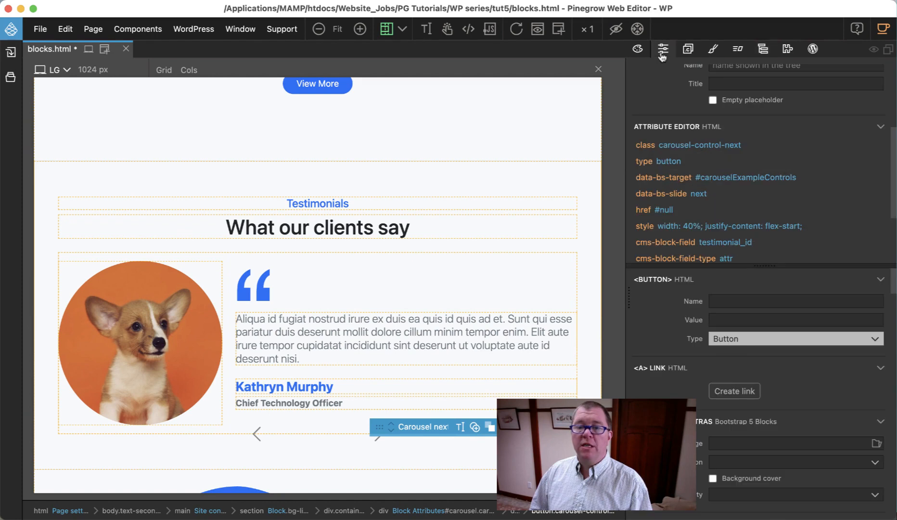
{"action": "left_click", "coordinate": [717, 178]}
{"action": "left_click", "coordinate": [717, 178]}
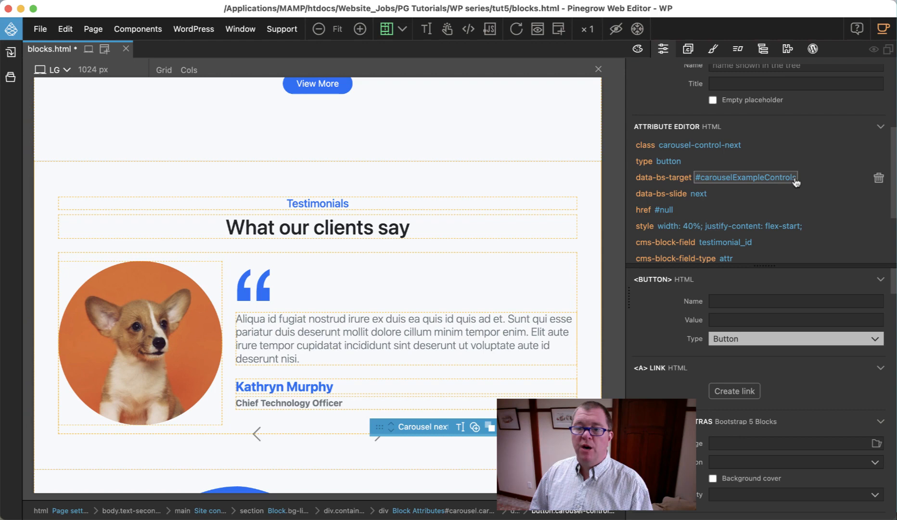
{"action": "key", "text": "BackSpace"}
{"action": "key", "text": "BackSpace"}
{"action": "key", "text": "BackSpace"}
{"action": "key", "text": "BackSpace"}
{"action": "key", "text": "BackSpace"}
{"action": "key", "text": "BackSpace"}
{"action": "key", "text": "BackSpace"}
{"action": "key", "text": "BackSpace"}
{"action": "key", "text": "BackSpace"}
{"action": "key", "text": "BackSpace"}
{"action": "key", "text": "BackSpace"}
{"action": "key", "text": "BackSpace"}
{"action": "key", "text": "BackSpace"}
{"action": "key", "text": "BackSpace"}
{"action": "key", "text": "BackSpace"}
{"action": "key", "text": "BackSpace"}
{"action": "key", "text": "BackSpace"}
{"action": "key", "text": "BackSpace"}
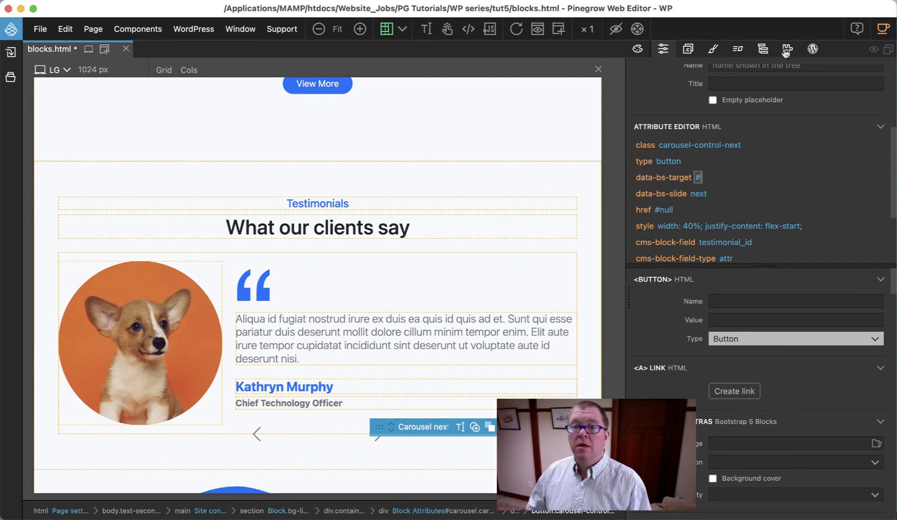
Step: Select the Carousel prev button and shorten its data-bs-target HTML attribute to just #
{"action": "left_click", "coordinate": [764, 51]}
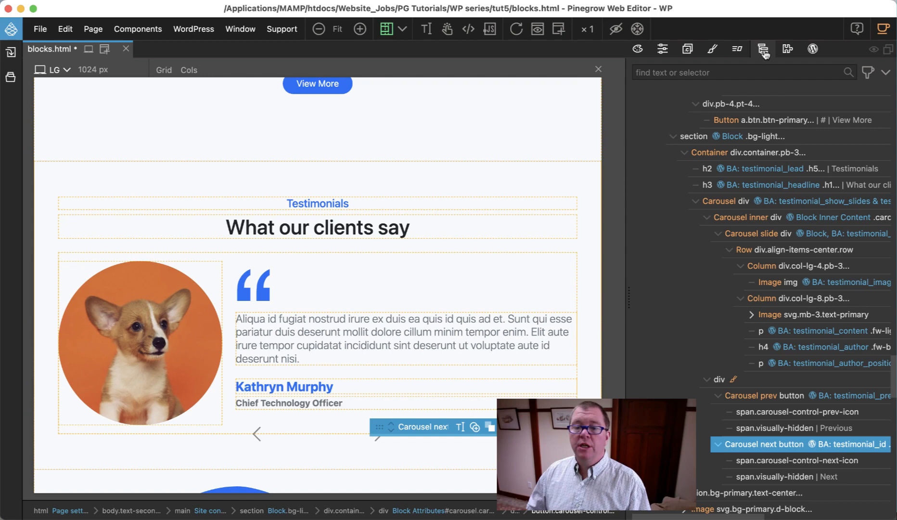
{"action": "left_click", "coordinate": [773, 397]}
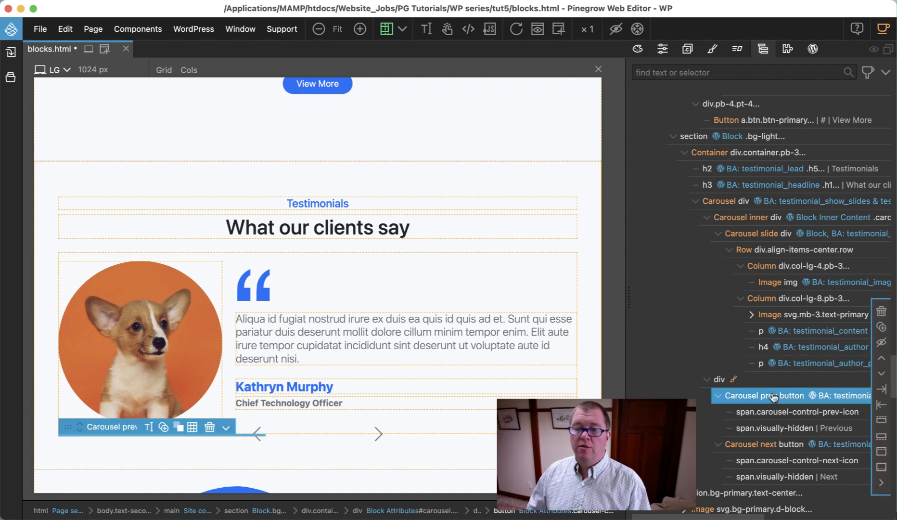
{"action": "left_click", "coordinate": [664, 49]}
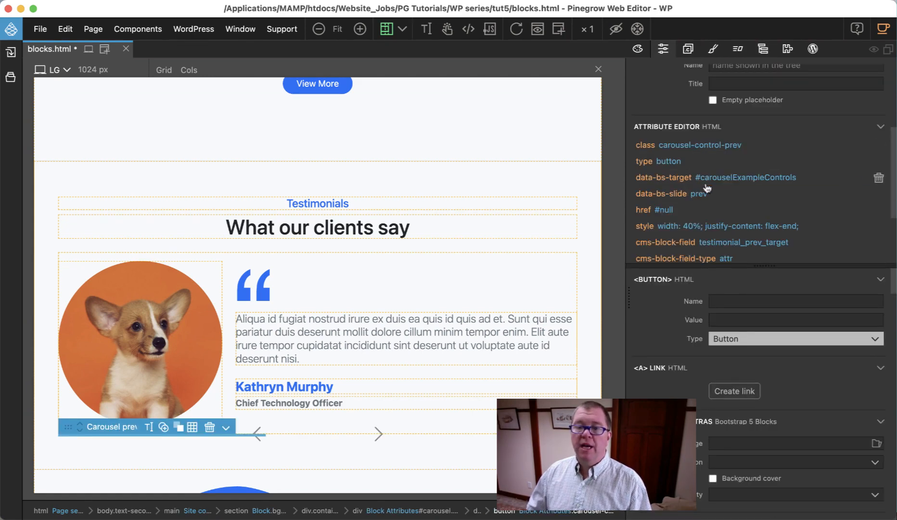
{"action": "left_click", "coordinate": [797, 178]}
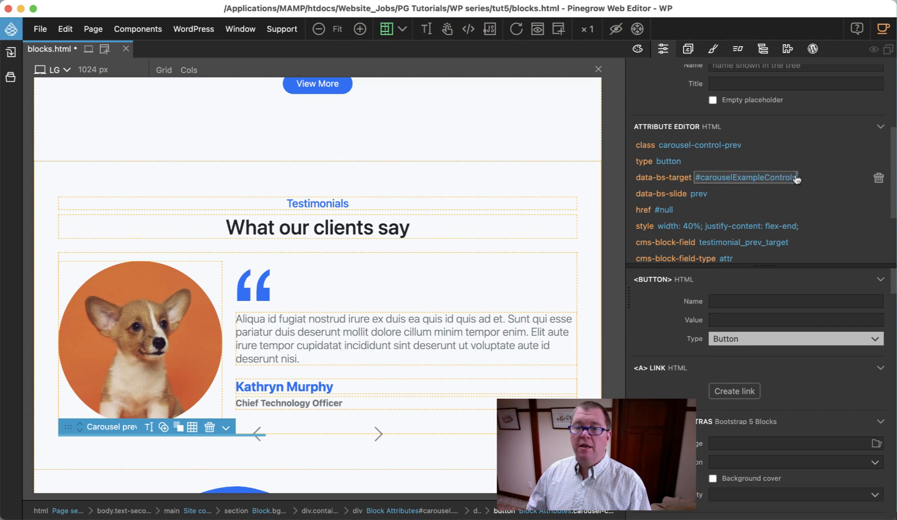
{"action": "key", "text": "BackSpace"}
{"action": "key", "text": "BackSpace"}
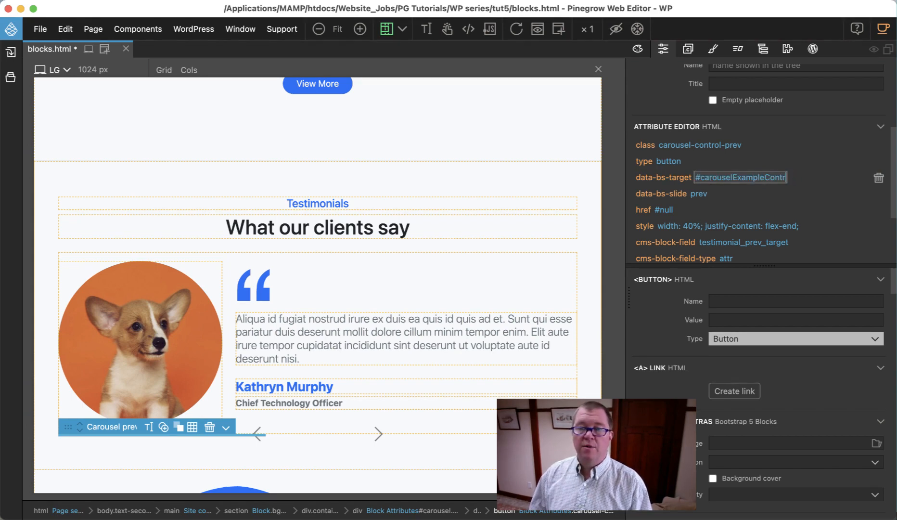
{"action": "key", "text": "BackSpace"}
{"action": "key", "text": "BackSpace"}
{"action": "key", "text": "BackSpace"}
{"action": "key", "text": "BackSpace"}
{"action": "key", "text": "BackSpace"}
{"action": "key", "text": "BackSpace"}
{"action": "key", "text": "BackSpace"}
{"action": "key", "text": "BackSpace"}
{"action": "key", "text": "BackSpace"}
{"action": "key", "text": "BackSpace"}
{"action": "key", "text": "BackSpace"}
{"action": "key", "text": "BackSpace"}
{"action": "key", "text": "BackSpace"}
{"action": "key", "text": "BackSpace"}
{"action": "key", "text": "BackSpace"}
{"action": "key", "text": "BackSpace"}
{"action": "key", "text": "BackSpace"}
{"action": "key", "text": "BackSpace"}
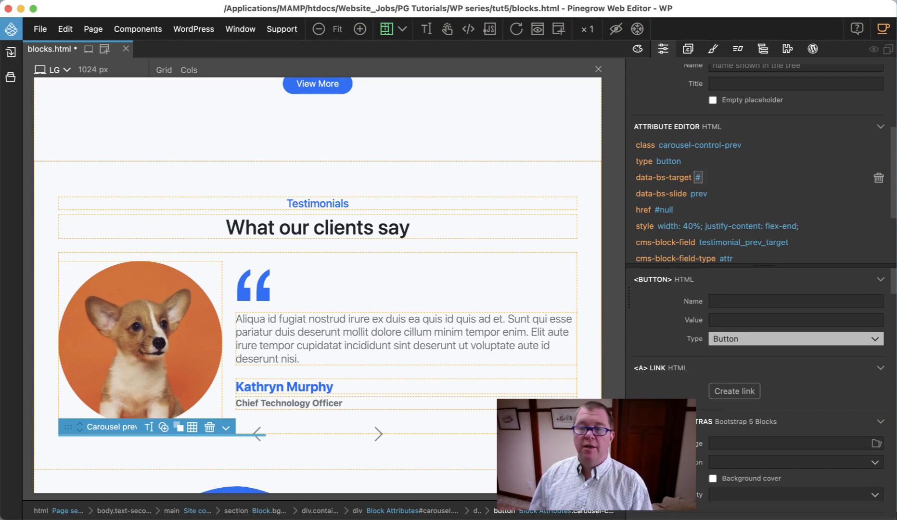
{"action": "left_click", "coordinate": [829, 149]}
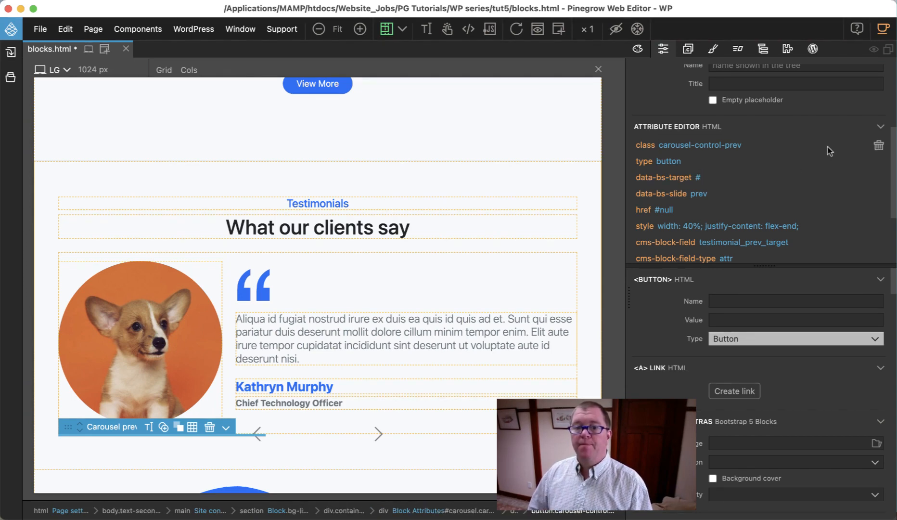
Step: Reconfigure the Carousel prev button's block attribute with ID testimonial_id, an empty expression and Append to the current value
{"action": "left_click", "coordinate": [812, 49]}
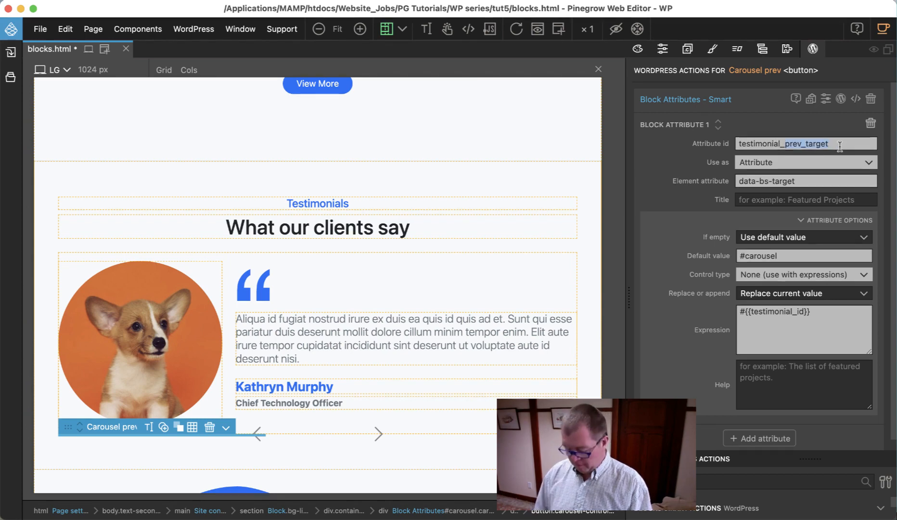
{"action": "key", "text": "BackSpace"}
{"action": "type", "text": "id"}
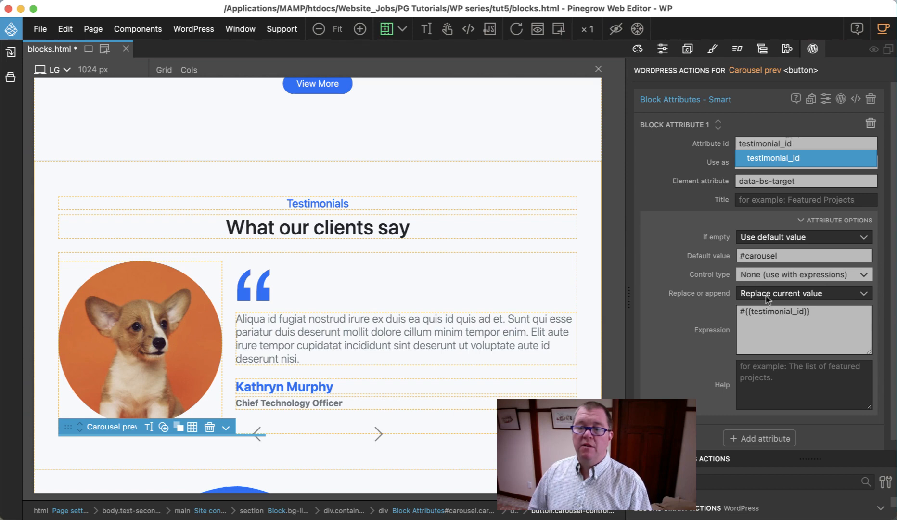
{"action": "left_click_drag", "start_coordinate": [830, 316], "coordinate": [697, 289]}
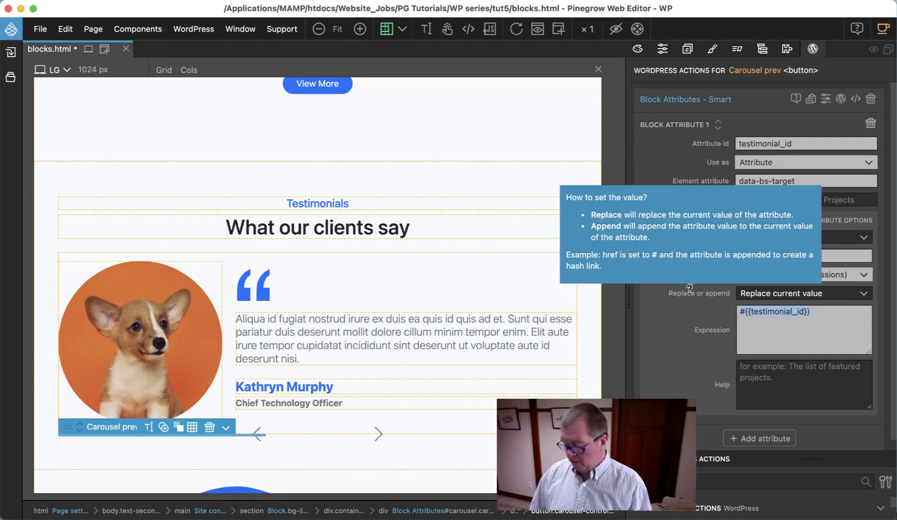
{"action": "key", "text": "BackSpace"}
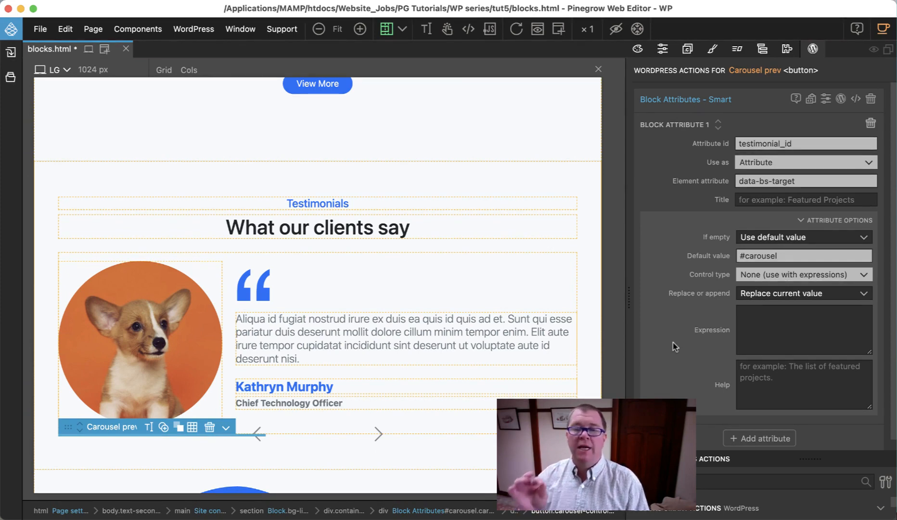
{"action": "mouse_move", "coordinate": [680, 298]}
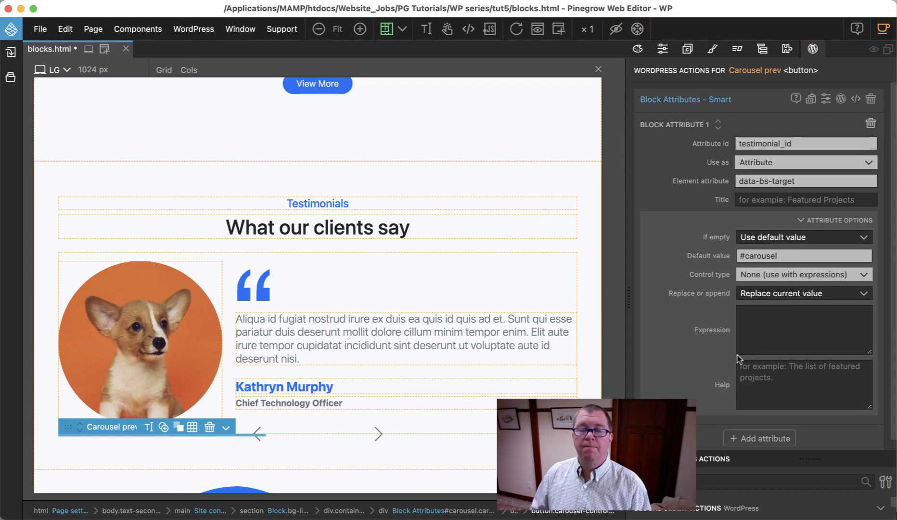
{"action": "left_click", "coordinate": [755, 297]}
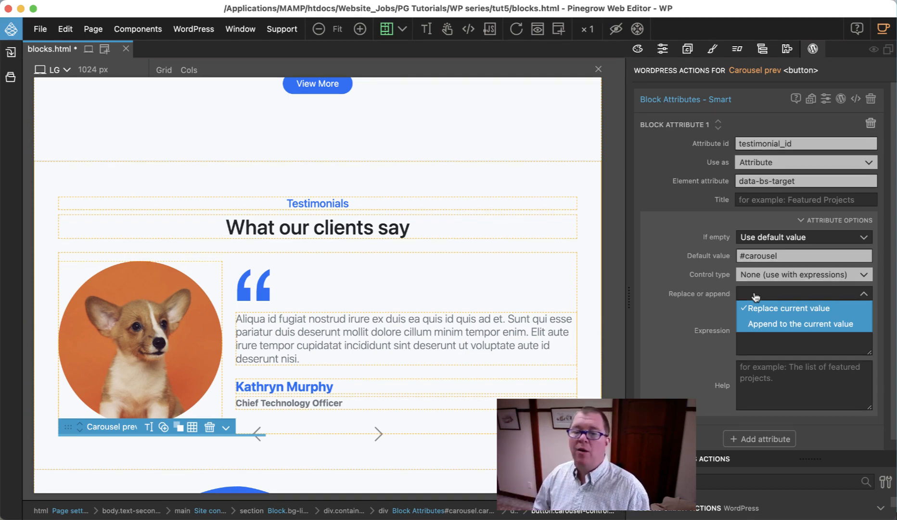
{"action": "left_click", "coordinate": [762, 320]}
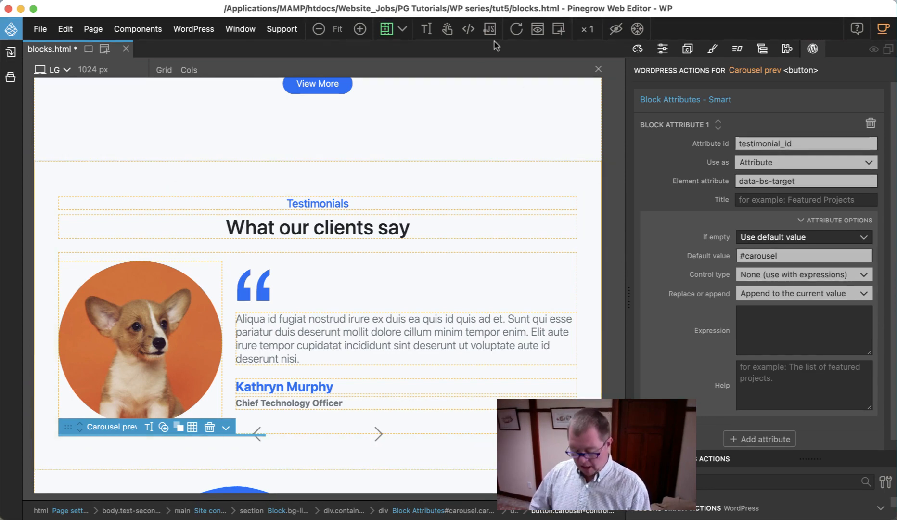
Step: Save blocks.html, switch to Chrome and reload the WordPress page editor to inspect the Testimonial Block's properties
{"action": "key", "text": "super+s"}
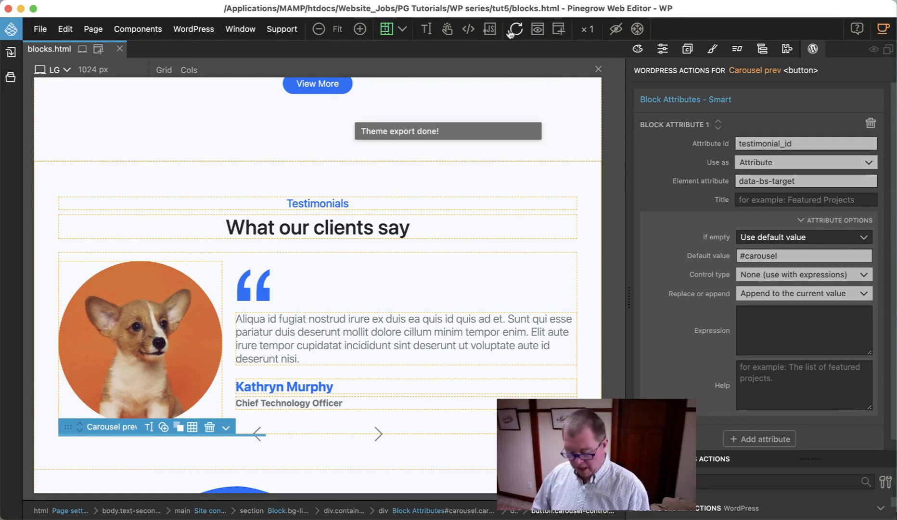
{"action": "key", "text": "super+Tab"}
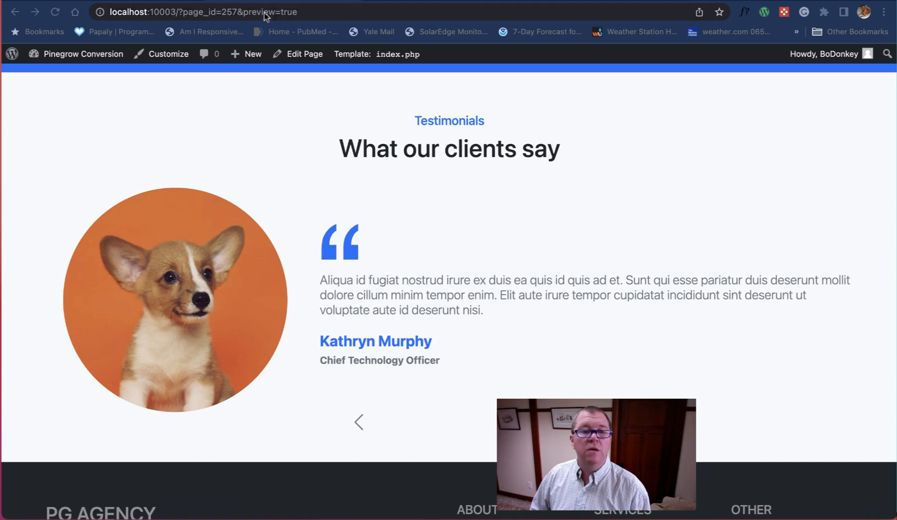
{"action": "left_click", "coordinate": [177, 1]}
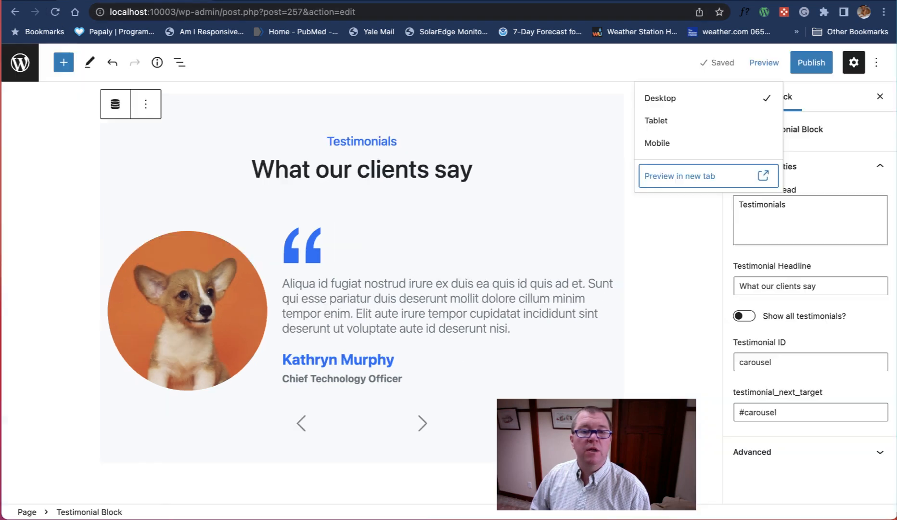
{"action": "left_click", "coordinate": [56, 13]}
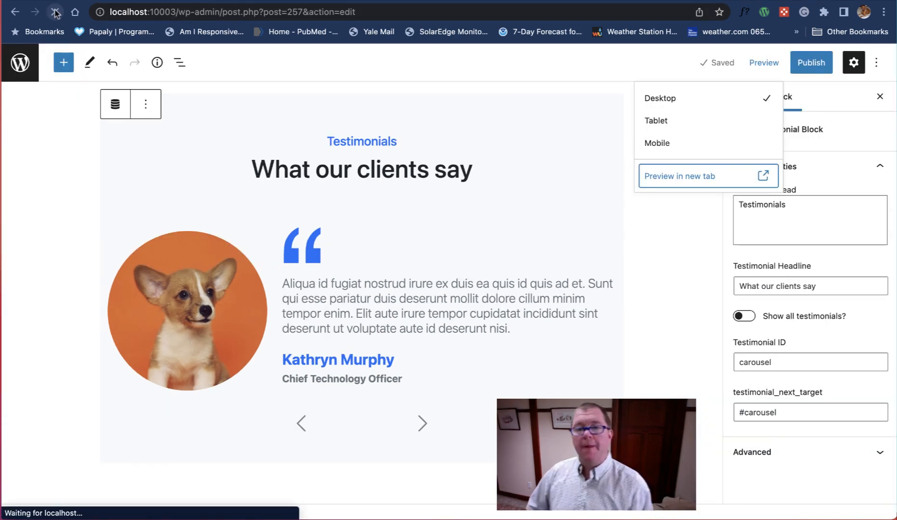
{"action": "scroll", "coordinate": [455, 187], "scroll_direction": "down", "scroll_amount": 5}
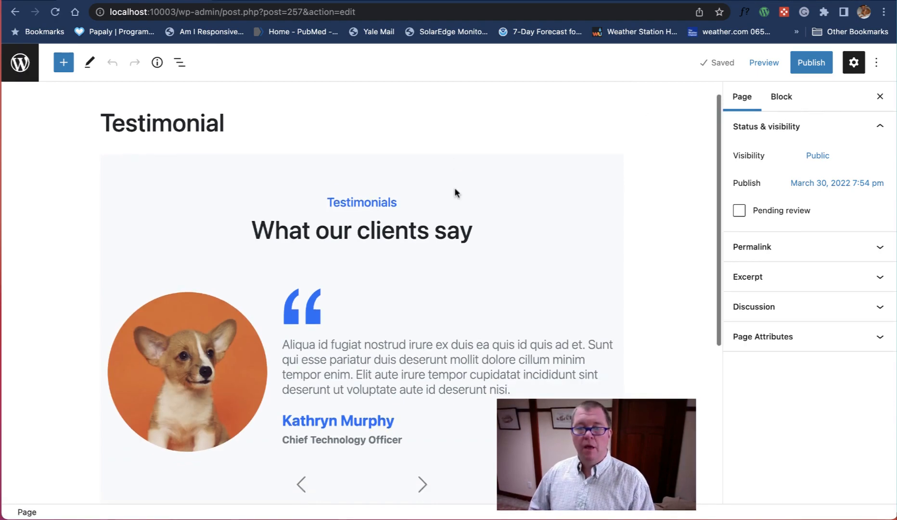
{"action": "left_click", "coordinate": [591, 114]}
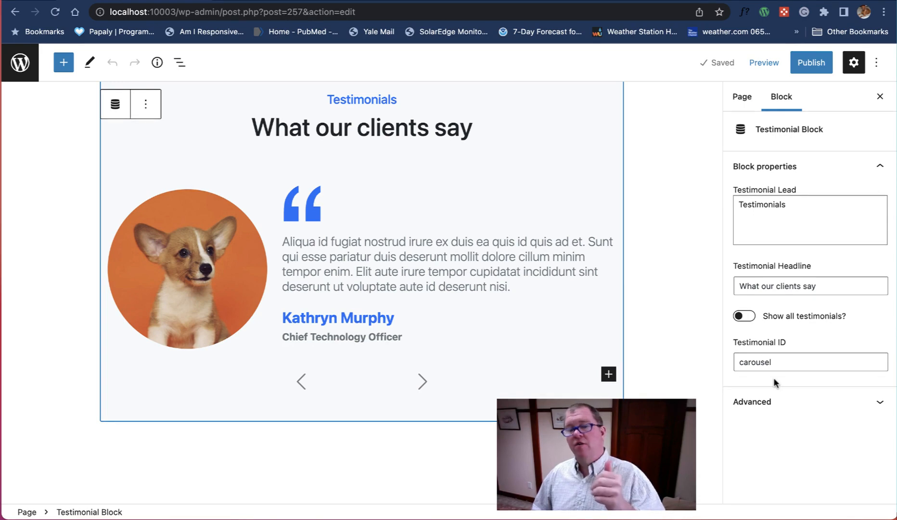
Step: Preview the page in a new tab and test the testimonial carousel's next and previous arrows, returning to the page editor
{"action": "left_click", "coordinate": [769, 63]}
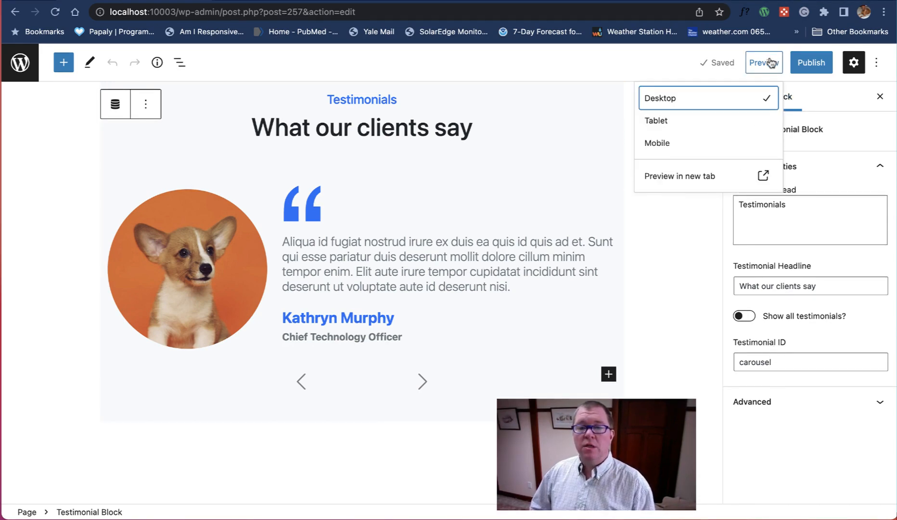
{"action": "left_click", "coordinate": [692, 176]}
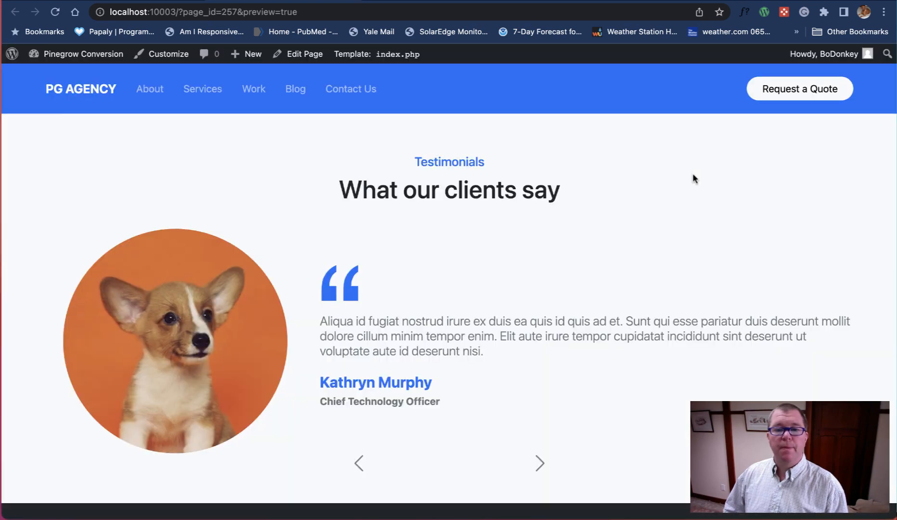
{"action": "left_click", "coordinate": [539, 465]}
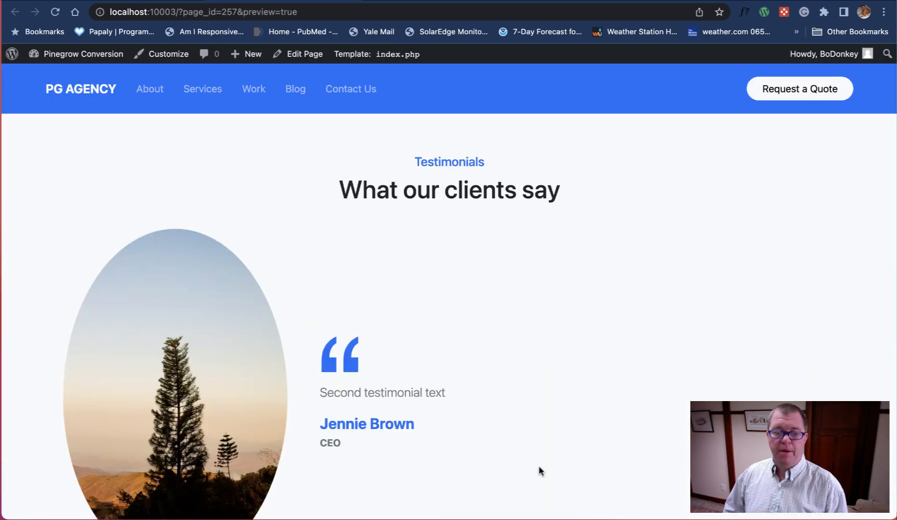
{"action": "scroll", "coordinate": [539, 469], "scroll_direction": "down", "scroll_amount": 10}
{"action": "left_click", "coordinate": [359, 226]}
{"action": "scroll", "coordinate": [359, 226], "scroll_direction": "up", "scroll_amount": 3}
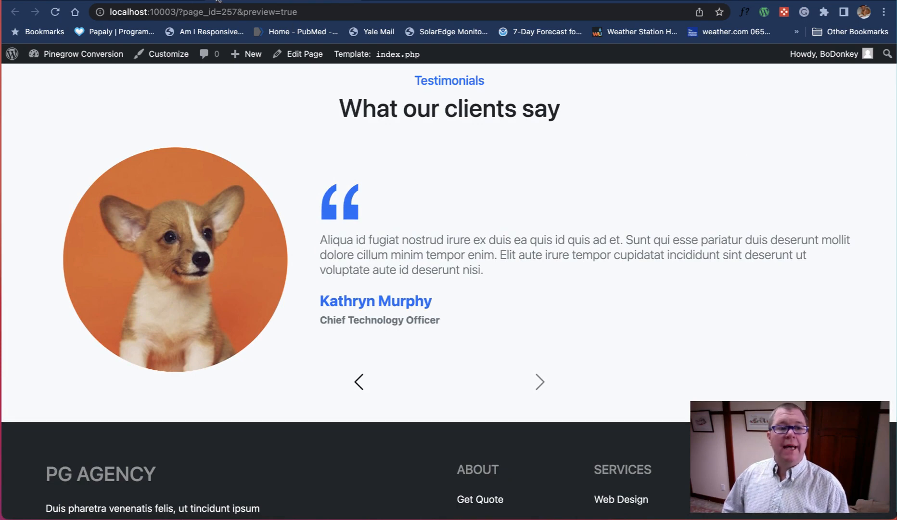
{"action": "left_click", "coordinate": [140, 0]}
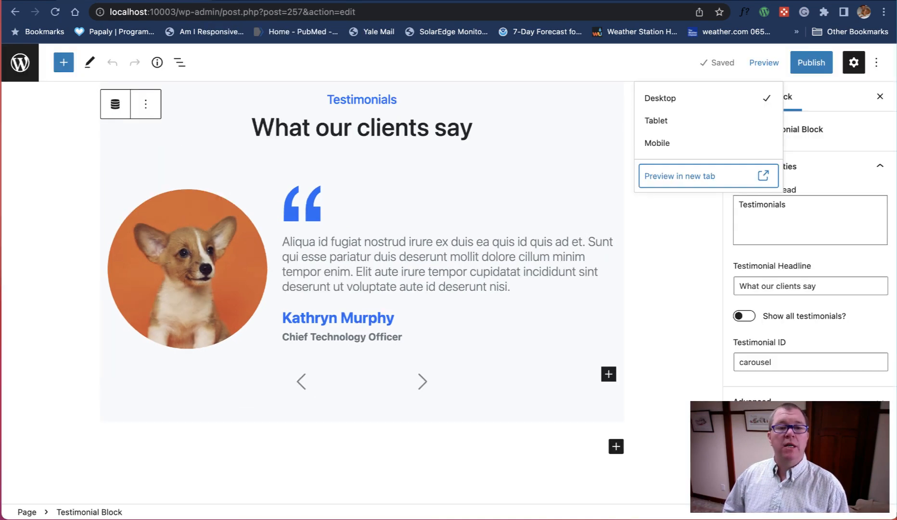